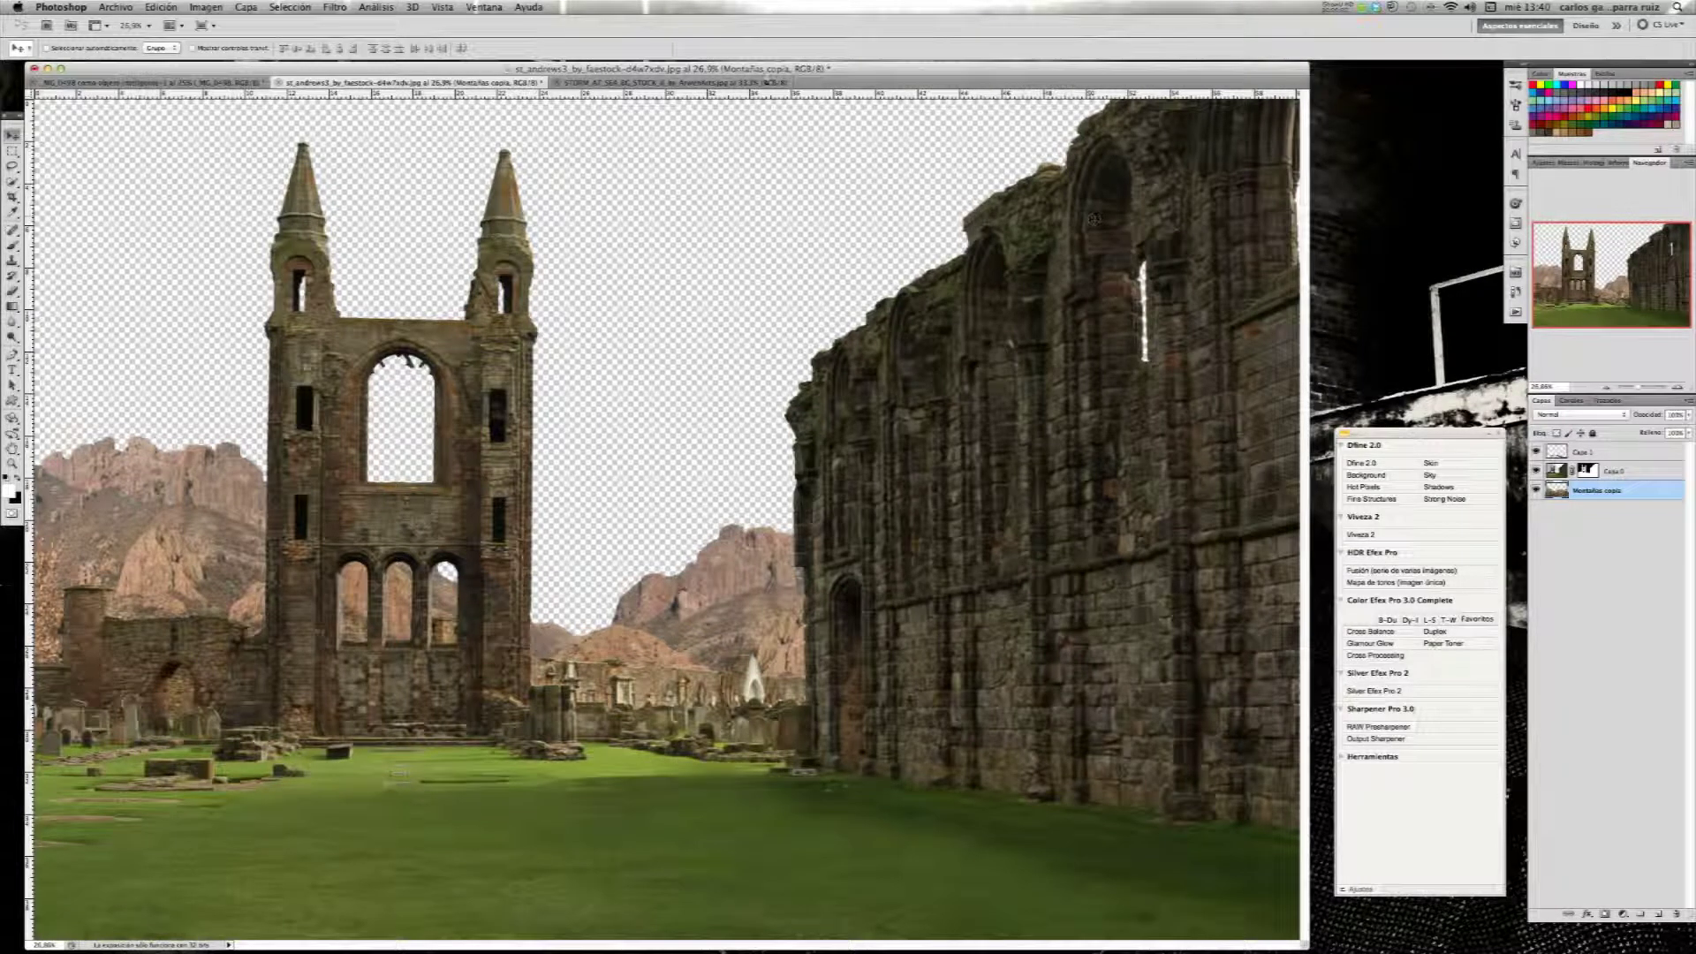
- Bring the STORM_AT_SEA image into the st_andrews3 document as layer Capa 2
click(766, 85)
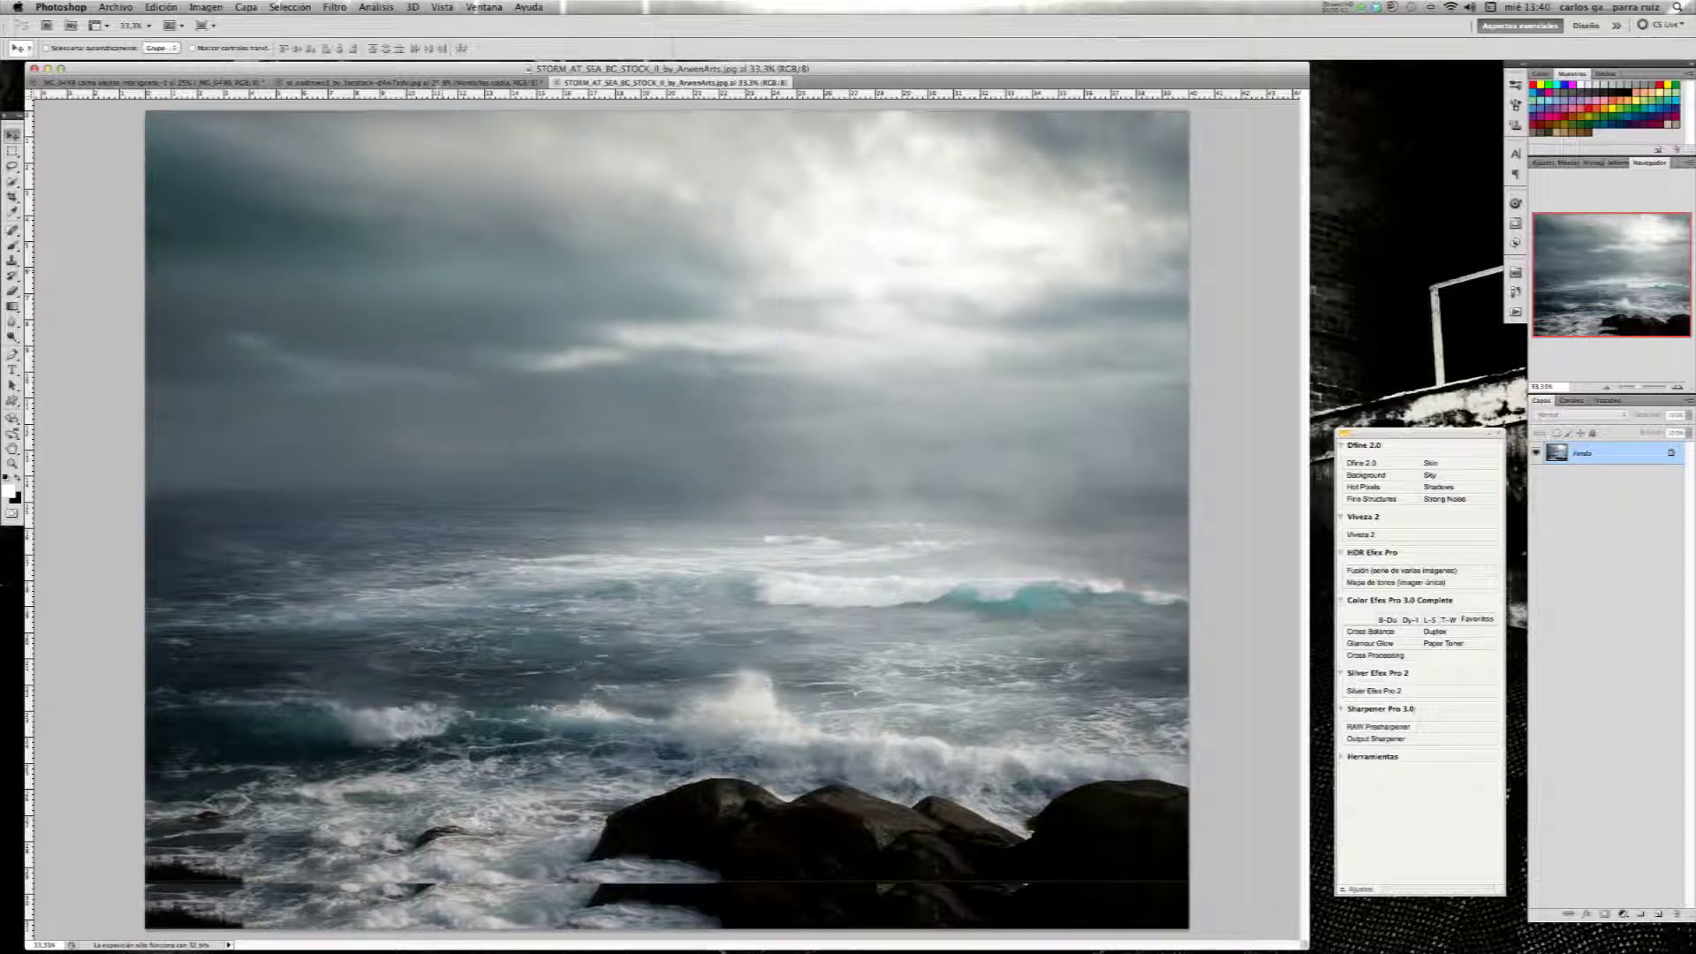
key(ctrl+shift+Tab)
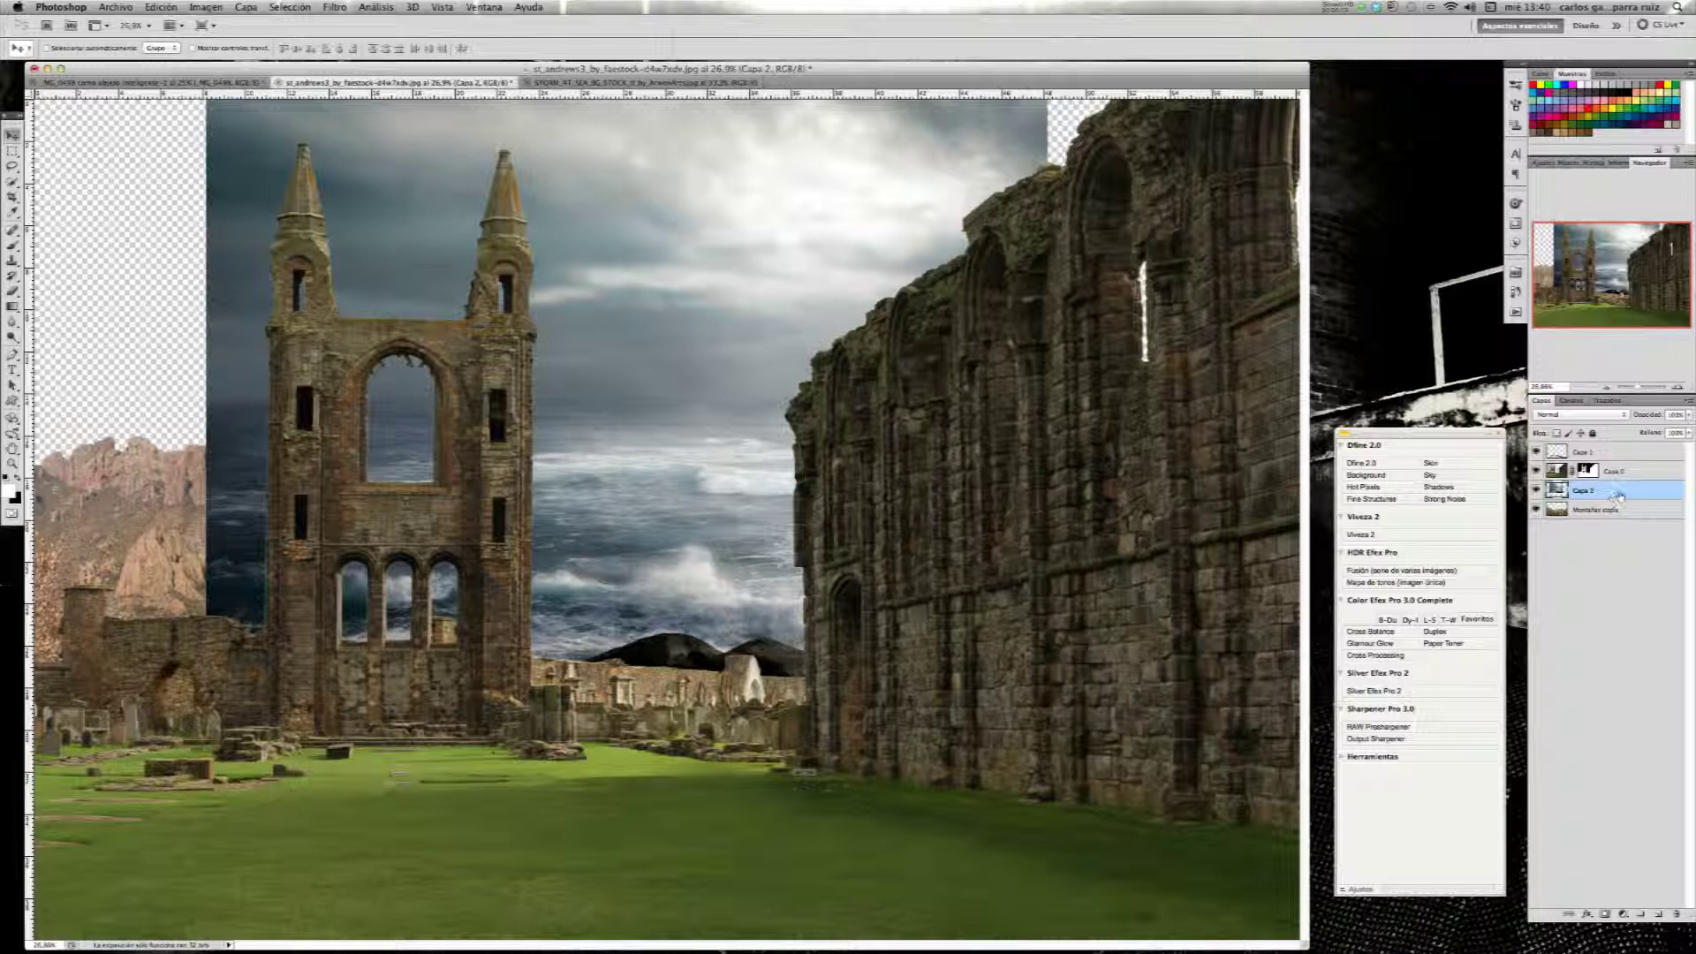
- Move Capa 2 below Montañas copia in the layer stack and rename it Mar
drag(1620, 495, 1601, 528)
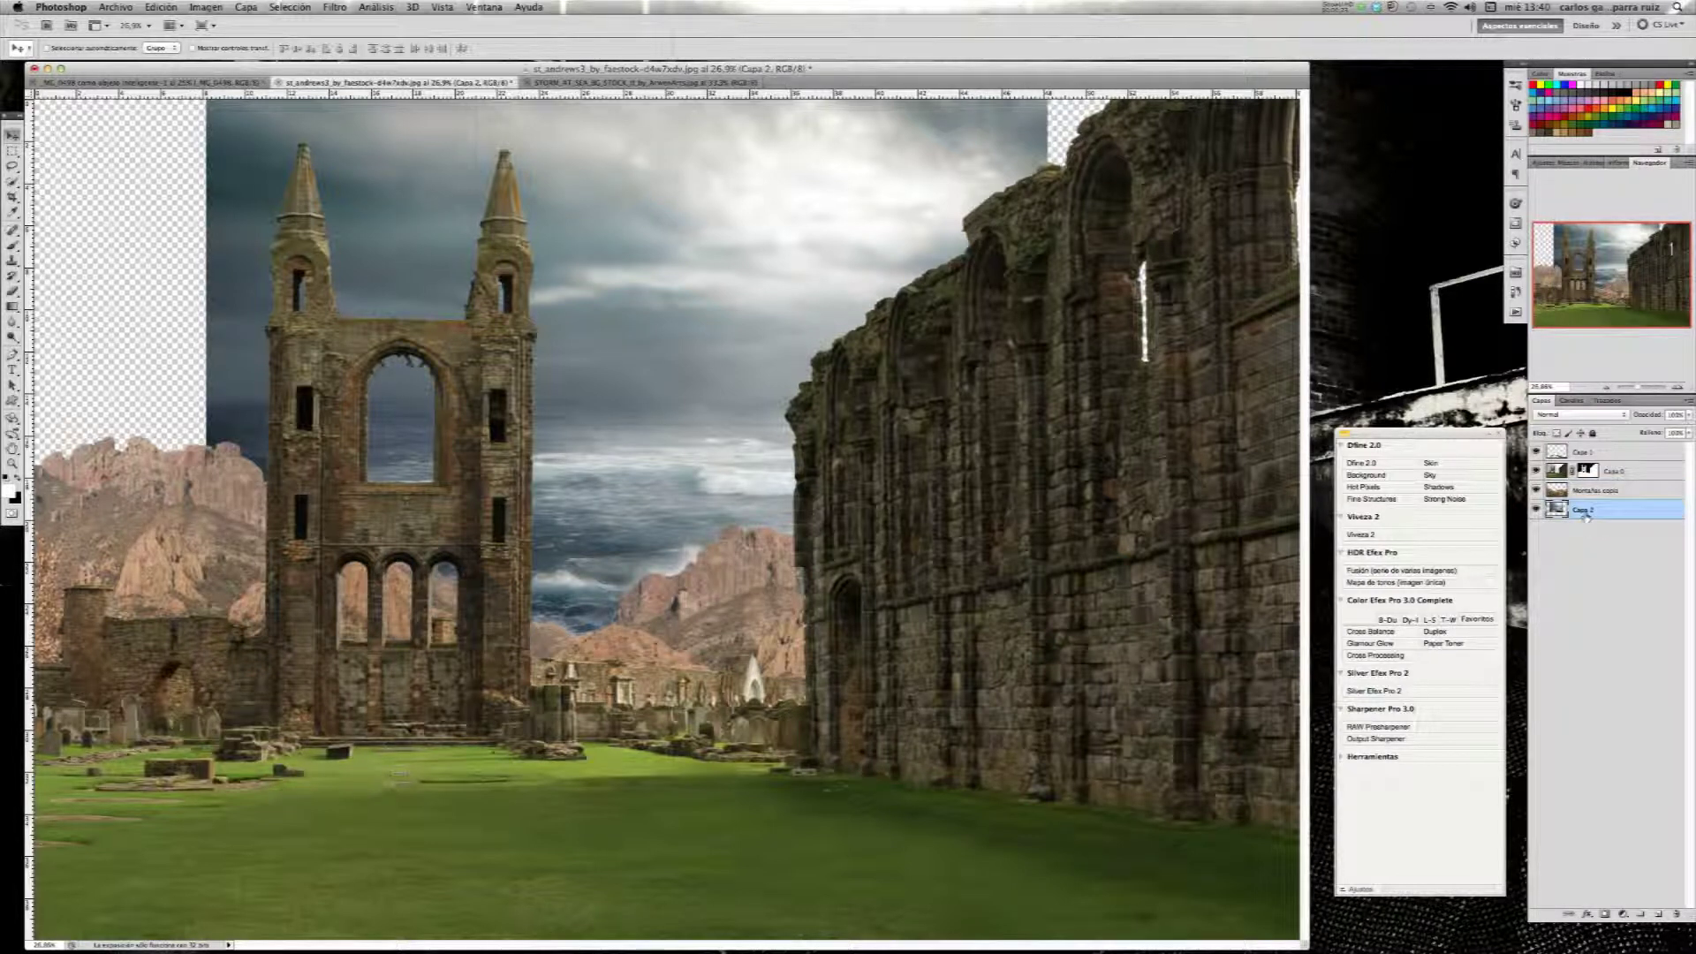
double_click(1584, 511)
text(Mar)
key(Return)
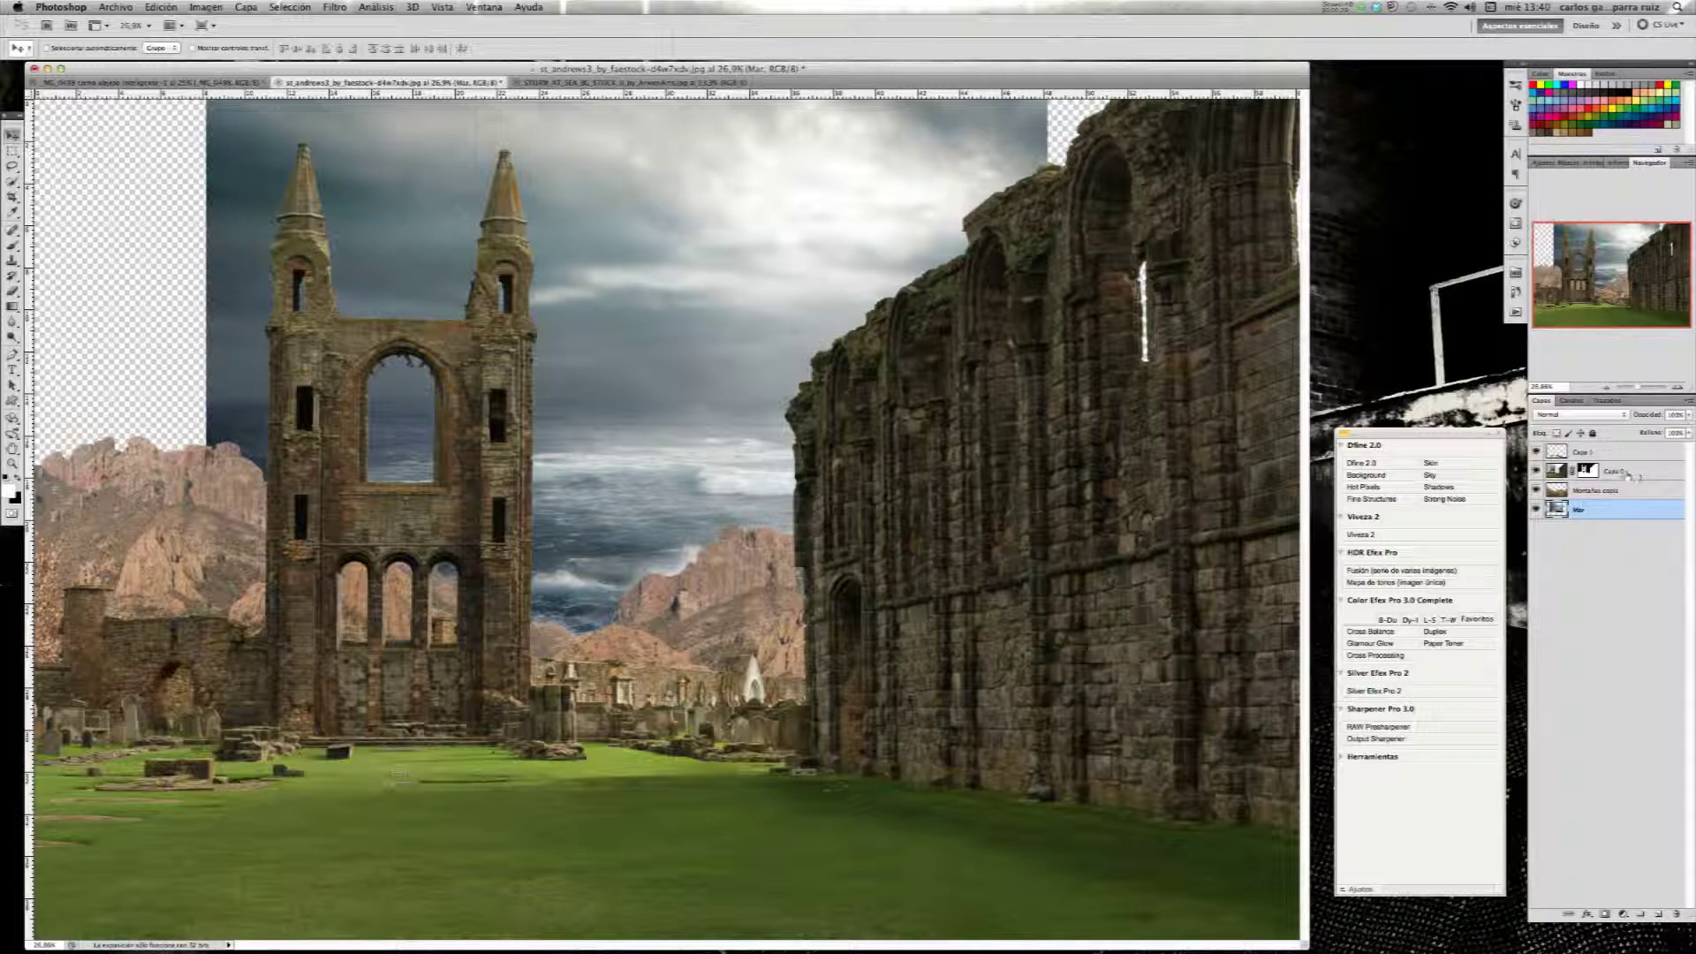
- Drag the Mar sky left, then right so it sits behind the towers
mouse_move(573, 358)
mouse_down()
mouse_move(436, 360)
mouse_move(411, 460)
mouse_up()
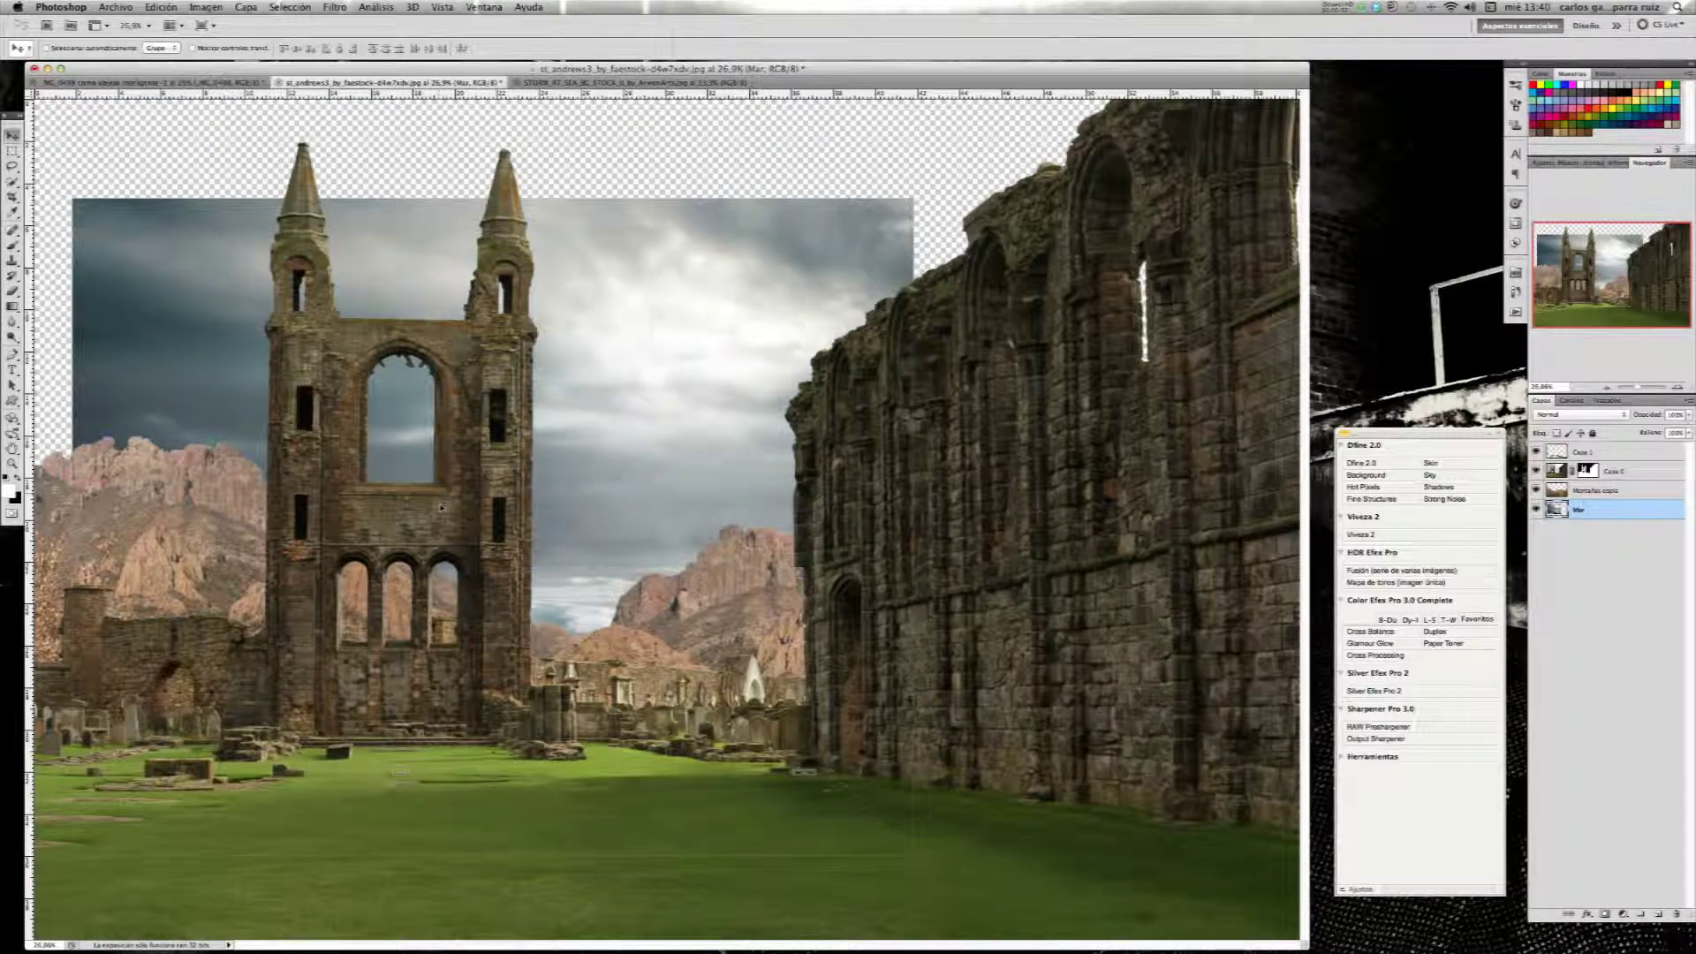
drag(441, 506, 402, 504)
drag(629, 474, 787, 484)
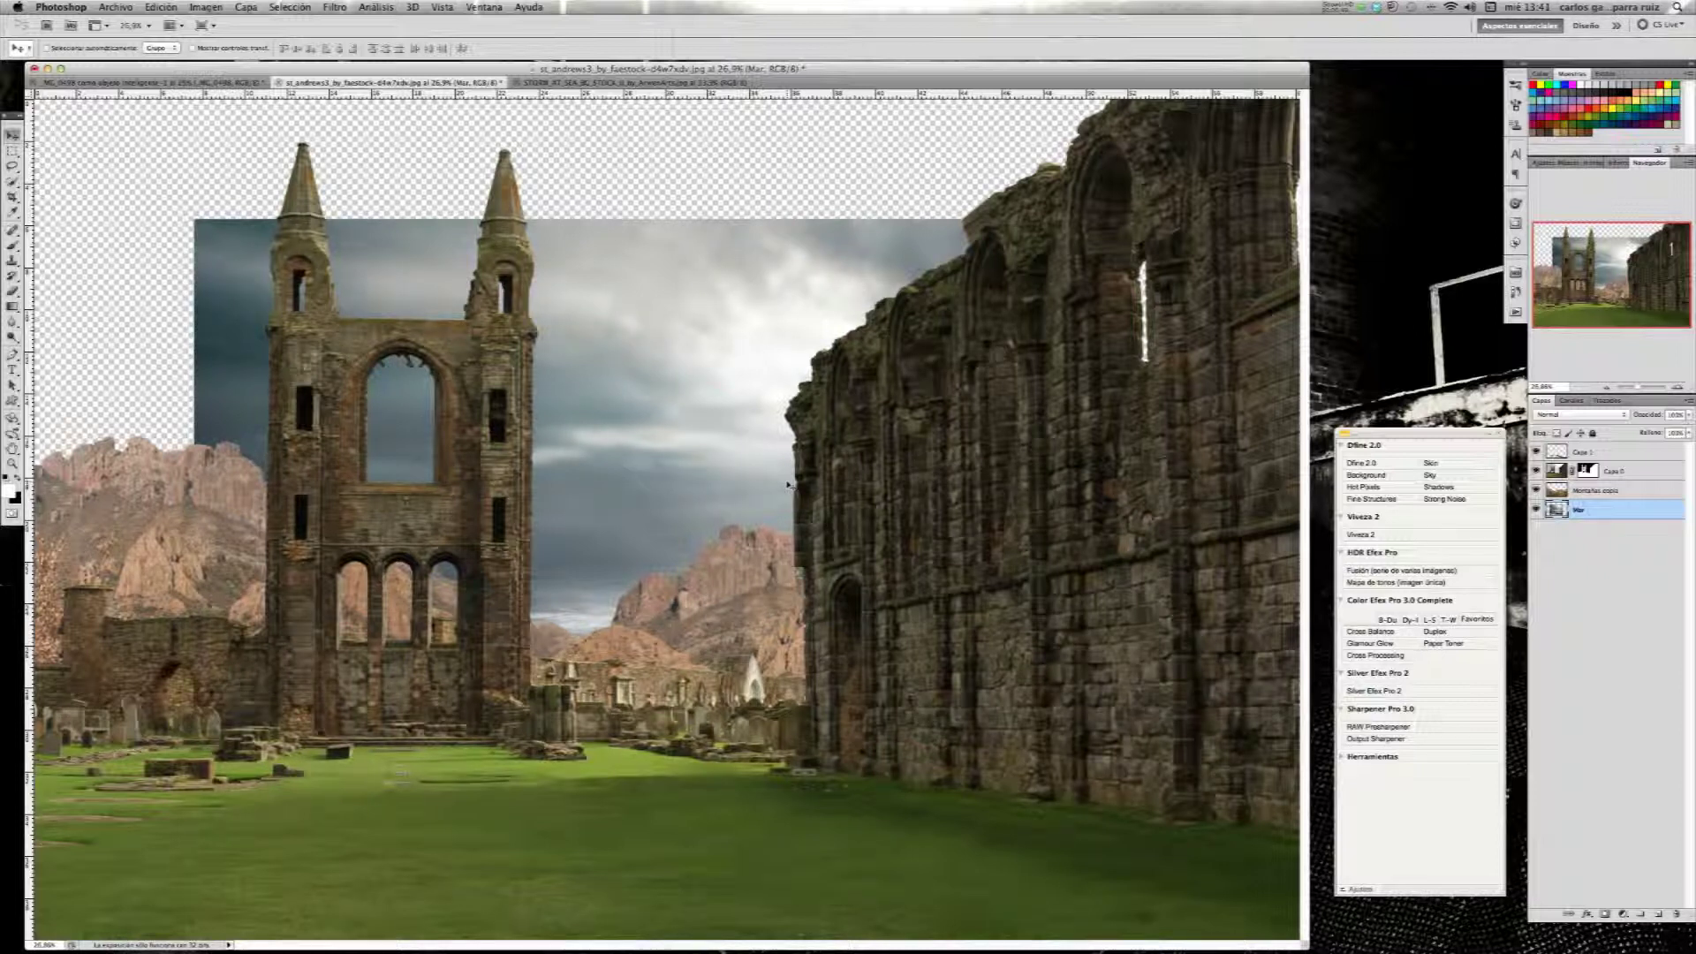
- Scale the Mar sky proportionally to about 113% and stretch it to cover the left gap
key(ctrl+t)
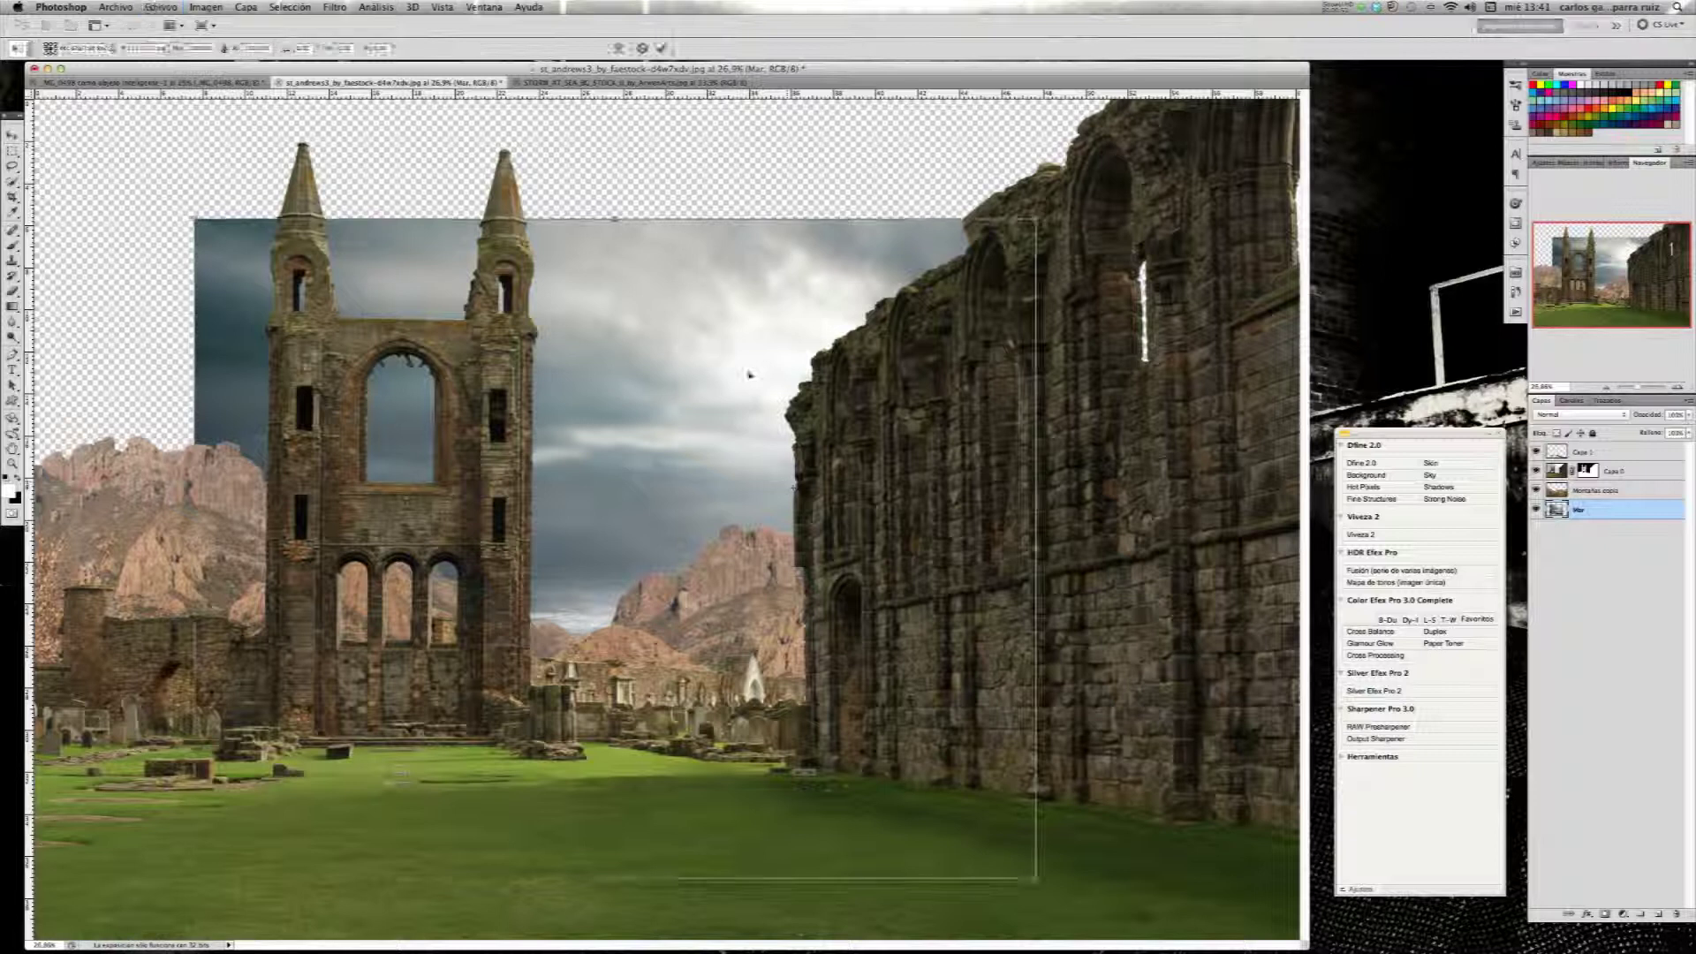
click(225, 48)
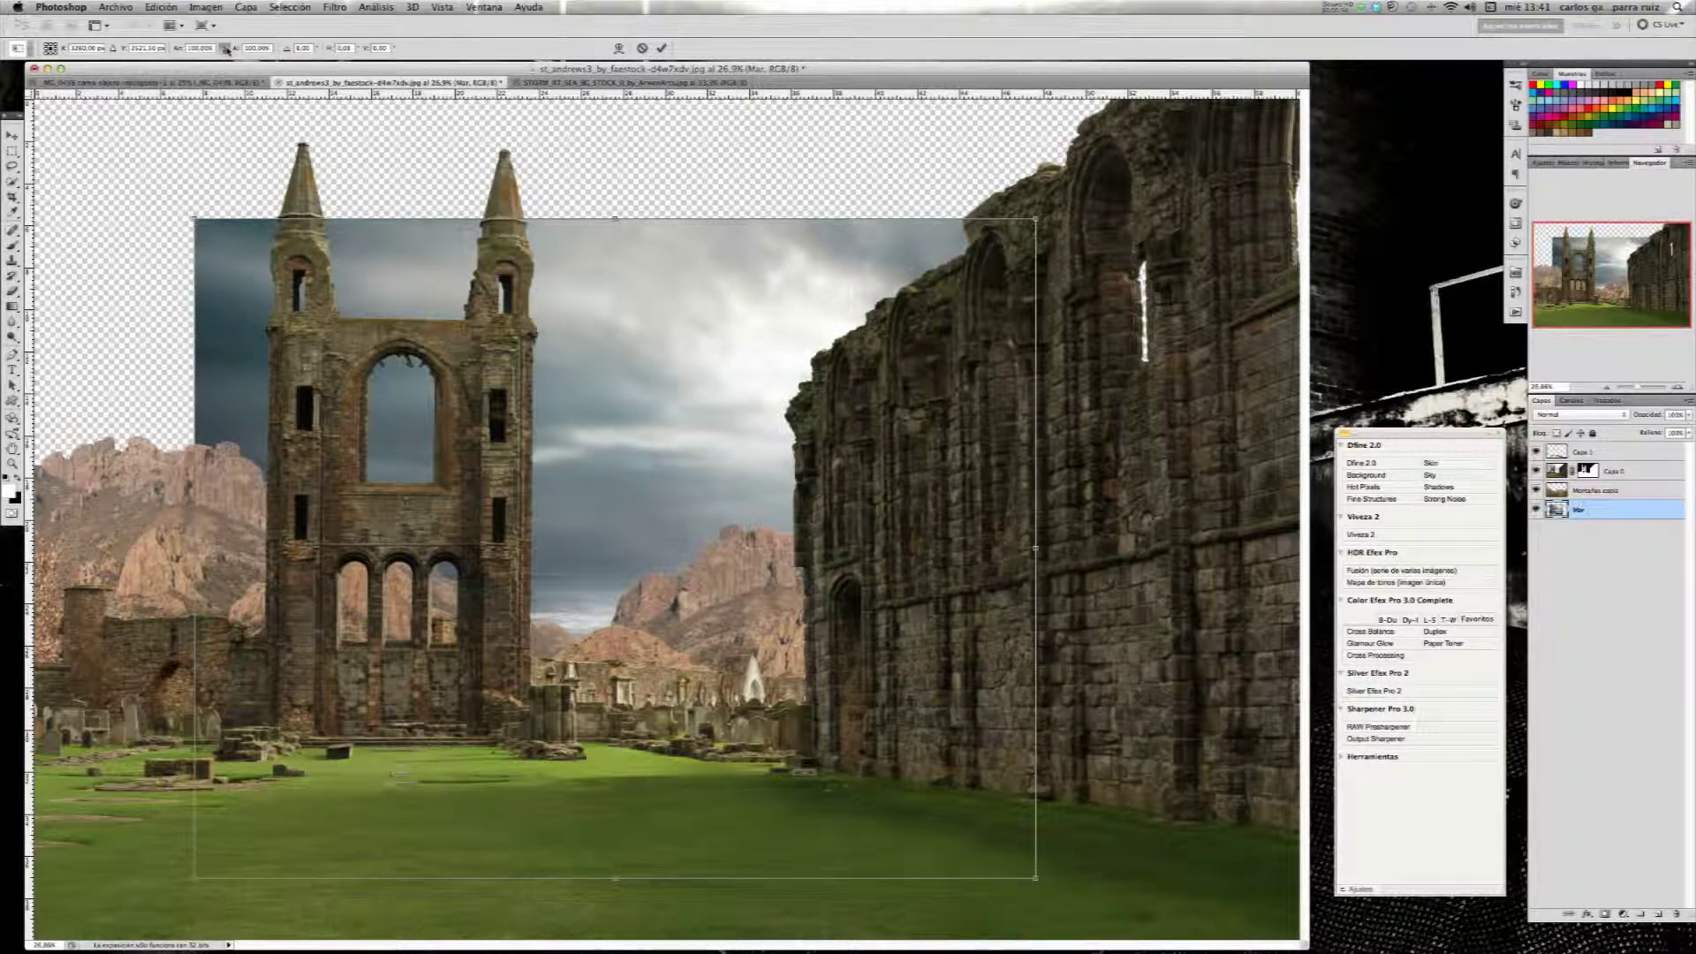
drag(235, 49, 266, 61)
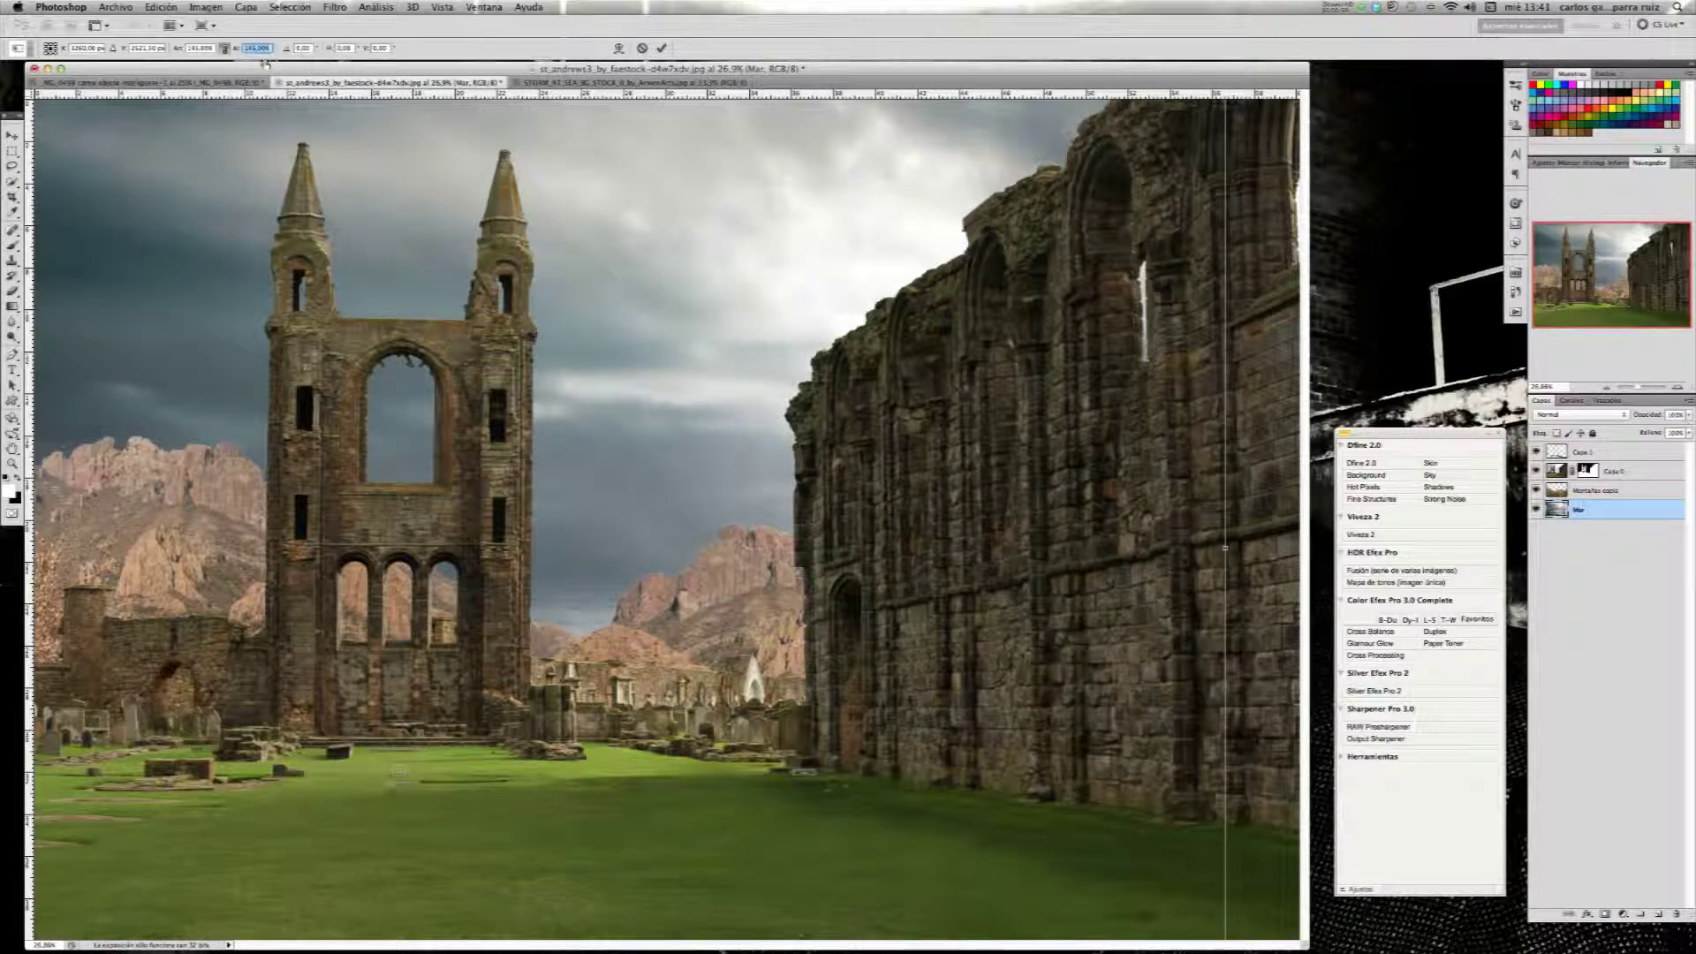
drag(453, 204, 534, 212)
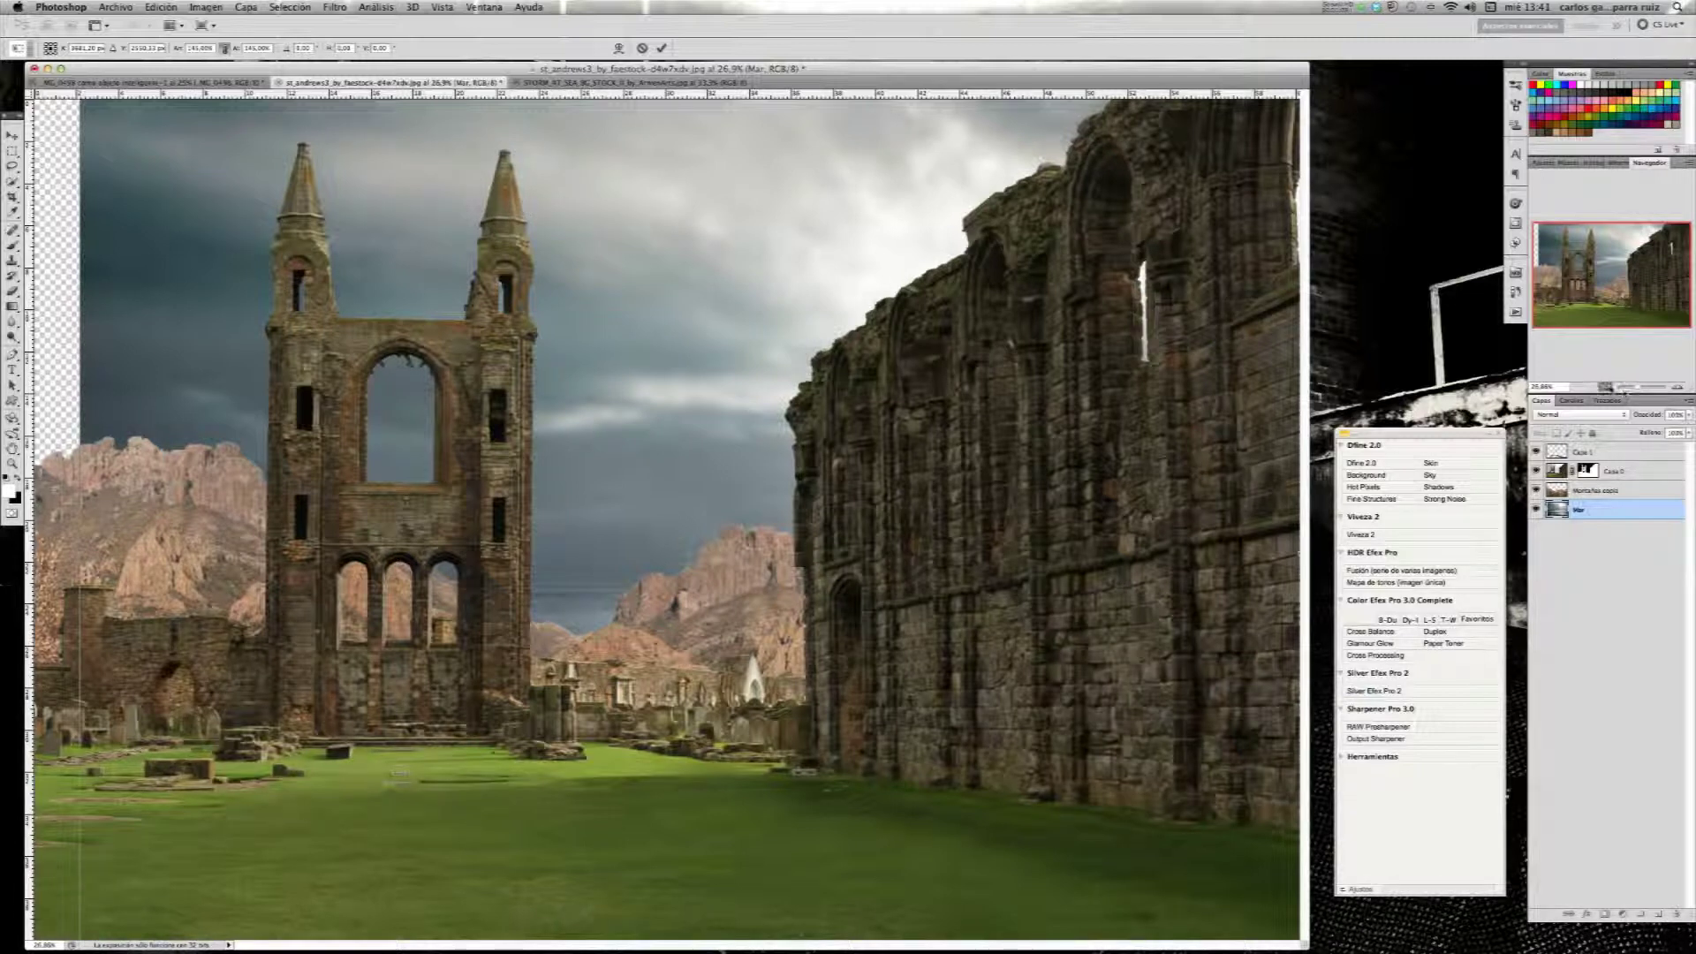
click(1607, 388)
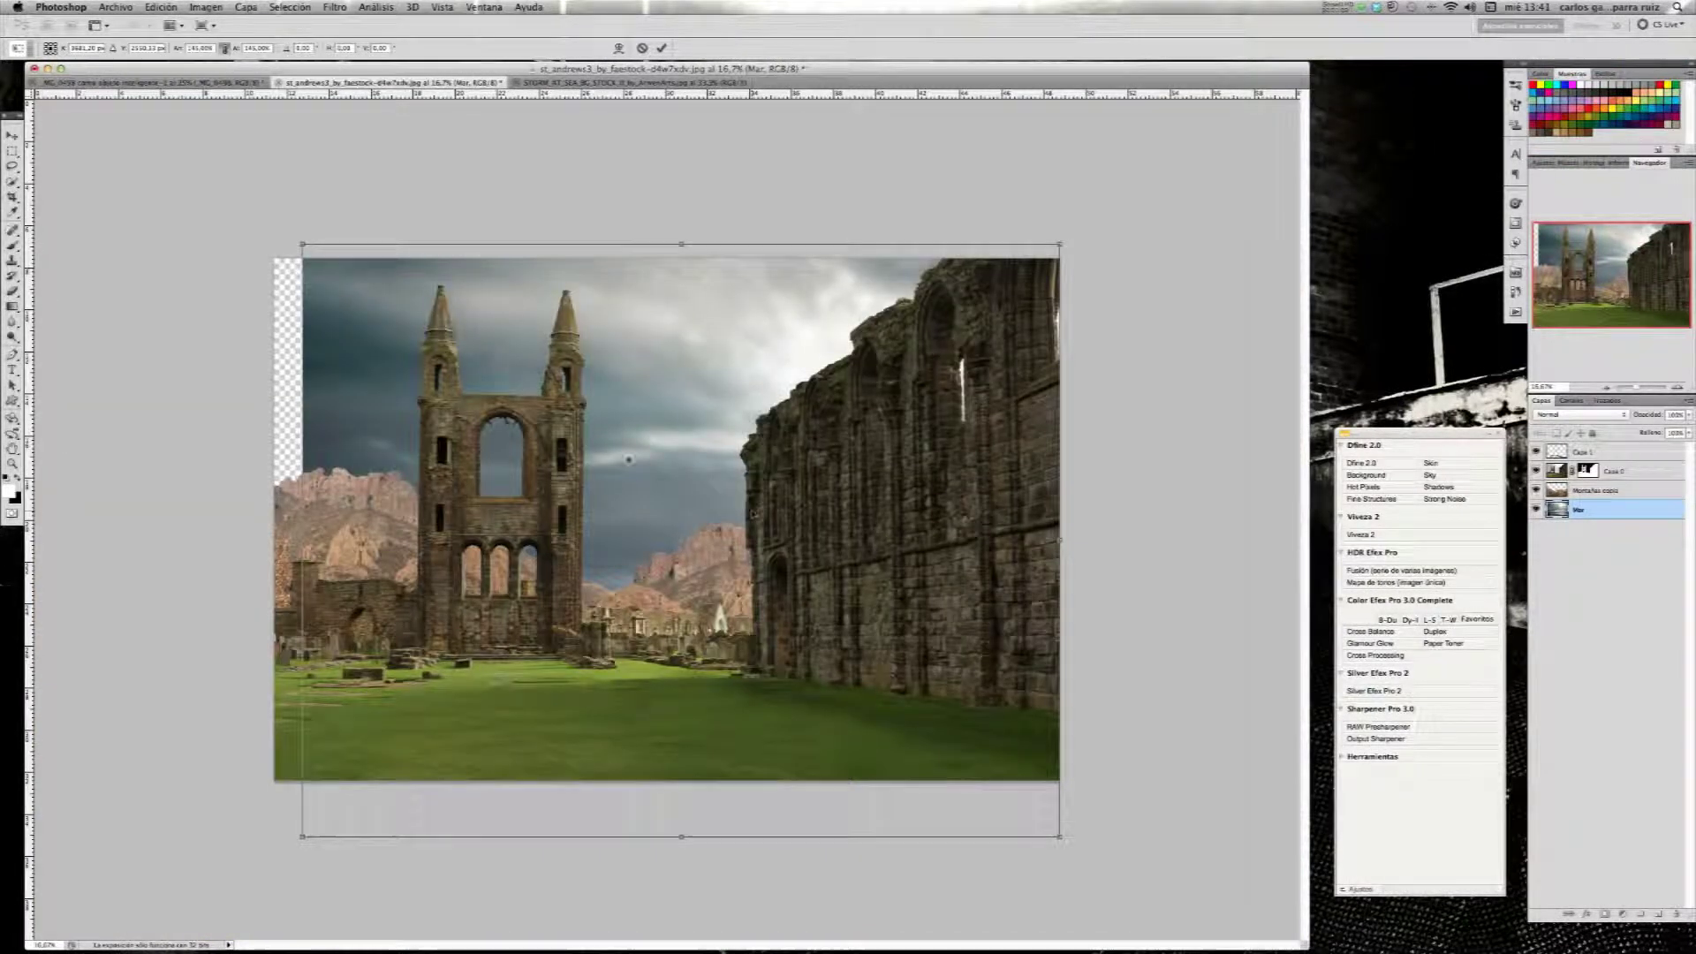
drag(306, 249, 269, 223)
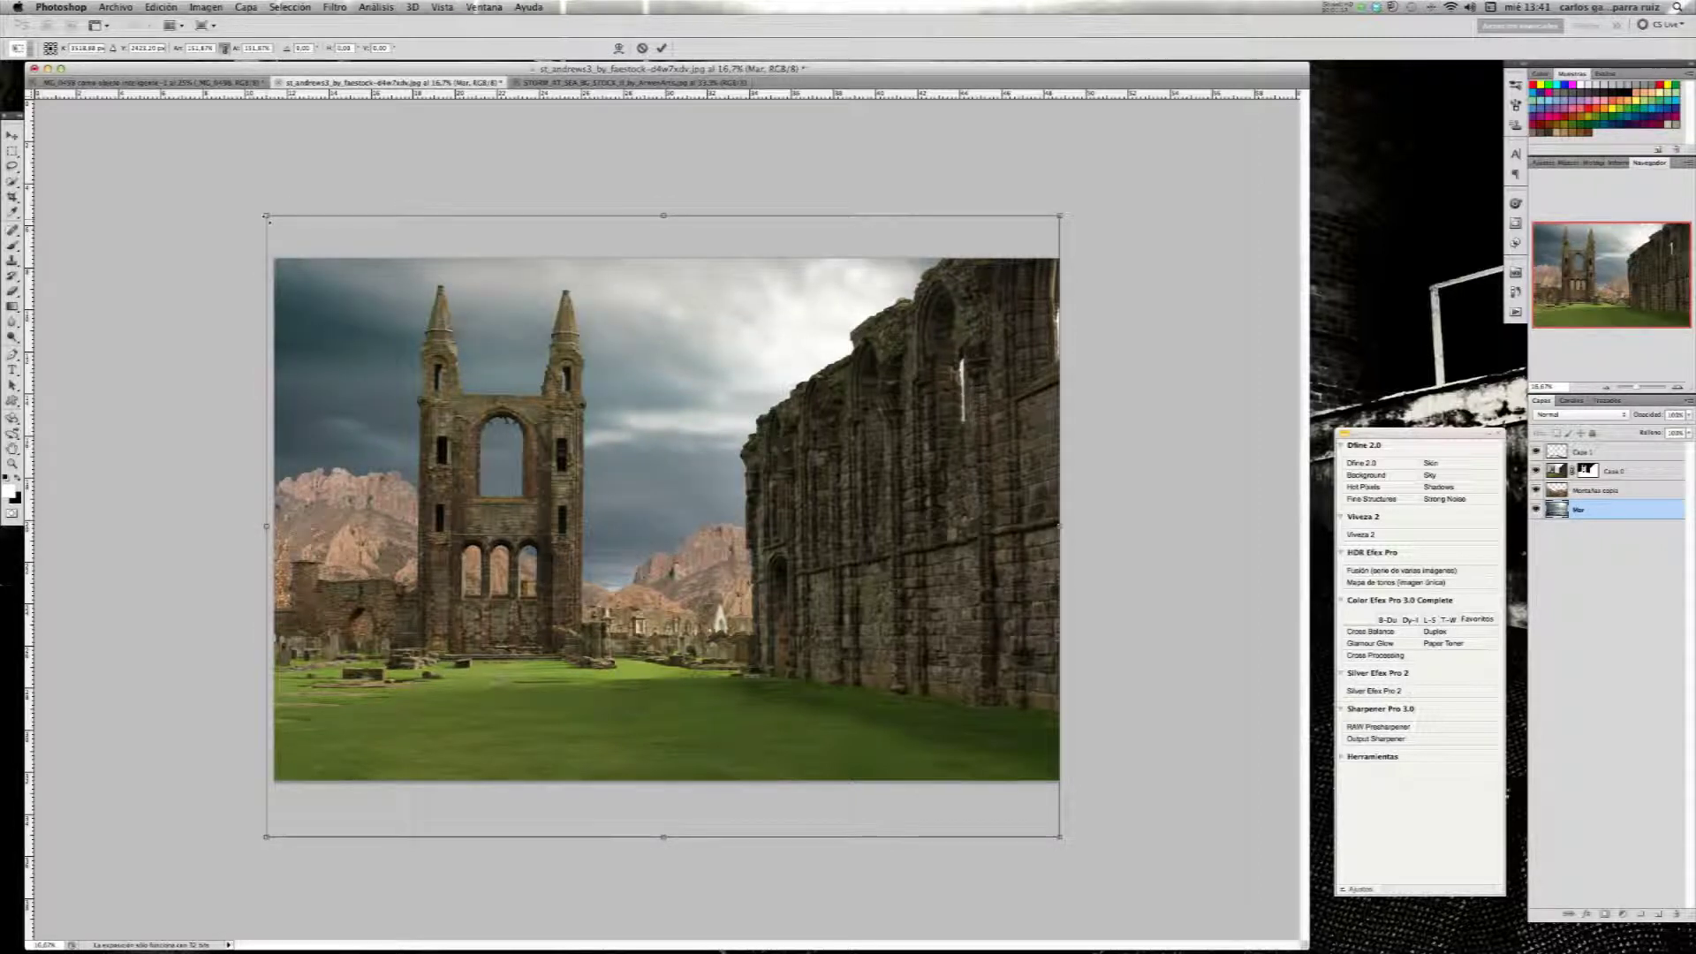
click(662, 48)
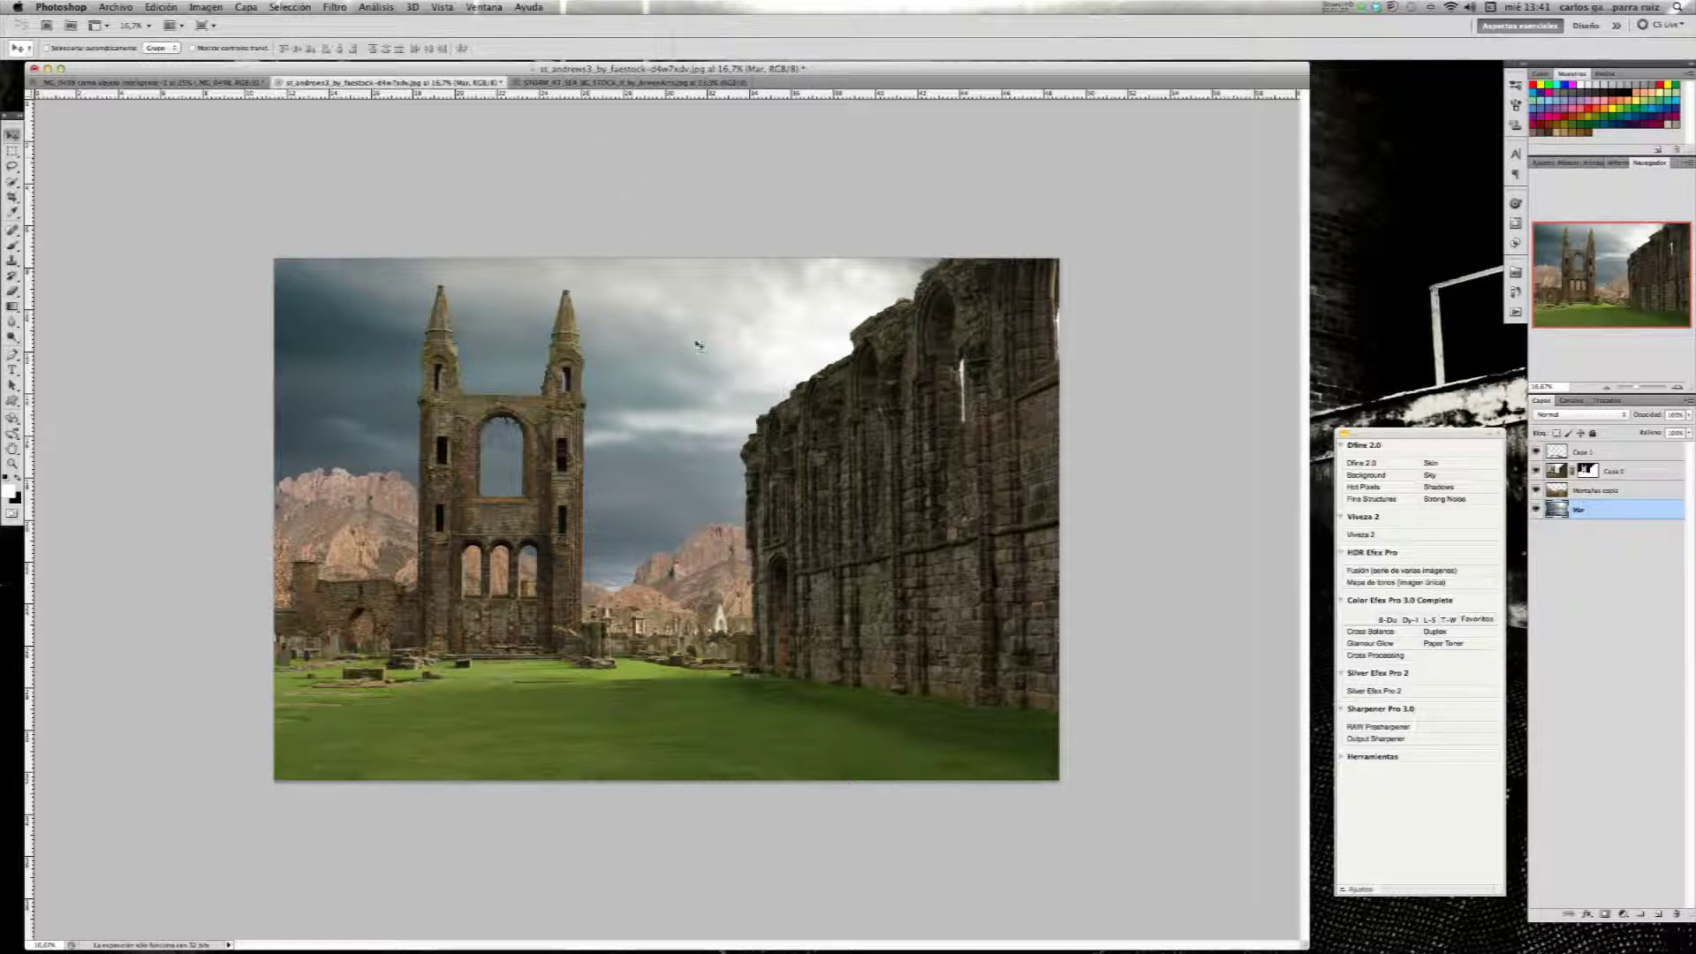
- Reposition the Mar sky, fit the image to the window, and lower the sky slightly
mouse_move(715, 345)
mouse_down()
mouse_move(557, 339)
mouse_move(725, 354)
mouse_up()
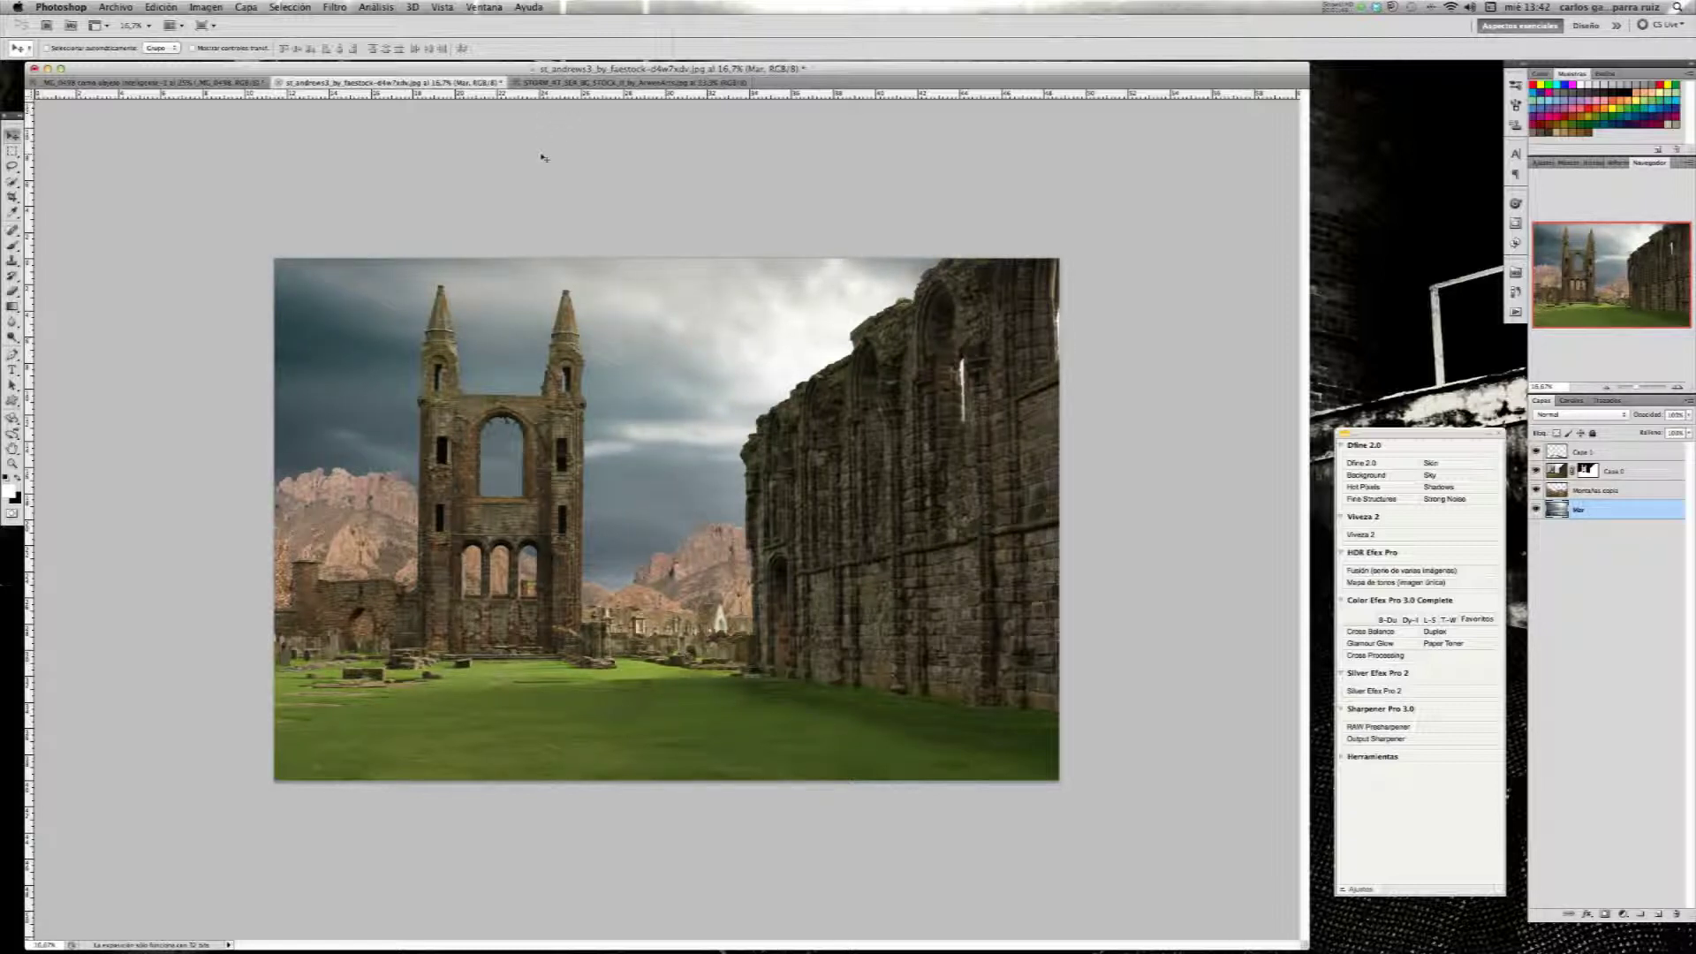
key(ctrl+0)
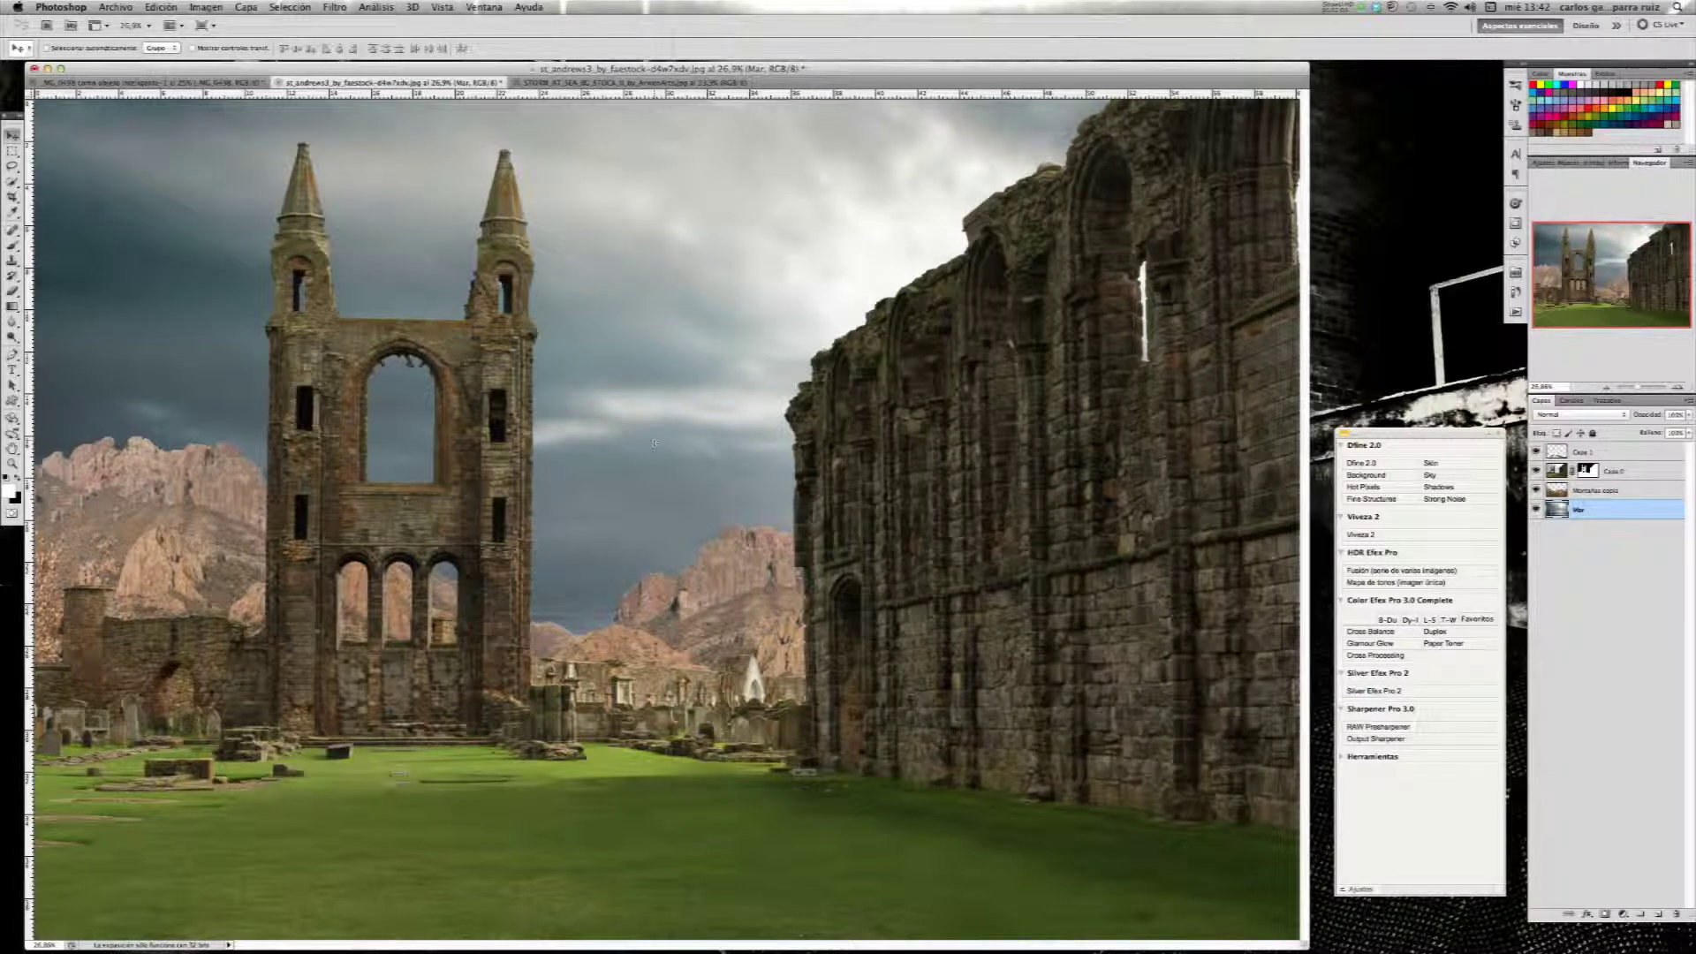
mouse_move(654, 442)
mouse_down()
mouse_move(652, 470)
mouse_move(653, 448)
mouse_up()
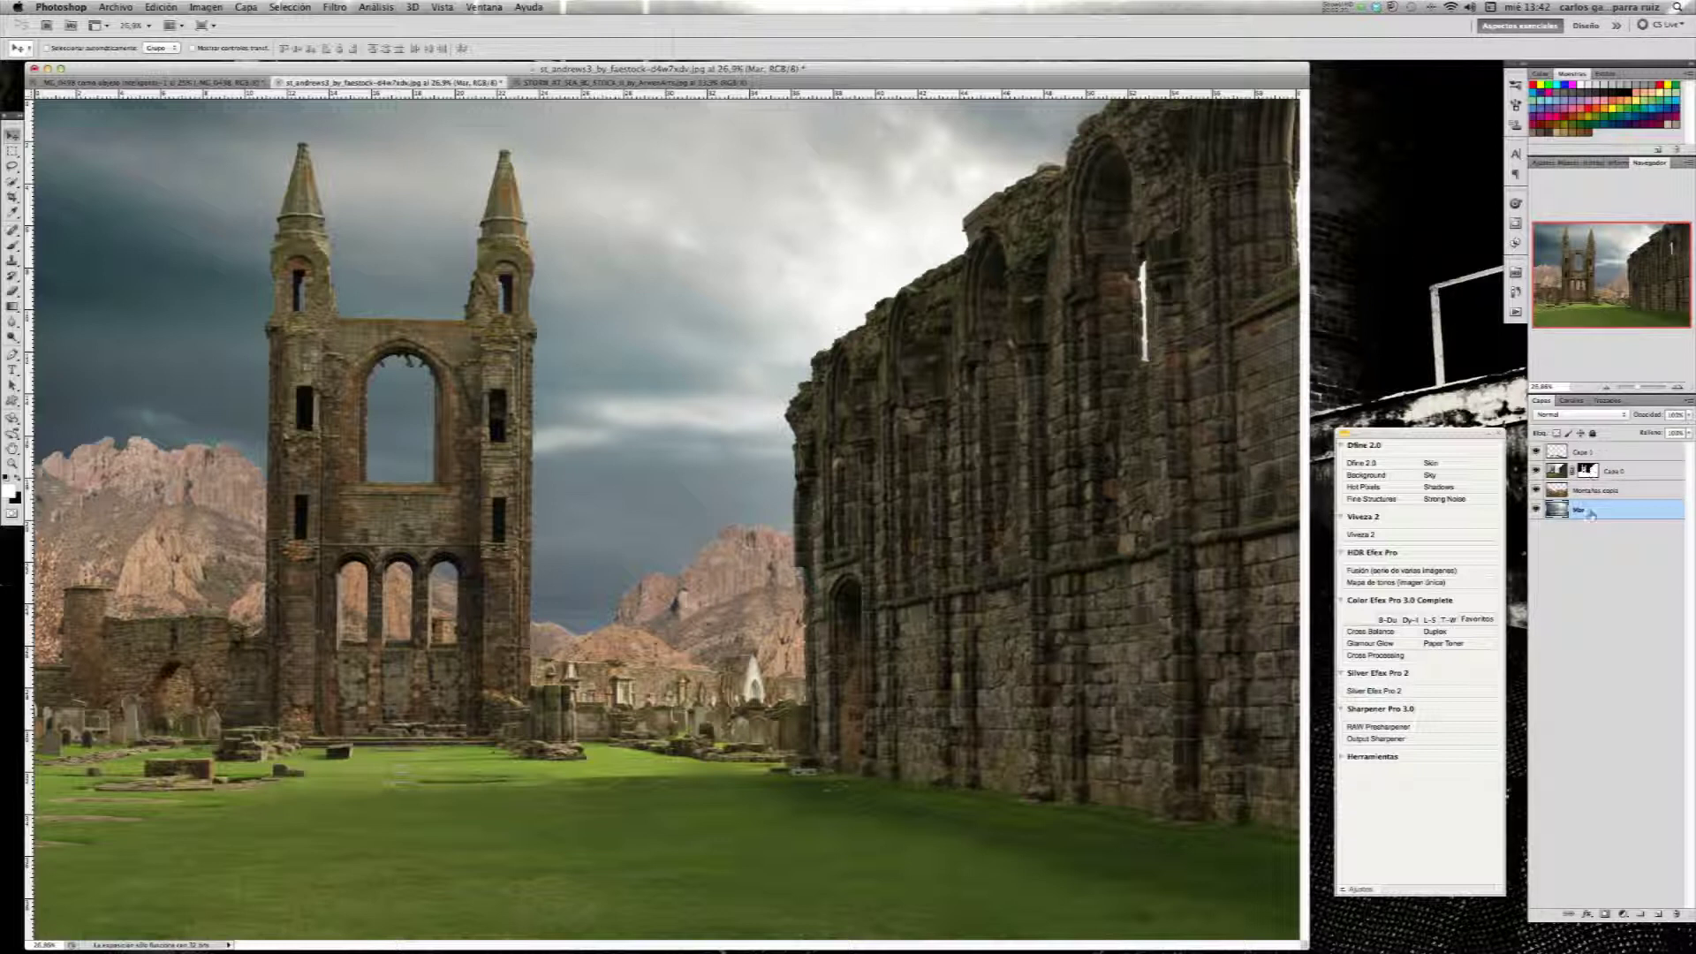
- Remove halos from the Montañas copia layer with a 90-pixel width
click(1593, 491)
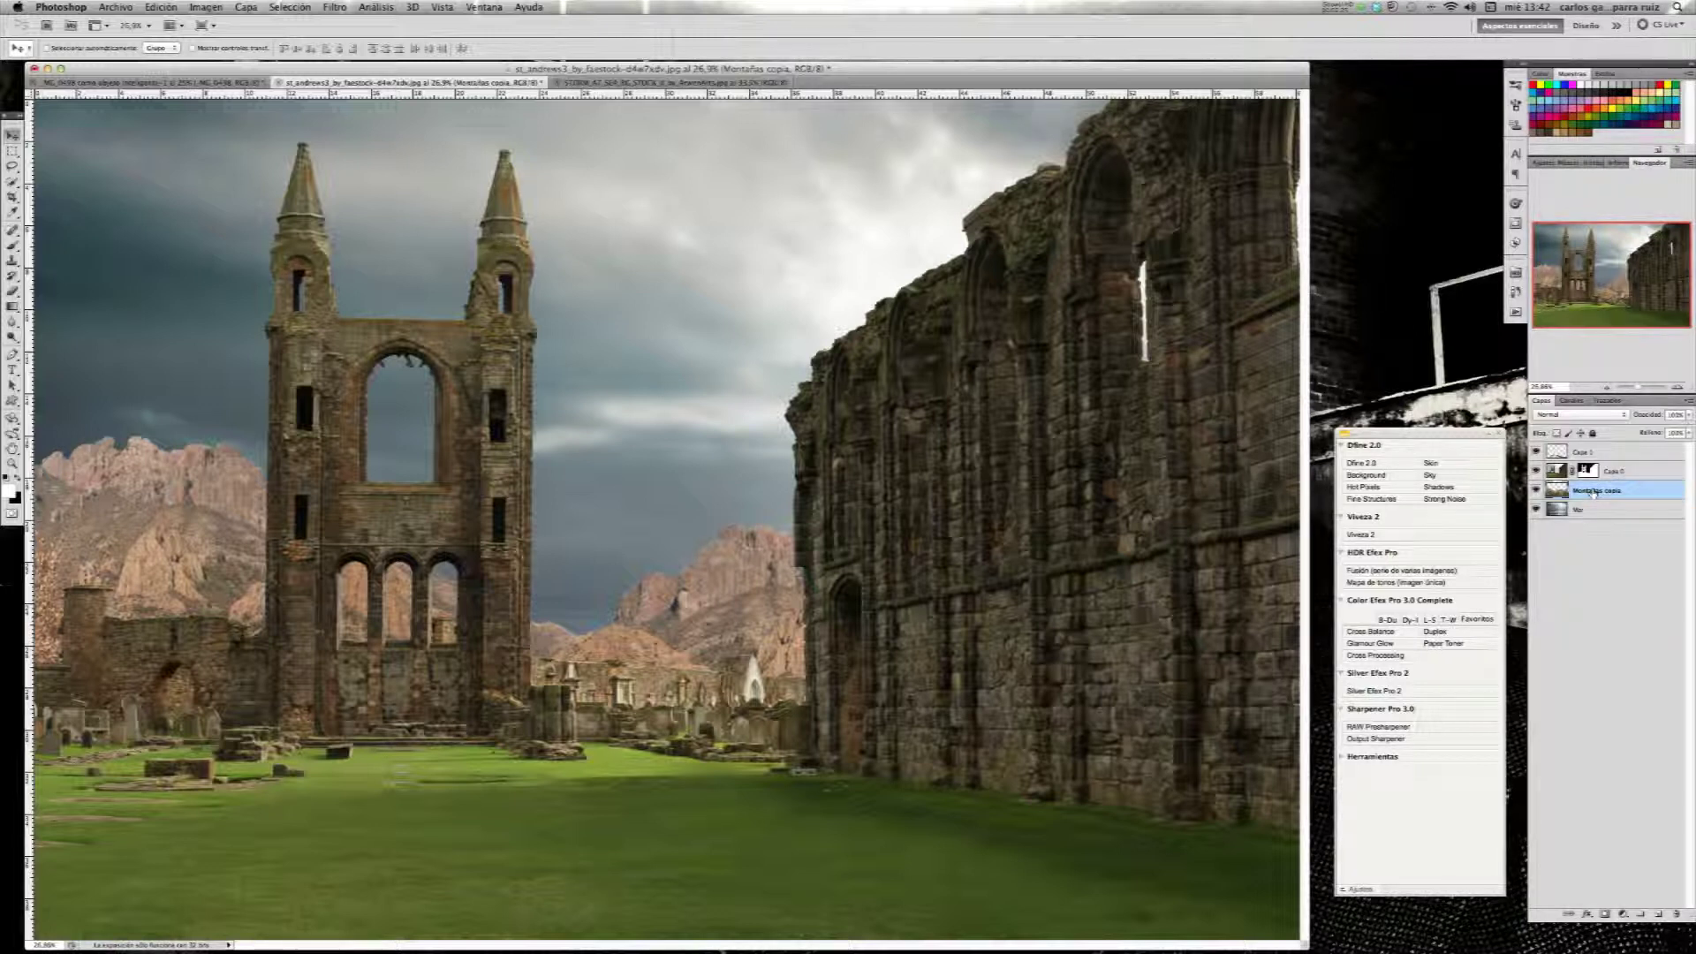
click(246, 8)
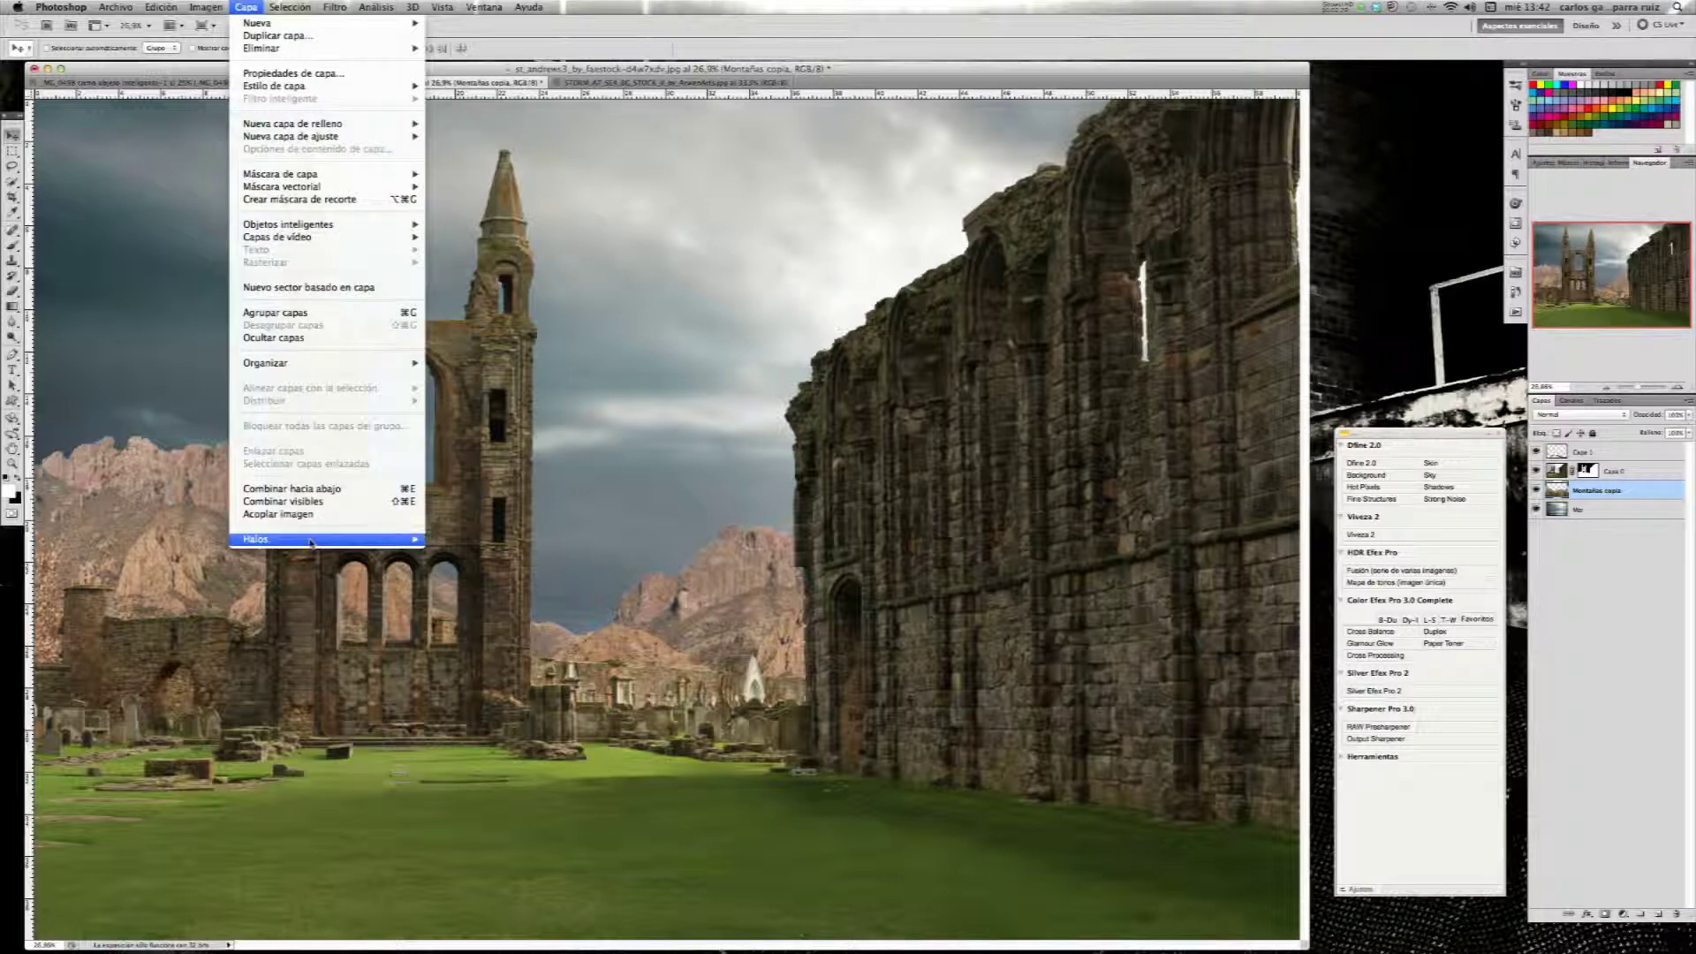
mouse_move(325, 539)
click(455, 549)
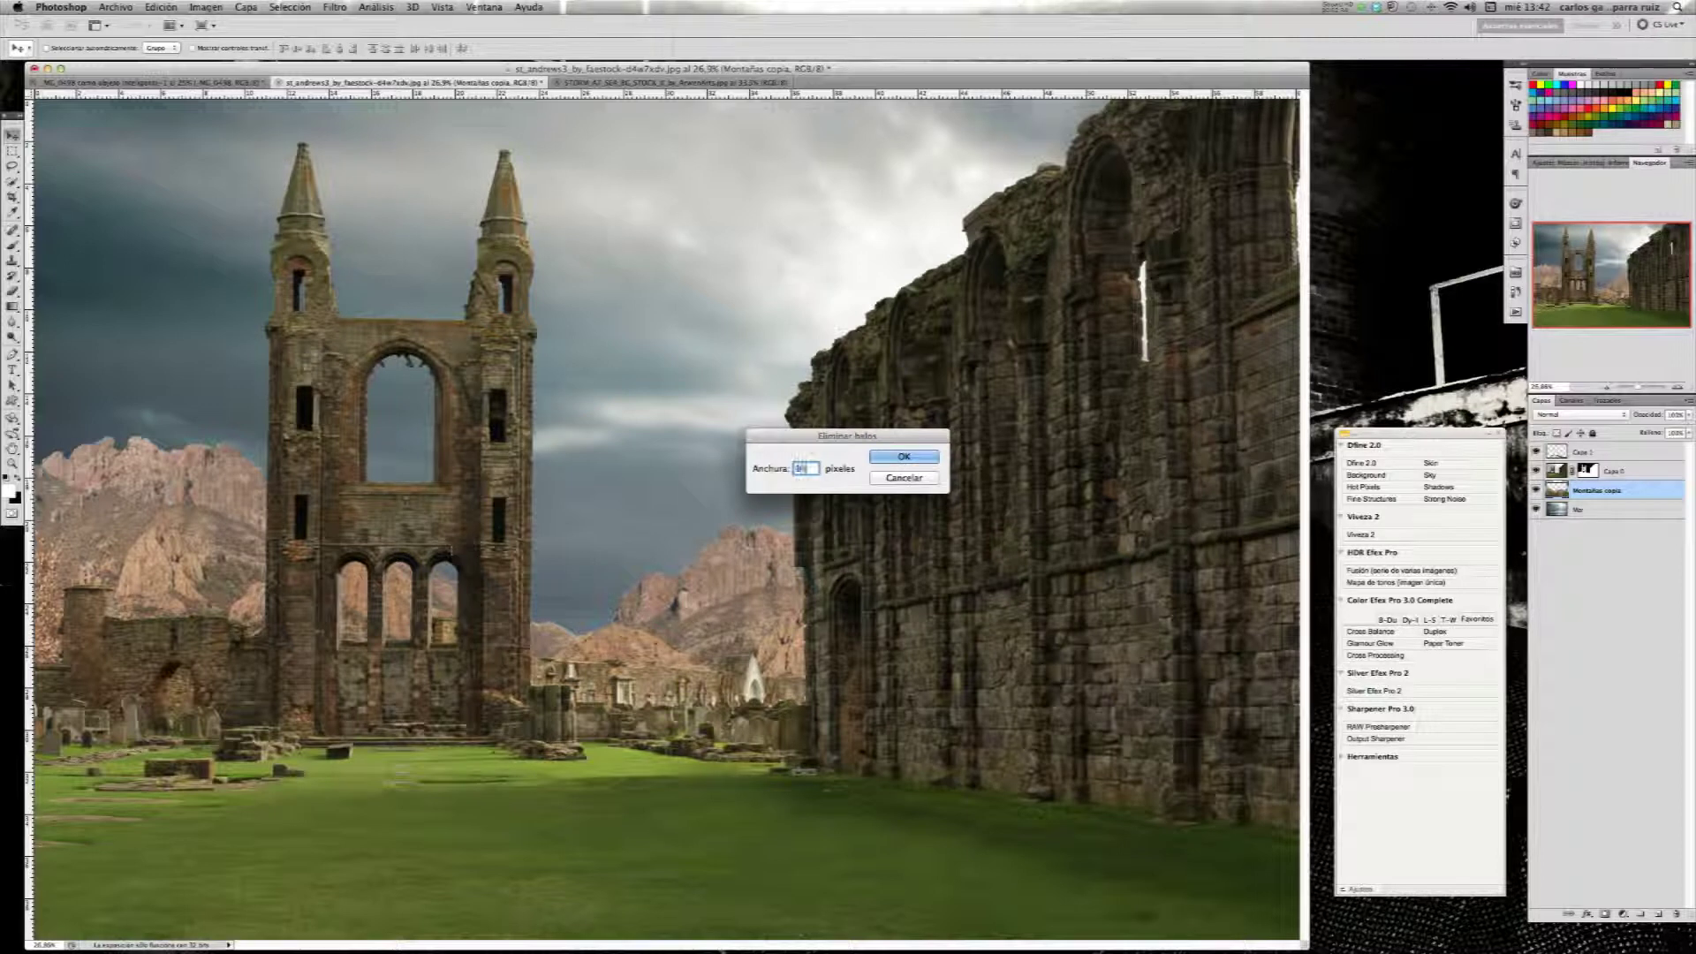
text(90)
key(Return)
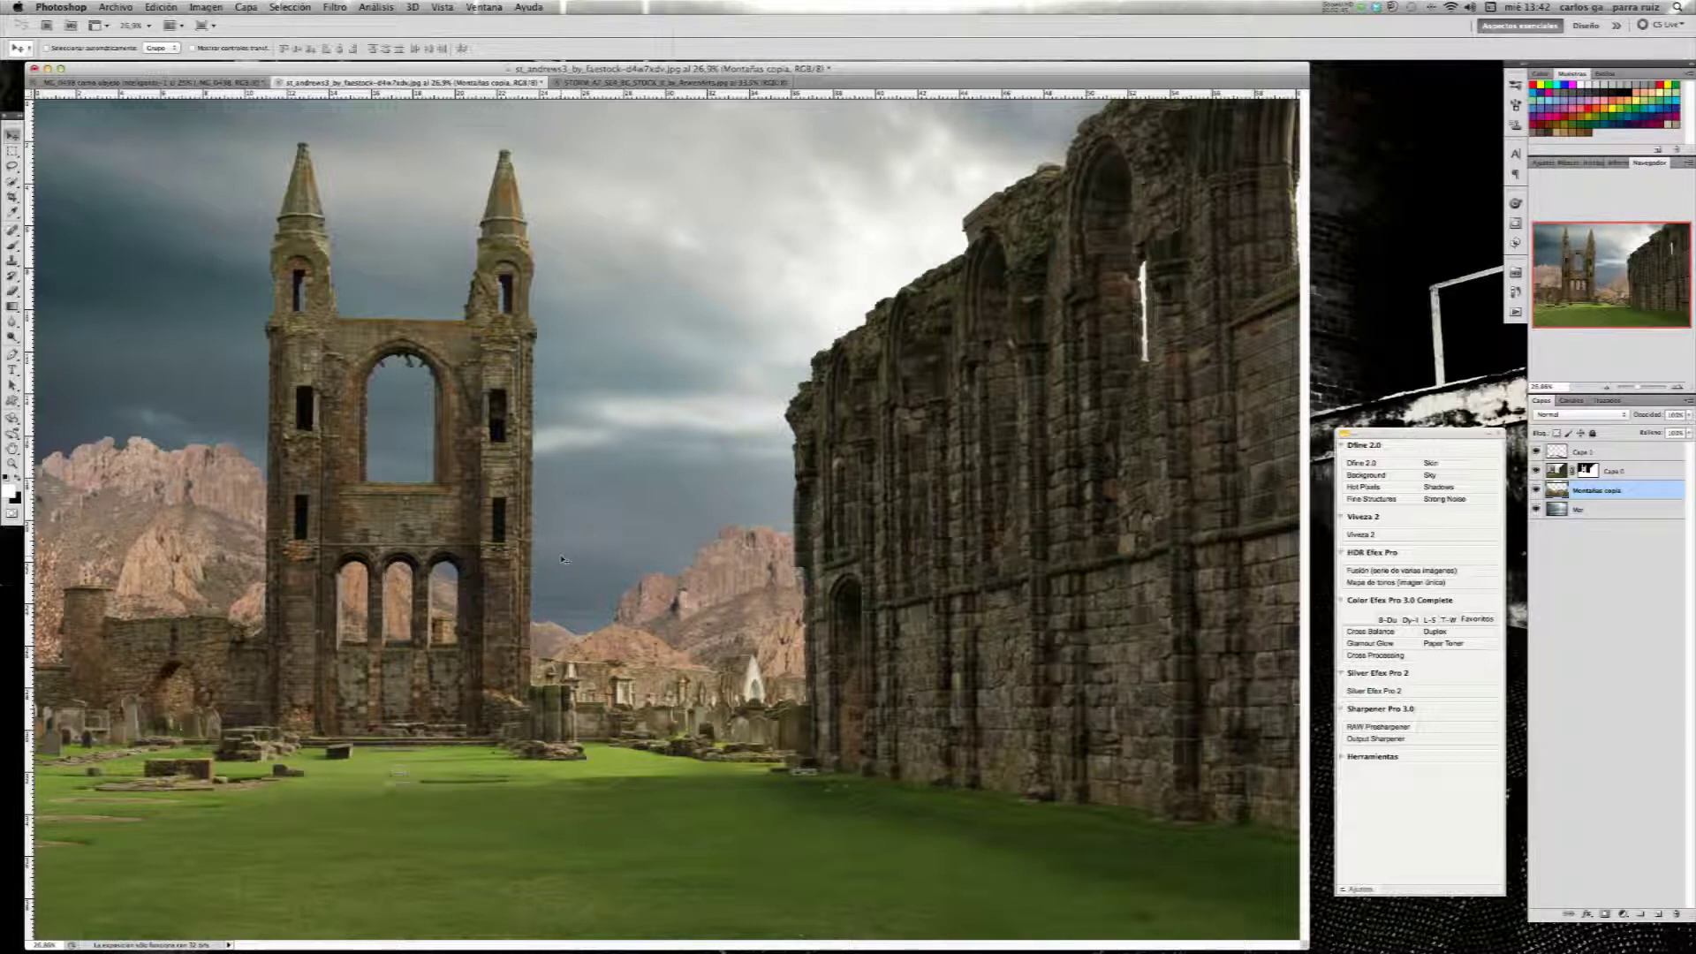
click(1678, 388)
click(1678, 388)
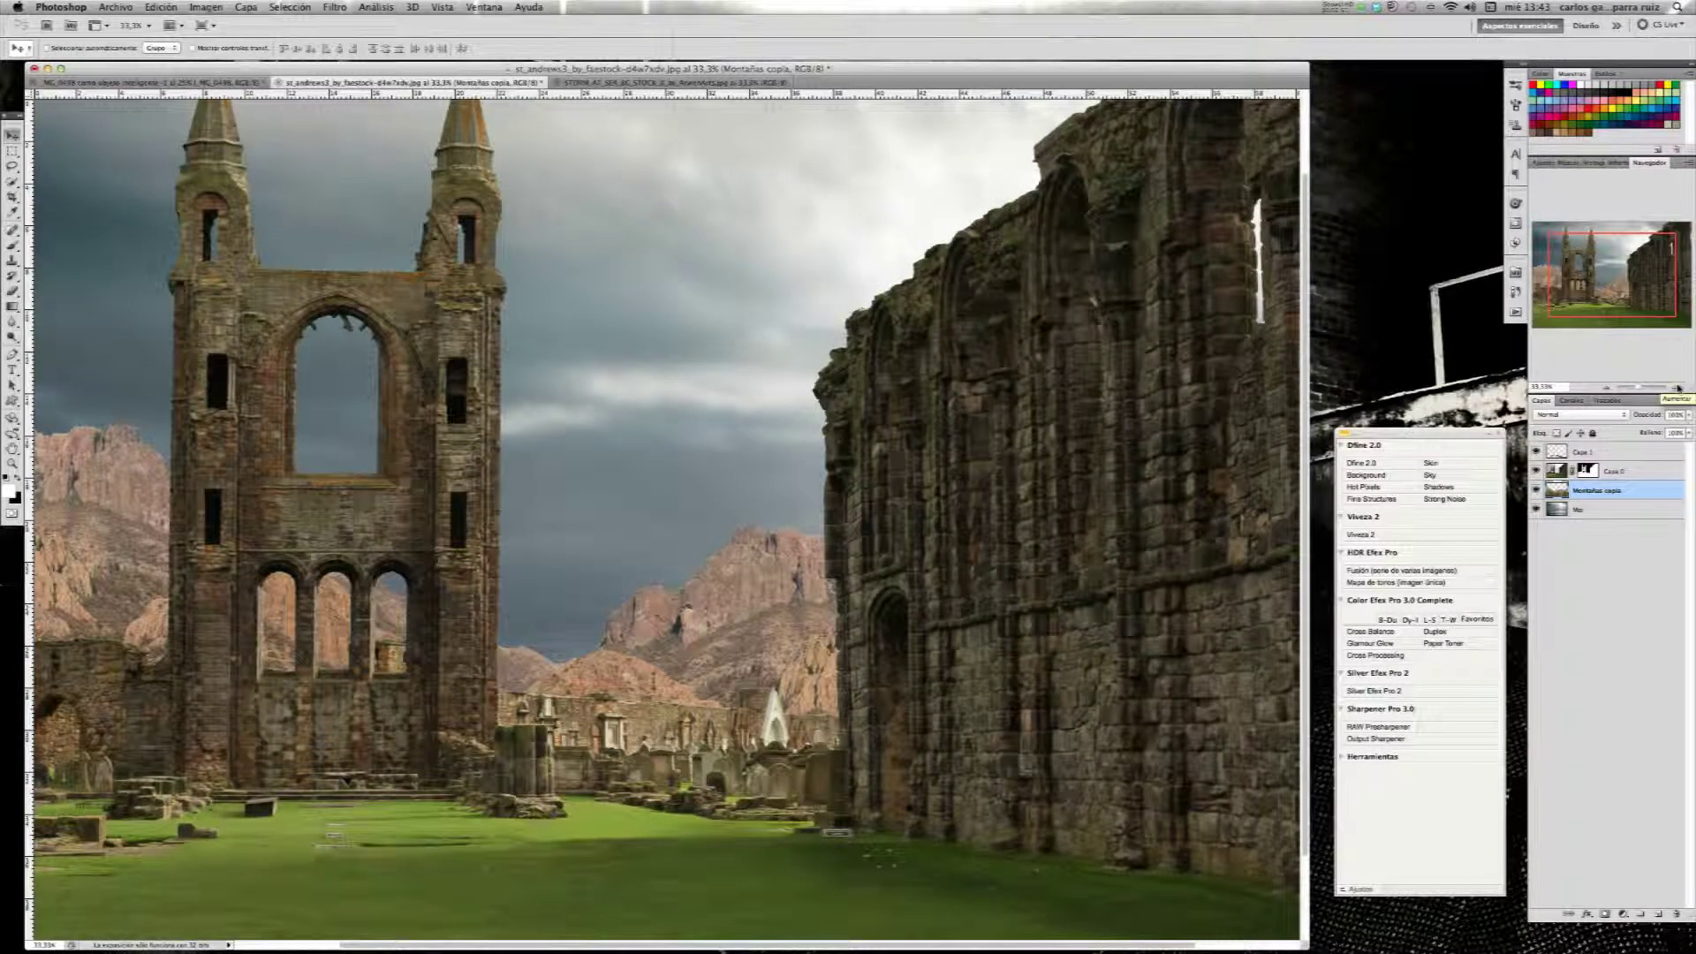
click(1678, 388)
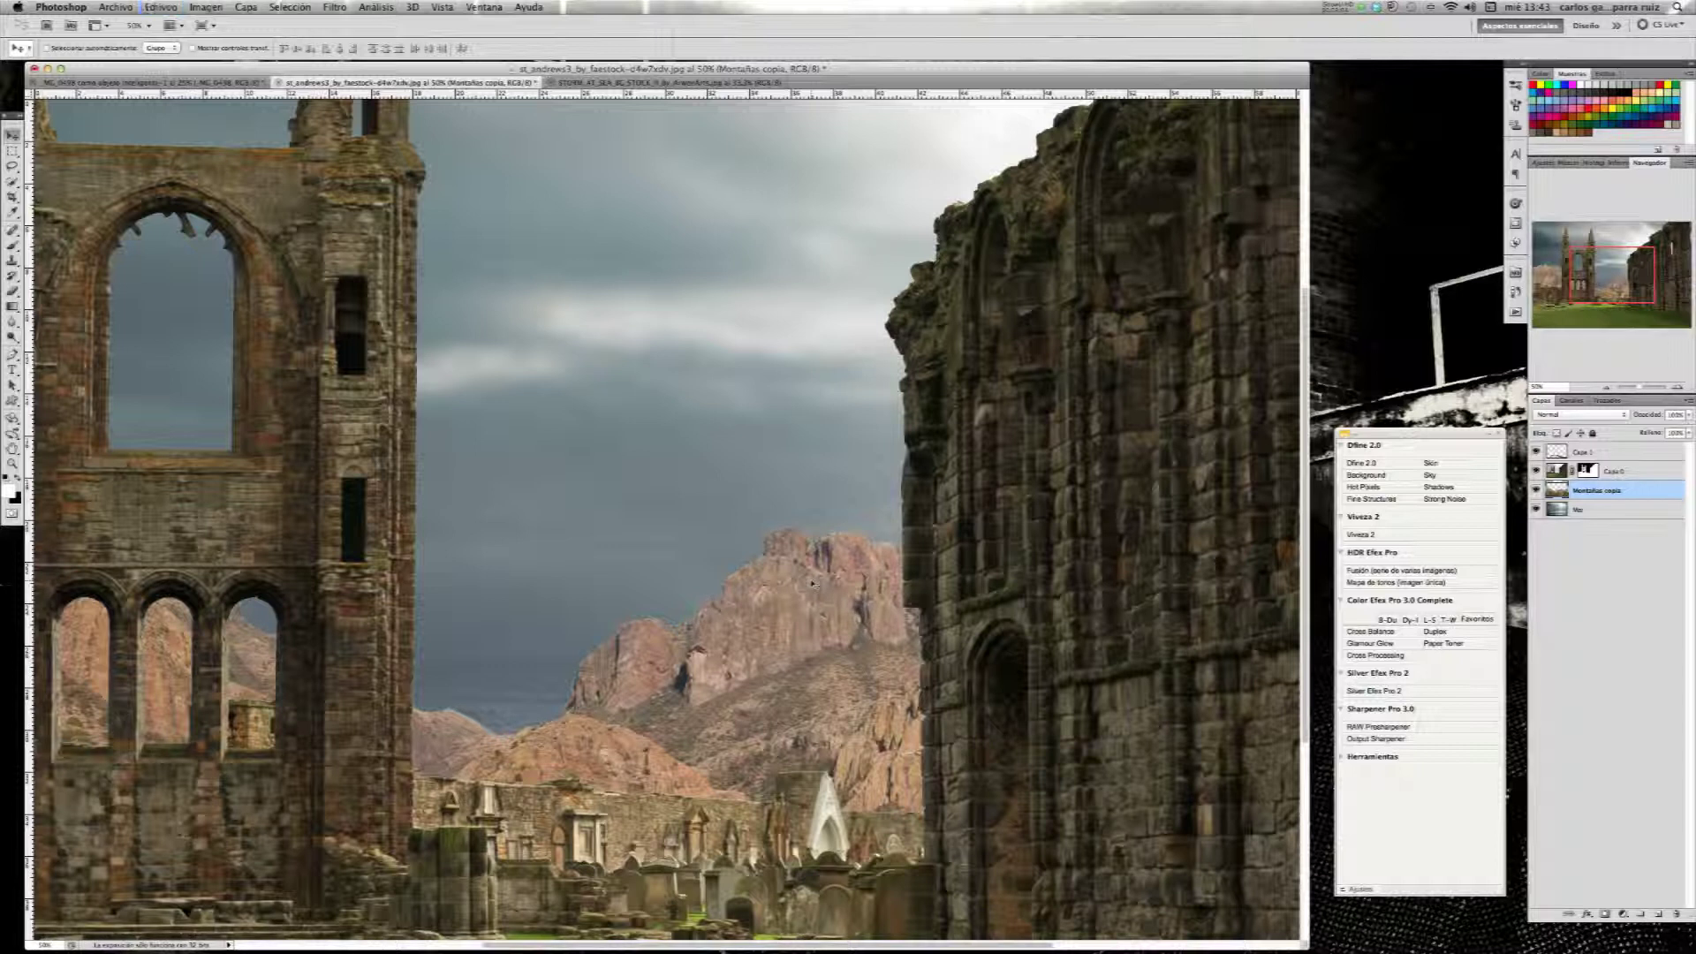
key(ctrl+z)
key(ctrl+z)
key(ctrl+z)
key(ctrl+z)
key(ctrl+z)
key(ctrl+0)
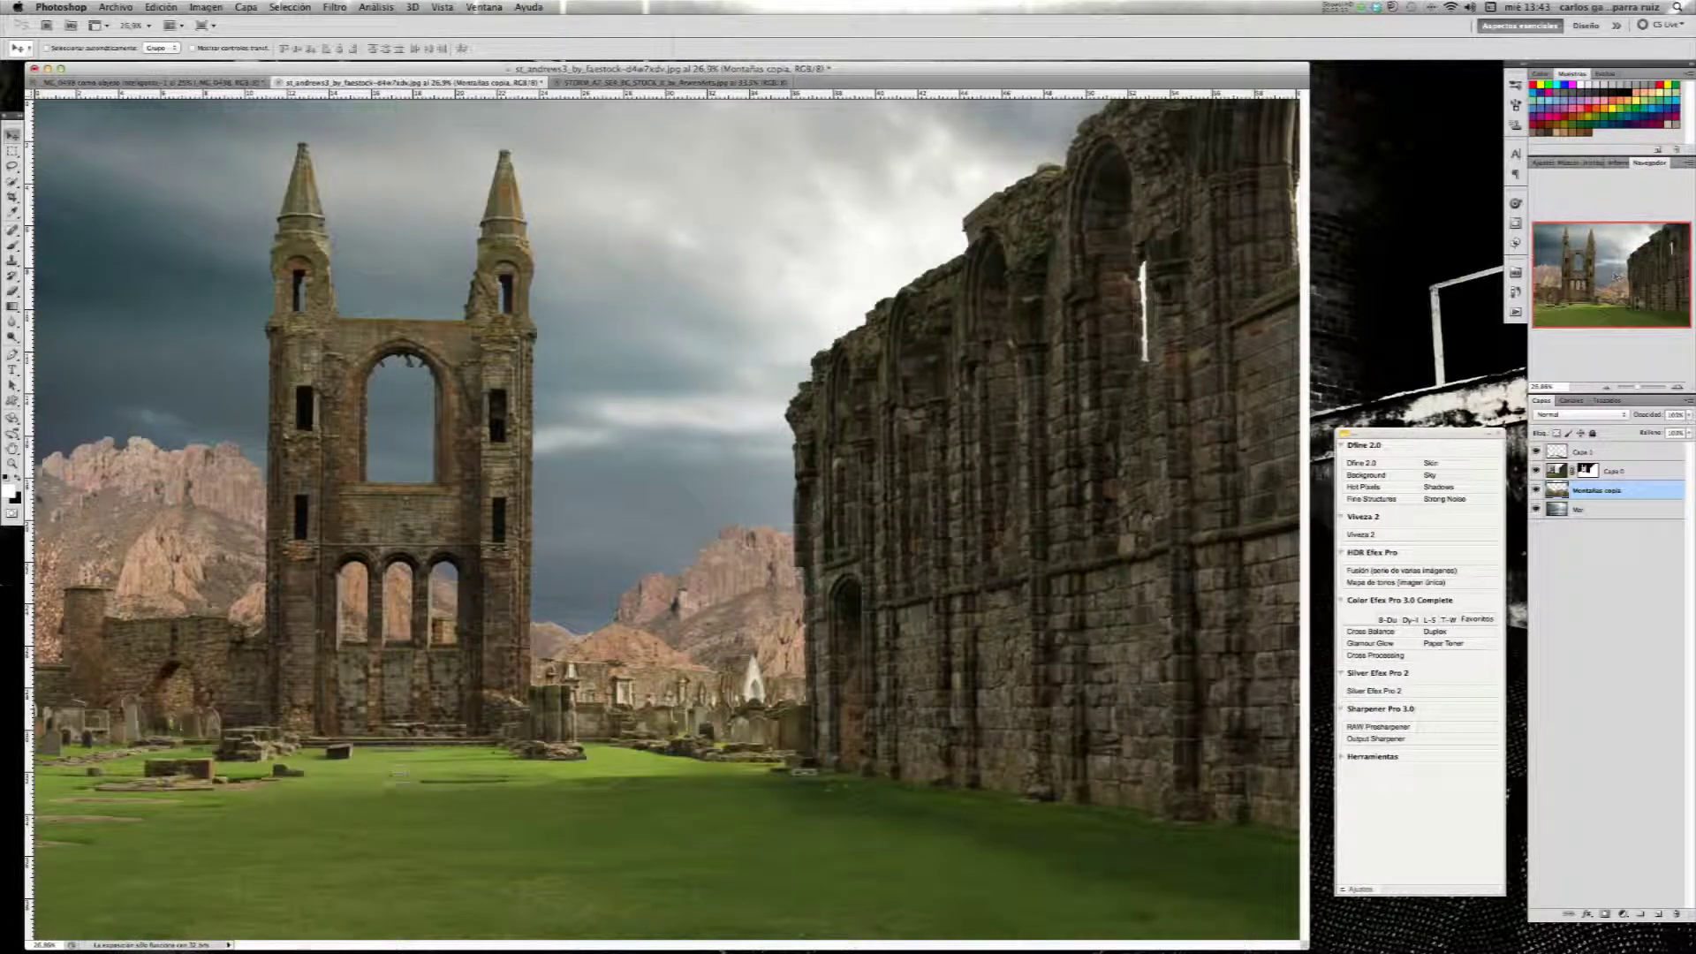
click(1612, 473)
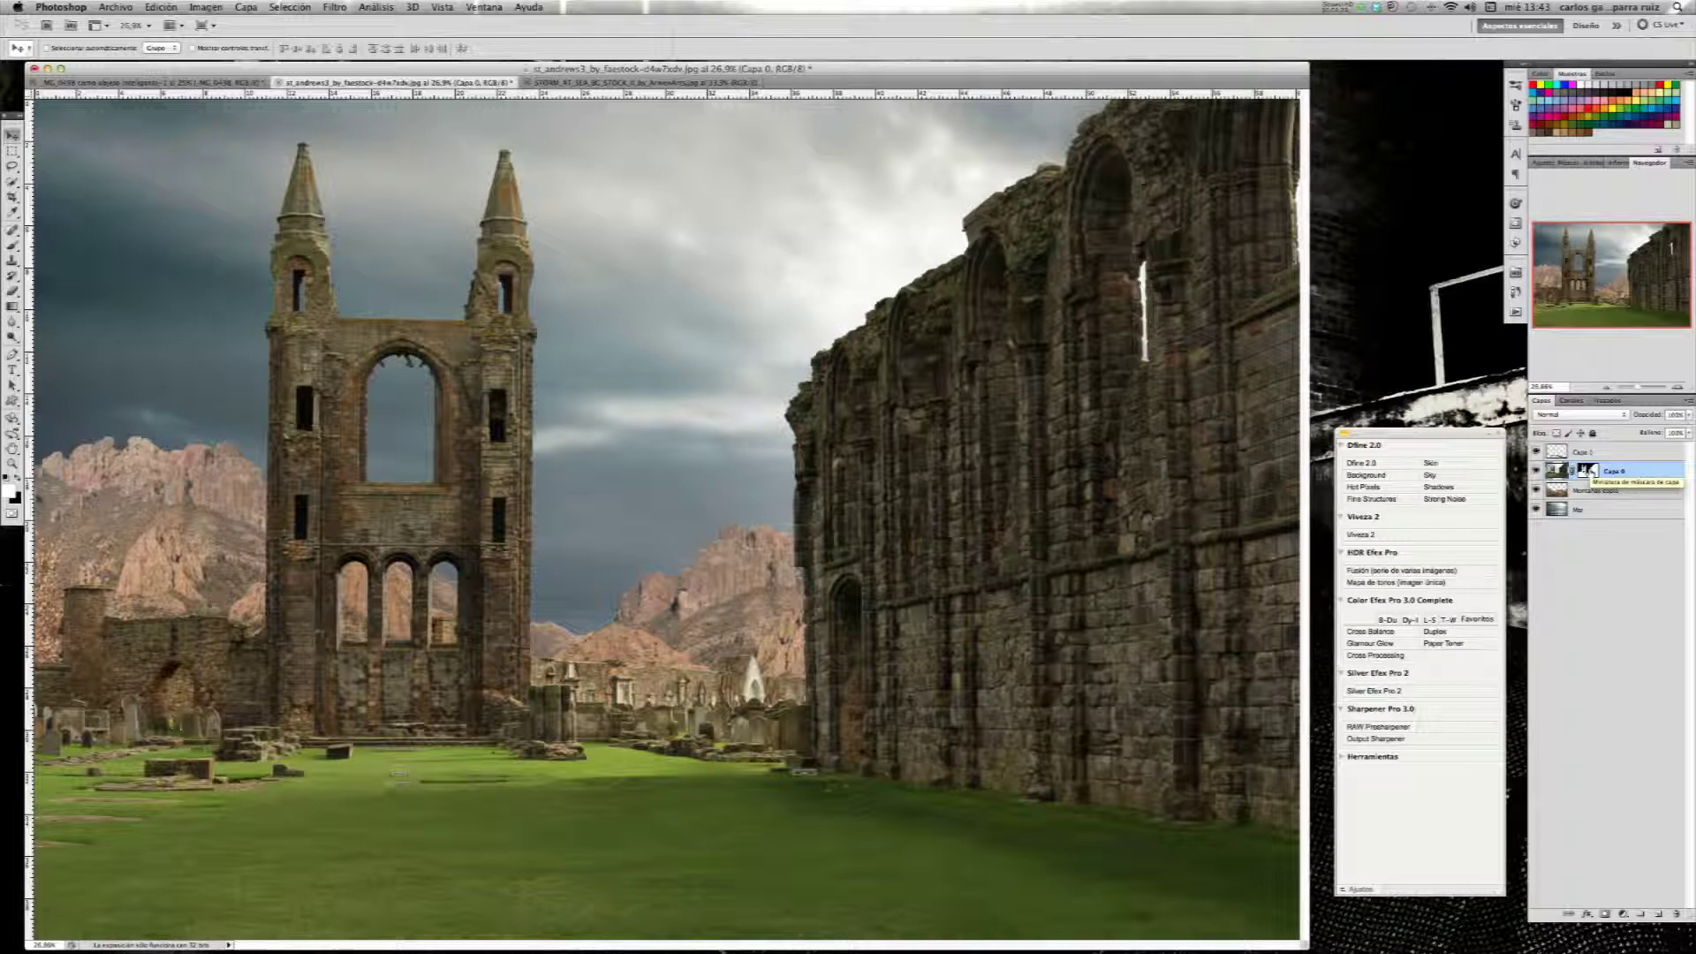
- Apply Capa 0's layer mask permanently and remove the edge halo from the ruins
right_click(1590, 473)
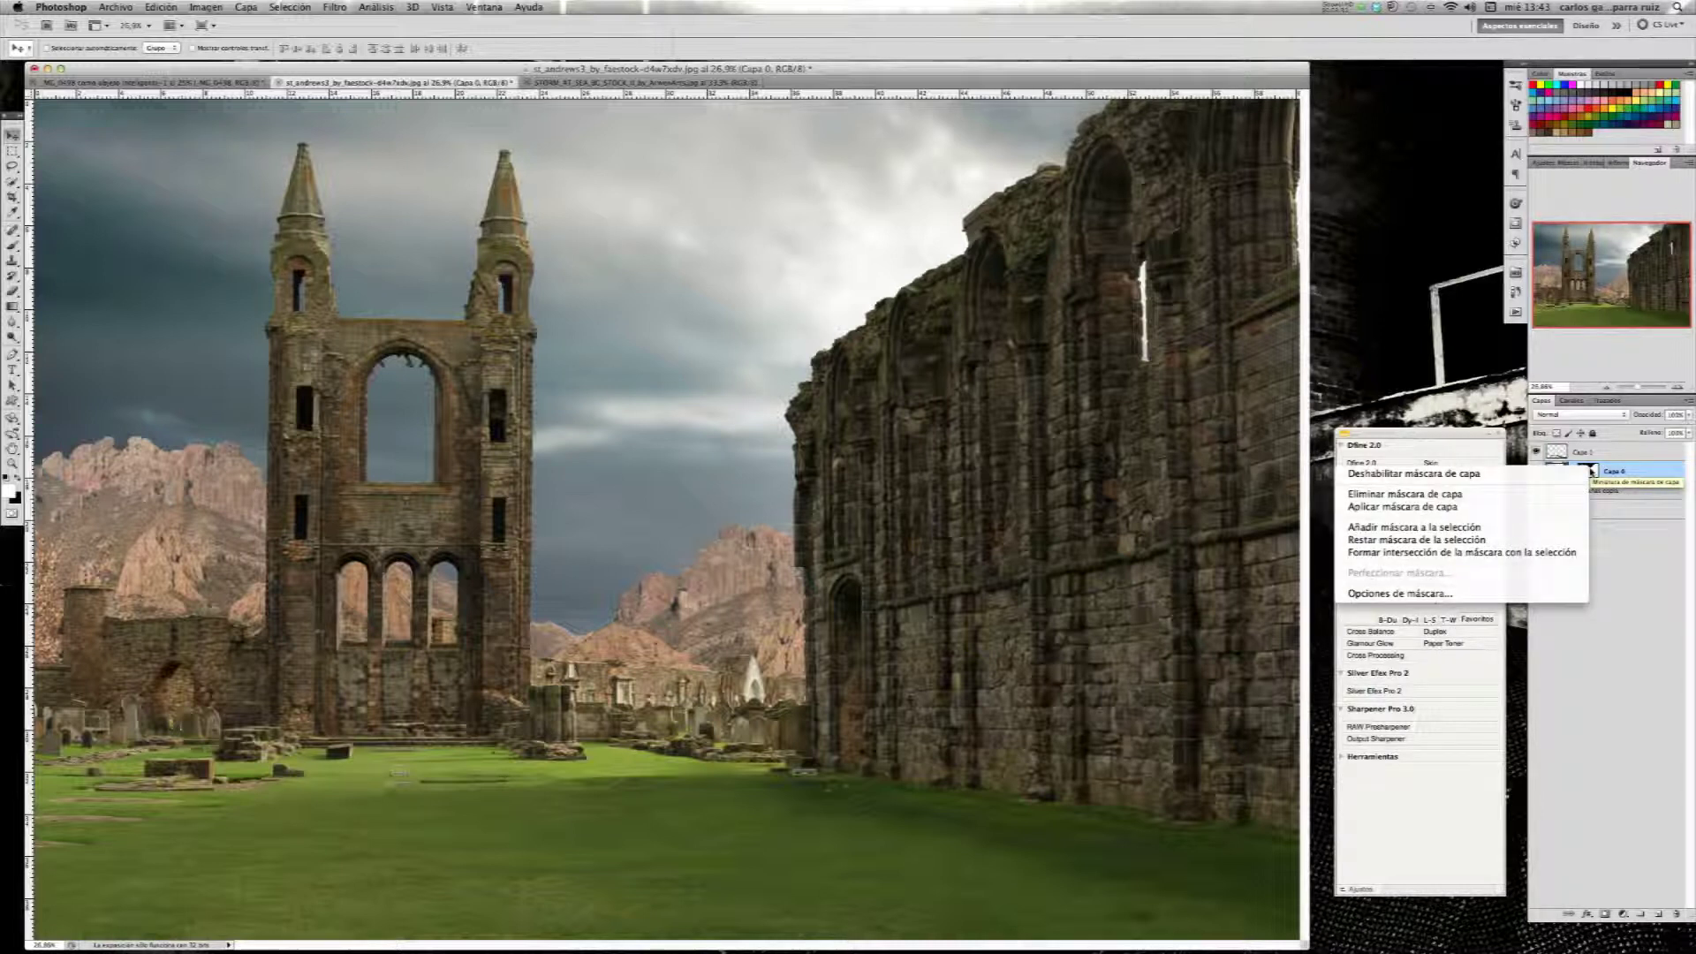
click(1563, 511)
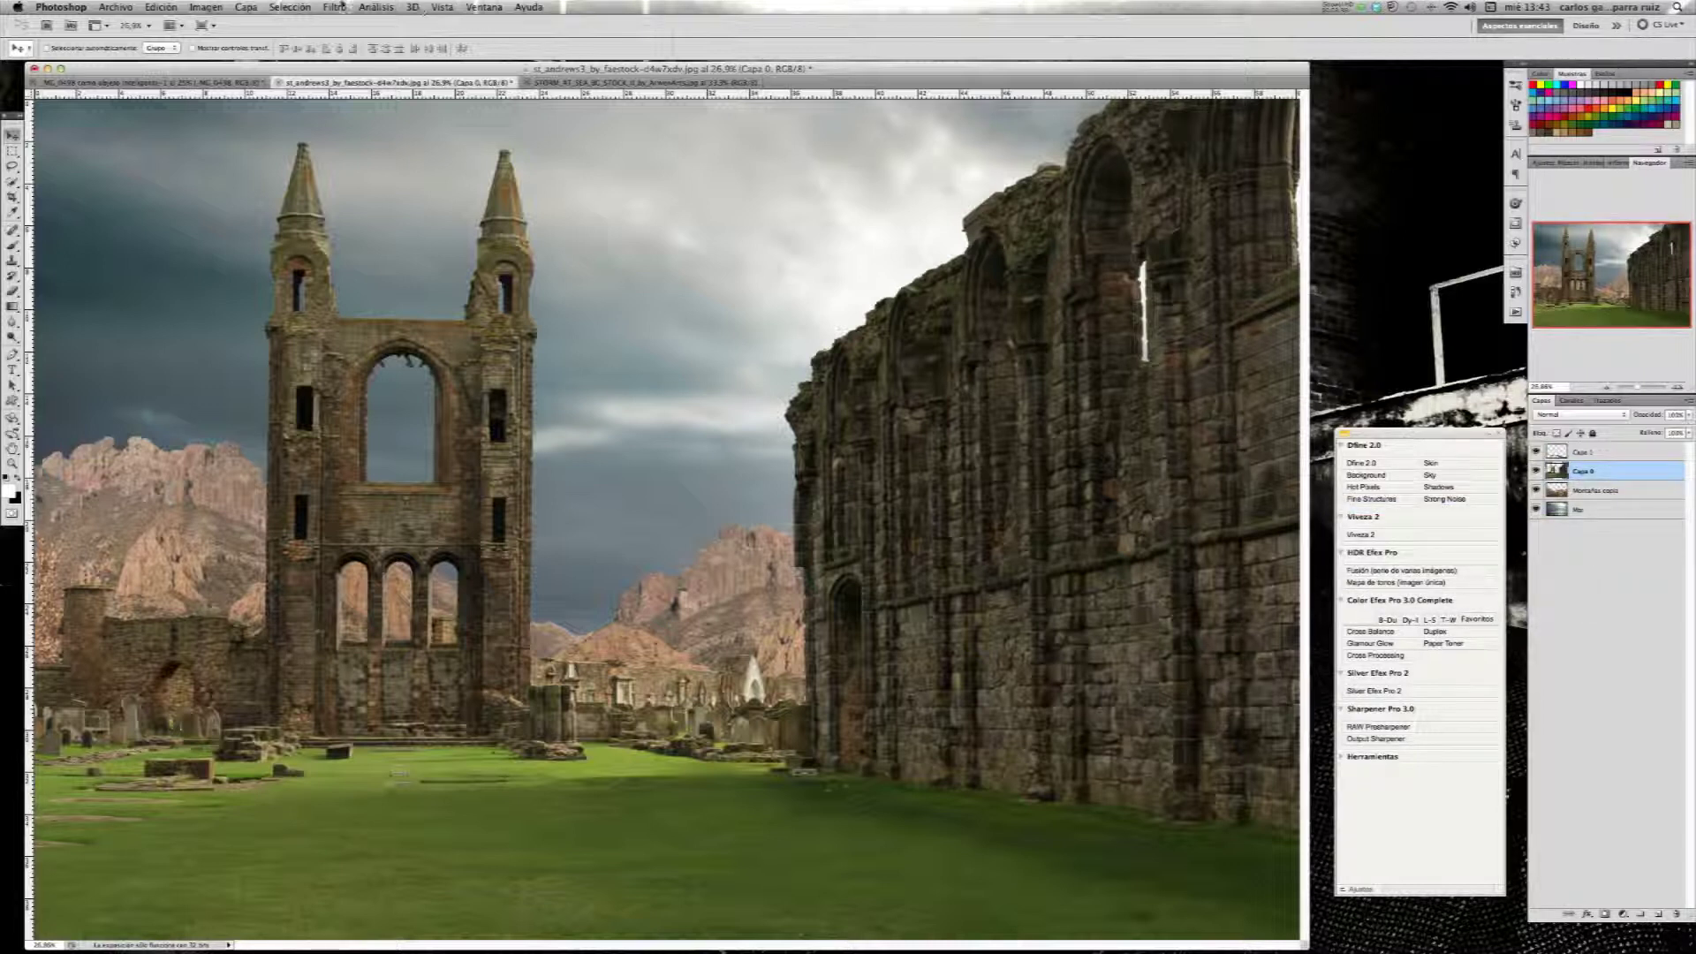
click(247, 7)
mouse_move(325, 539)
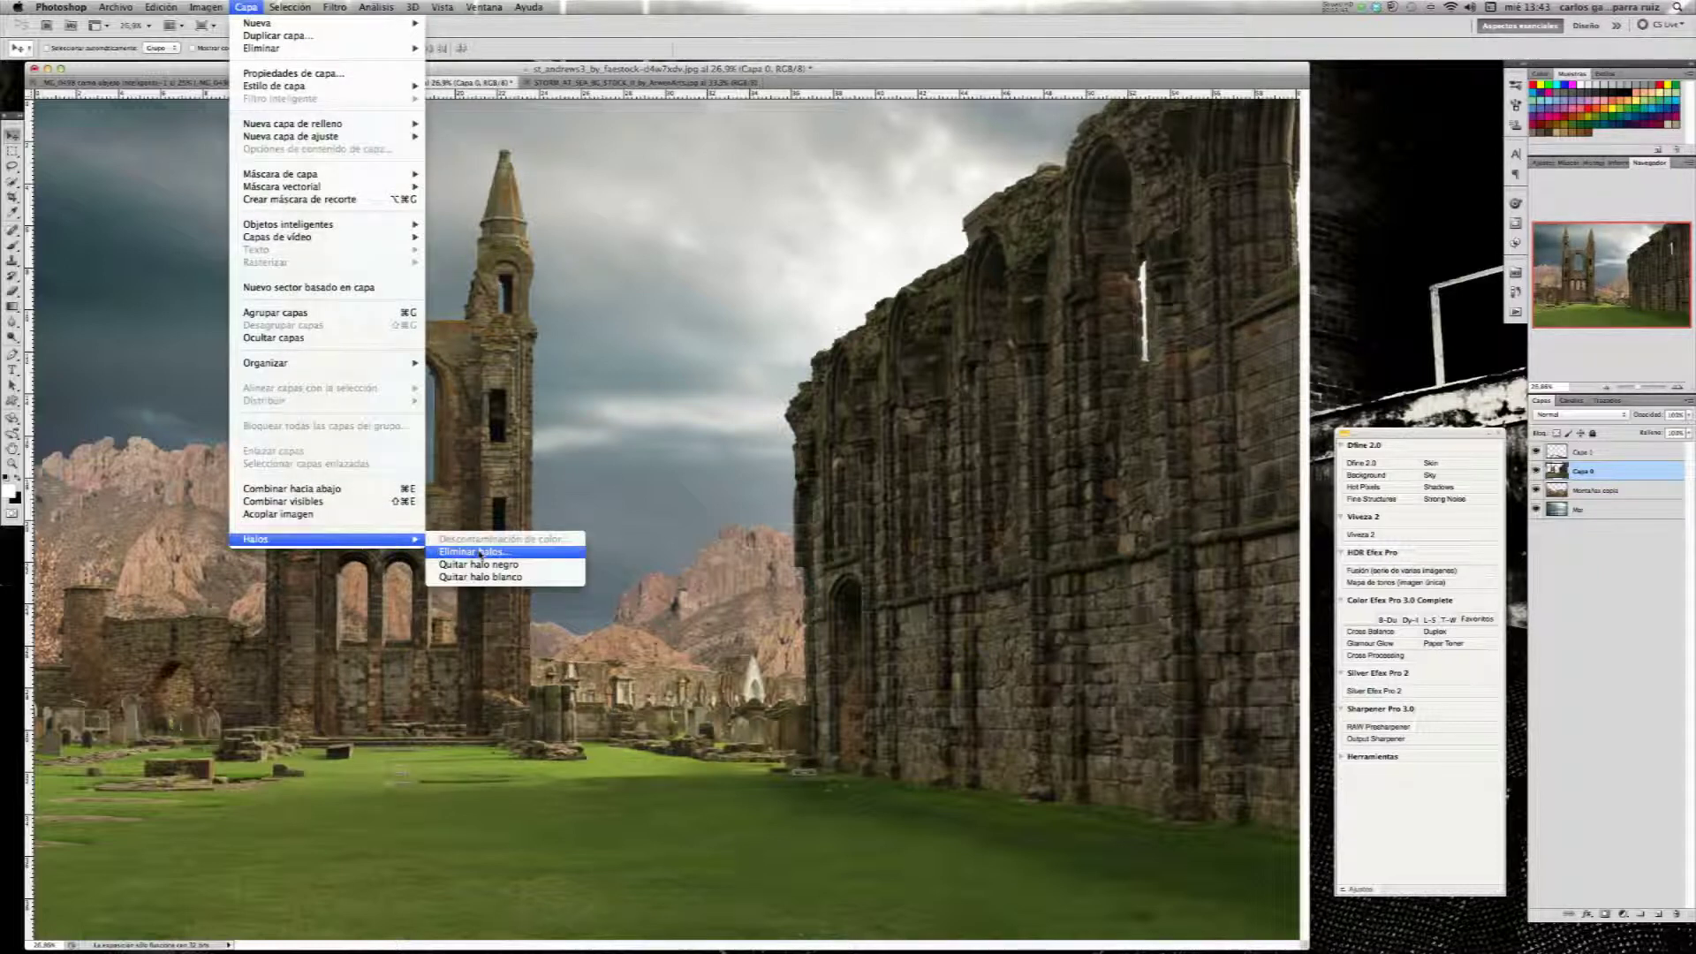
click(480, 553)
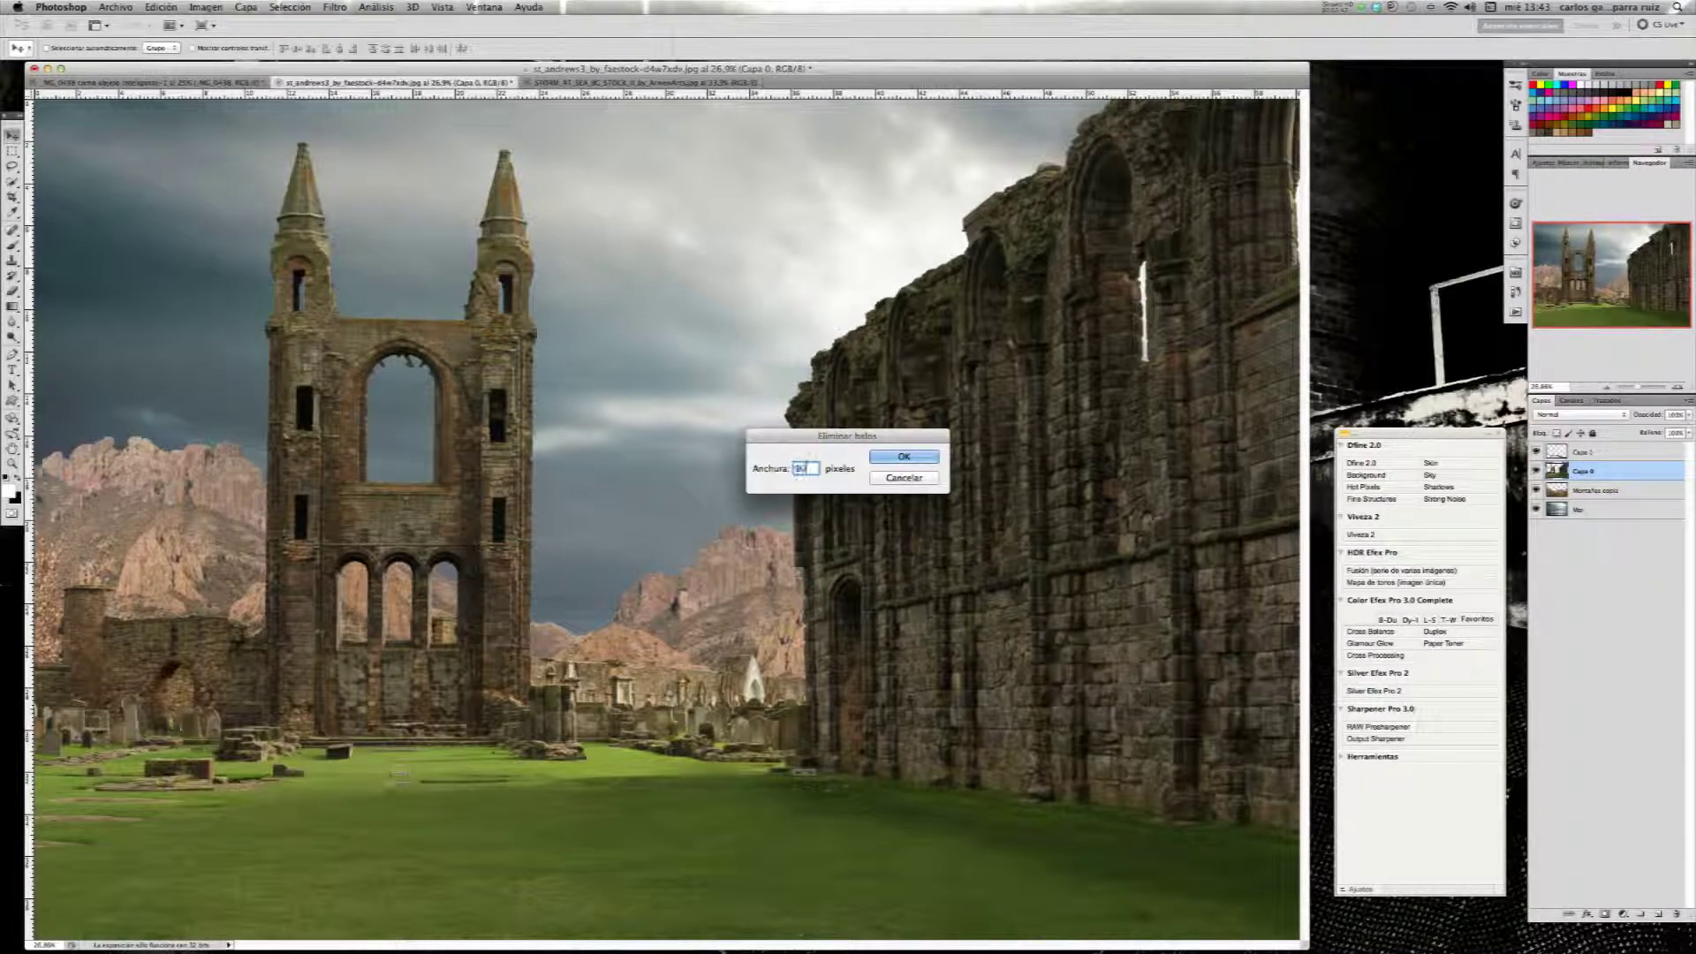
key(Return)
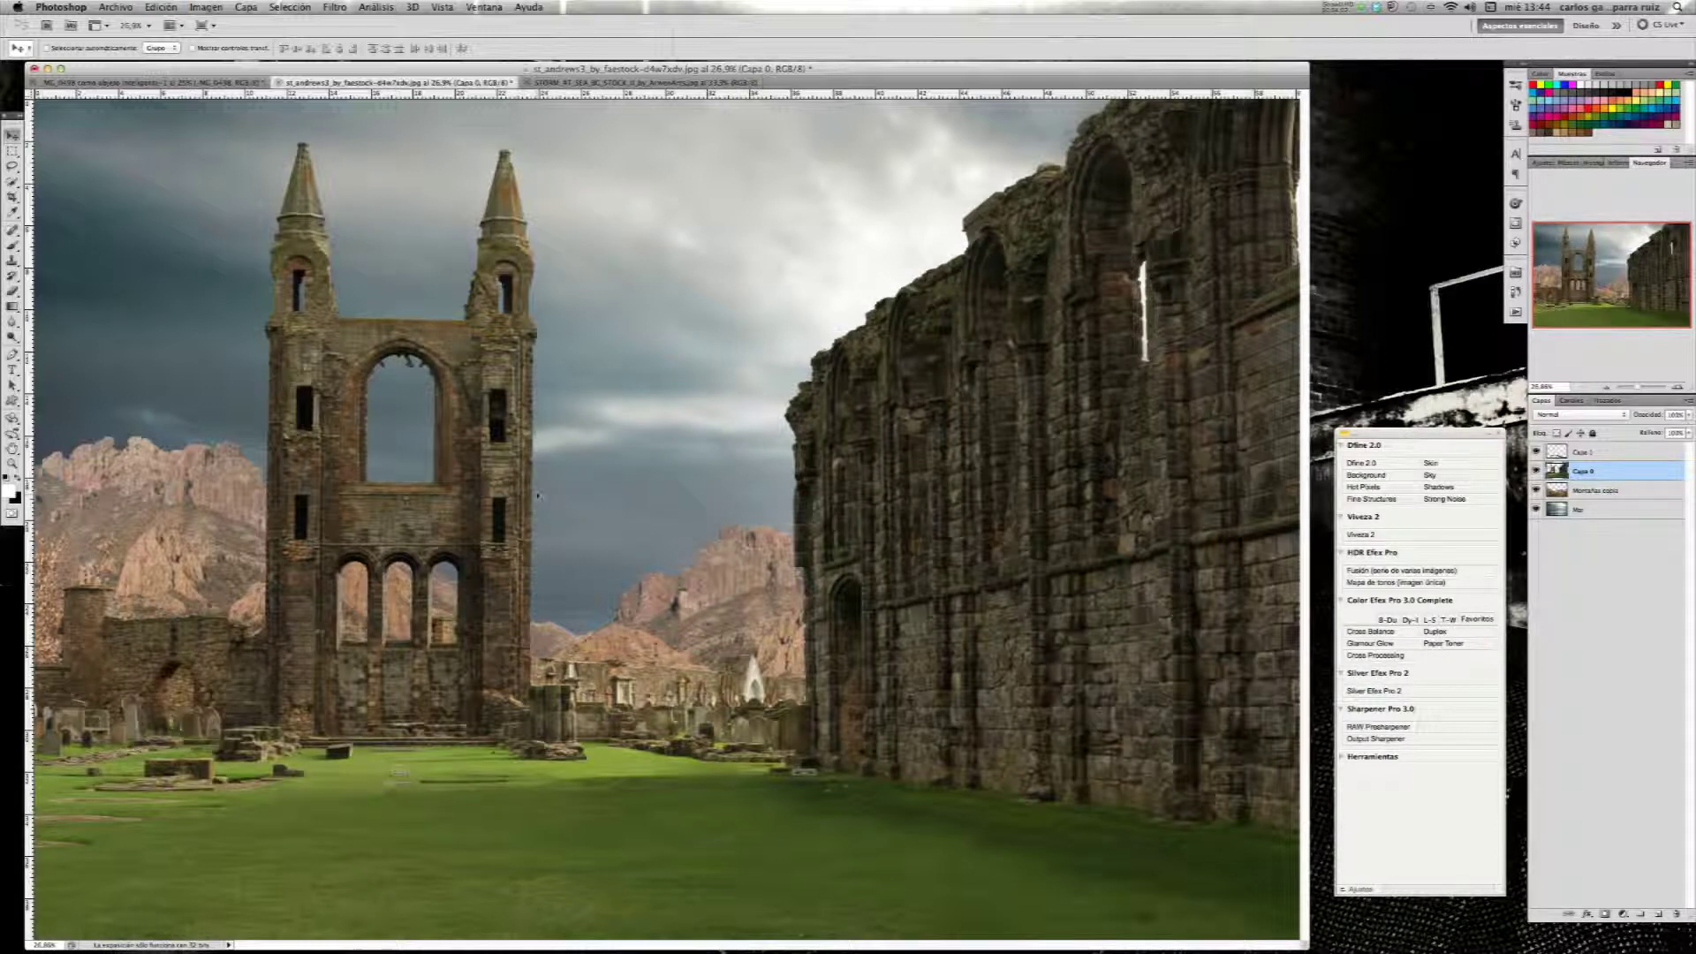
- Undo the last change and bring the storm_sky photo forward as the active document
key(ctrl+z)
key(ctrl+z)
key(ctrl+z)
key(ctrl+z)
click(1413, 221)
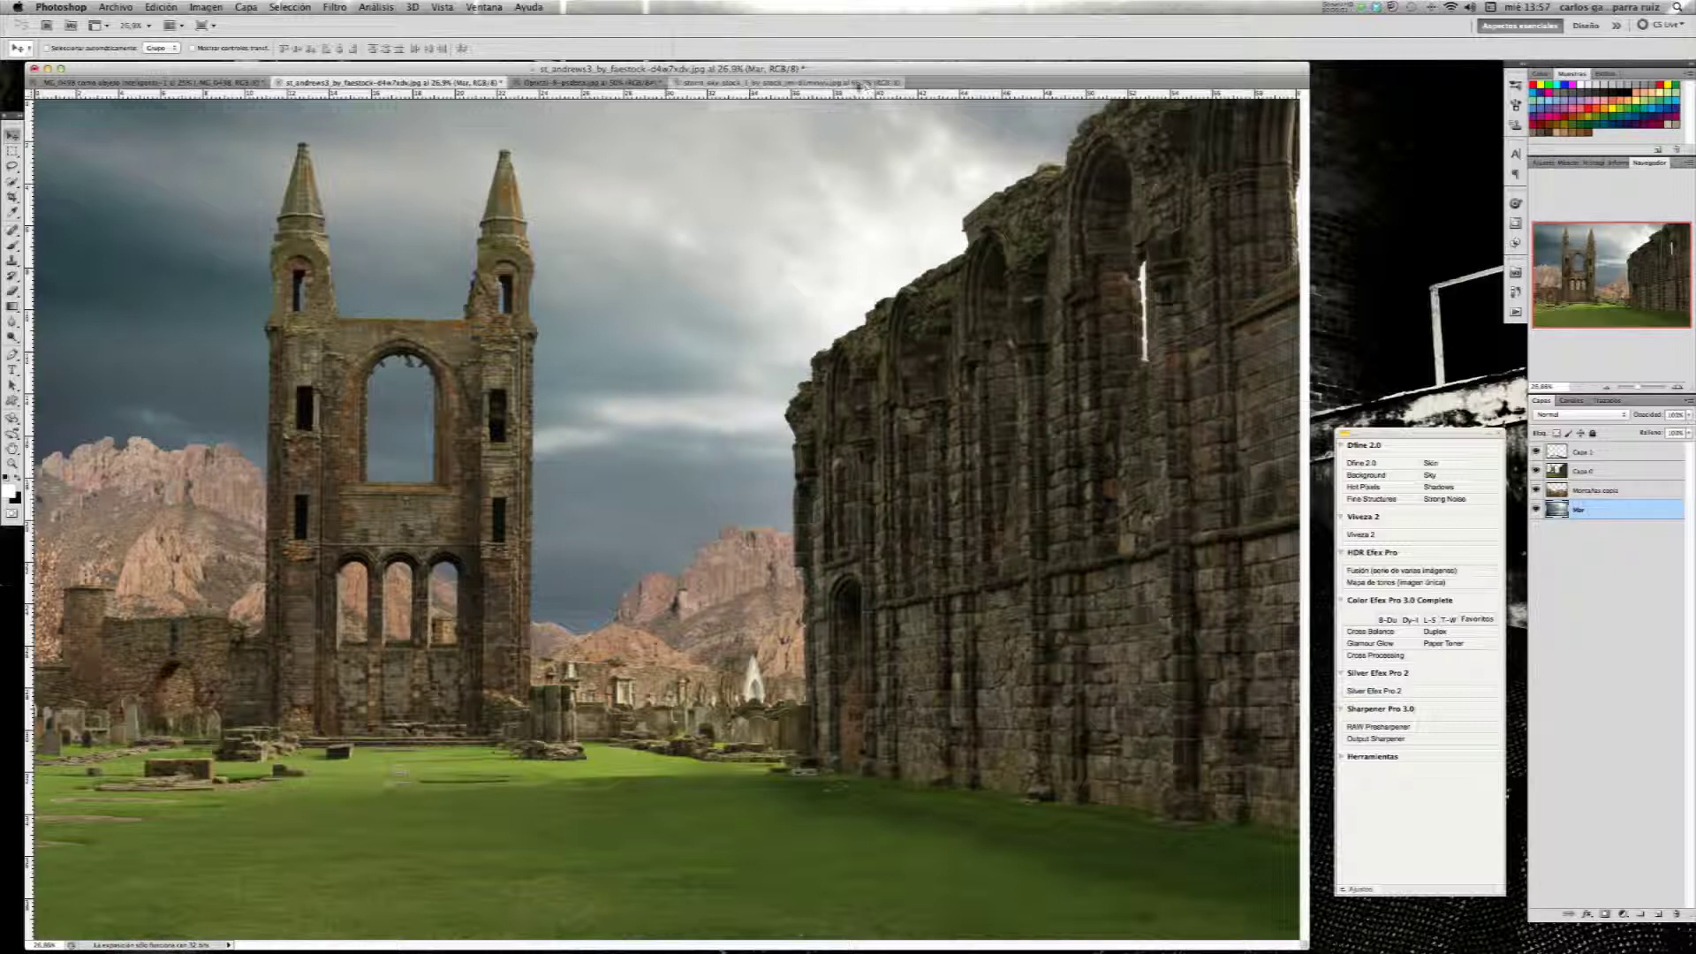
click(859, 83)
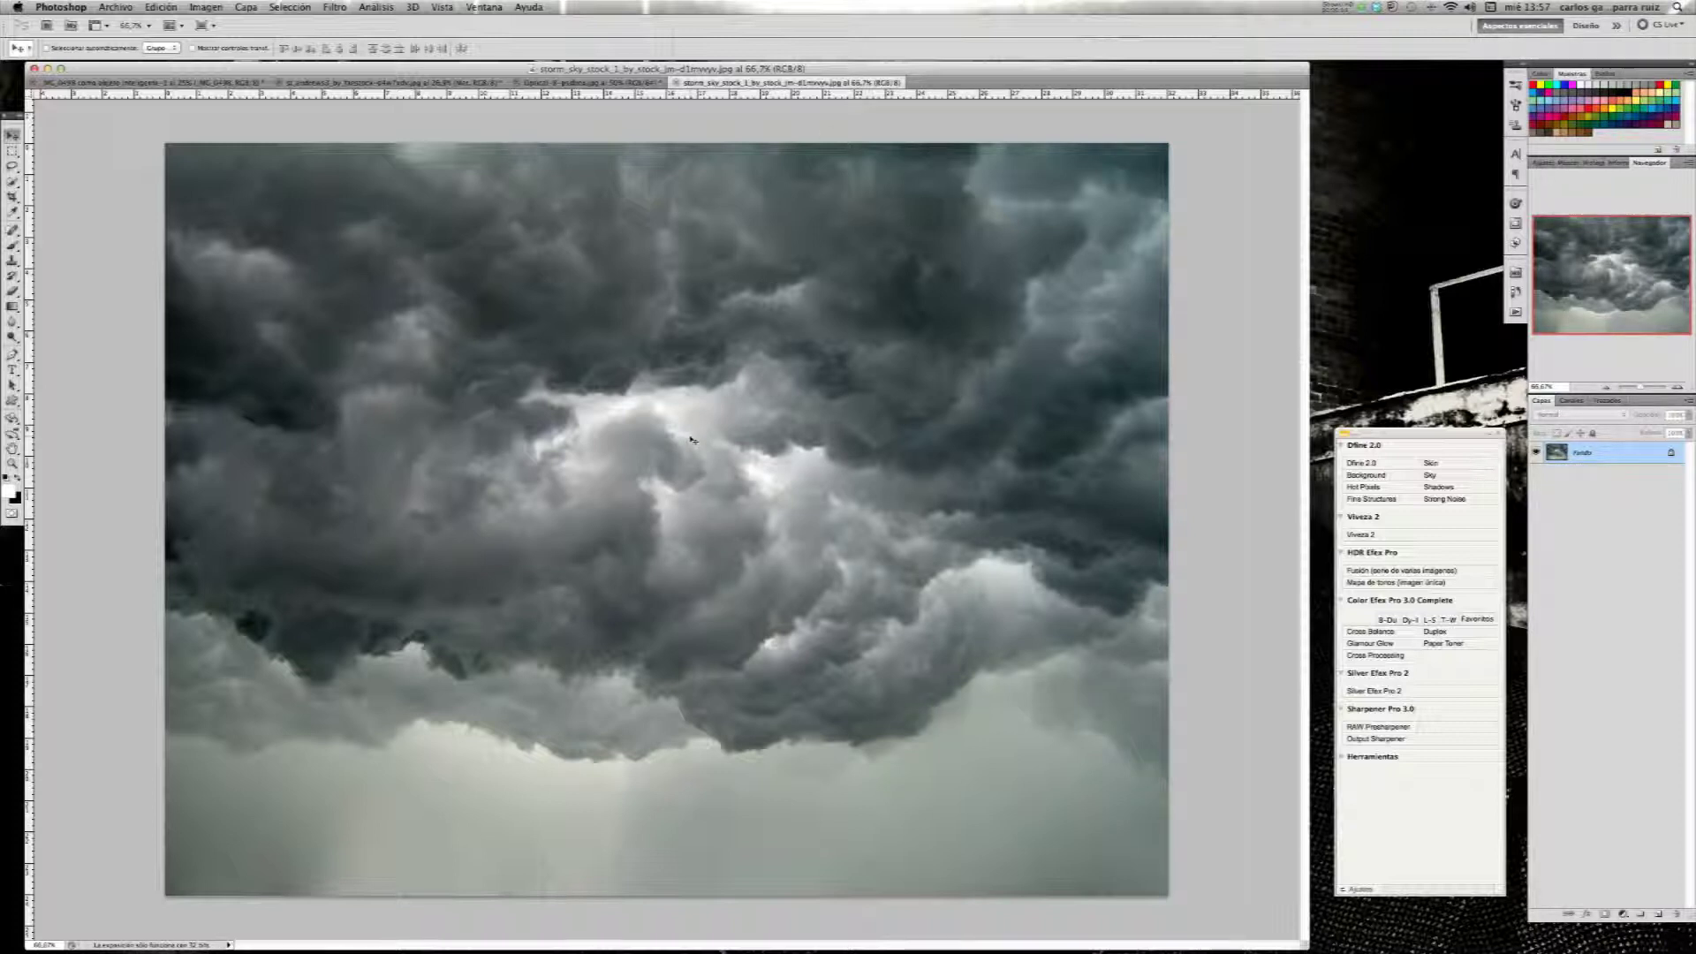
- Drag the storm_sky photo into the abbey document and scale it proportionally to about 286%
drag(690, 438, 456, 84)
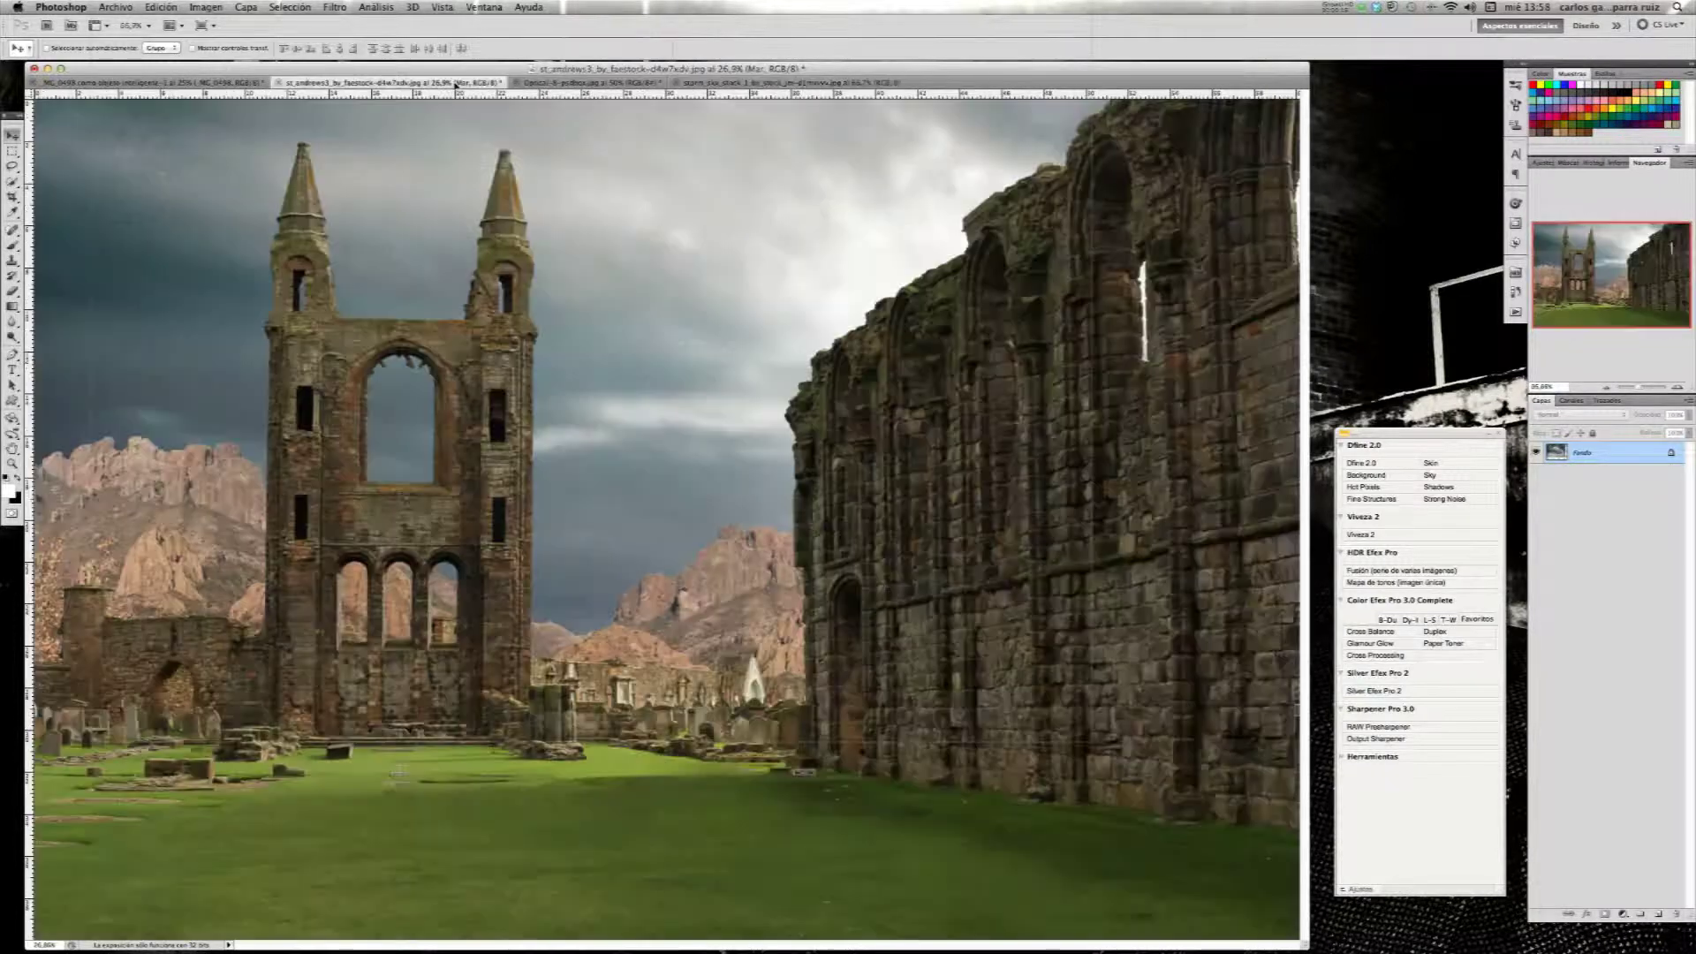
drag(530, 190, 530, 189)
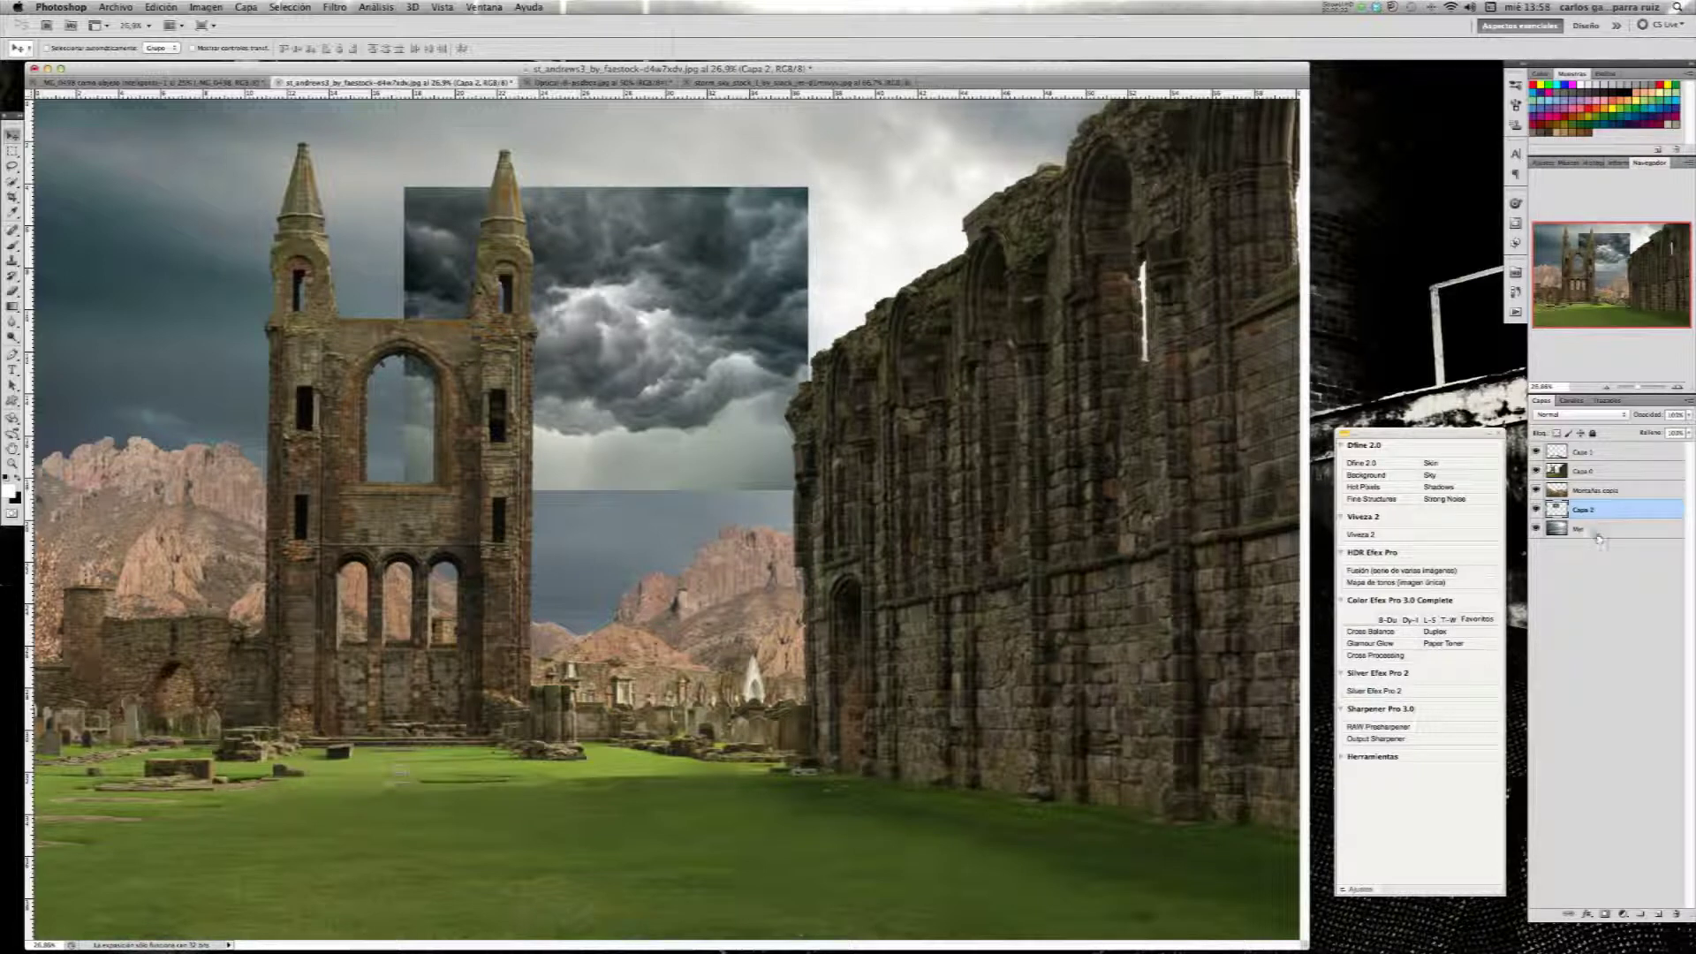
key(ctrl+t)
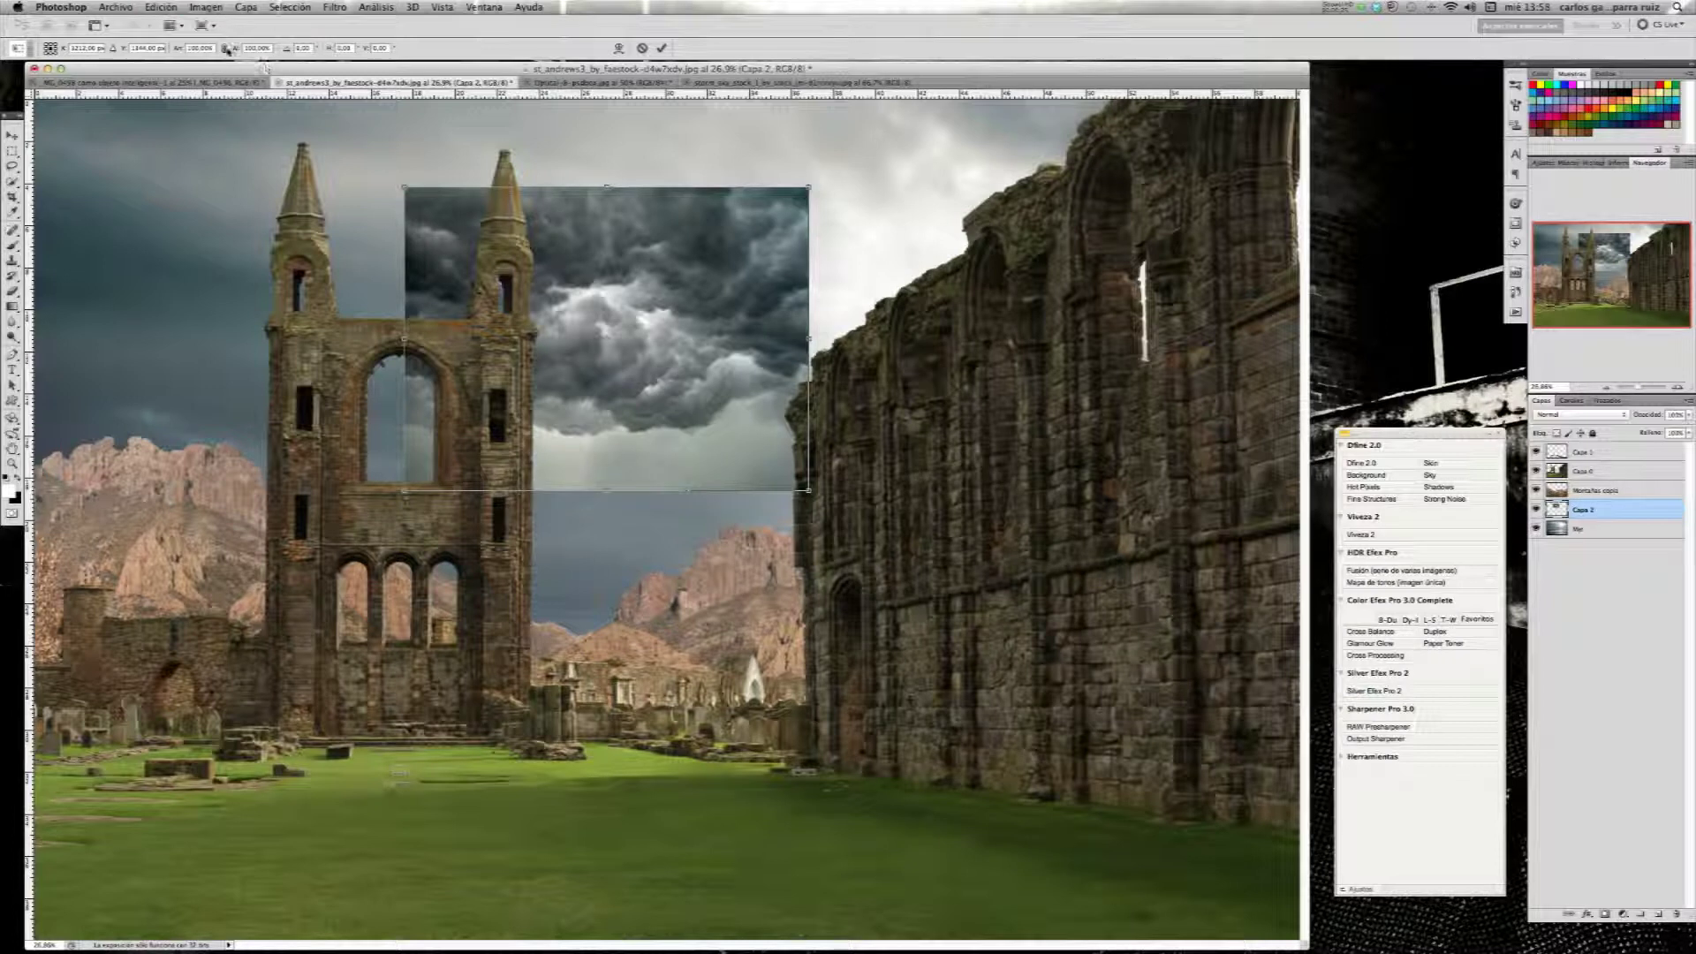
click(226, 48)
drag(237, 52, 304, 58)
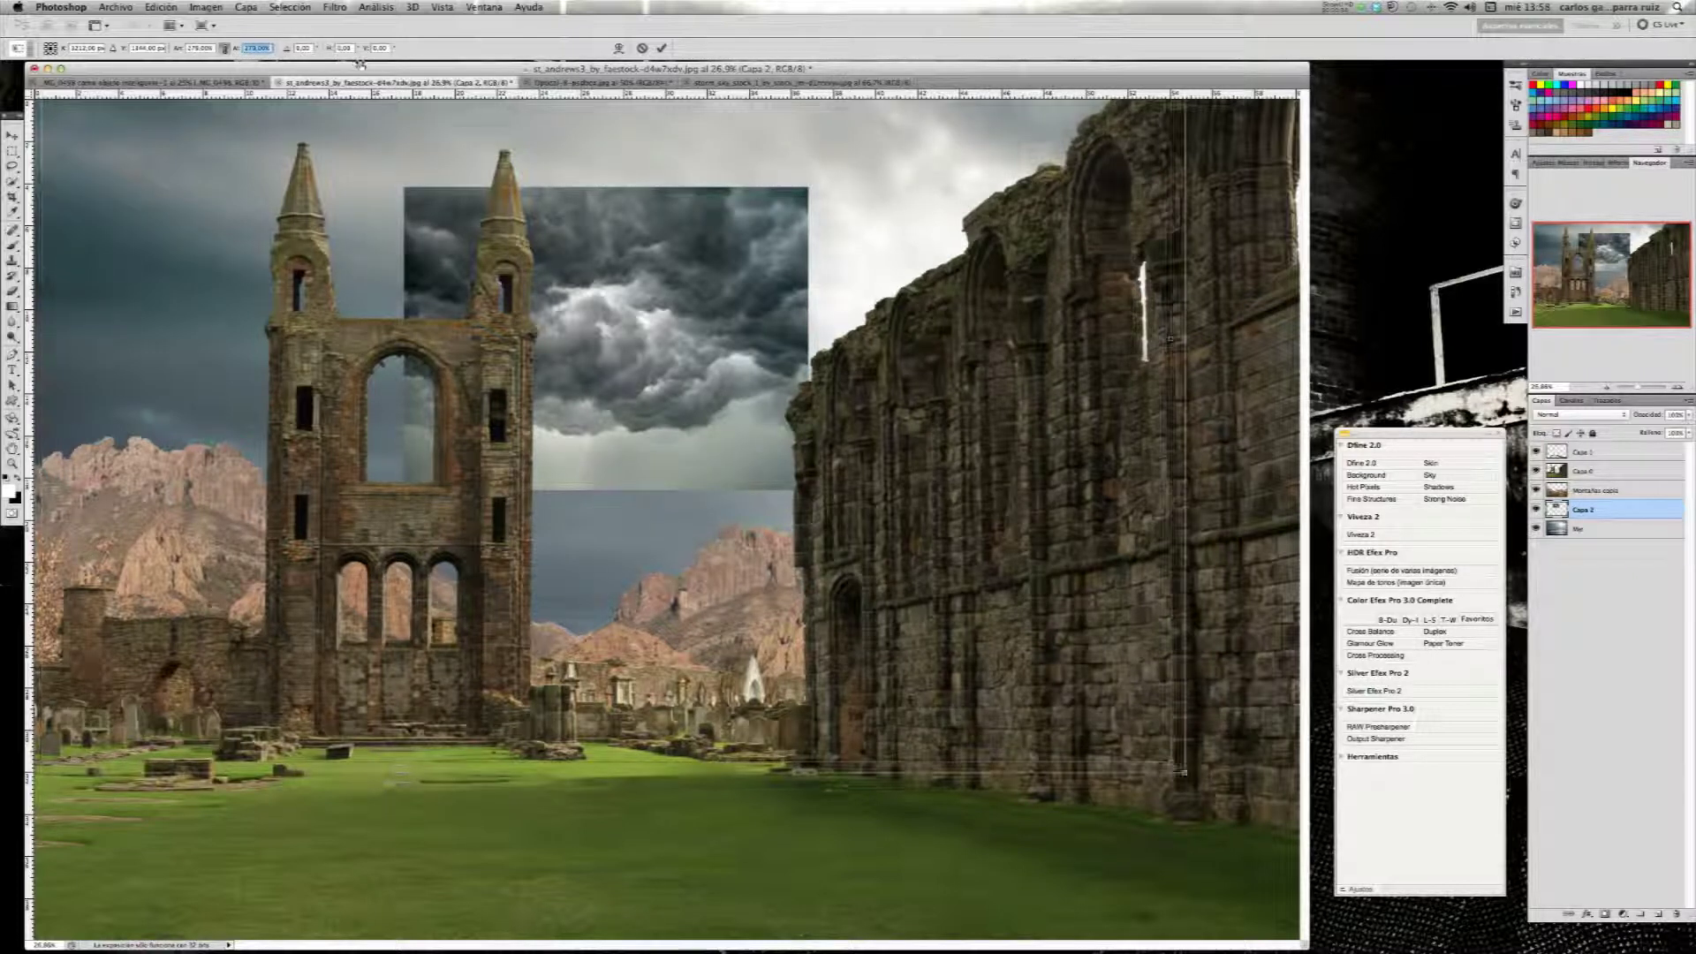
drag(304, 58, 360, 65)
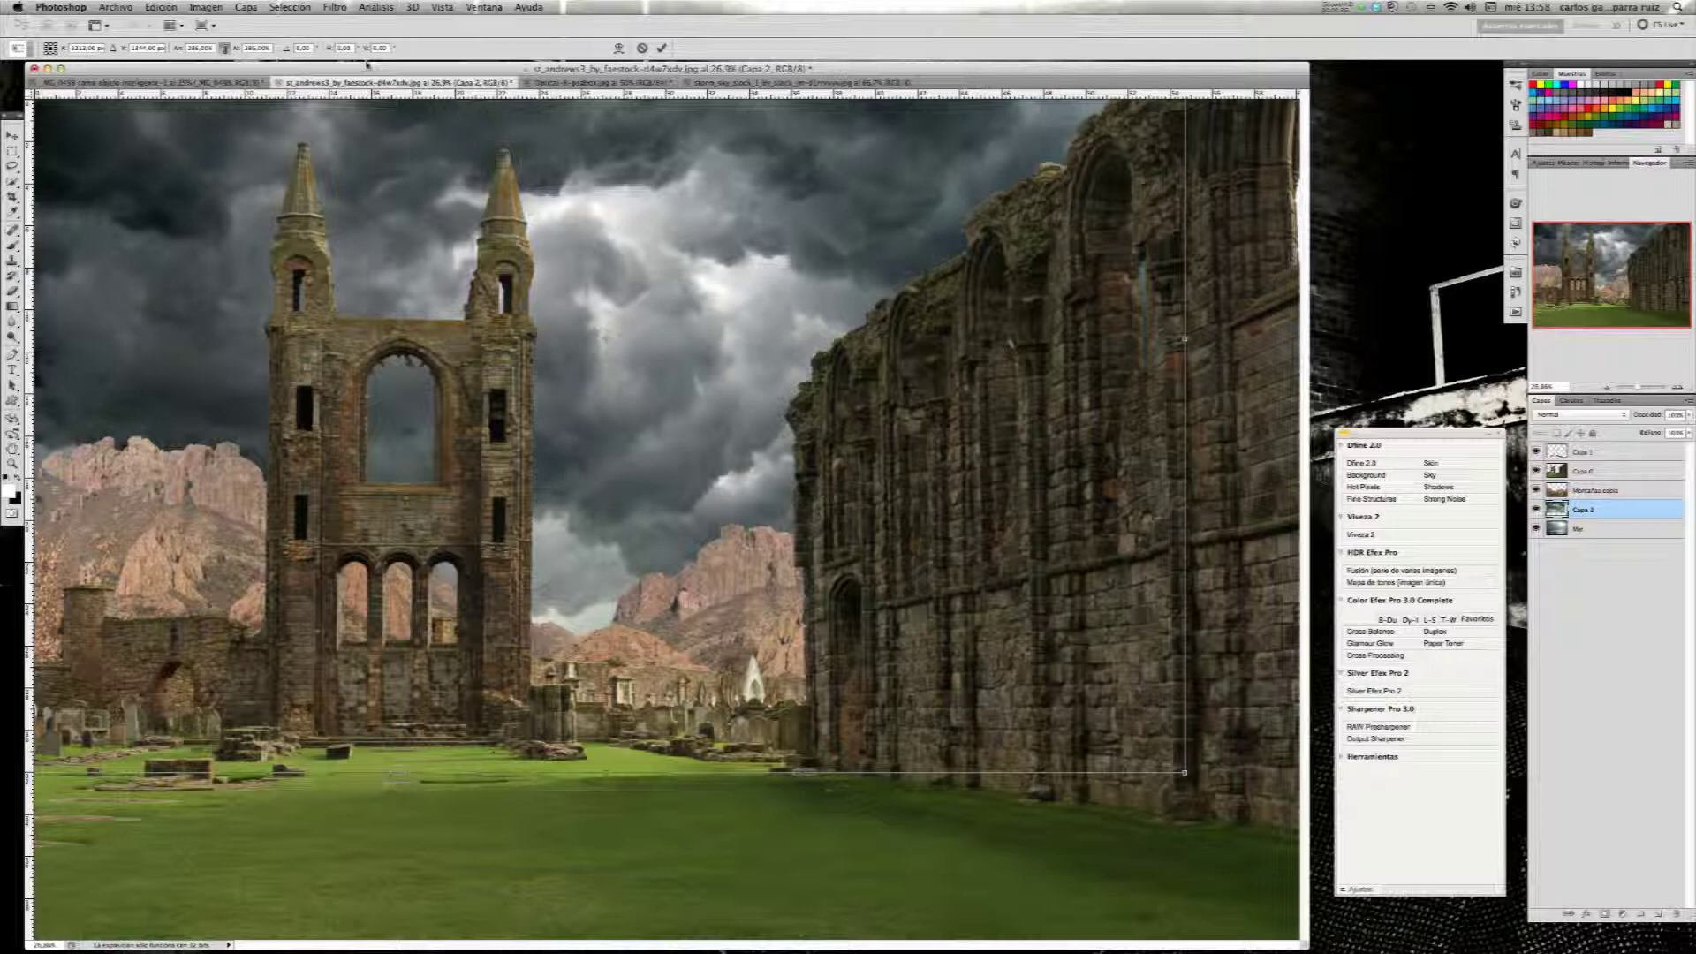
click(662, 49)
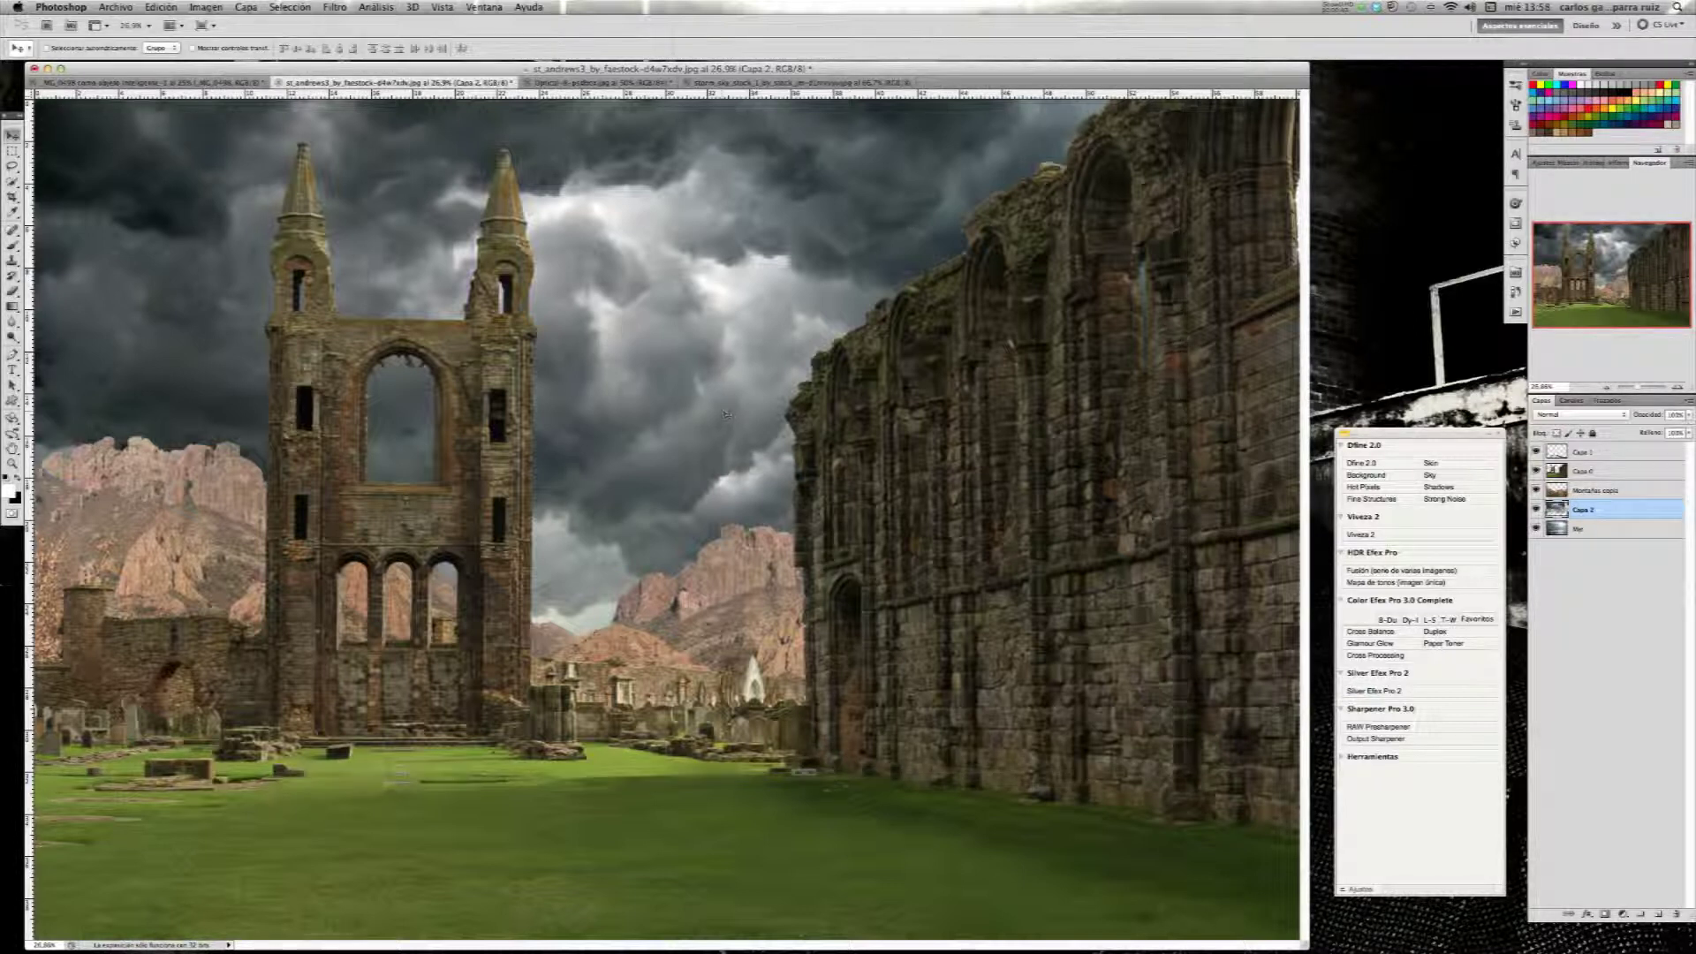
- Set Capa 2 to Luz suave (Soft Light) and shift the clouds left behind the towers
click(1581, 414)
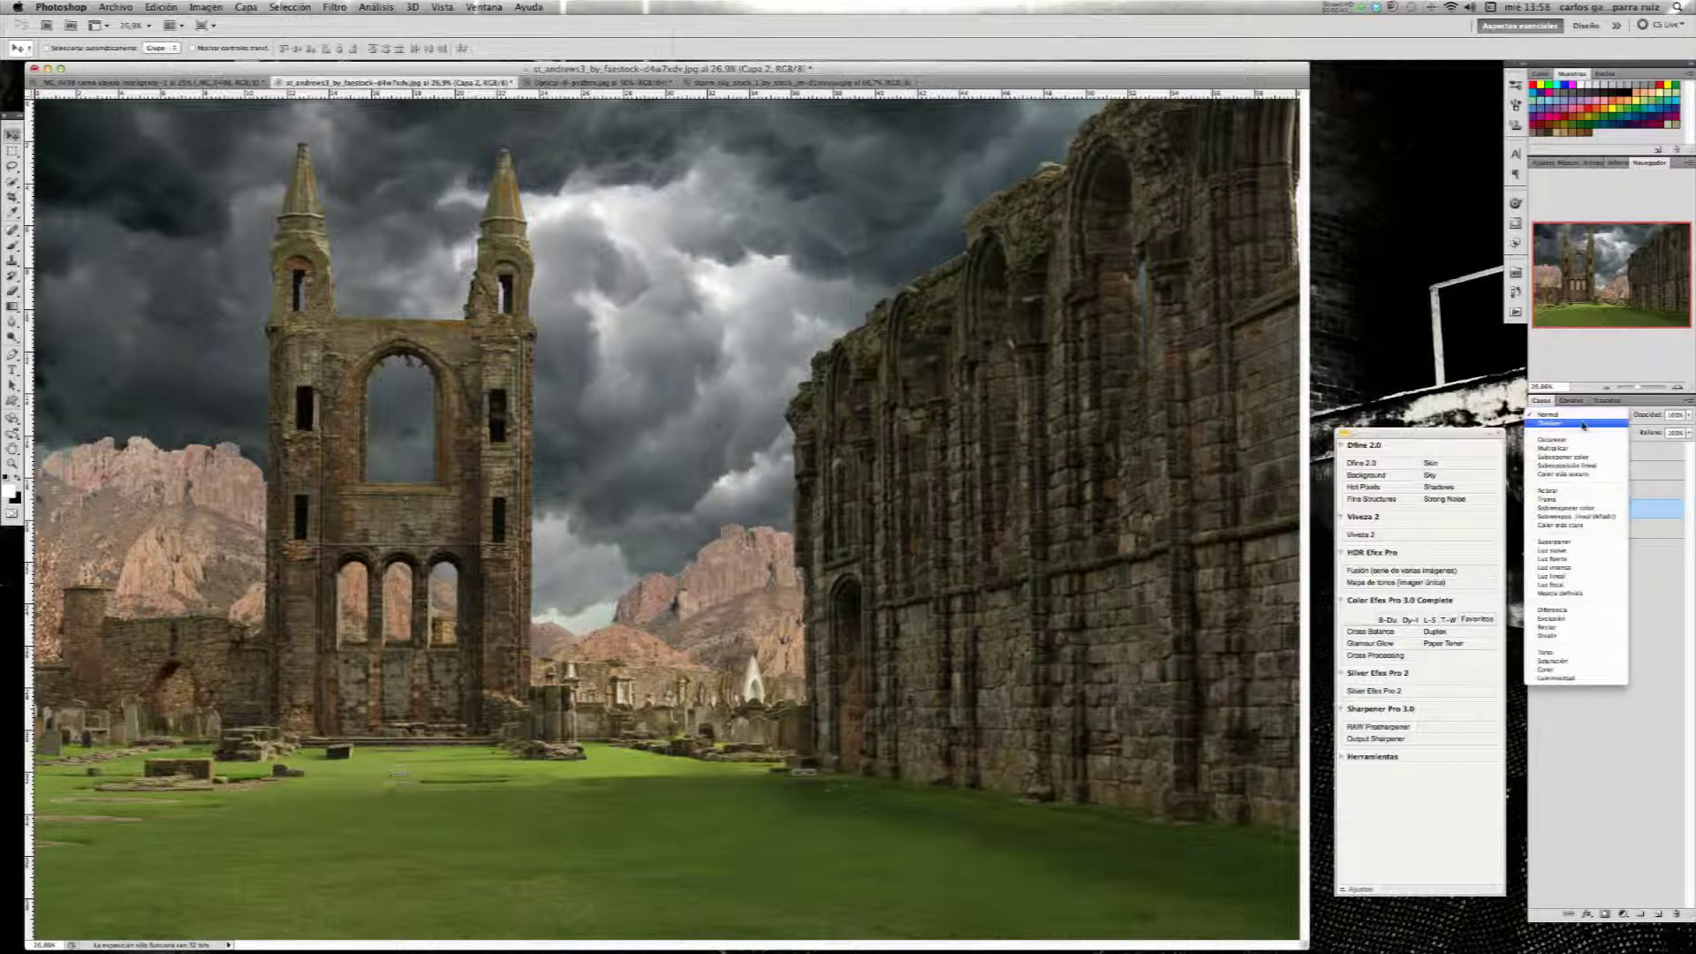
click(1568, 550)
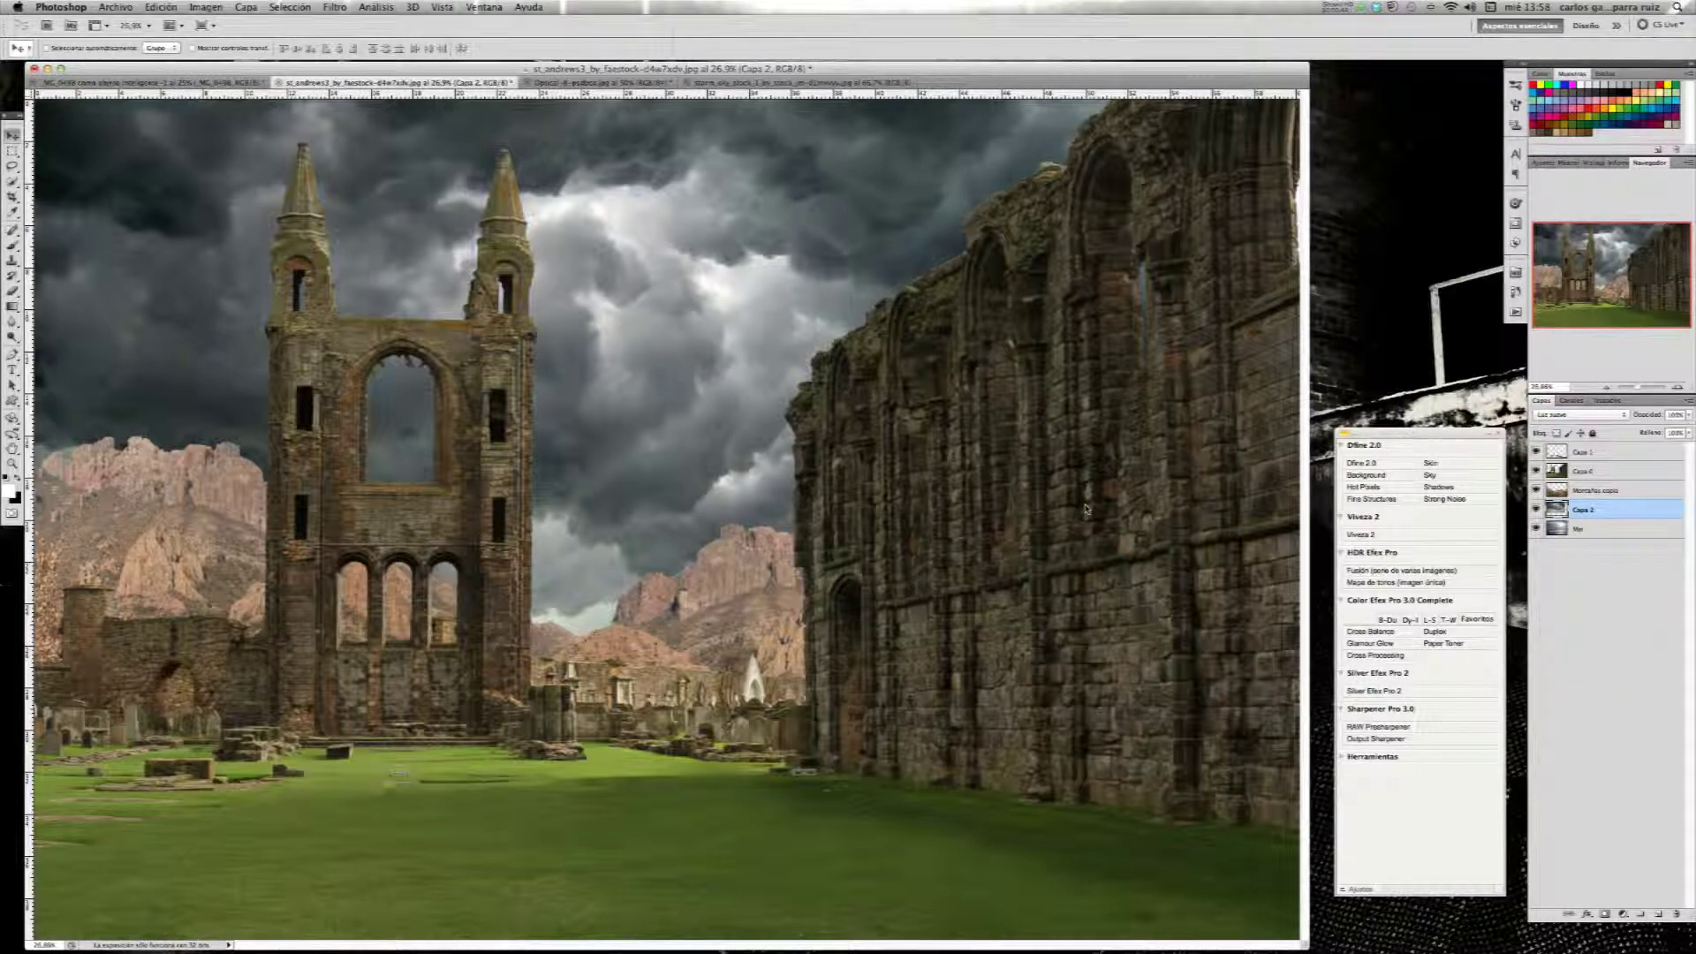
mouse_move(671, 327)
mouse_down()
mouse_move(627, 314)
mouse_move(574, 352)
mouse_up()
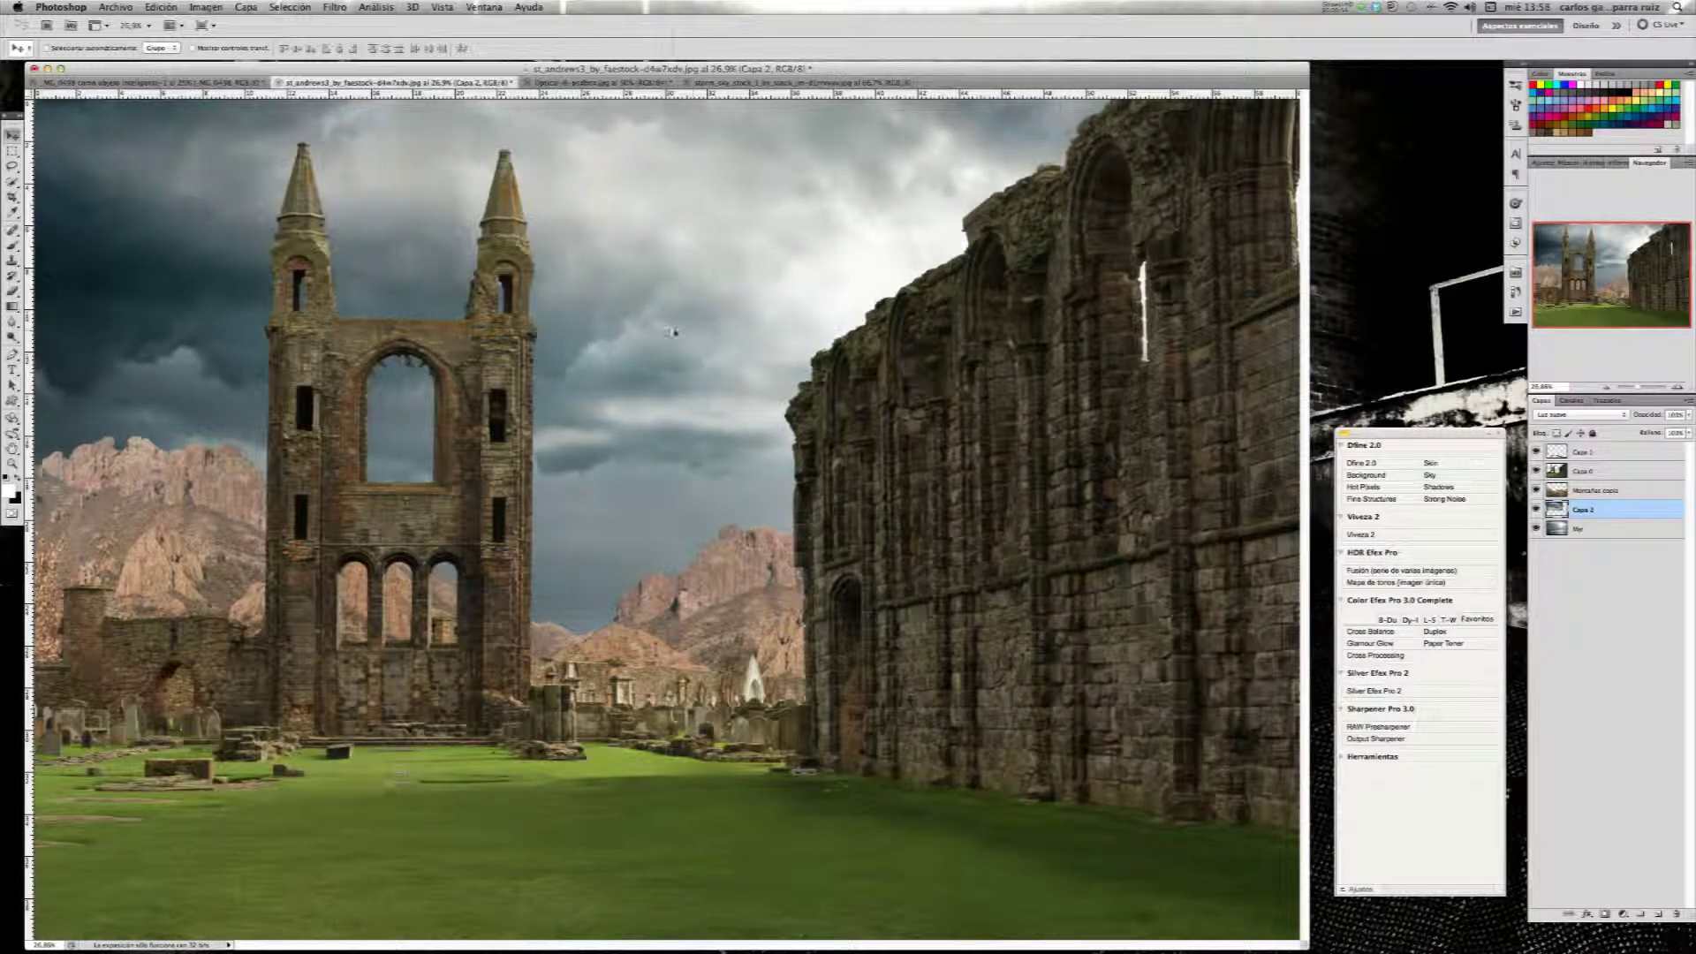
drag(697, 333, 646, 332)
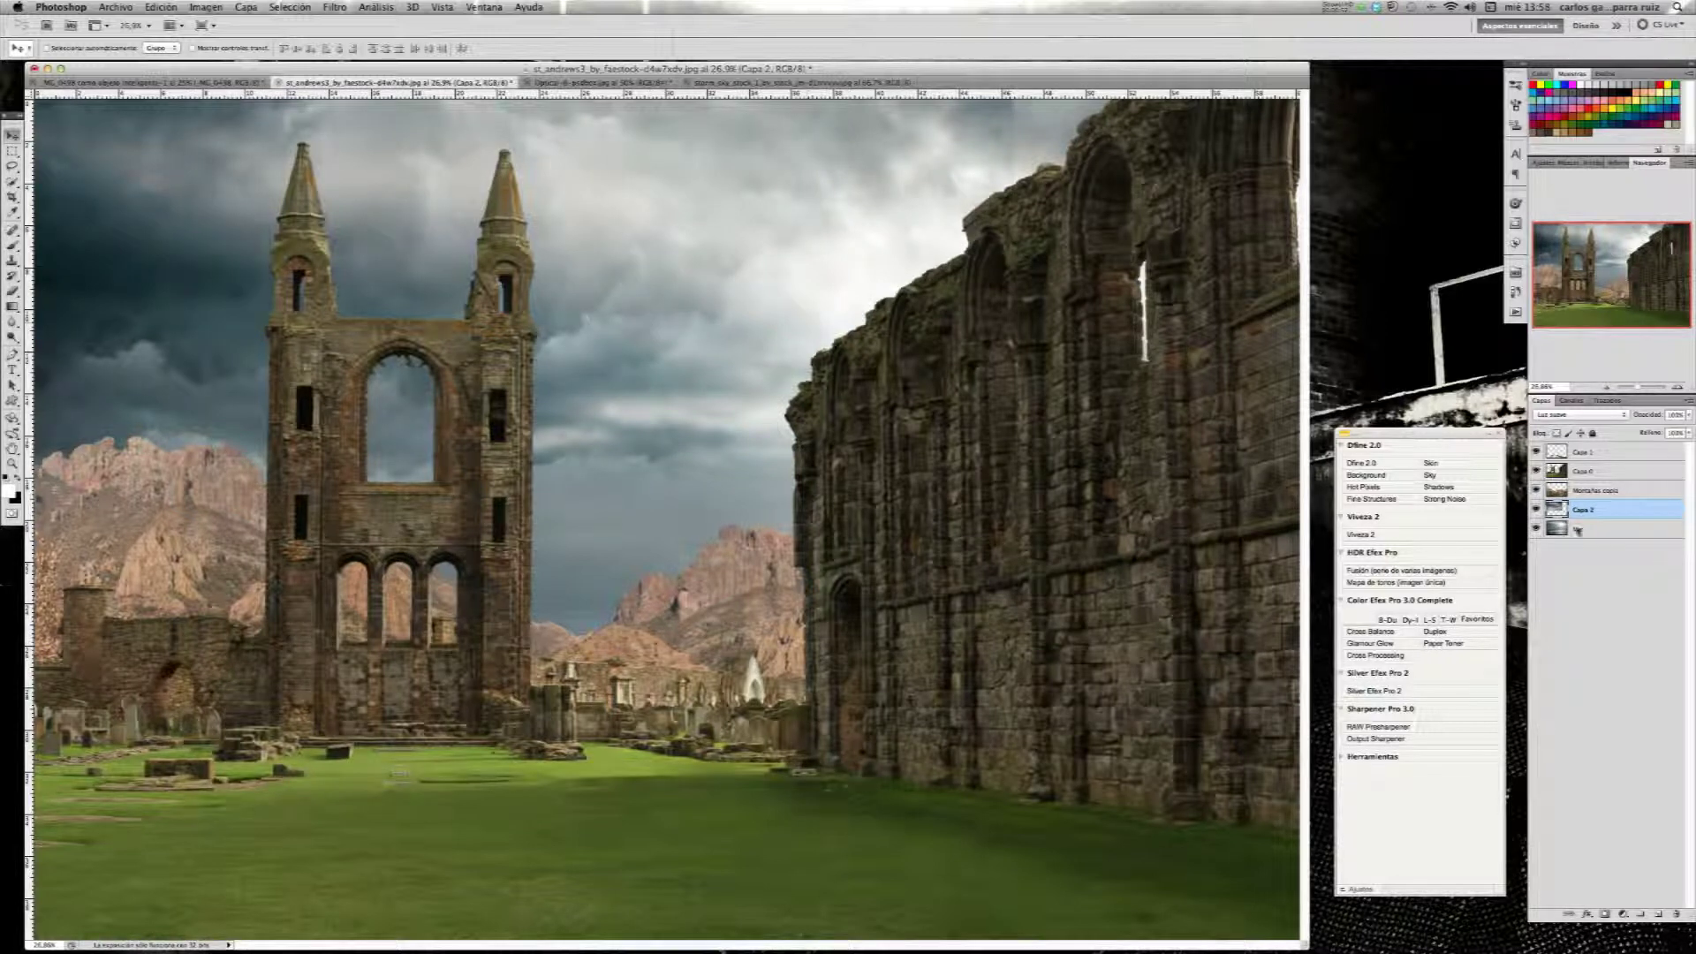
- Add a layer mask and paint it at 30% brush opacity inside the arch and along the wall top
click(1605, 915)
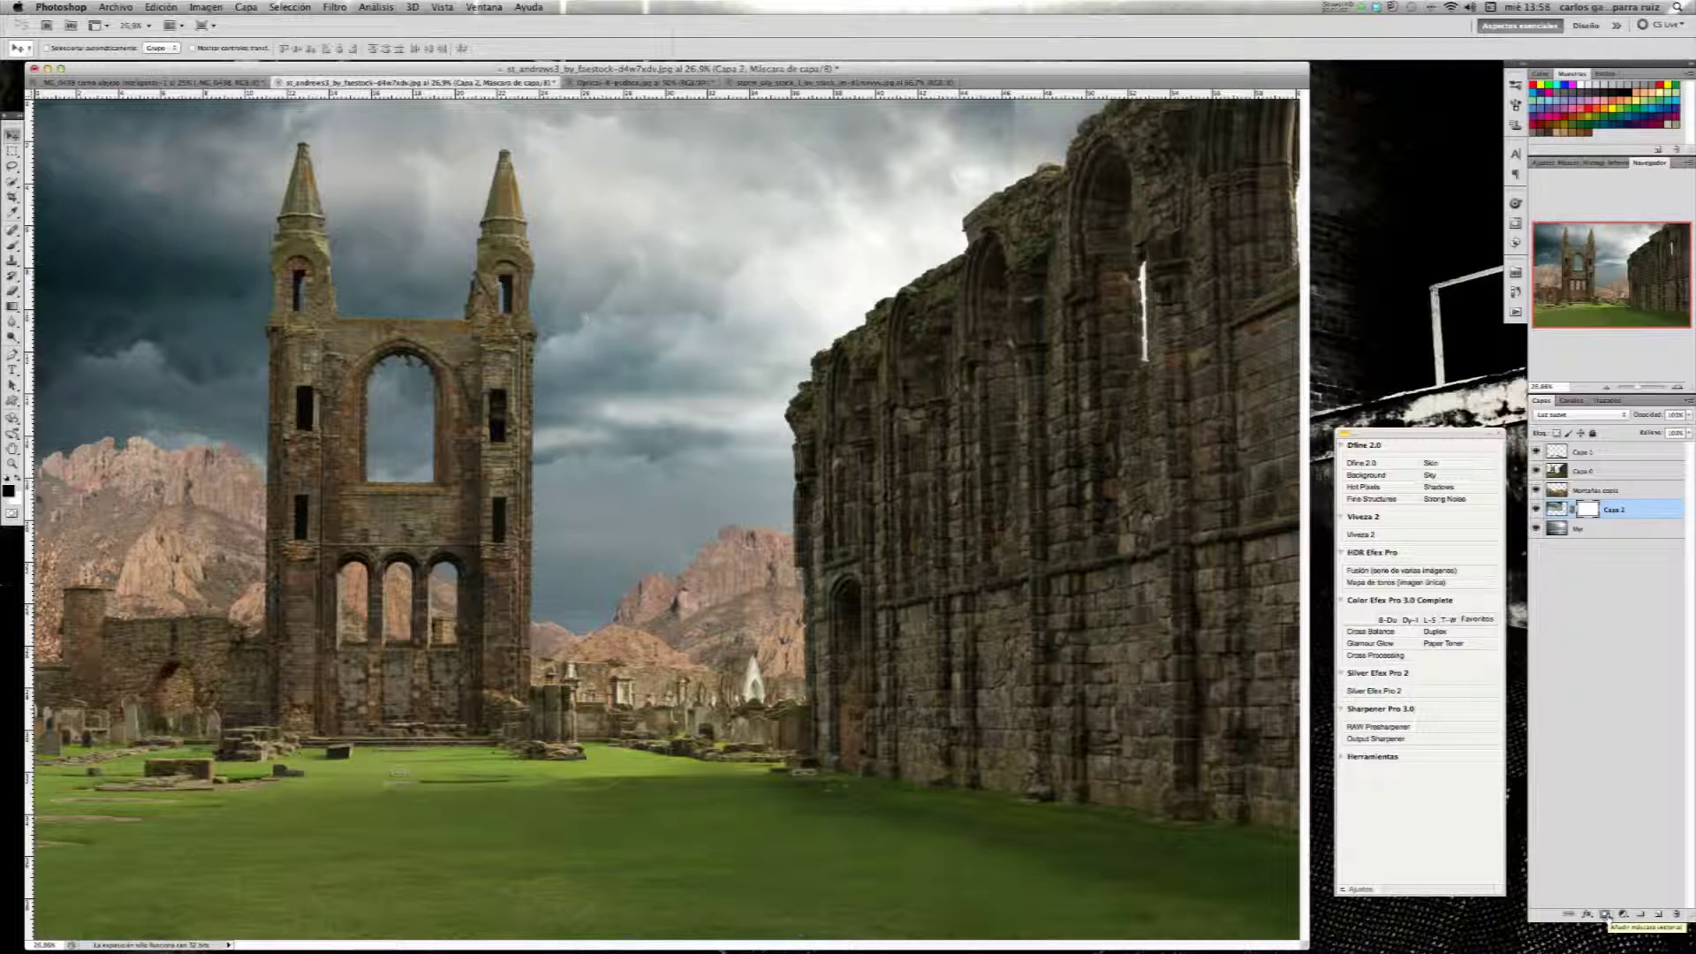
key(b)
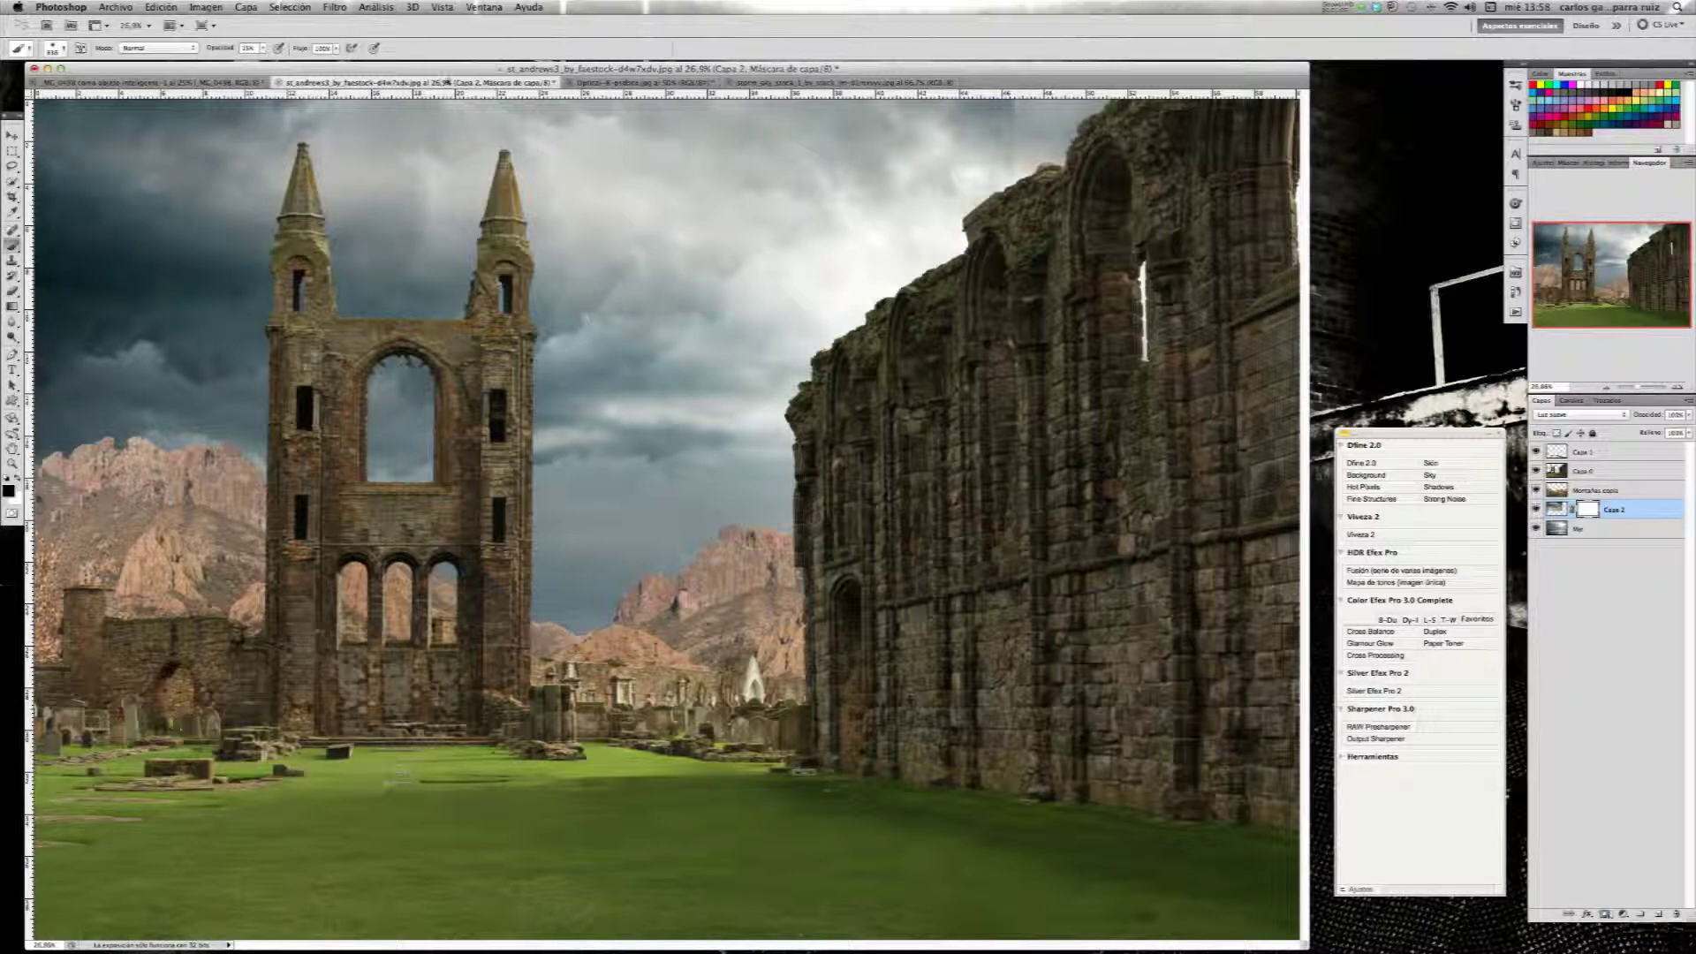
click(261, 49)
drag(281, 64, 285, 64)
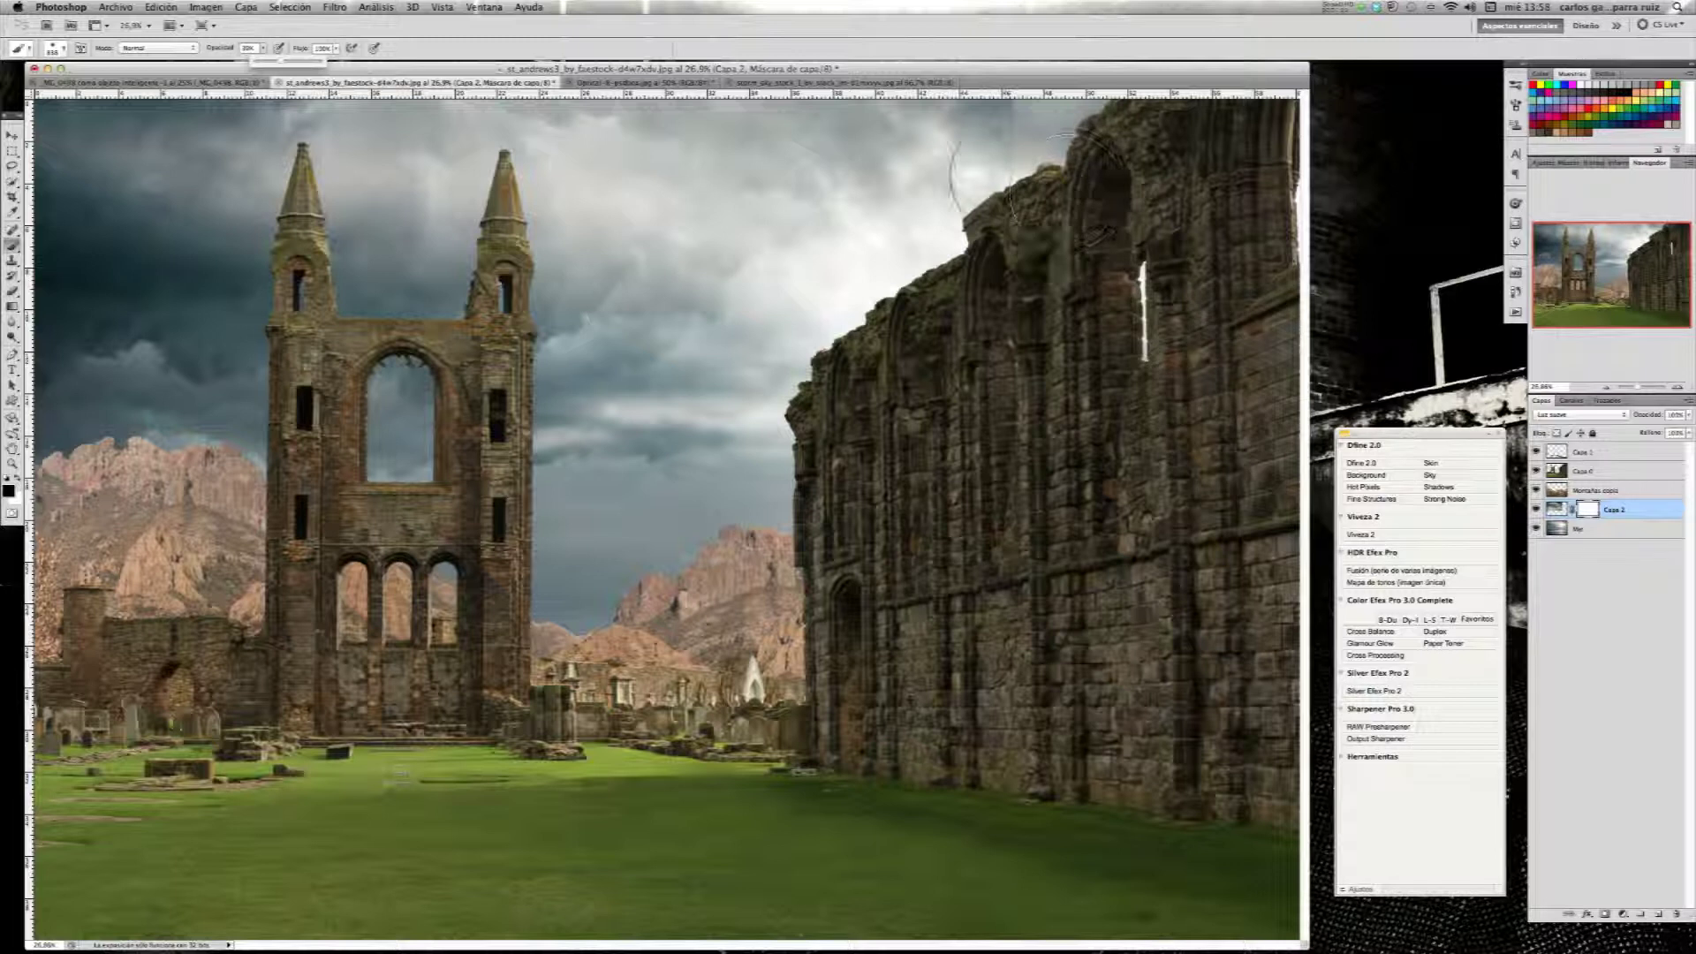
drag(1068, 188, 1121, 218)
drag(1038, 132, 1041, 113)
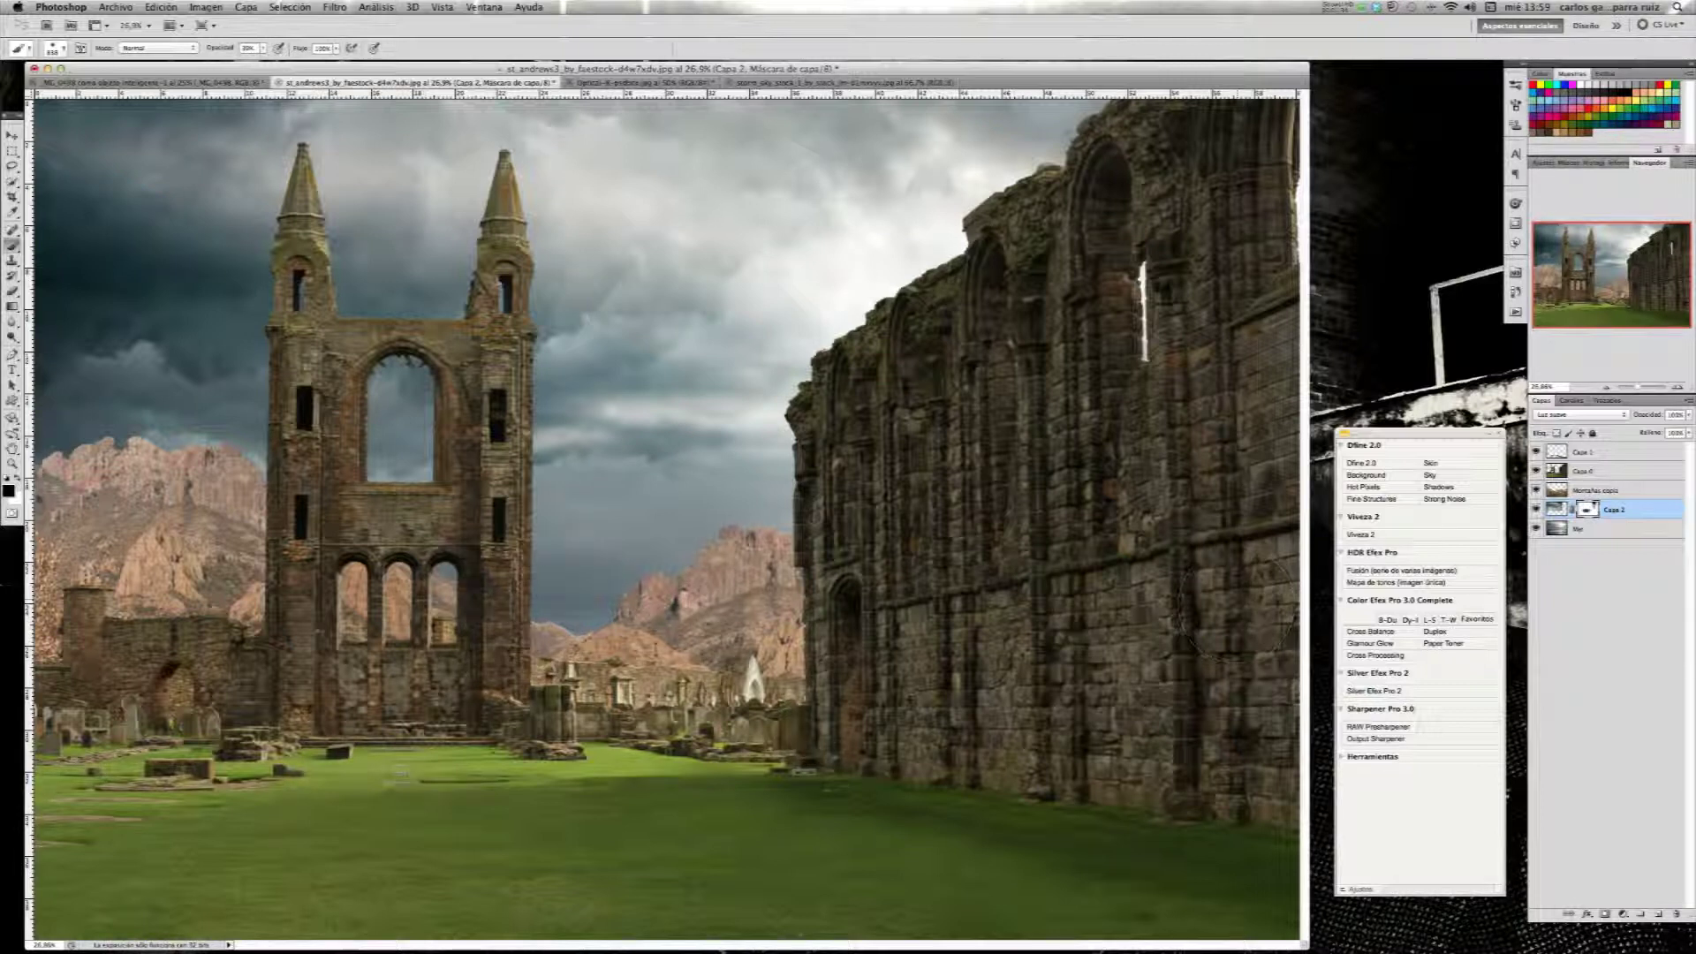
- Mask the clouds across the open sky and right wall edge, toggling Capa 2 to compare
click(1536, 510)
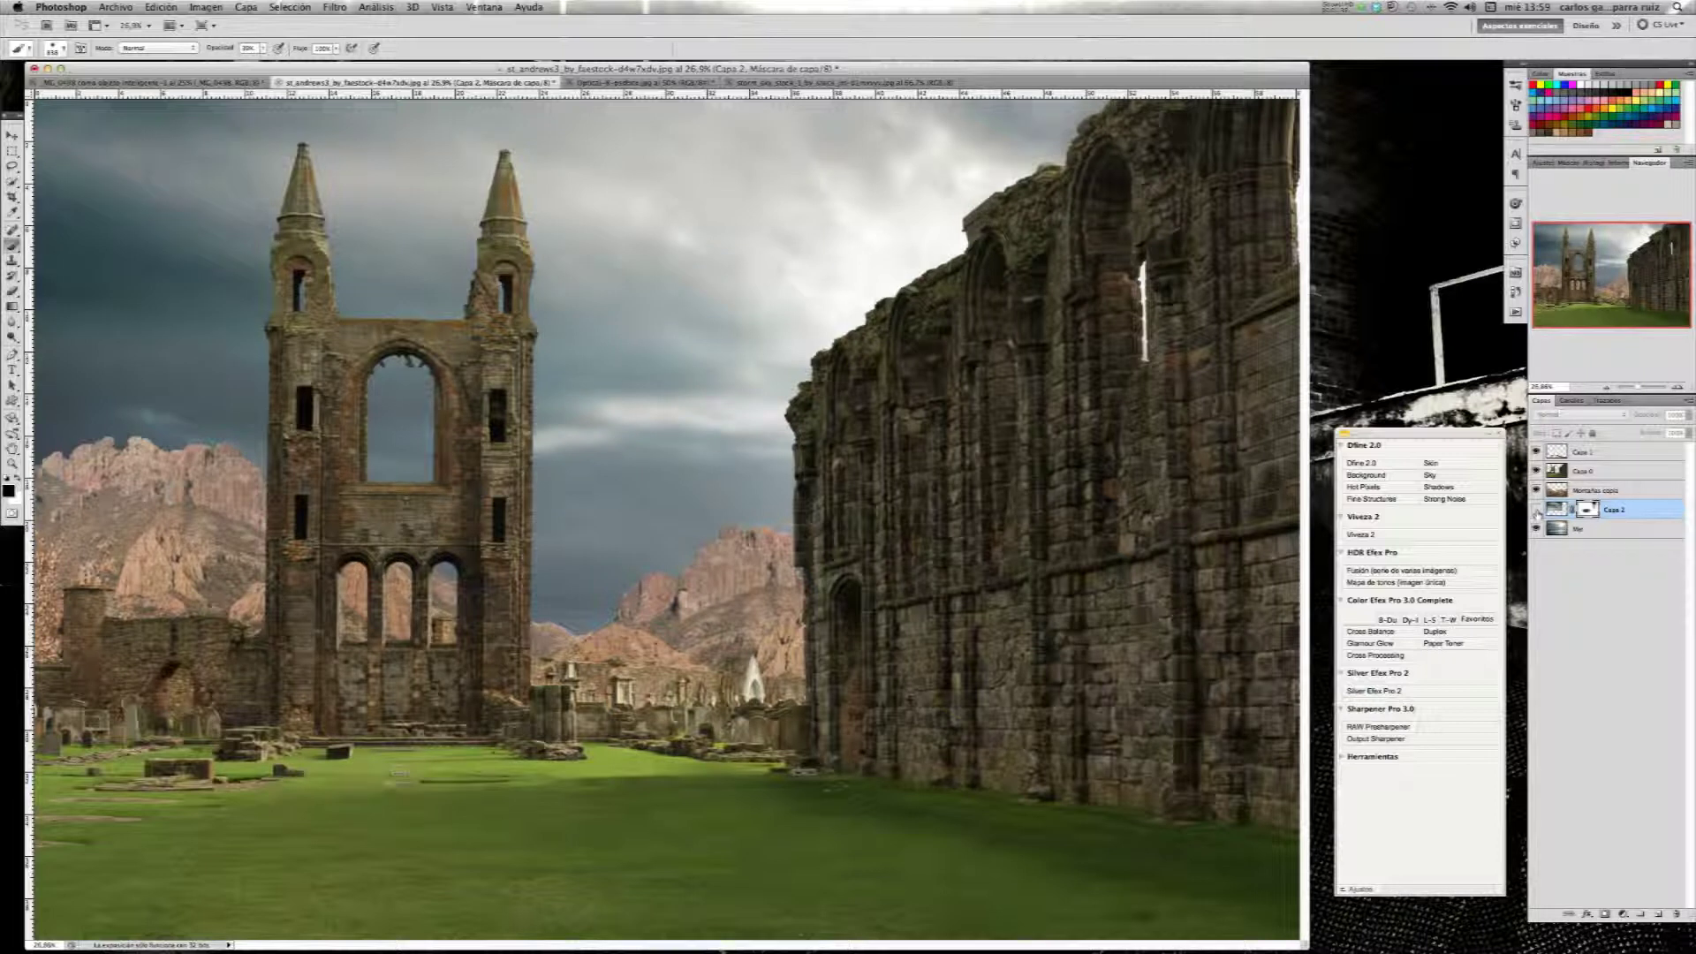
click(1536, 509)
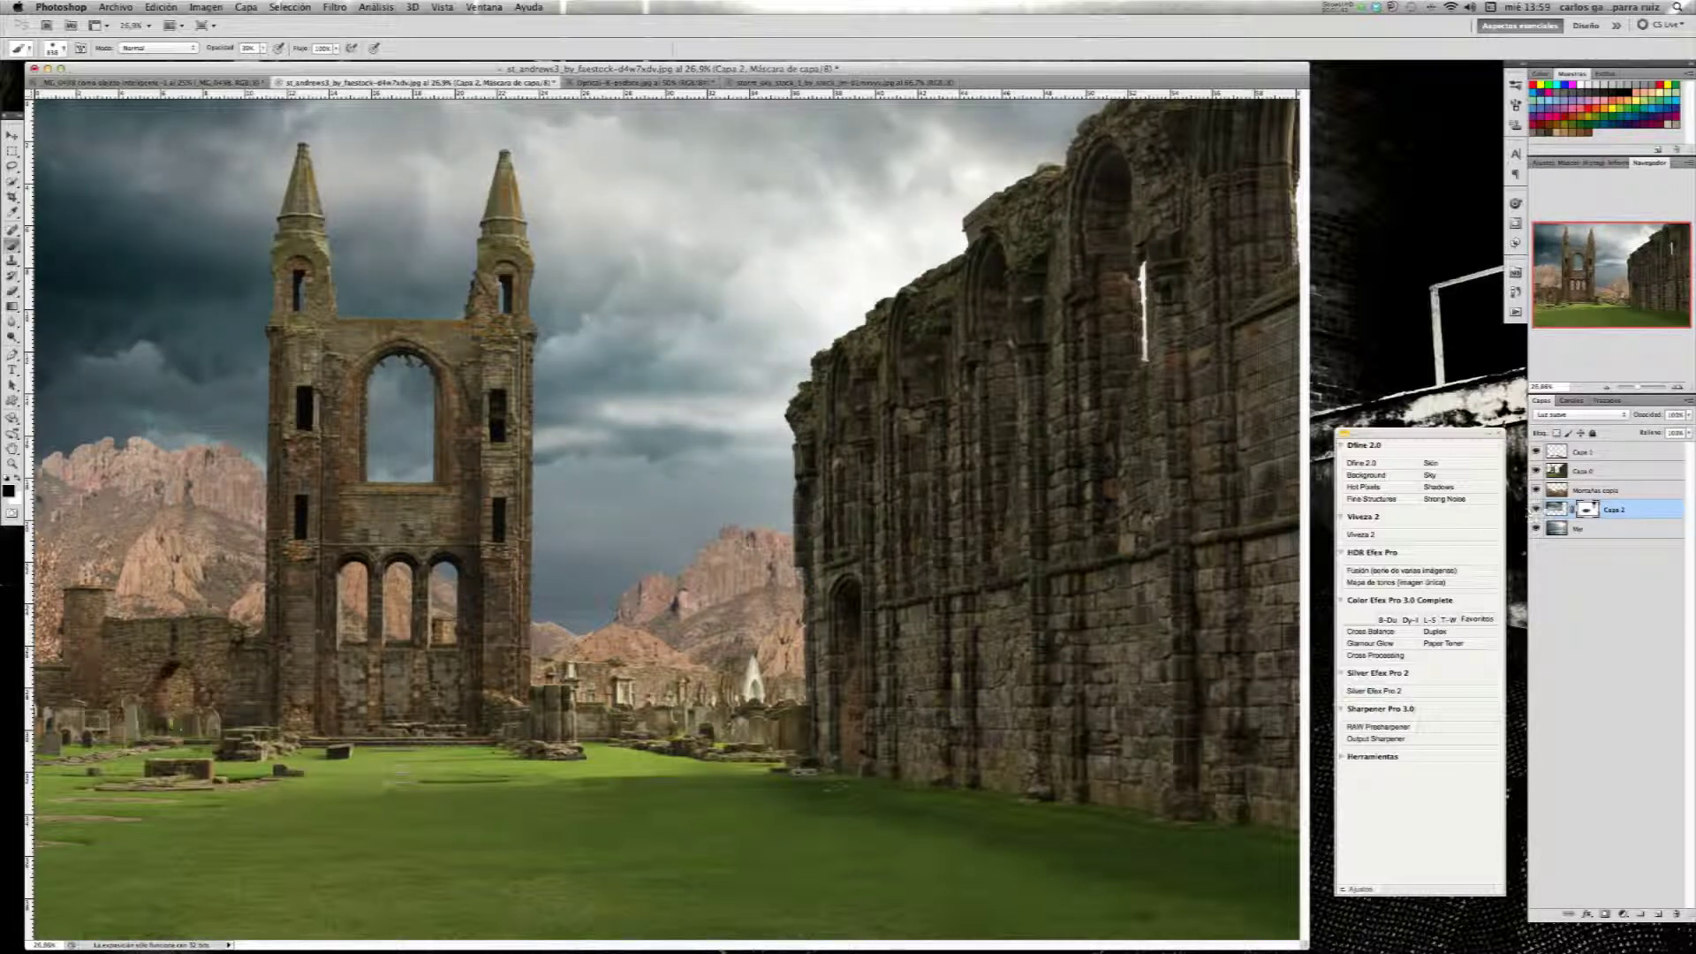
mouse_move(772, 349)
mouse_down()
mouse_move(724, 351)
mouse_move(767, 431)
mouse_move(668, 430)
mouse_move(848, 340)
mouse_up()
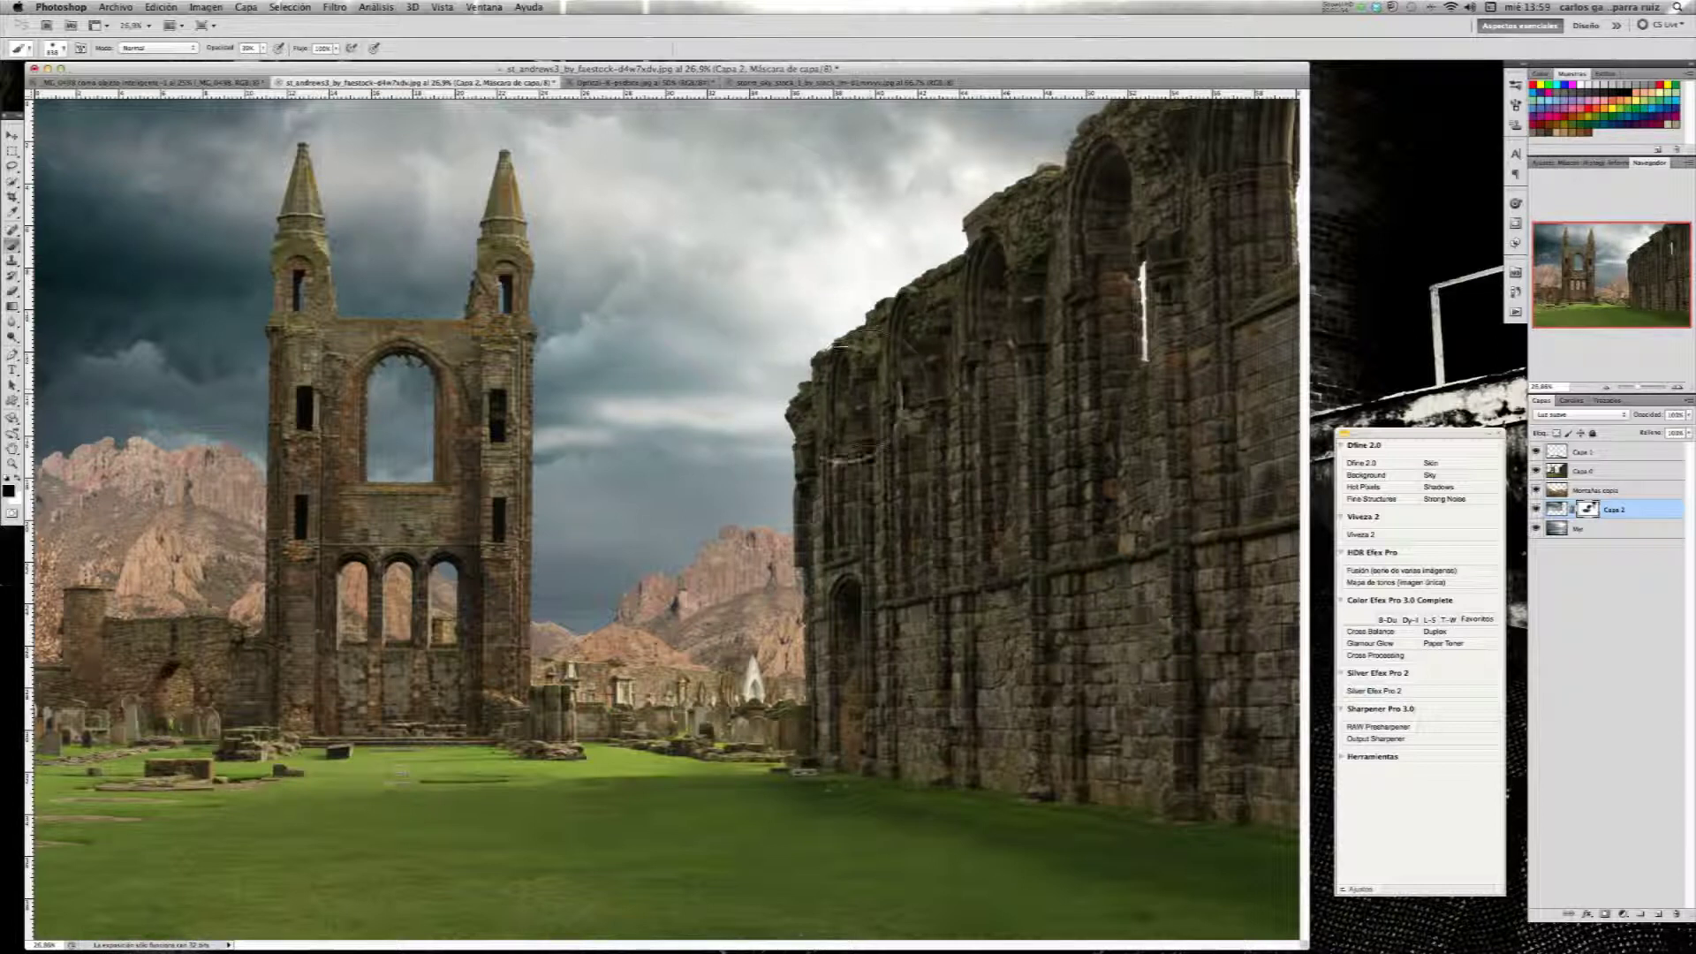
drag(852, 340, 862, 441)
click(1536, 510)
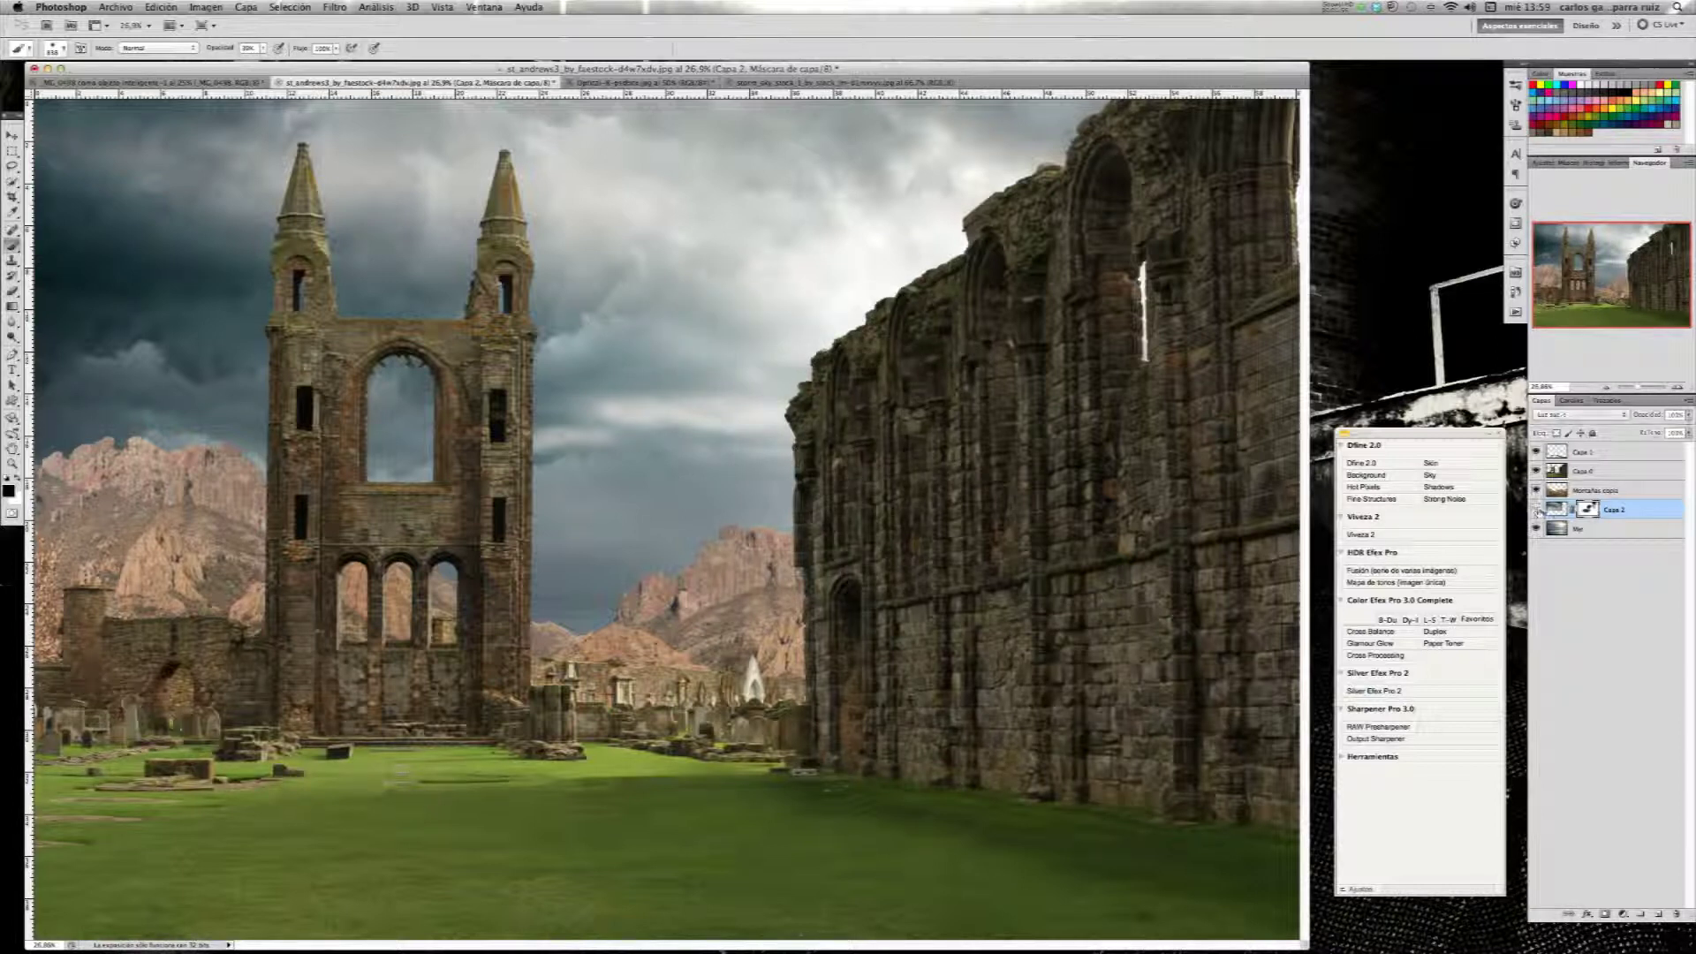
click(1536, 510)
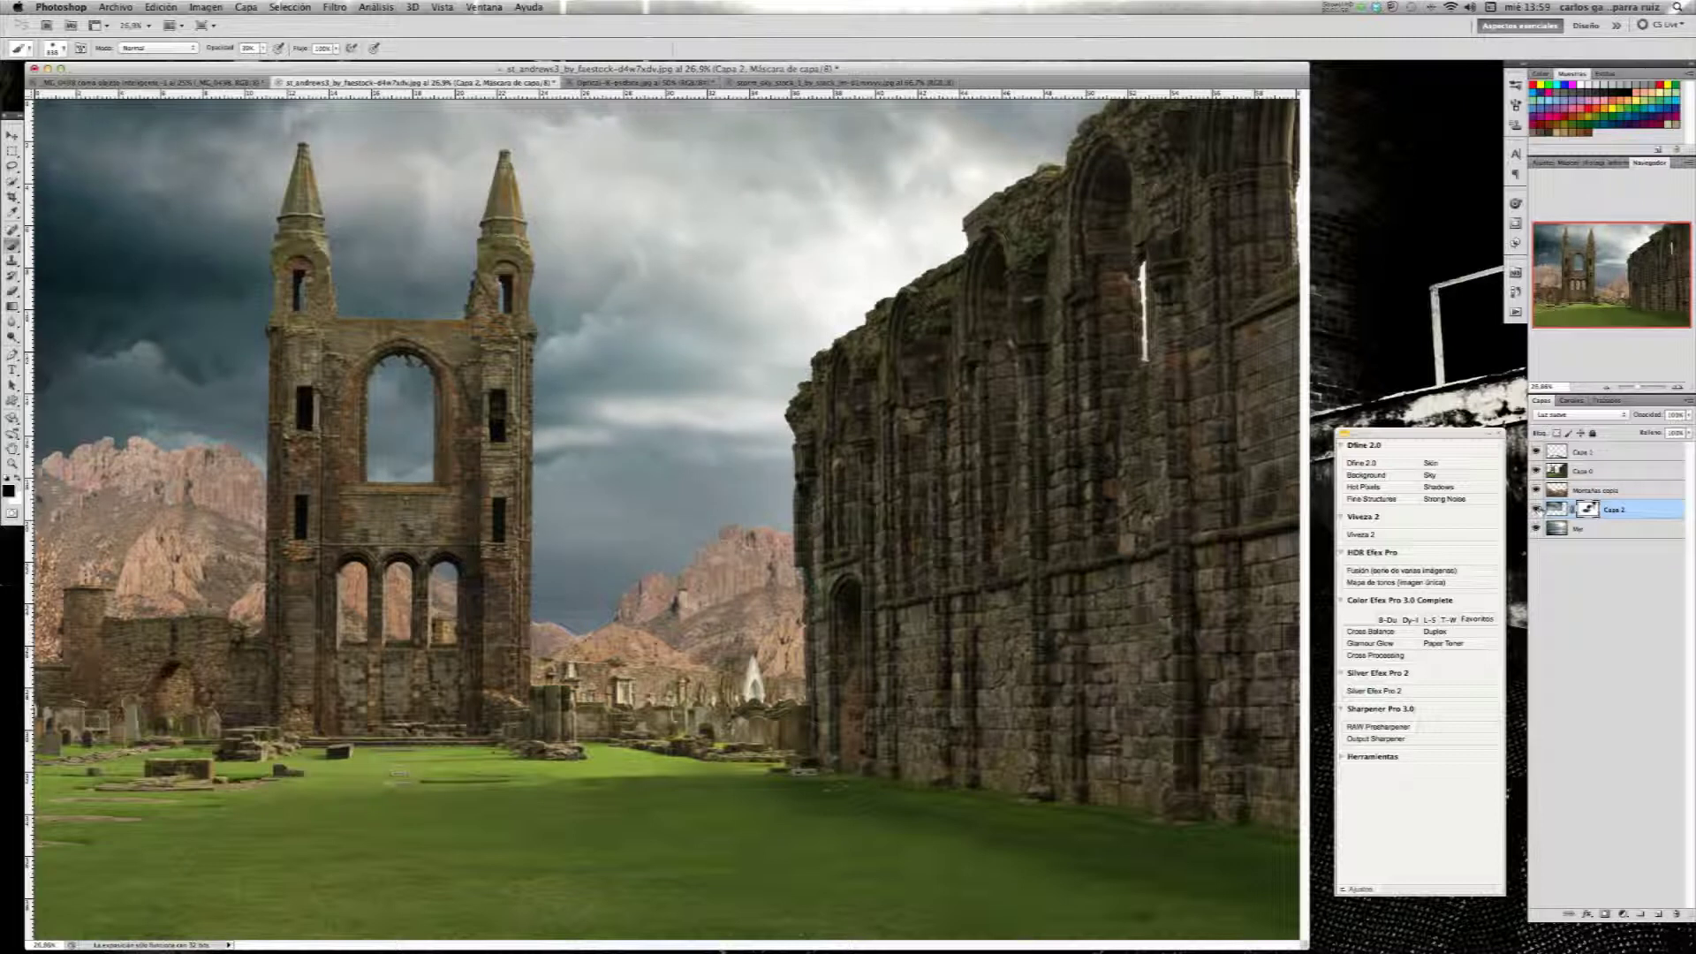
click(1536, 509)
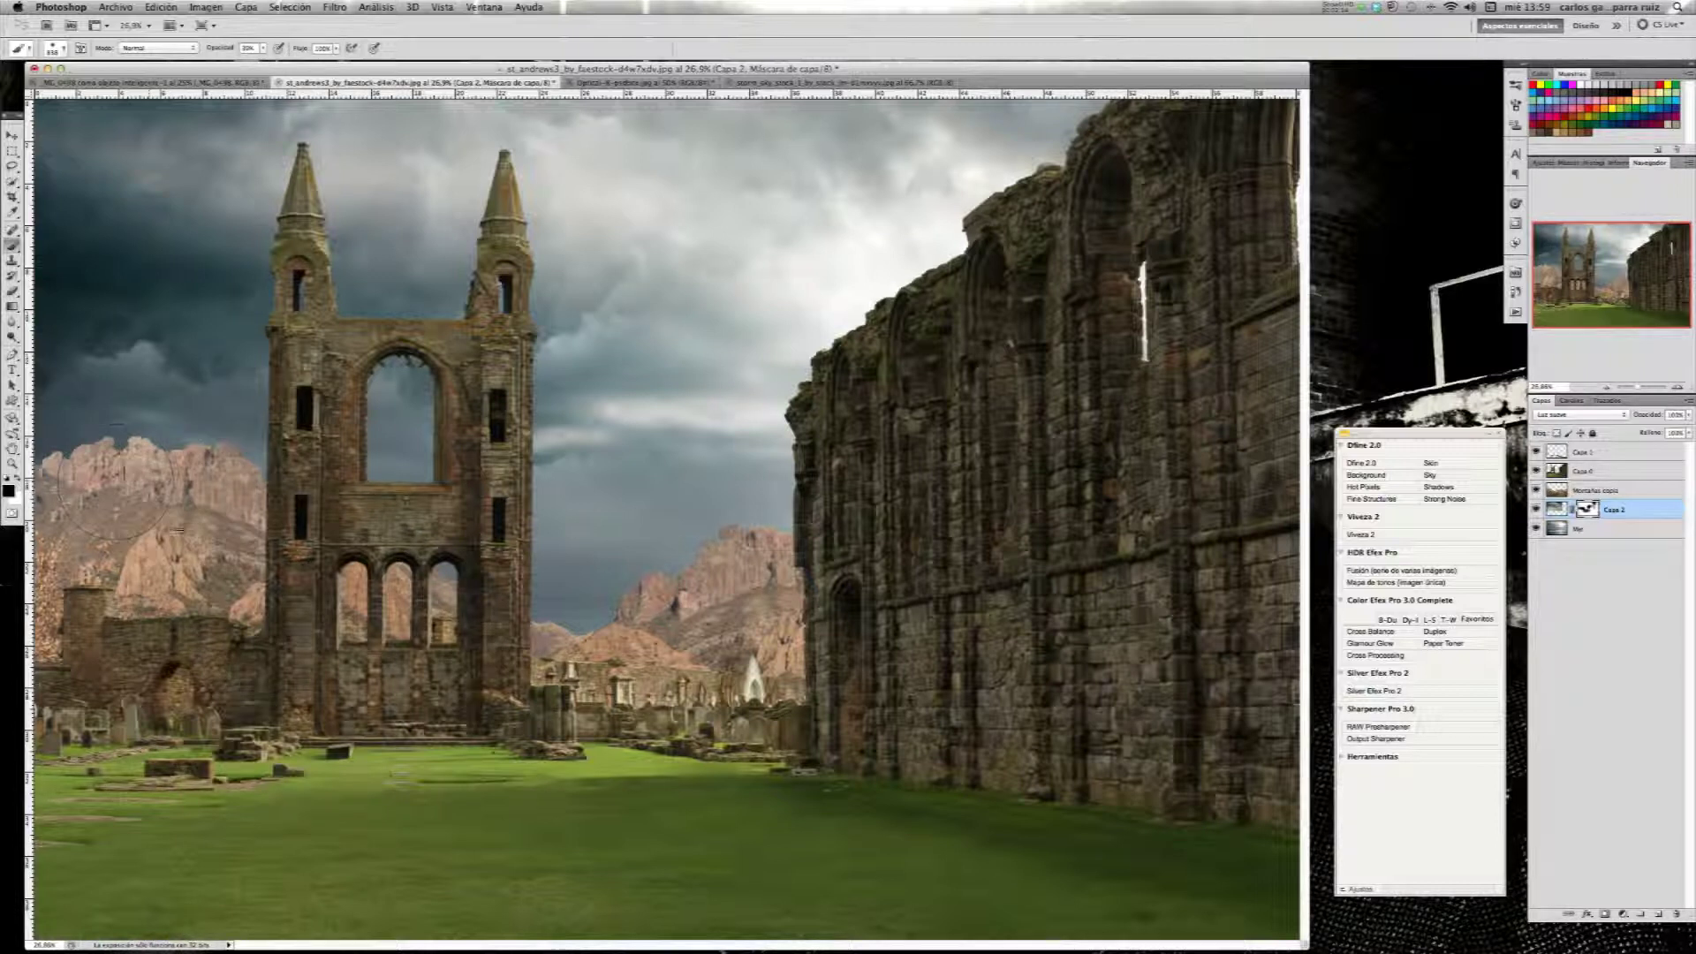
key(super+BackSpace)
key(super+z)
key(super+z)
key(super+z)
key(super+z)
key(super+z)
- Inspect Capa 2's mask and compare the layer, then mask out clouds over the upper right wall
click(1536, 510)
click(1536, 509)
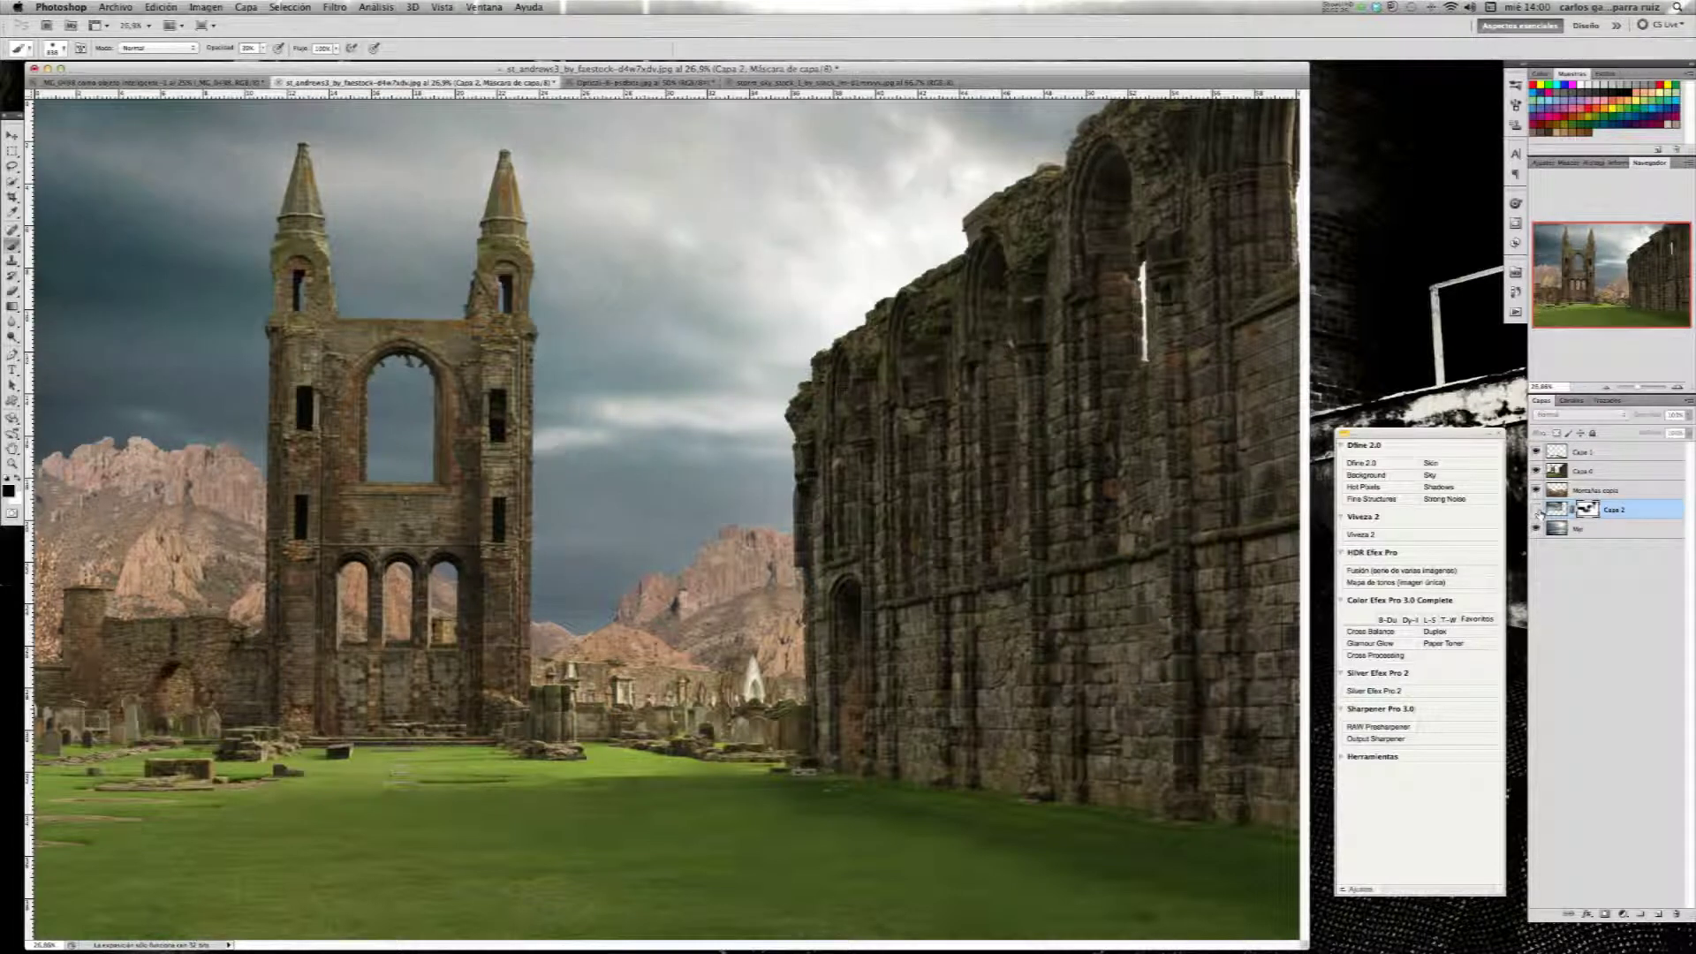
click(1536, 509)
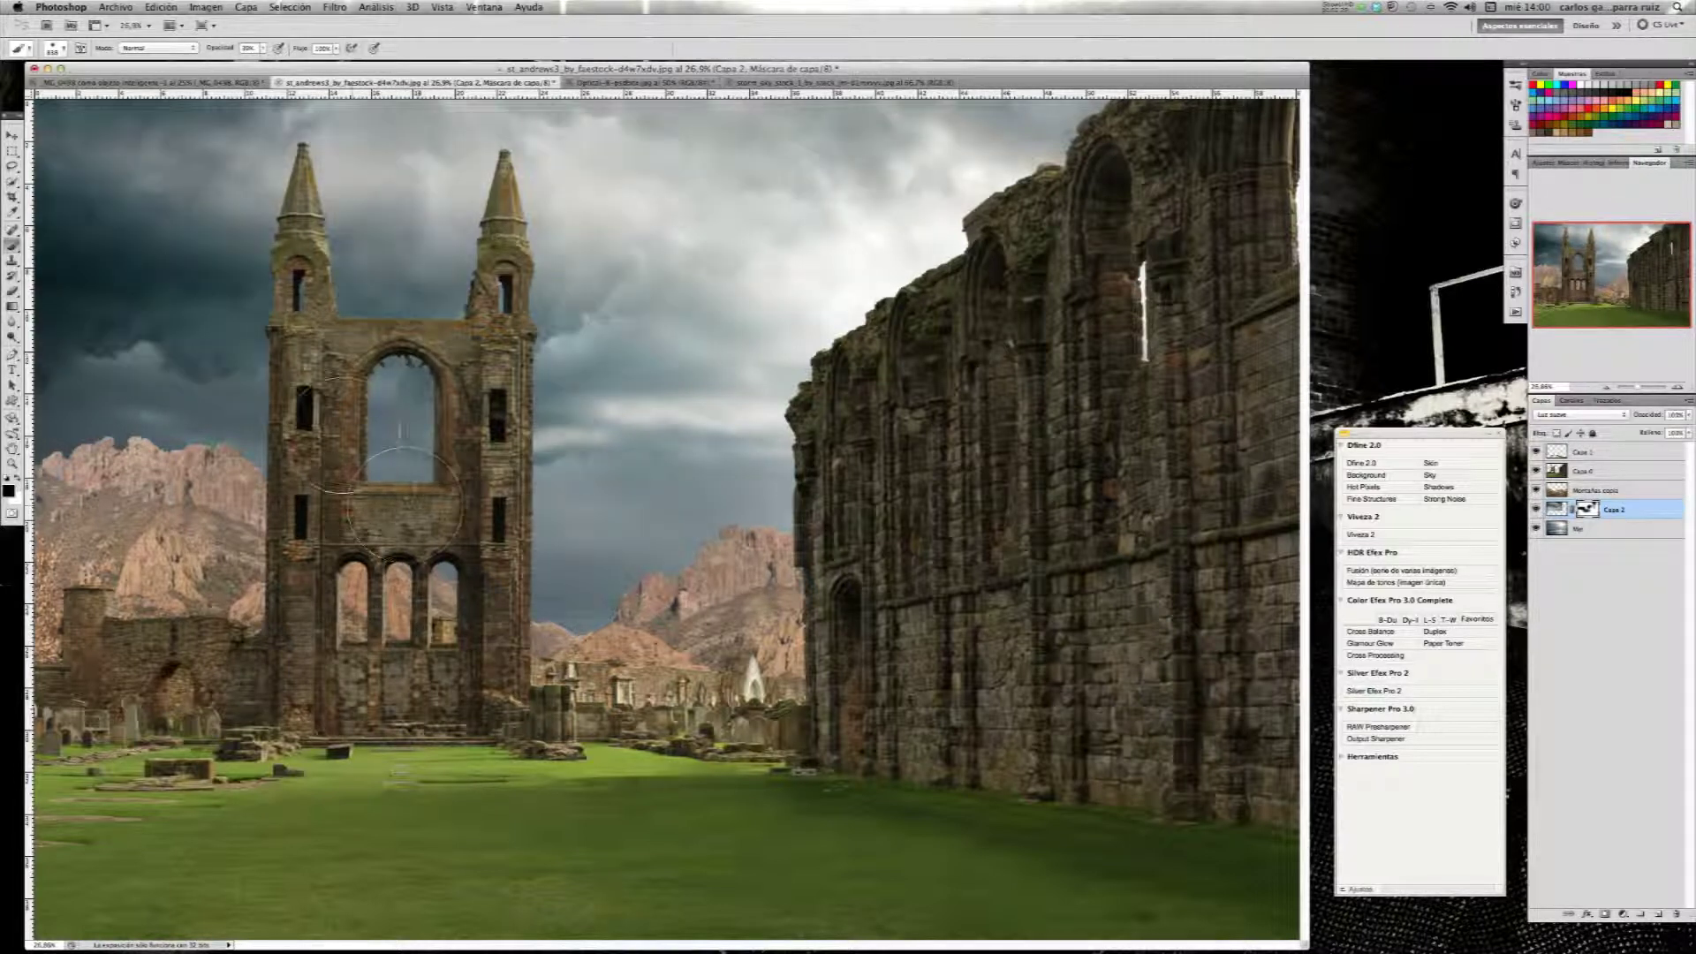
key(super+z)
key(super+z)
key(super+z)
key(super+z)
key(super+z)
key(super+z)
key(super+z)
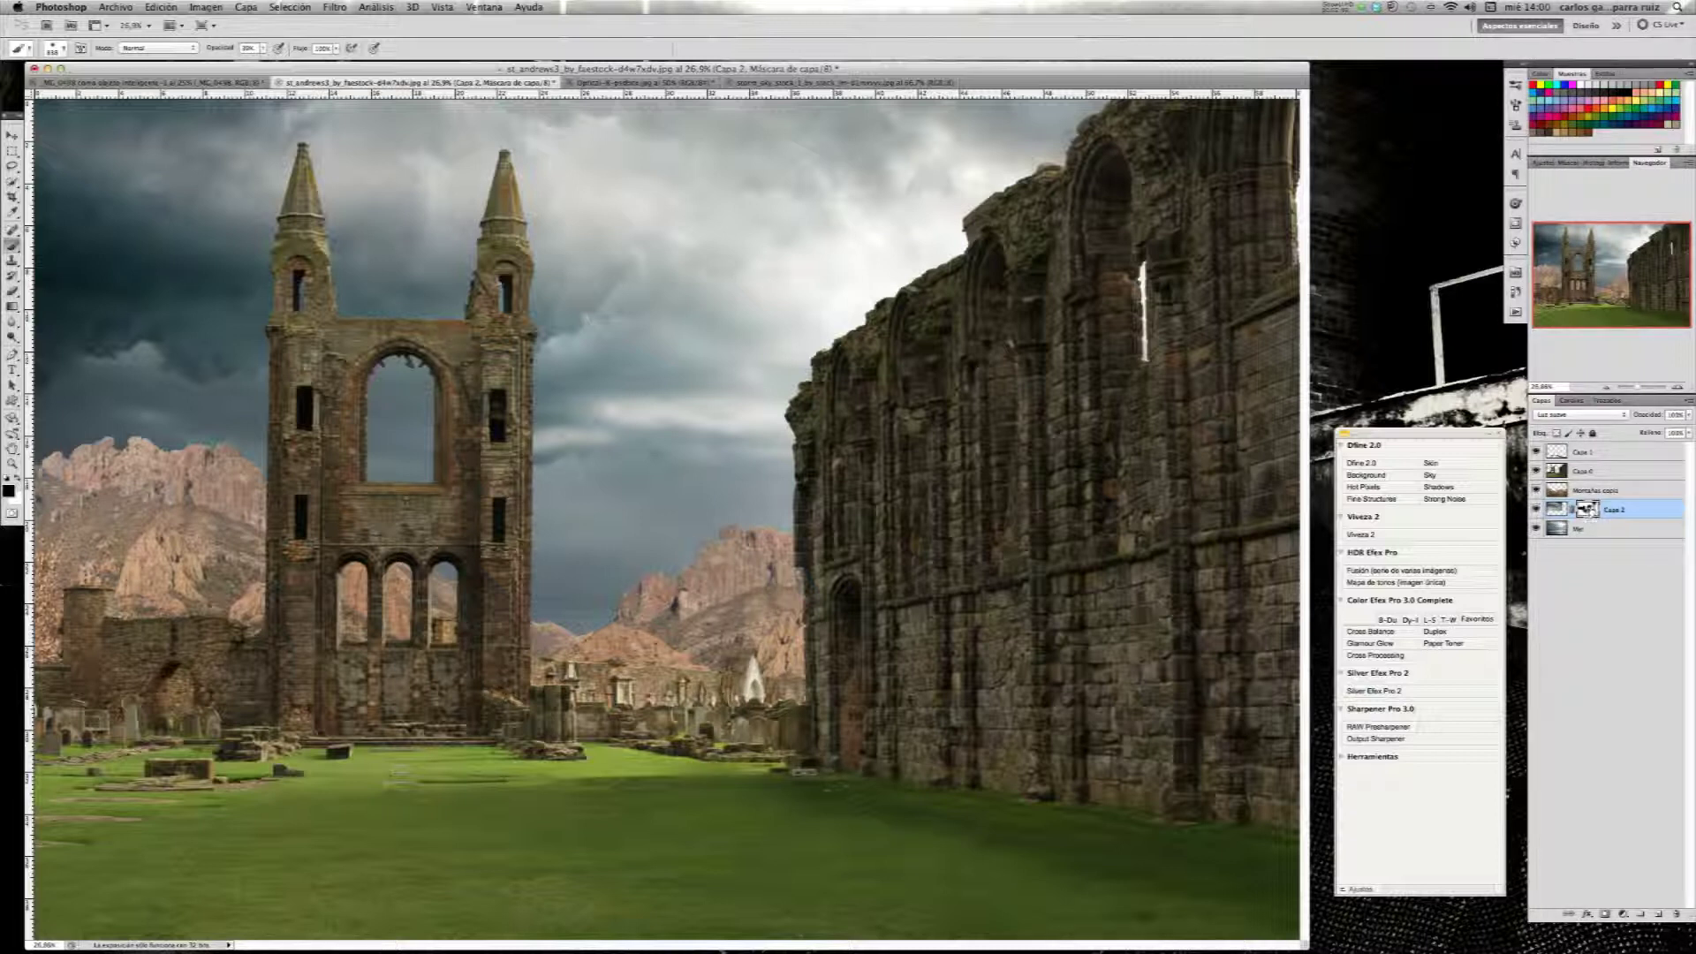
alt+click(1587, 510)
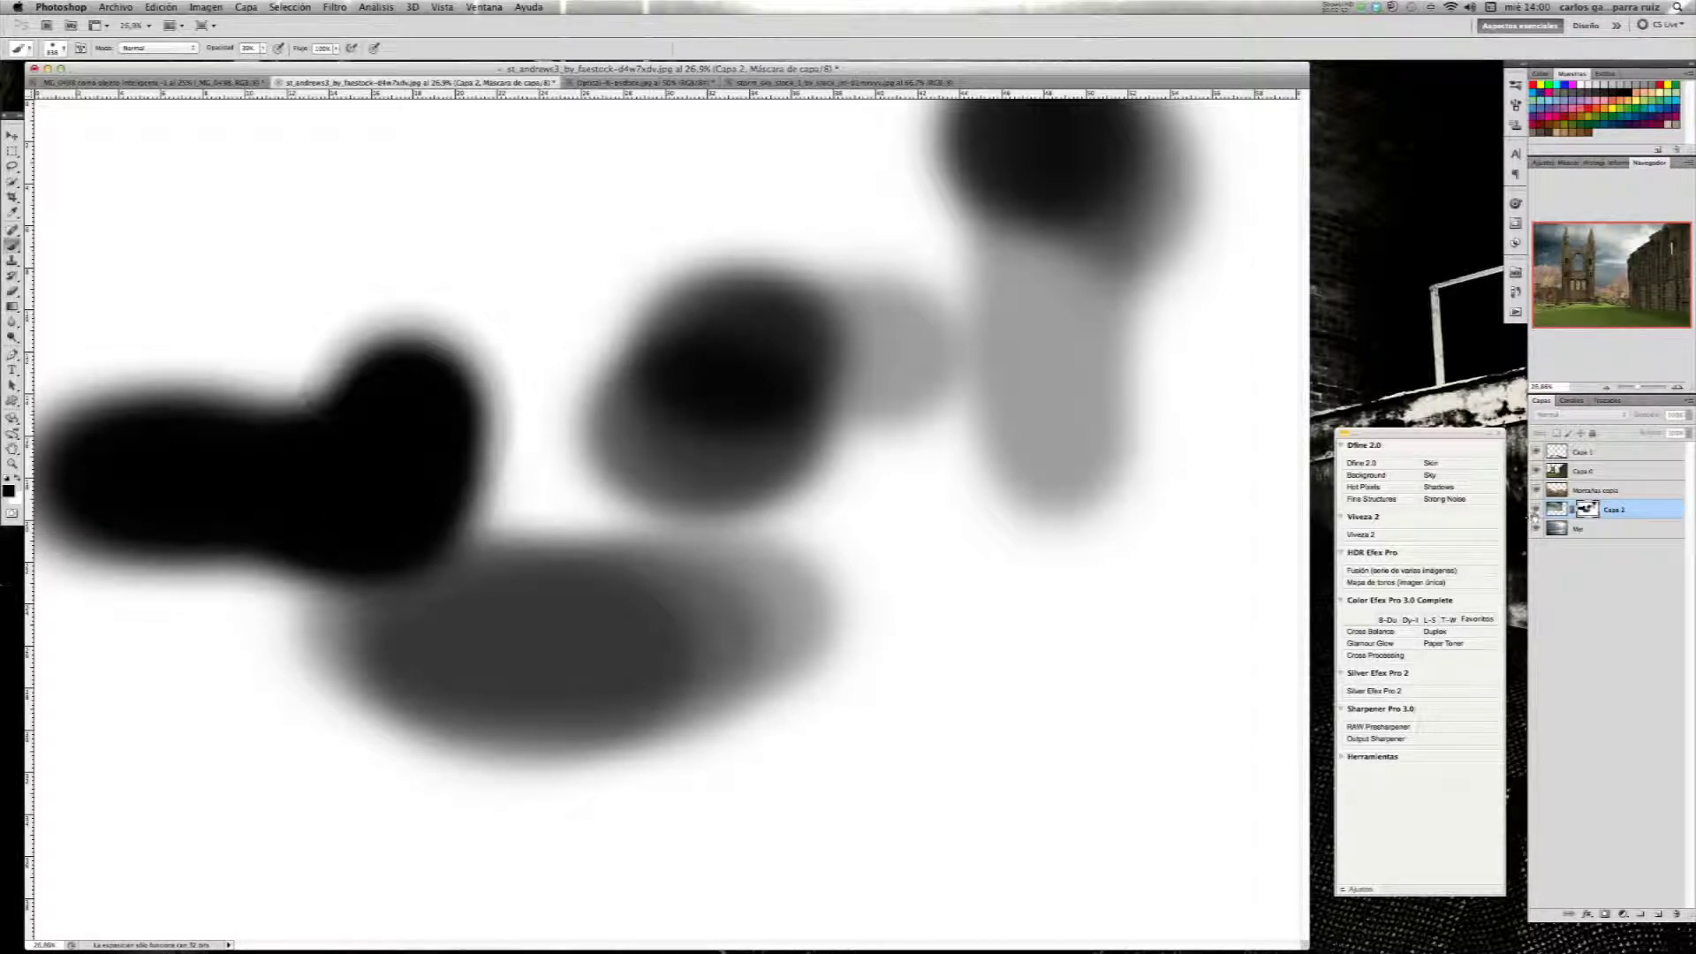
alt+click(1588, 512)
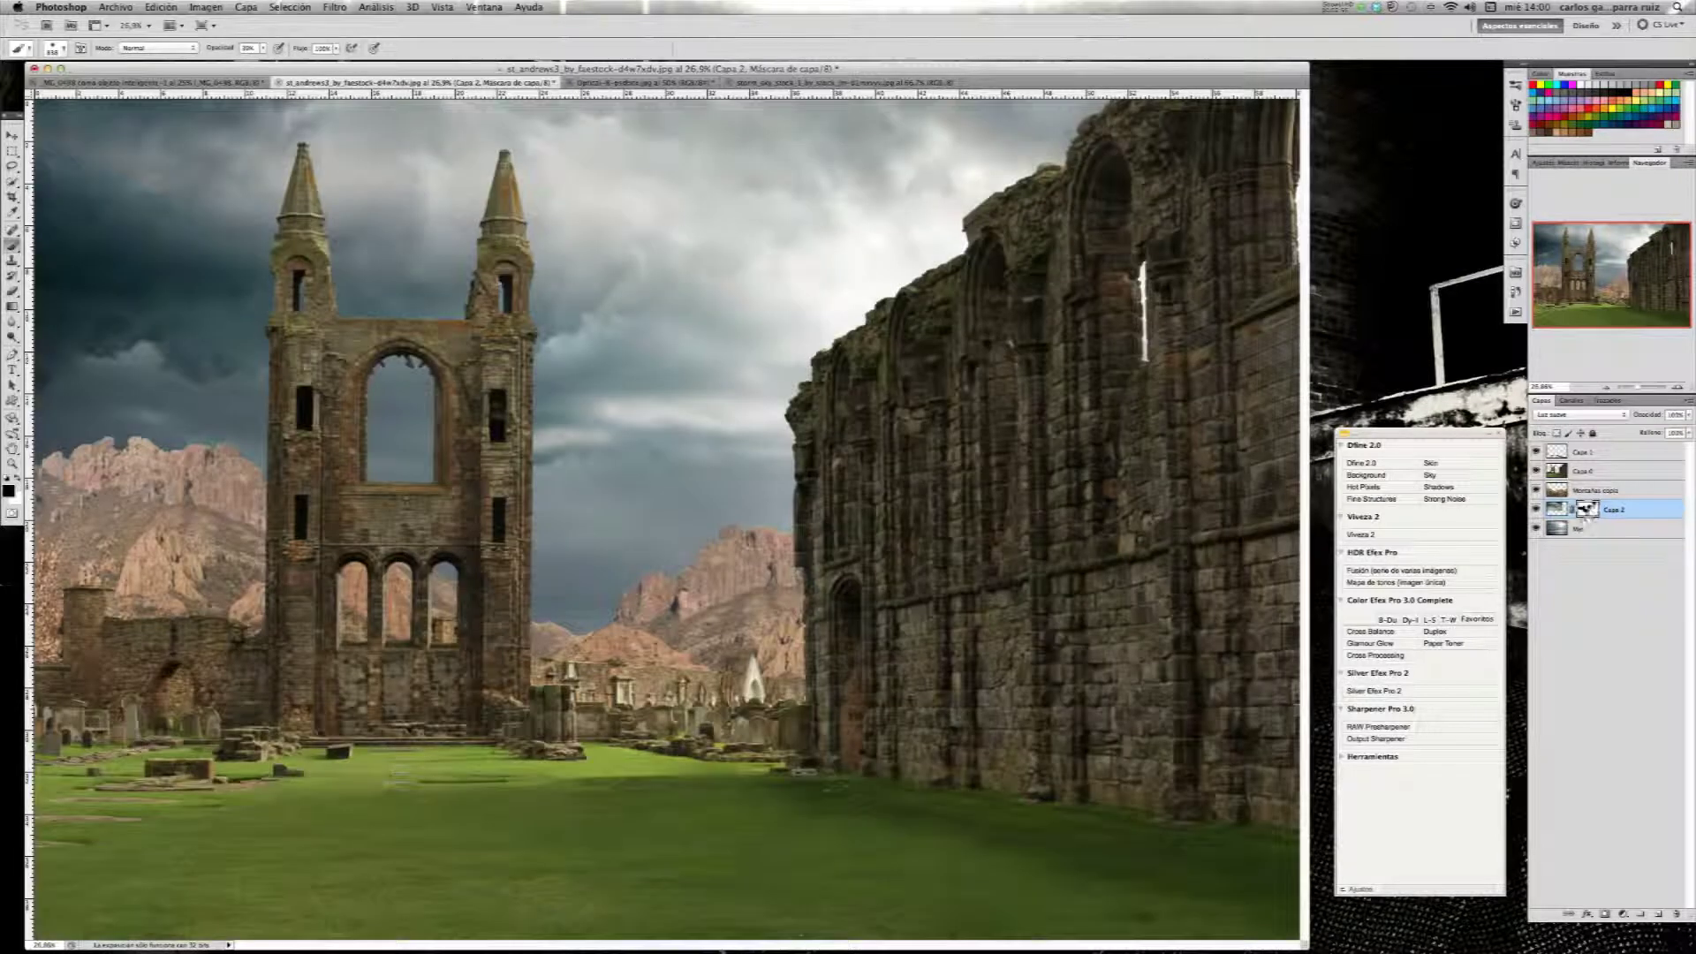
click(1536, 510)
click(1536, 510)
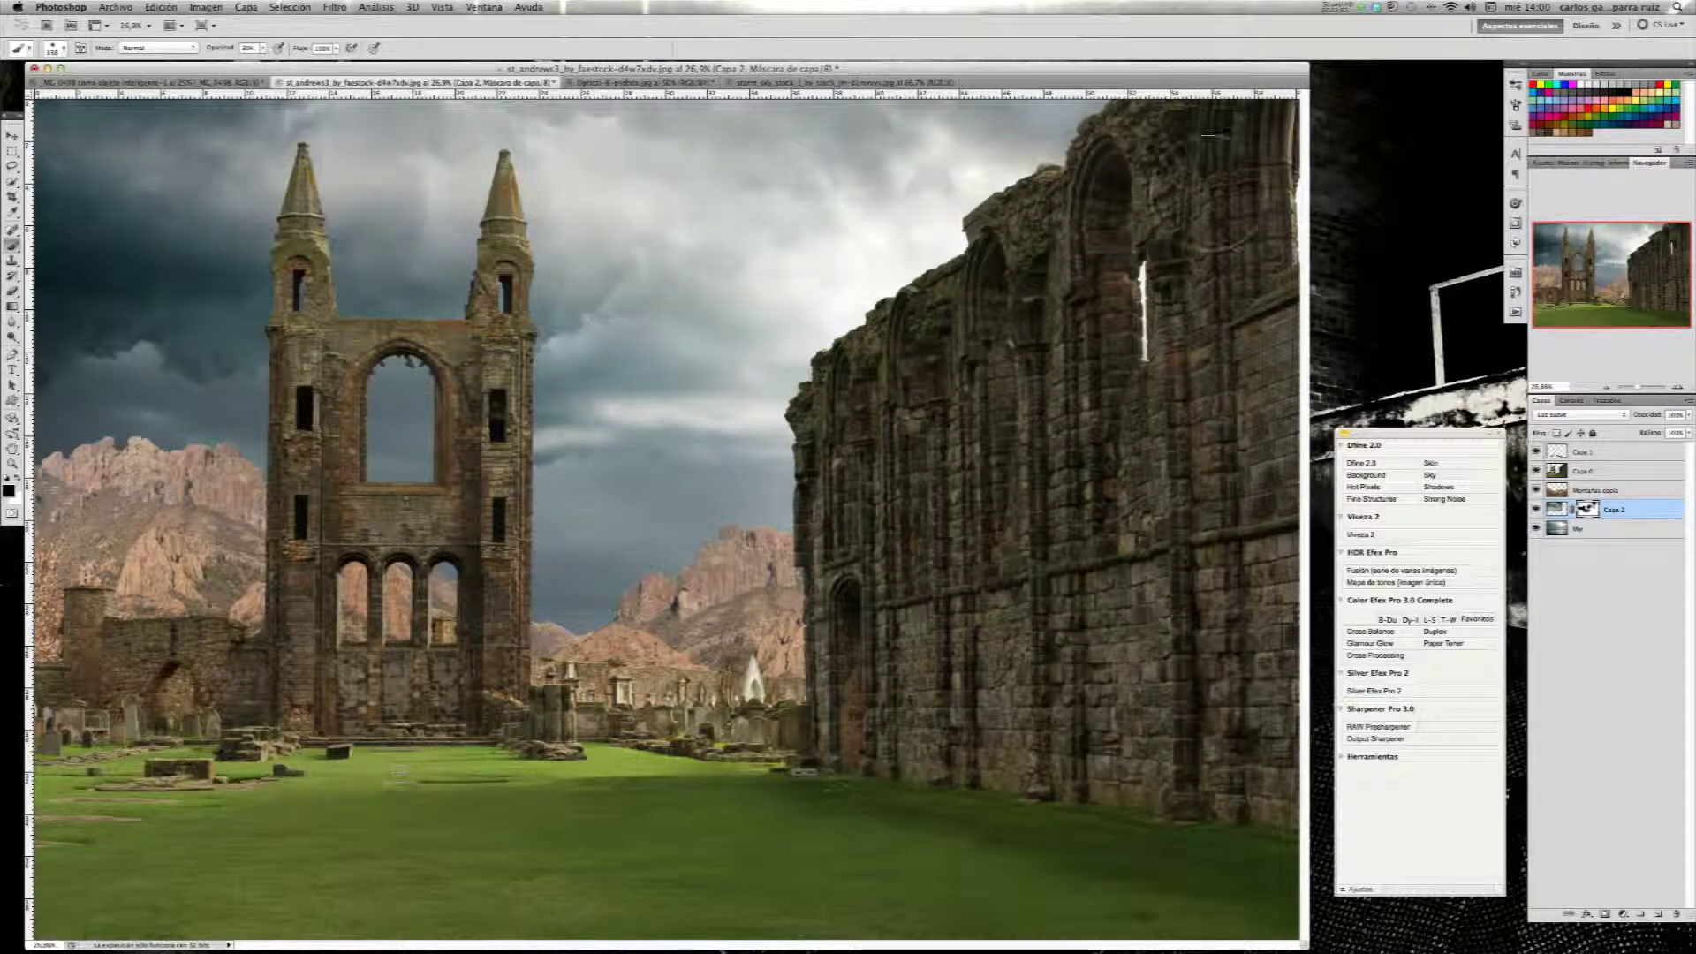
drag(1211, 204, 1228, 283)
click(1418, 190)
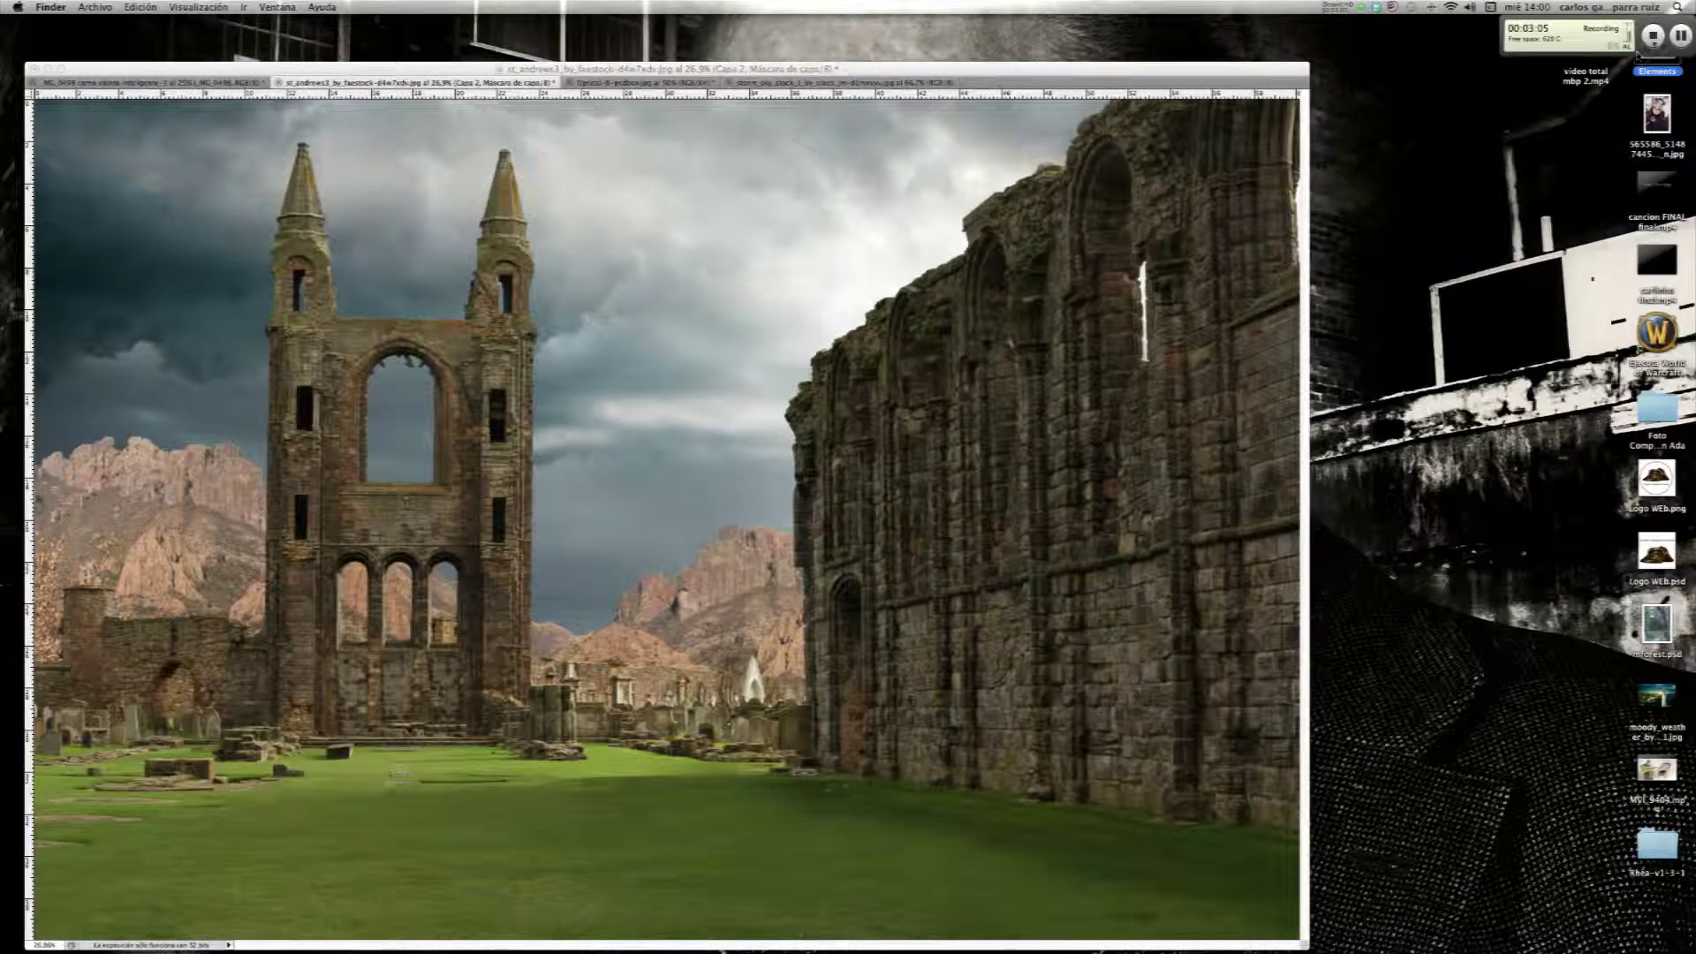
click(1653, 36)
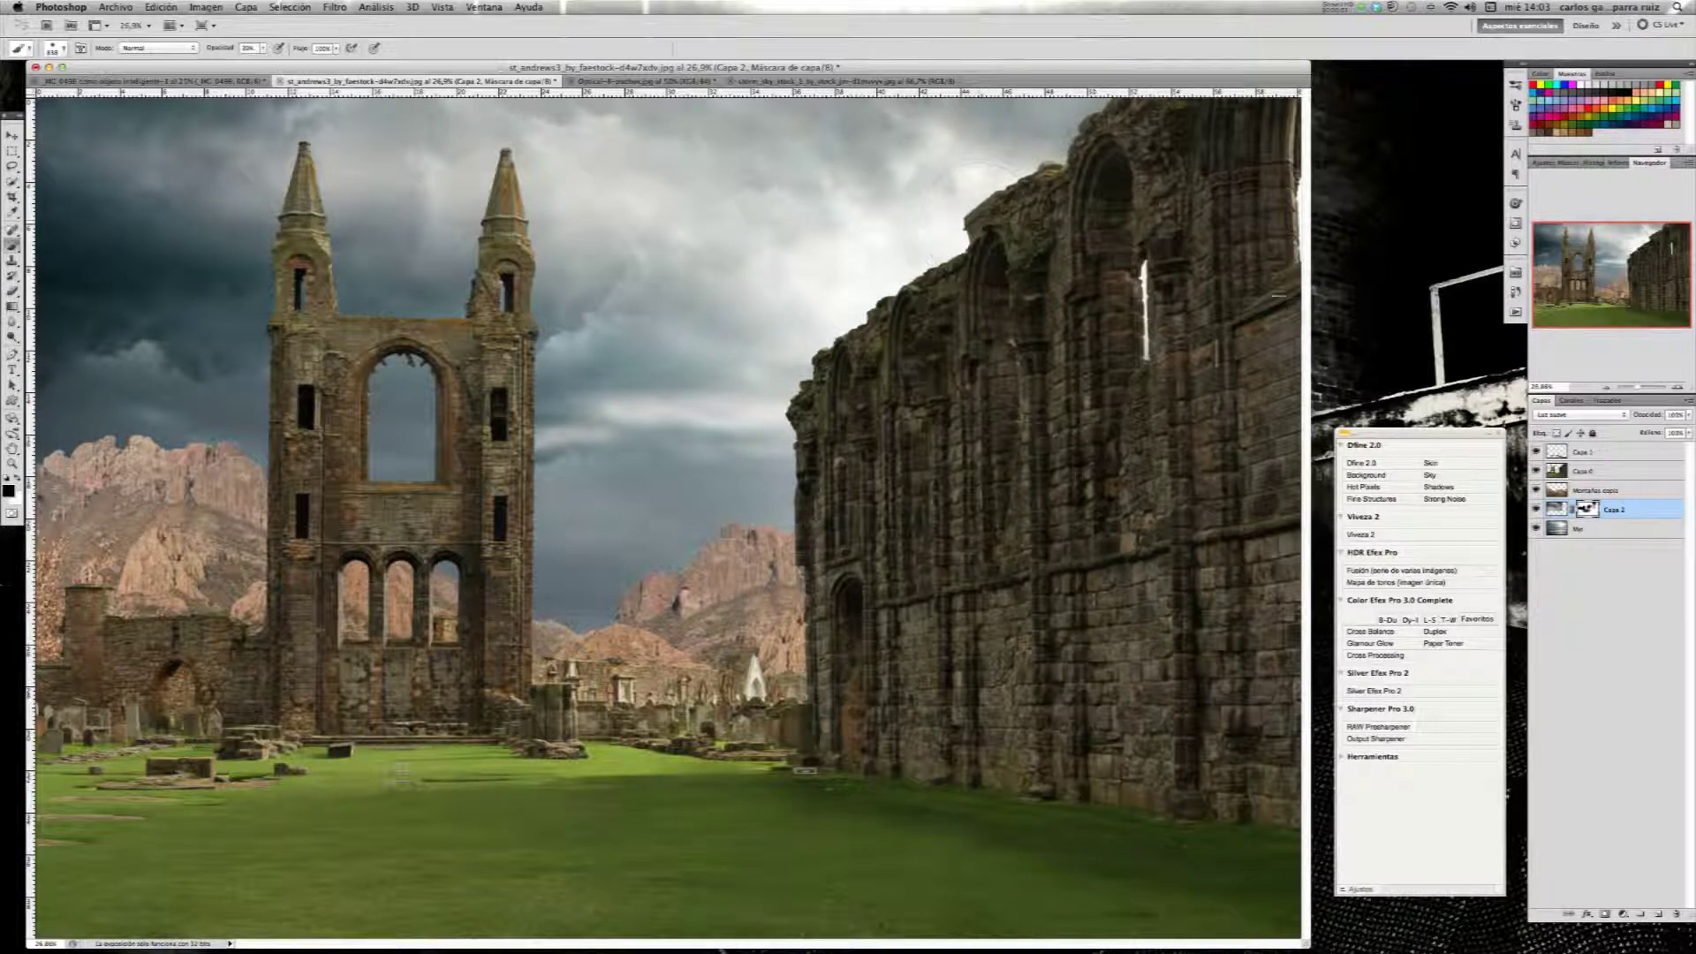
- Rename the Capa 0 layer to Ruinas
click(1585, 473)
double_click(1583, 473)
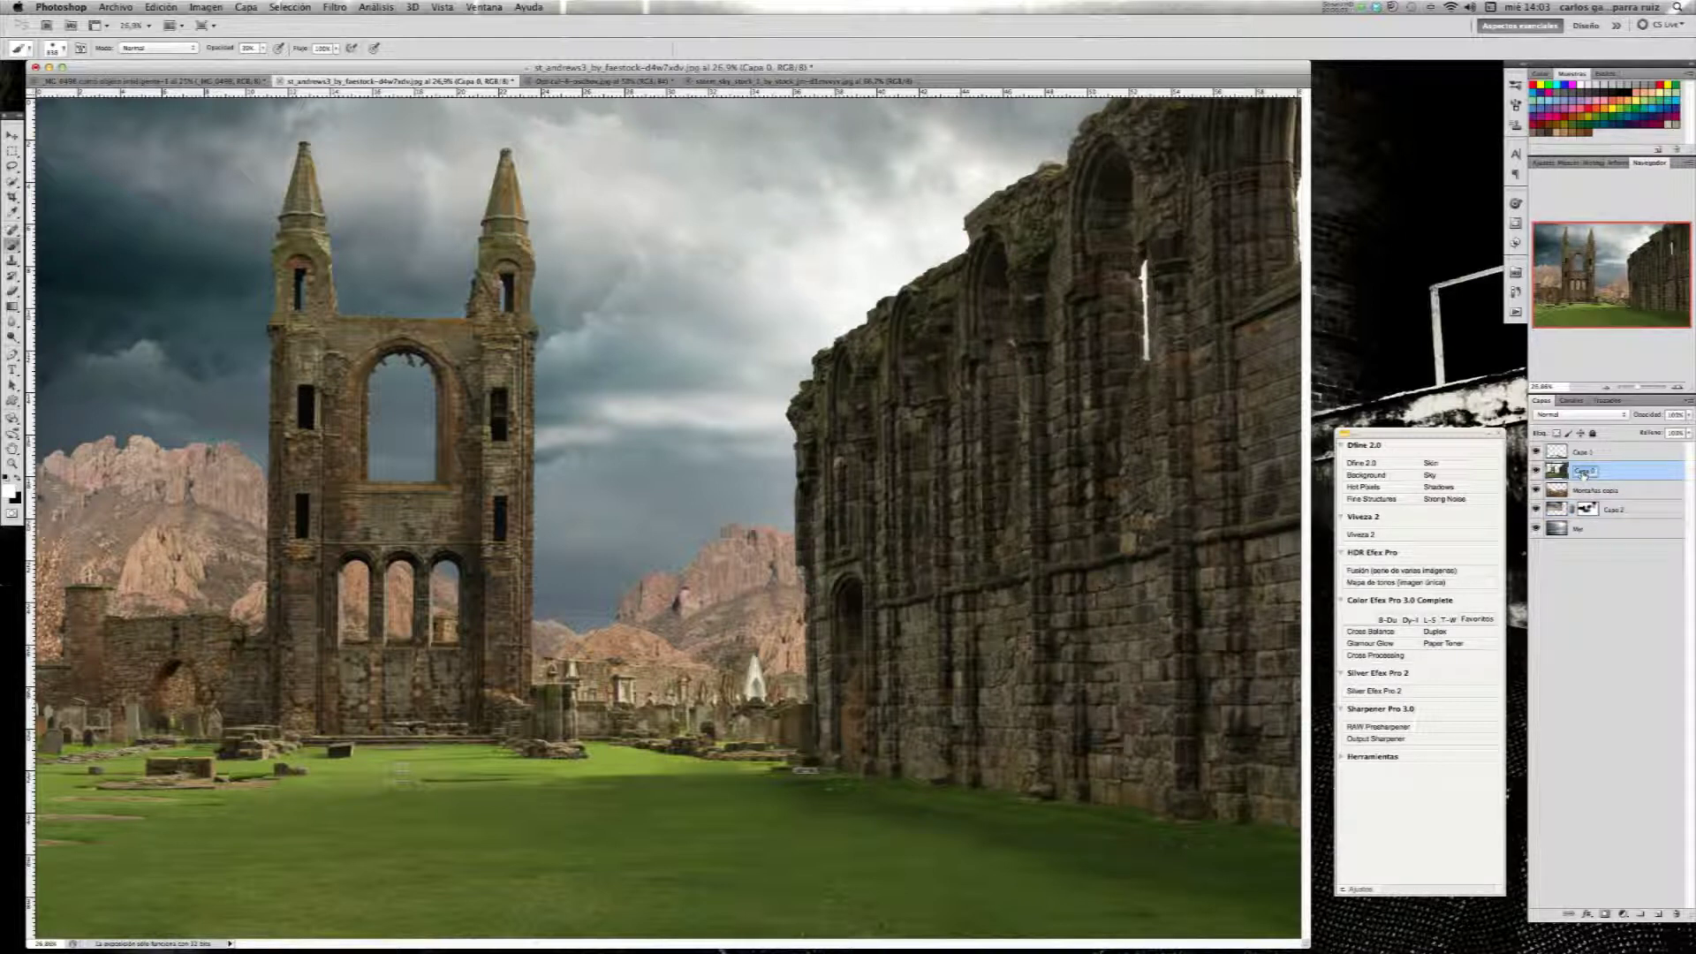
text(Ruinas)
key(Return)
- Compare Capa 1's grass retouching on and off, then merge it down into Ruinas
click(1586, 452)
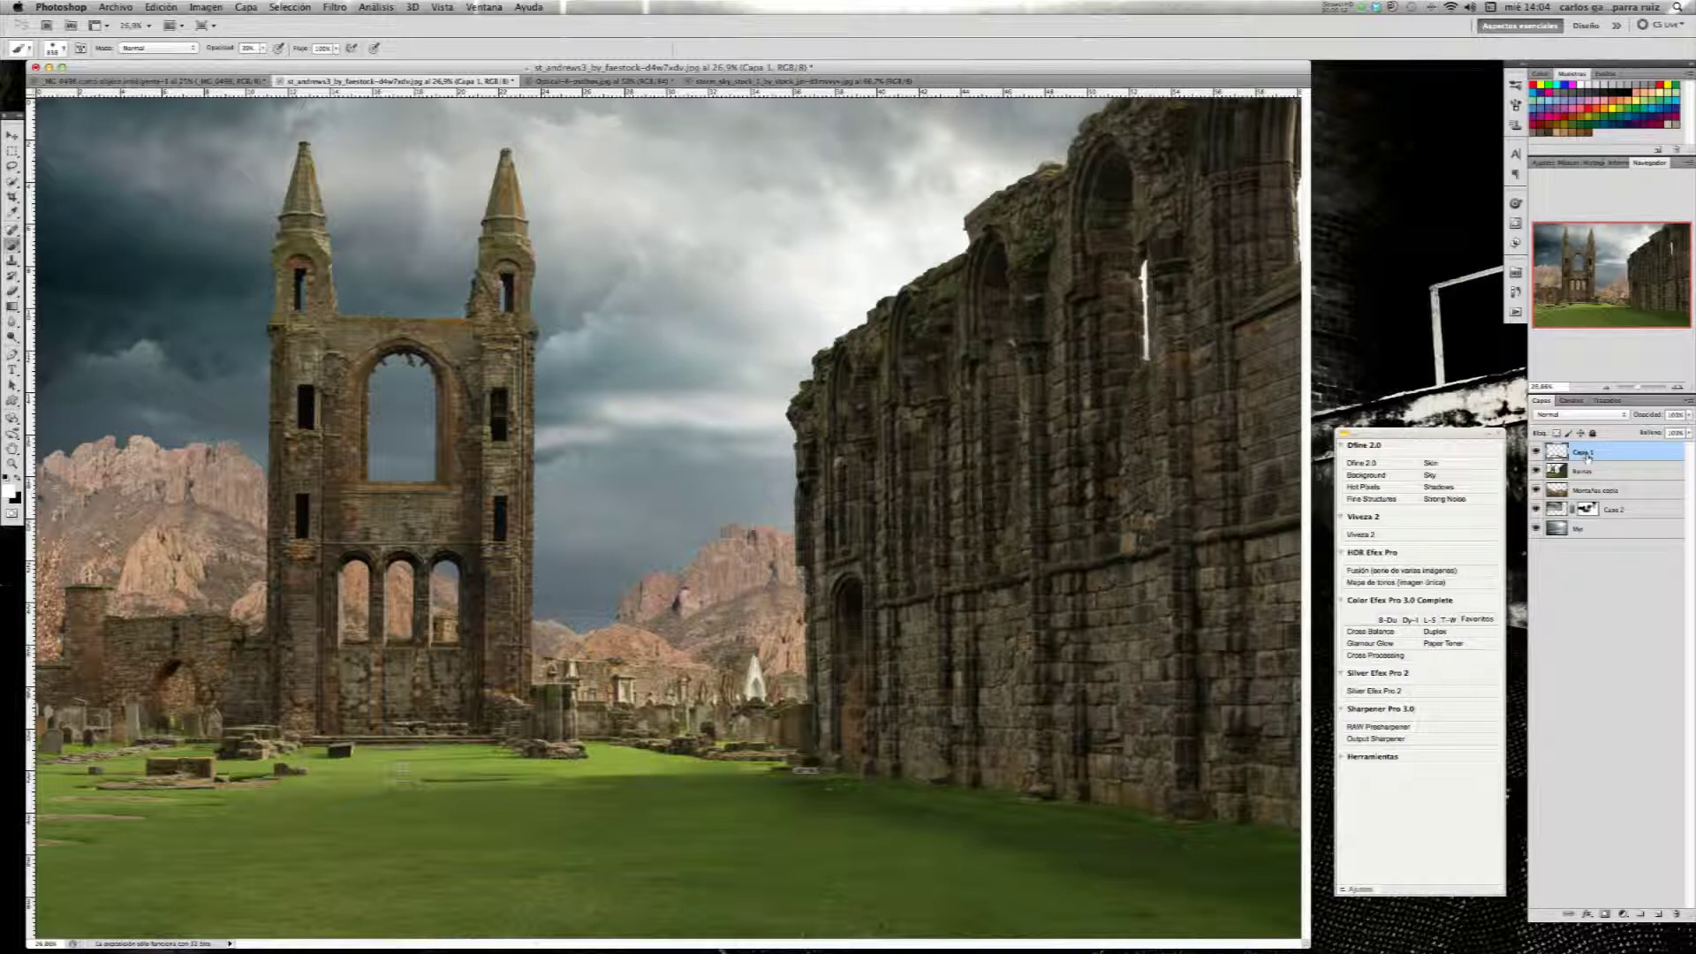
click(1536, 453)
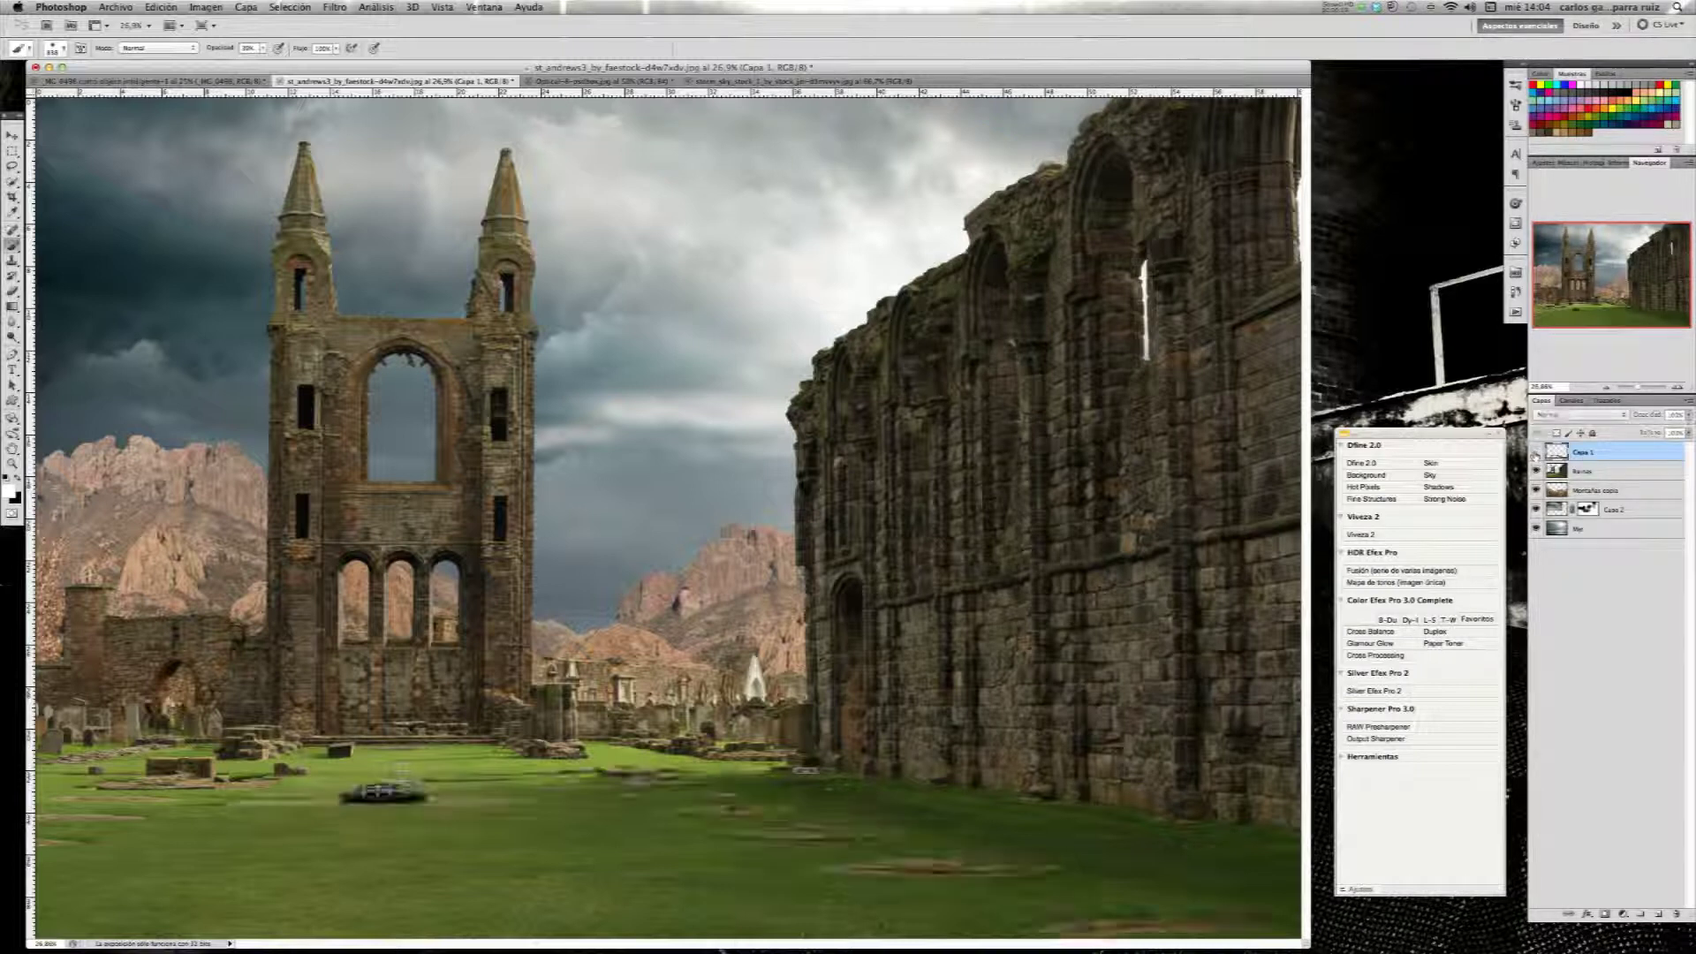
click(1536, 453)
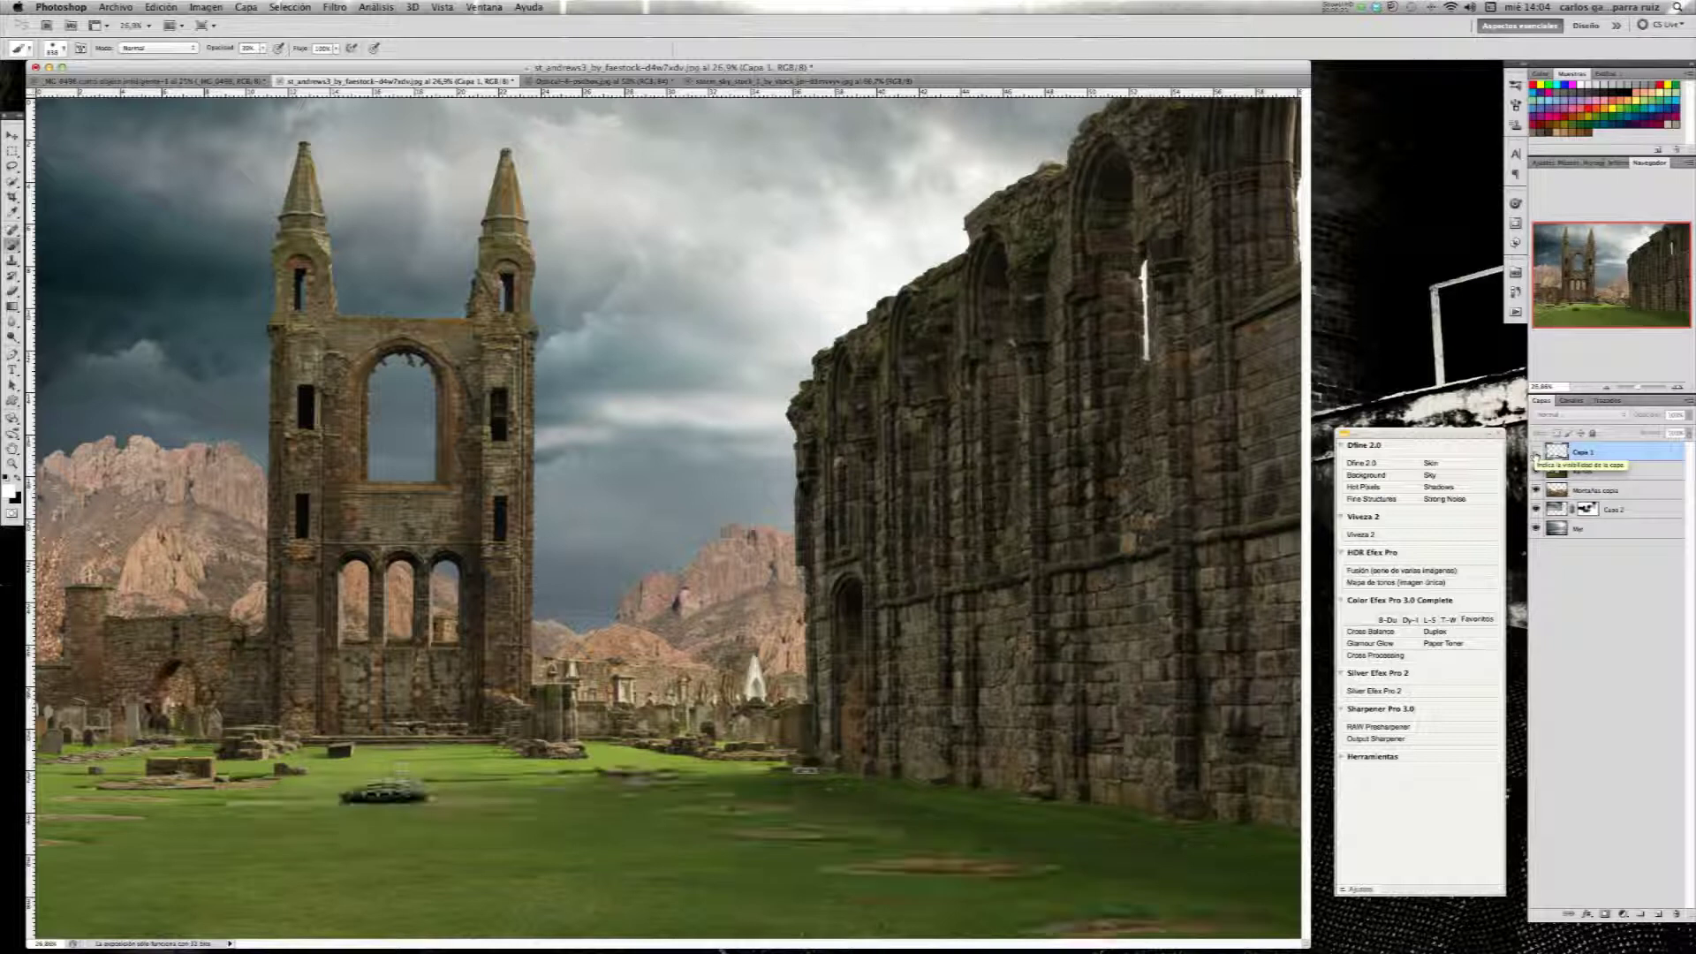
click(1535, 453)
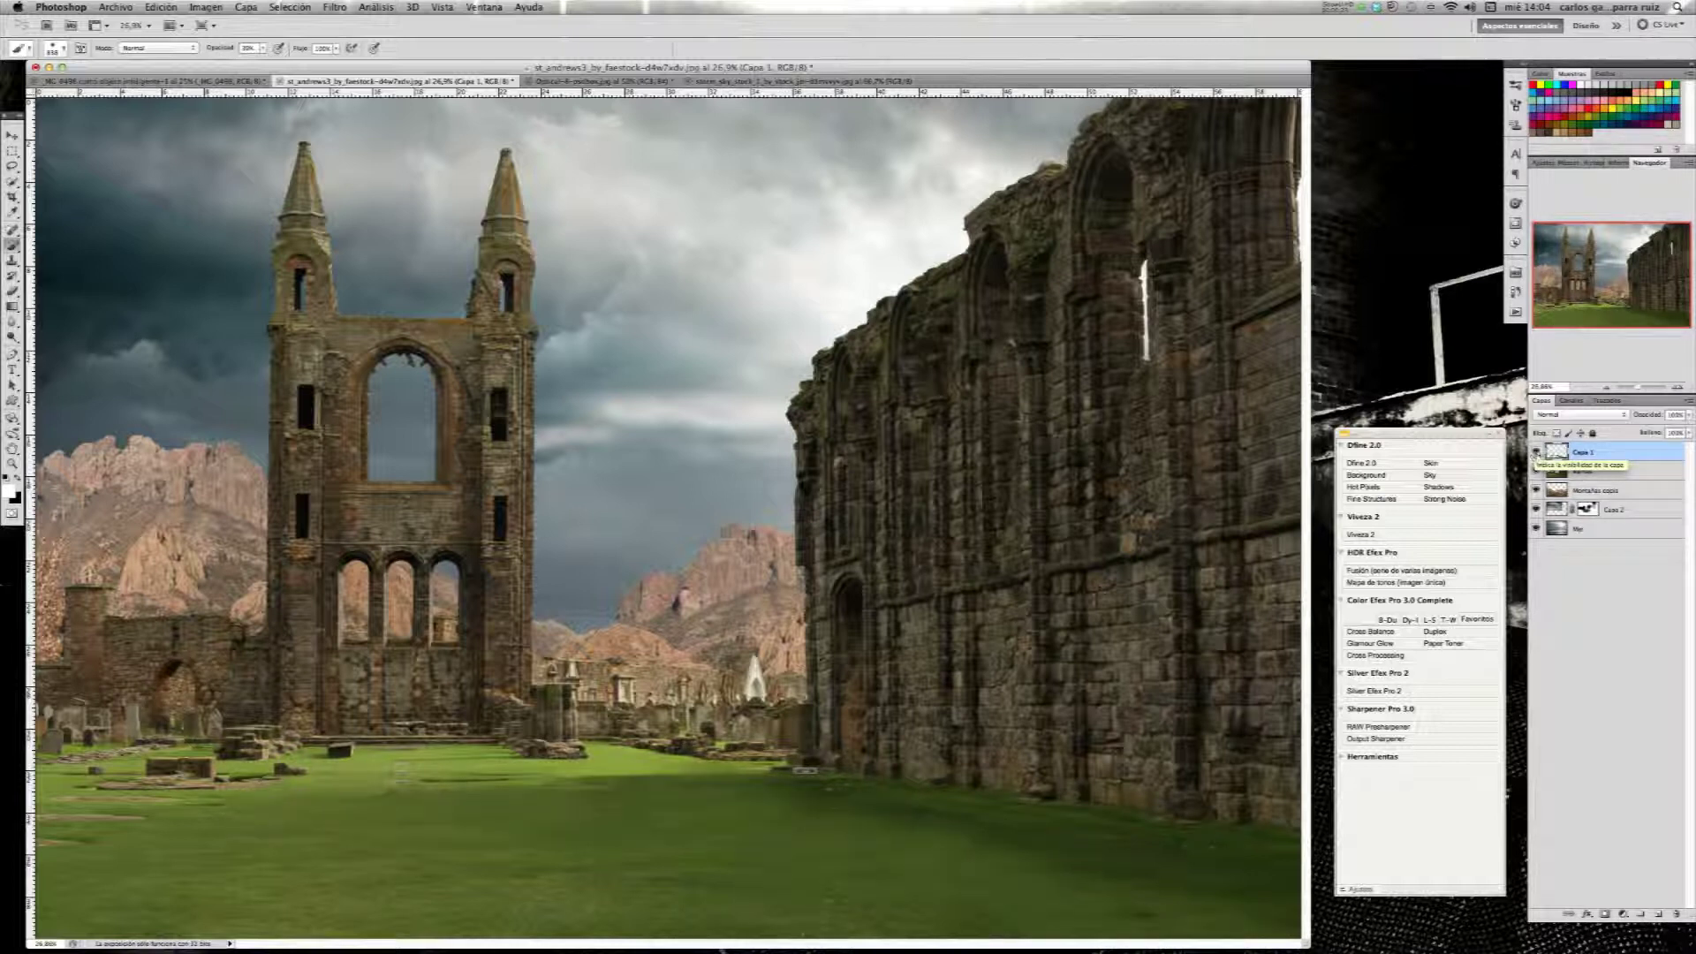
key(super+alt+g)
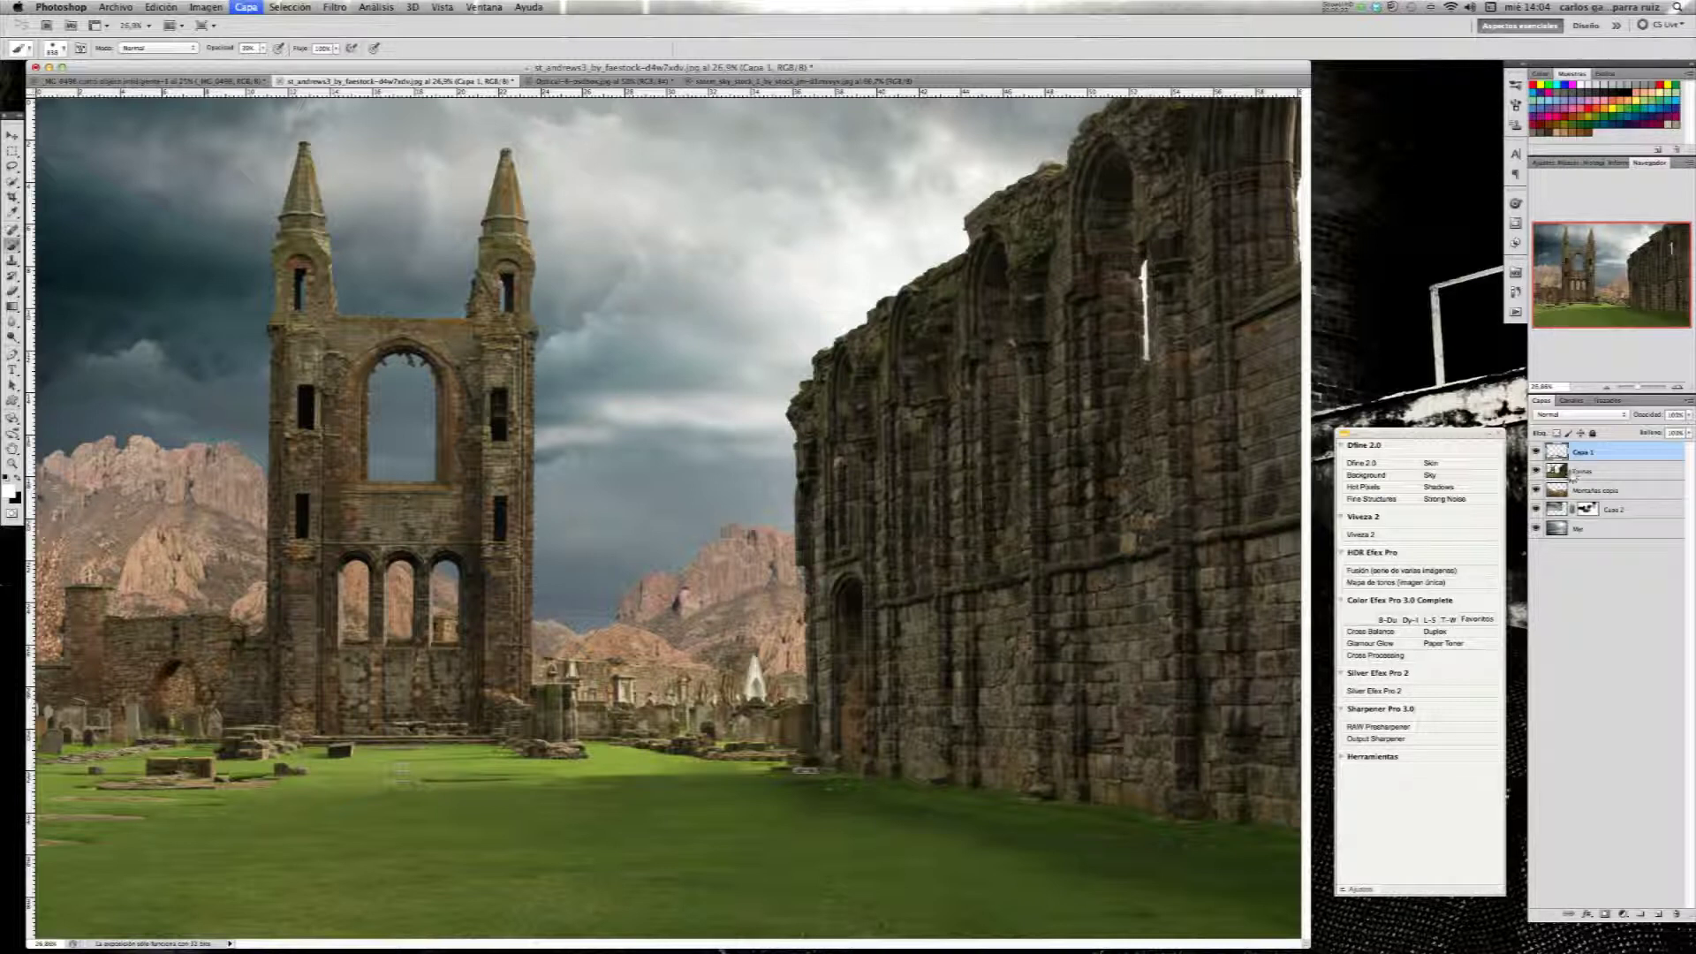
key(super+e)
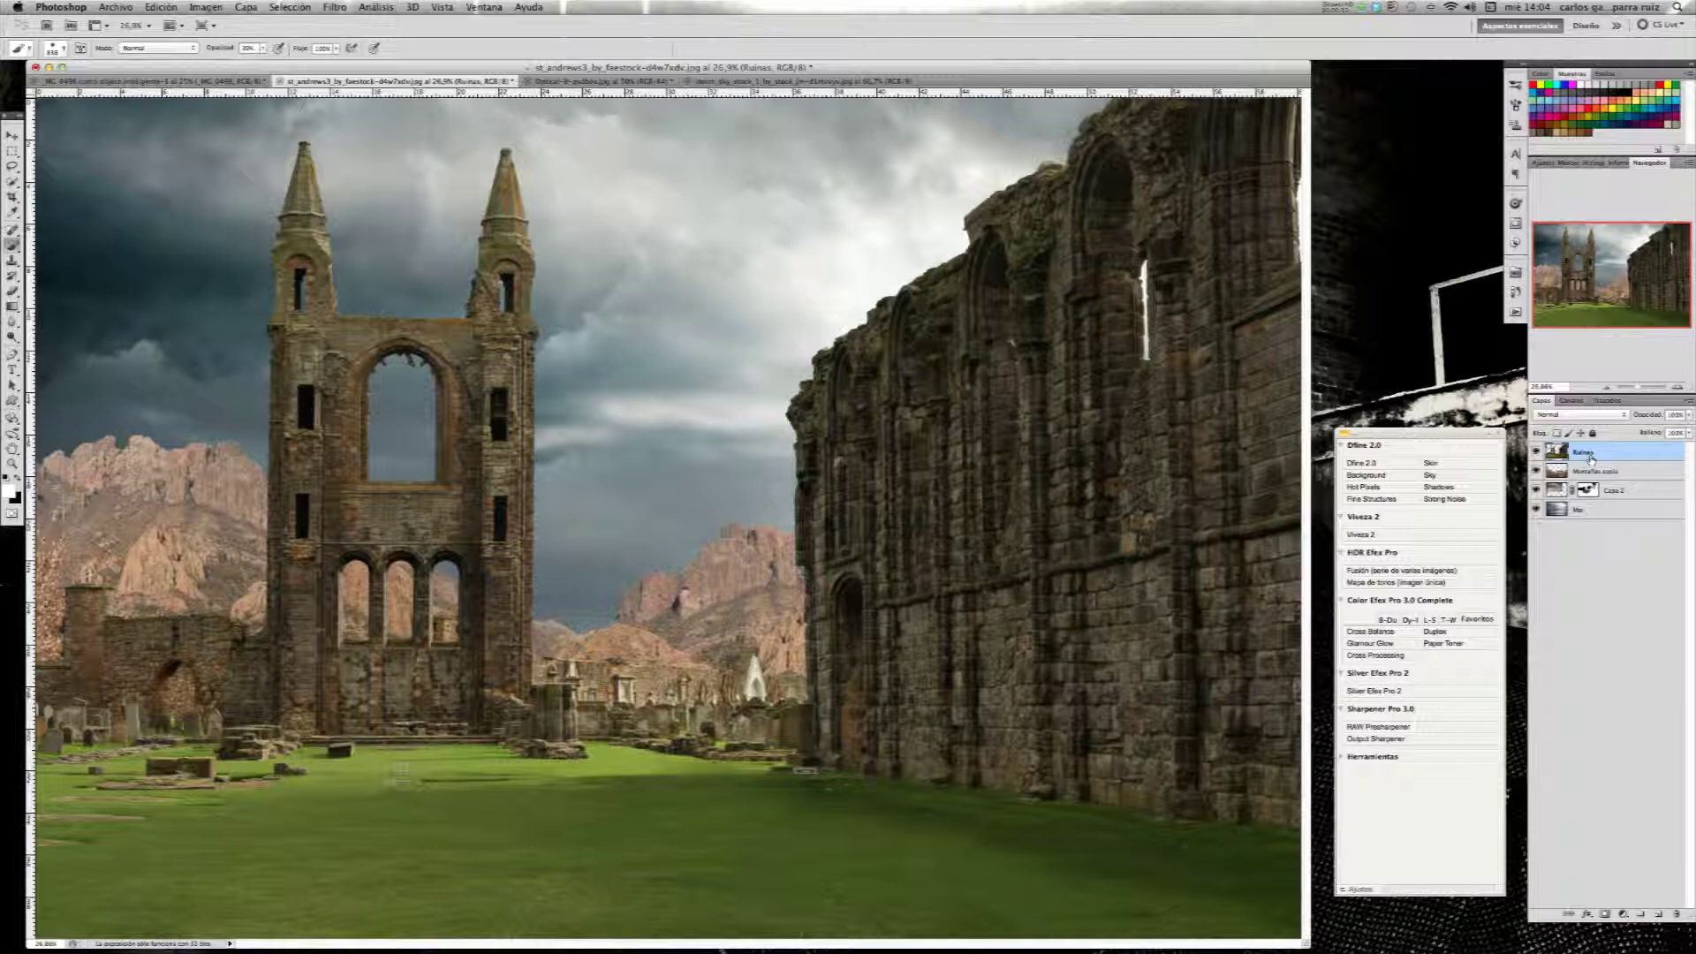
click(1622, 914)
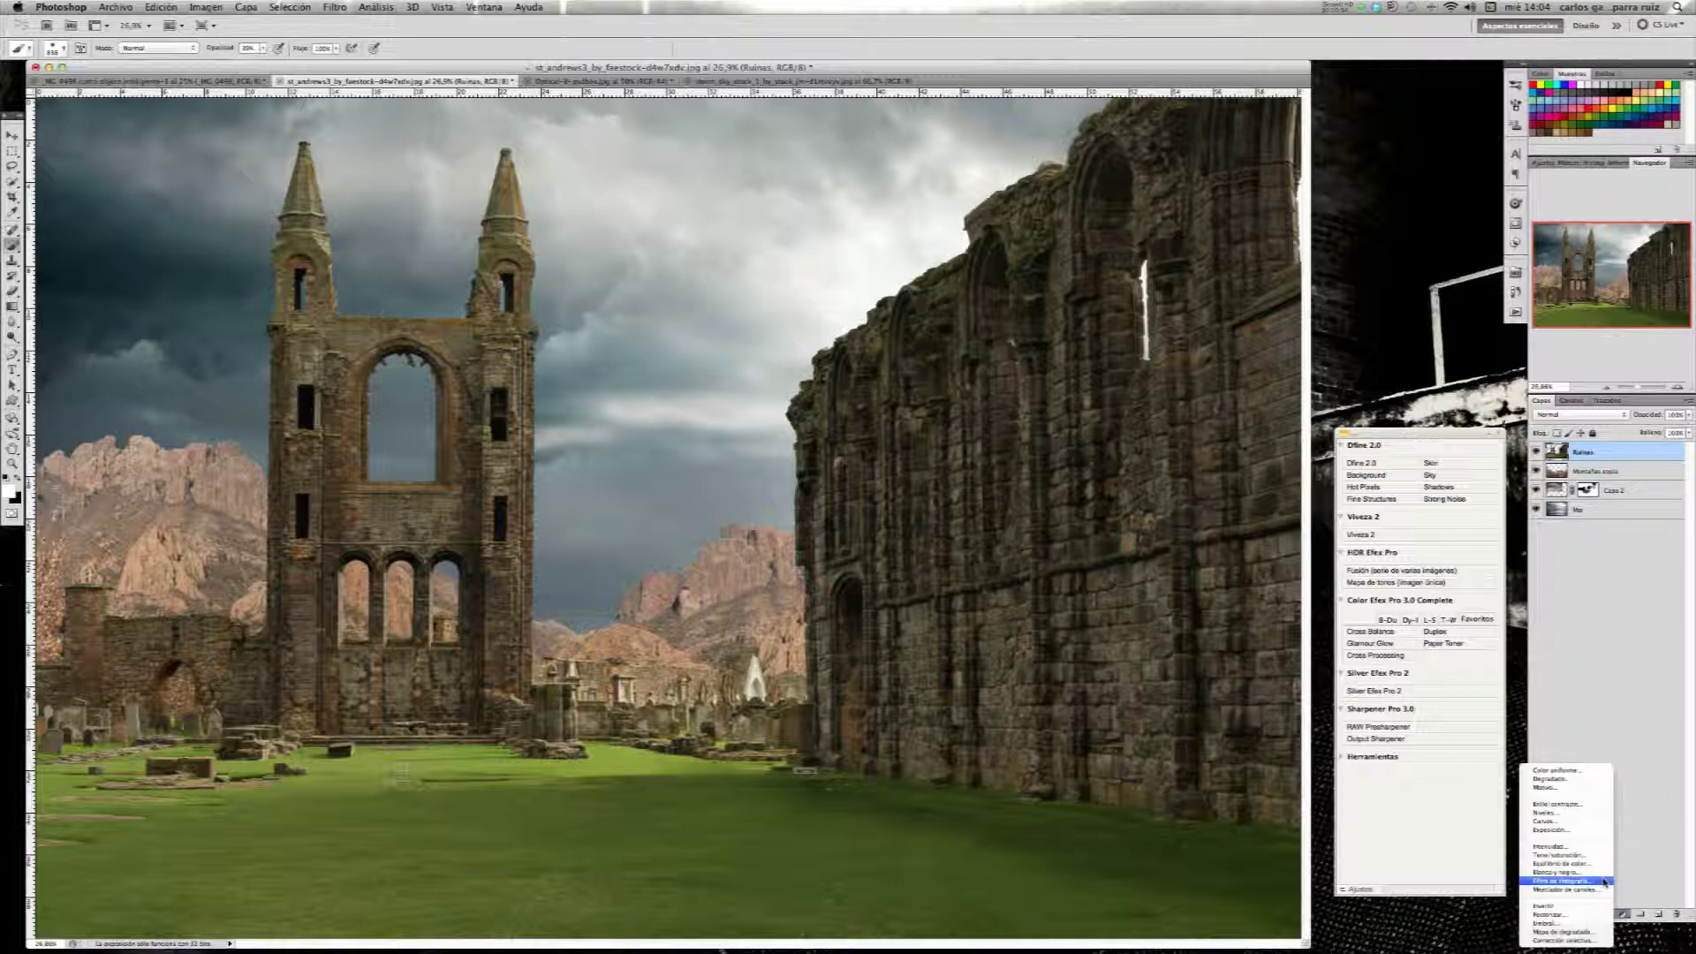
- Add a Levels layer clipped to Ruinas, lifting the gamma slightly and pulling in the white point
click(1585, 812)
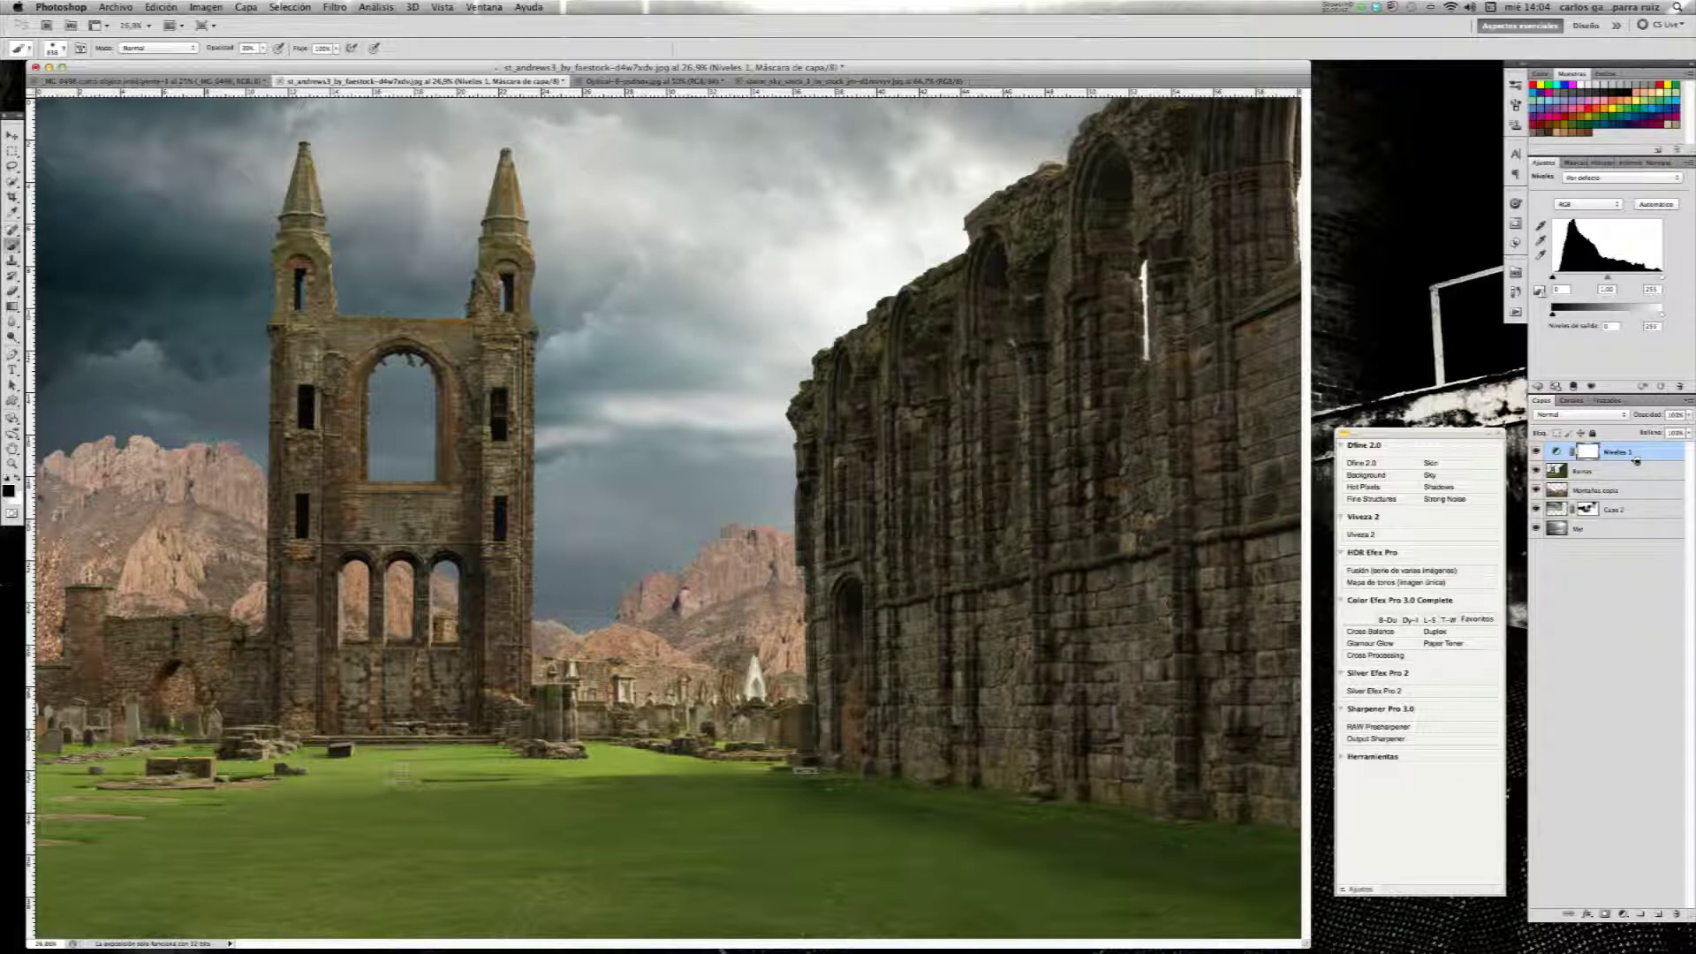
alt+click(1636, 461)
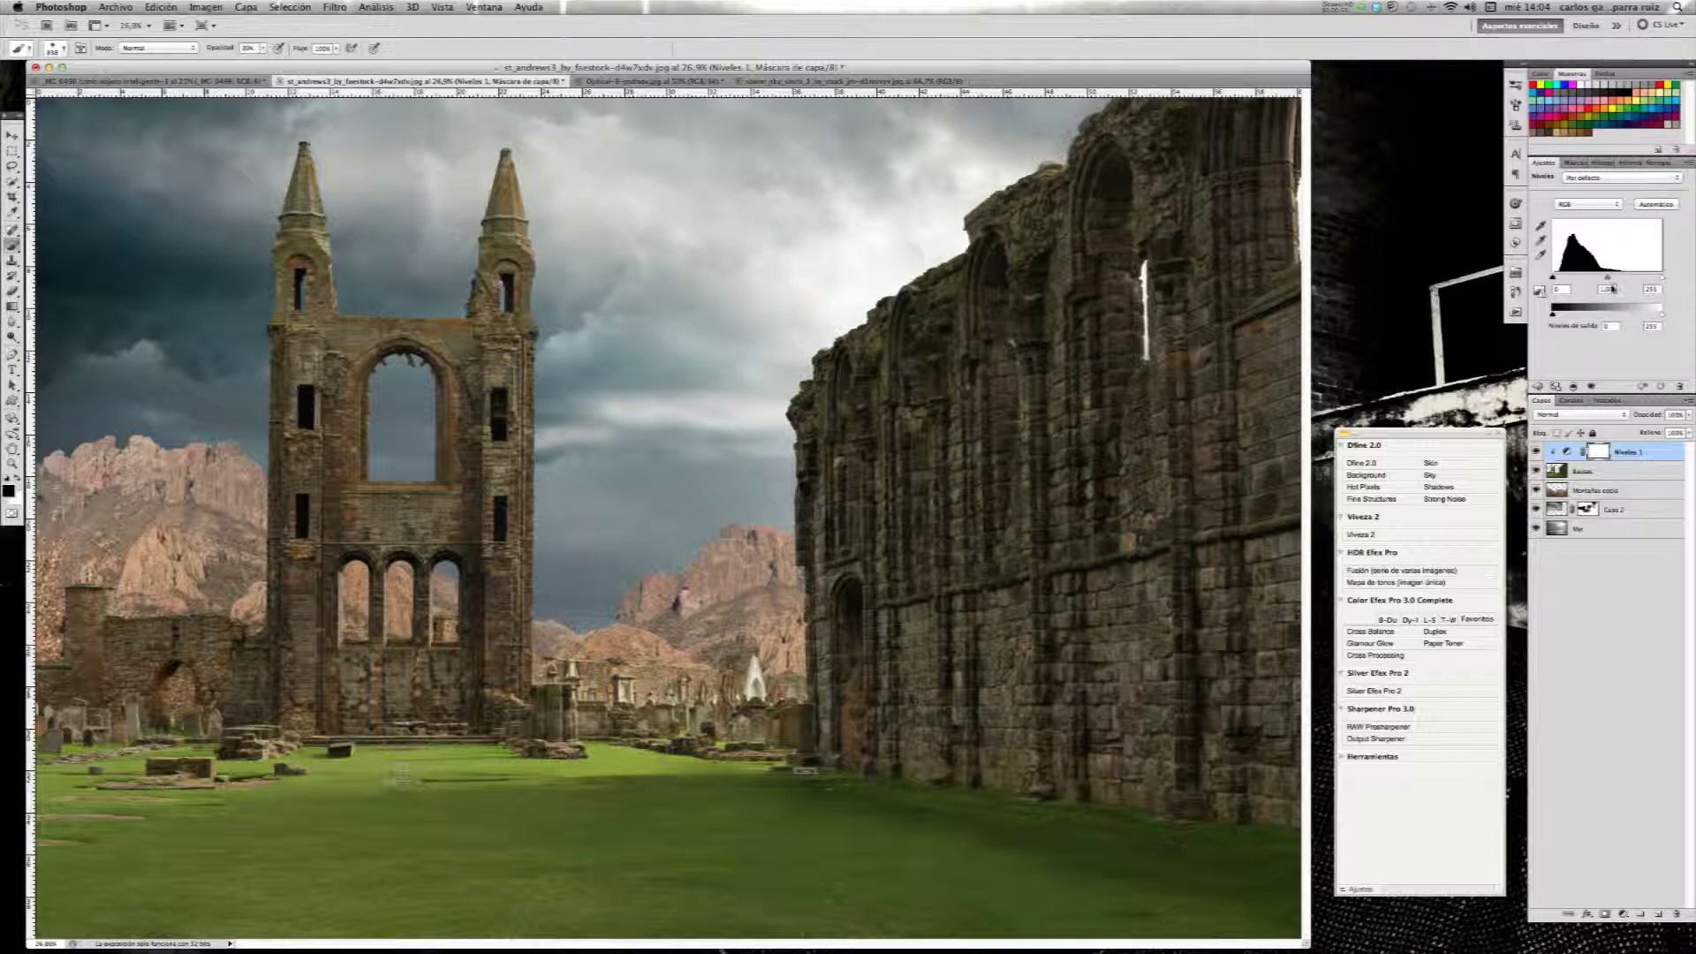
mouse_move(1607, 277)
mouse_down()
mouse_move(1594, 283)
mouse_move(1652, 280)
mouse_up()
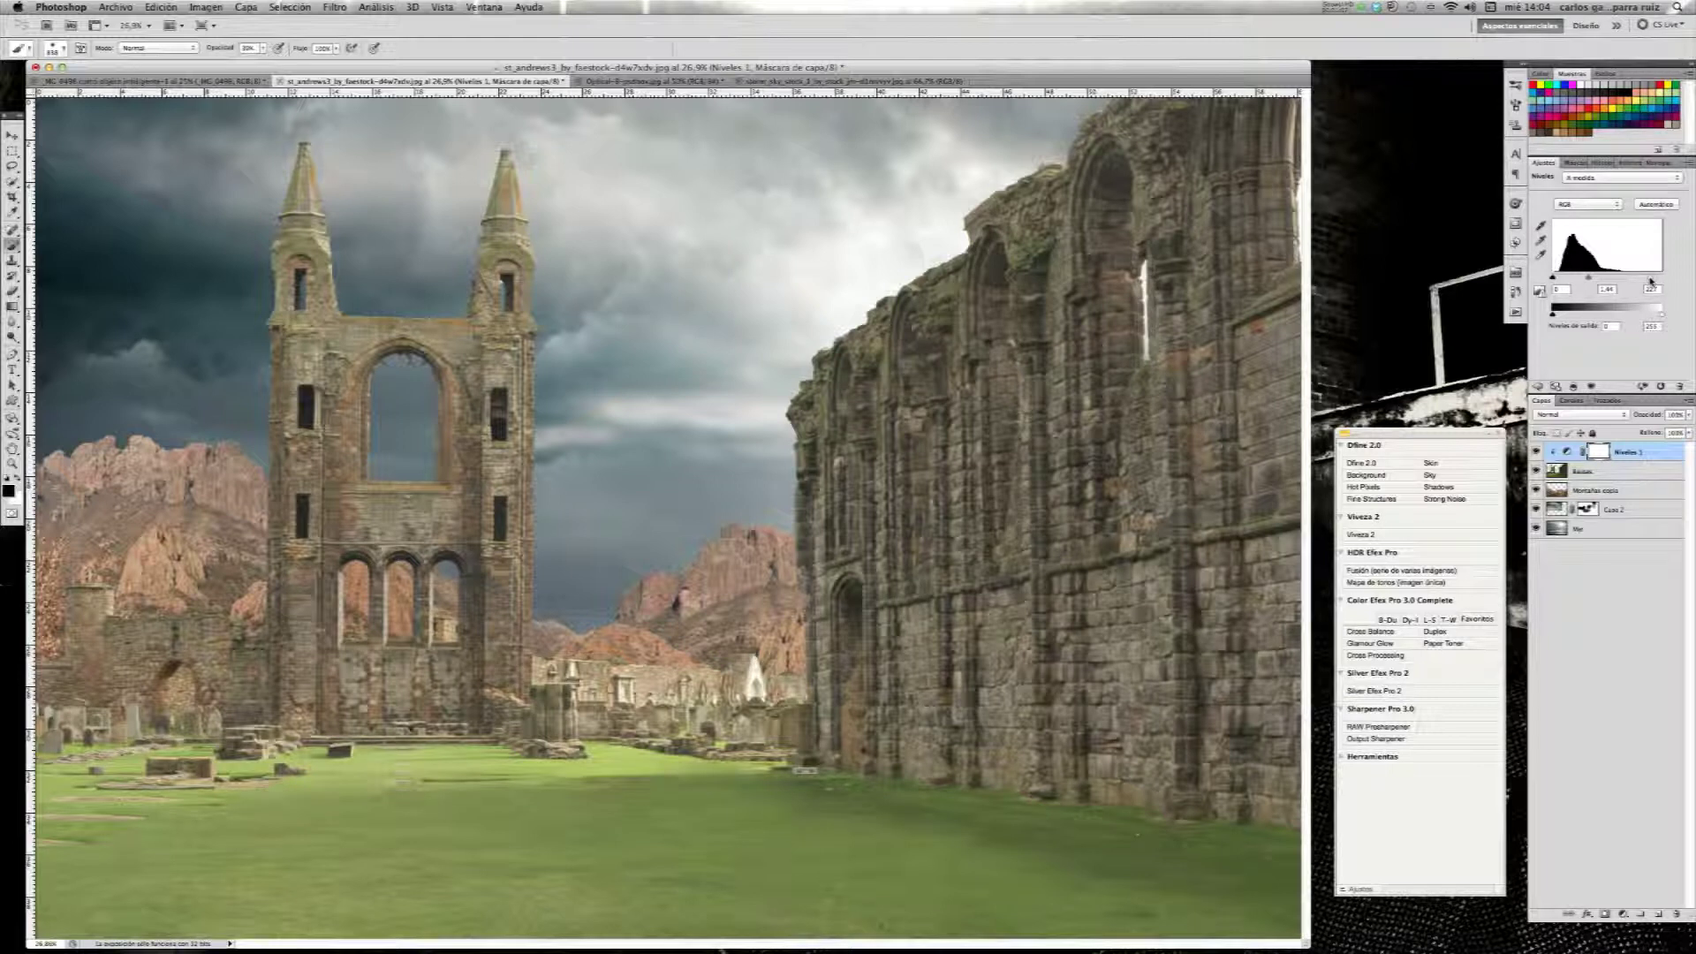
drag(1650, 281, 1657, 281)
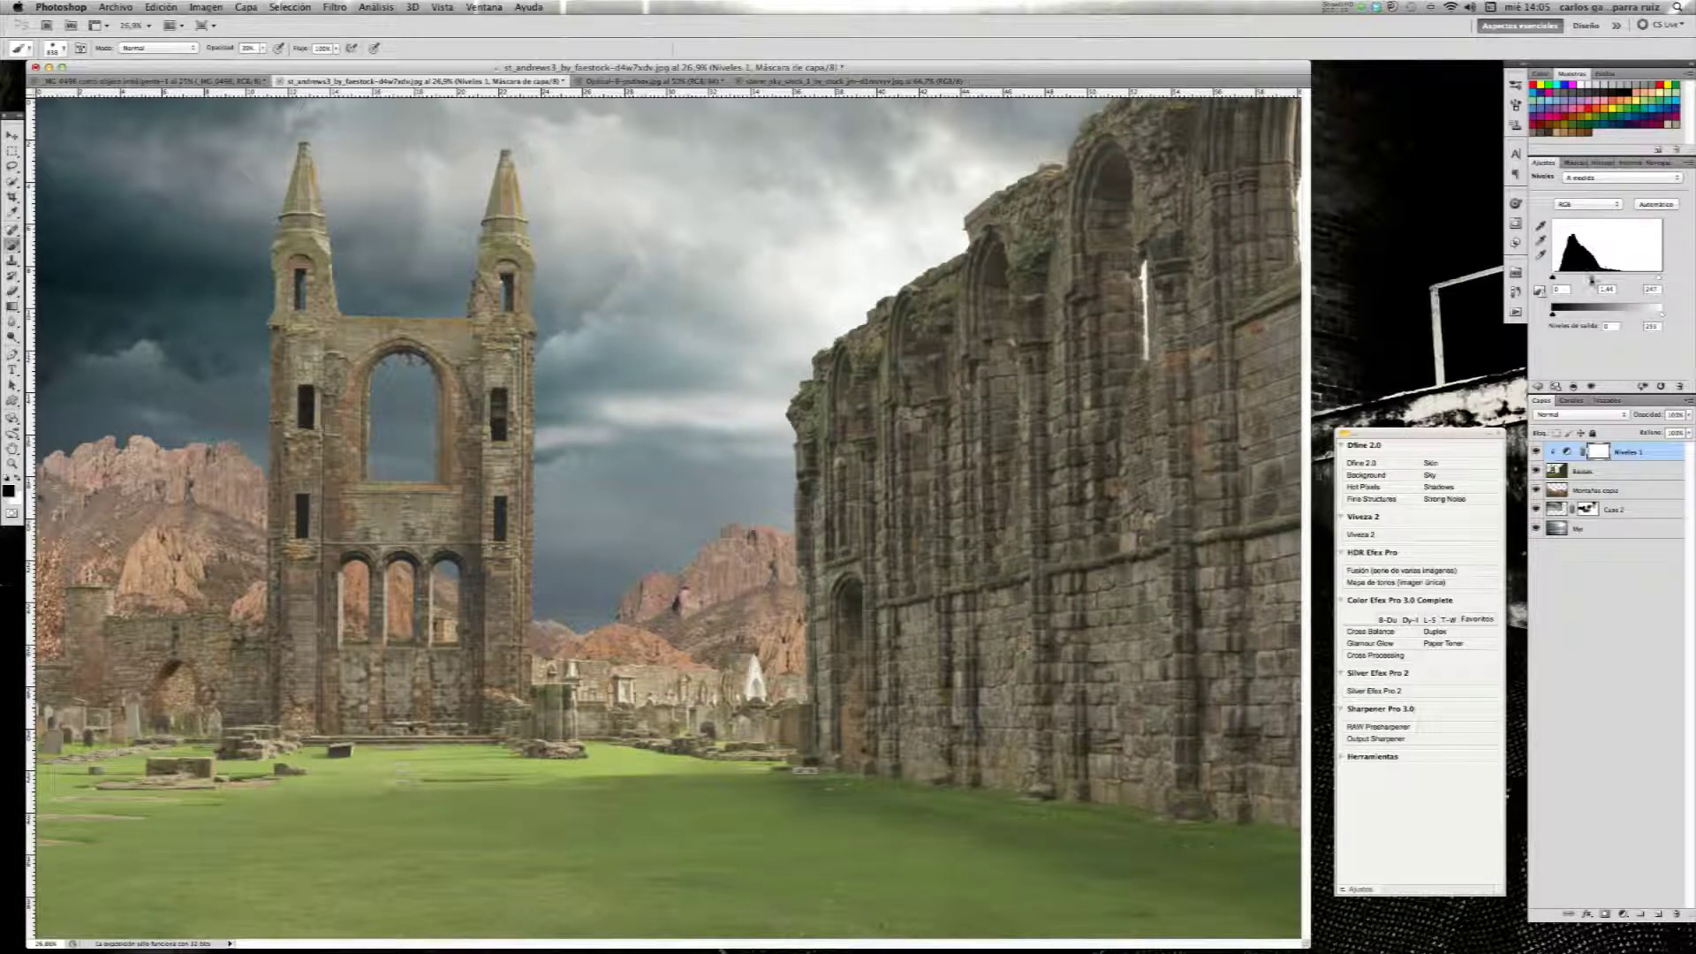
drag(1592, 280, 1602, 280)
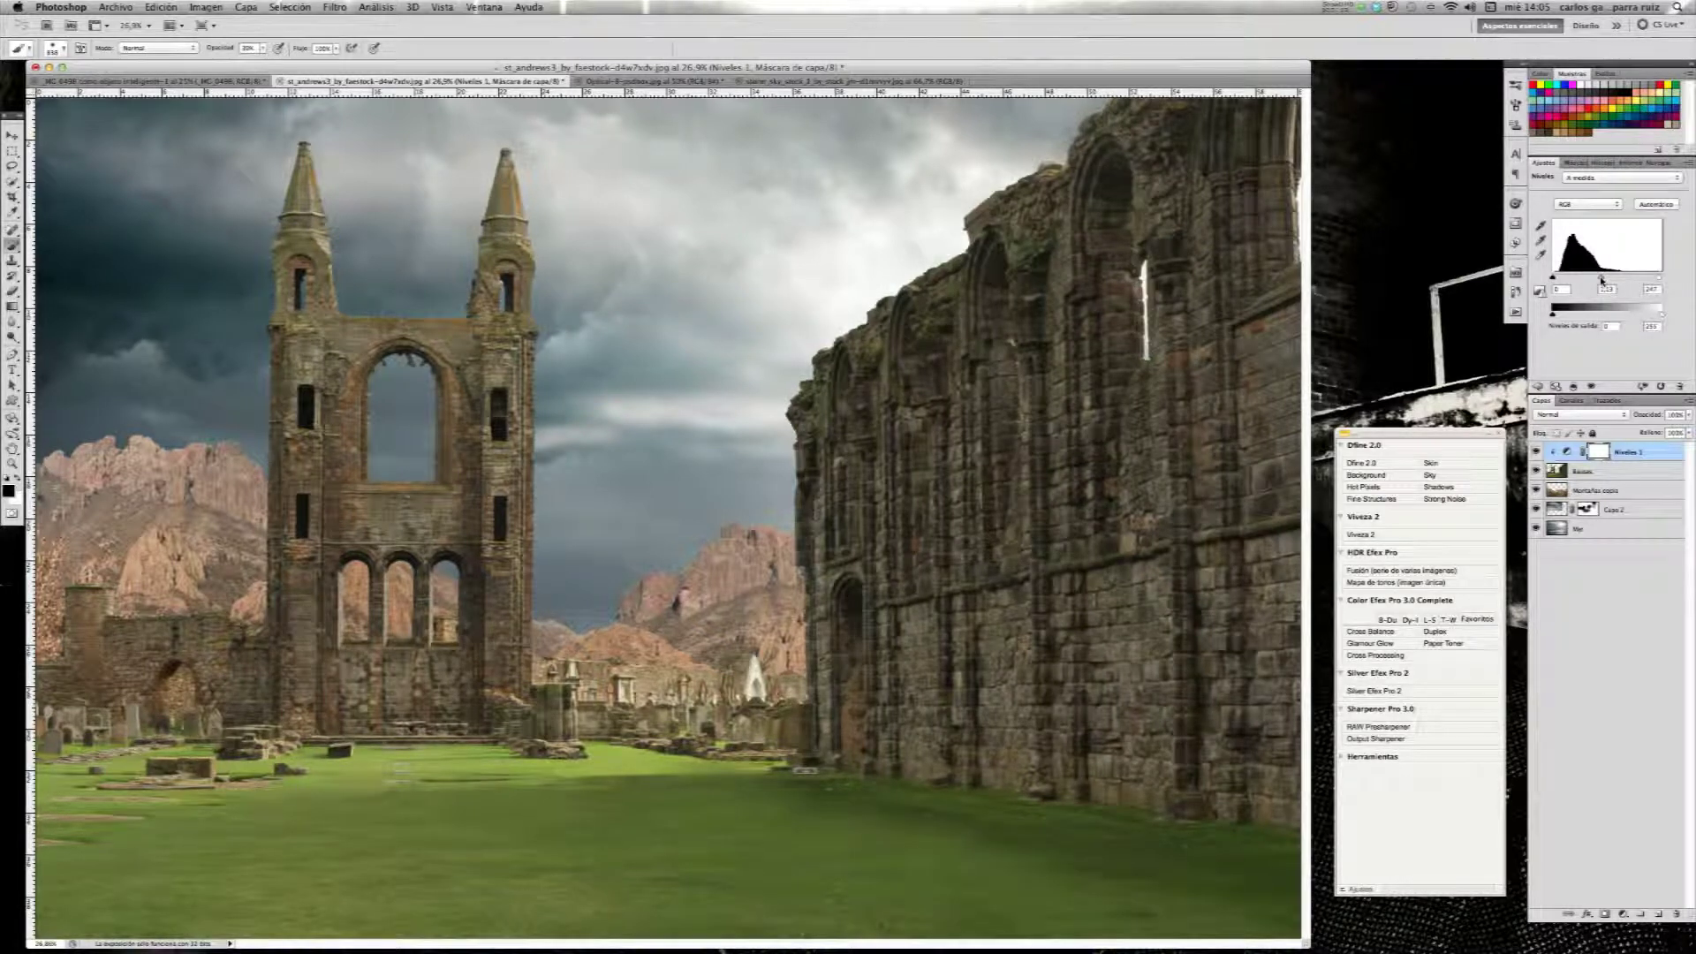
drag(1603, 280, 1599, 280)
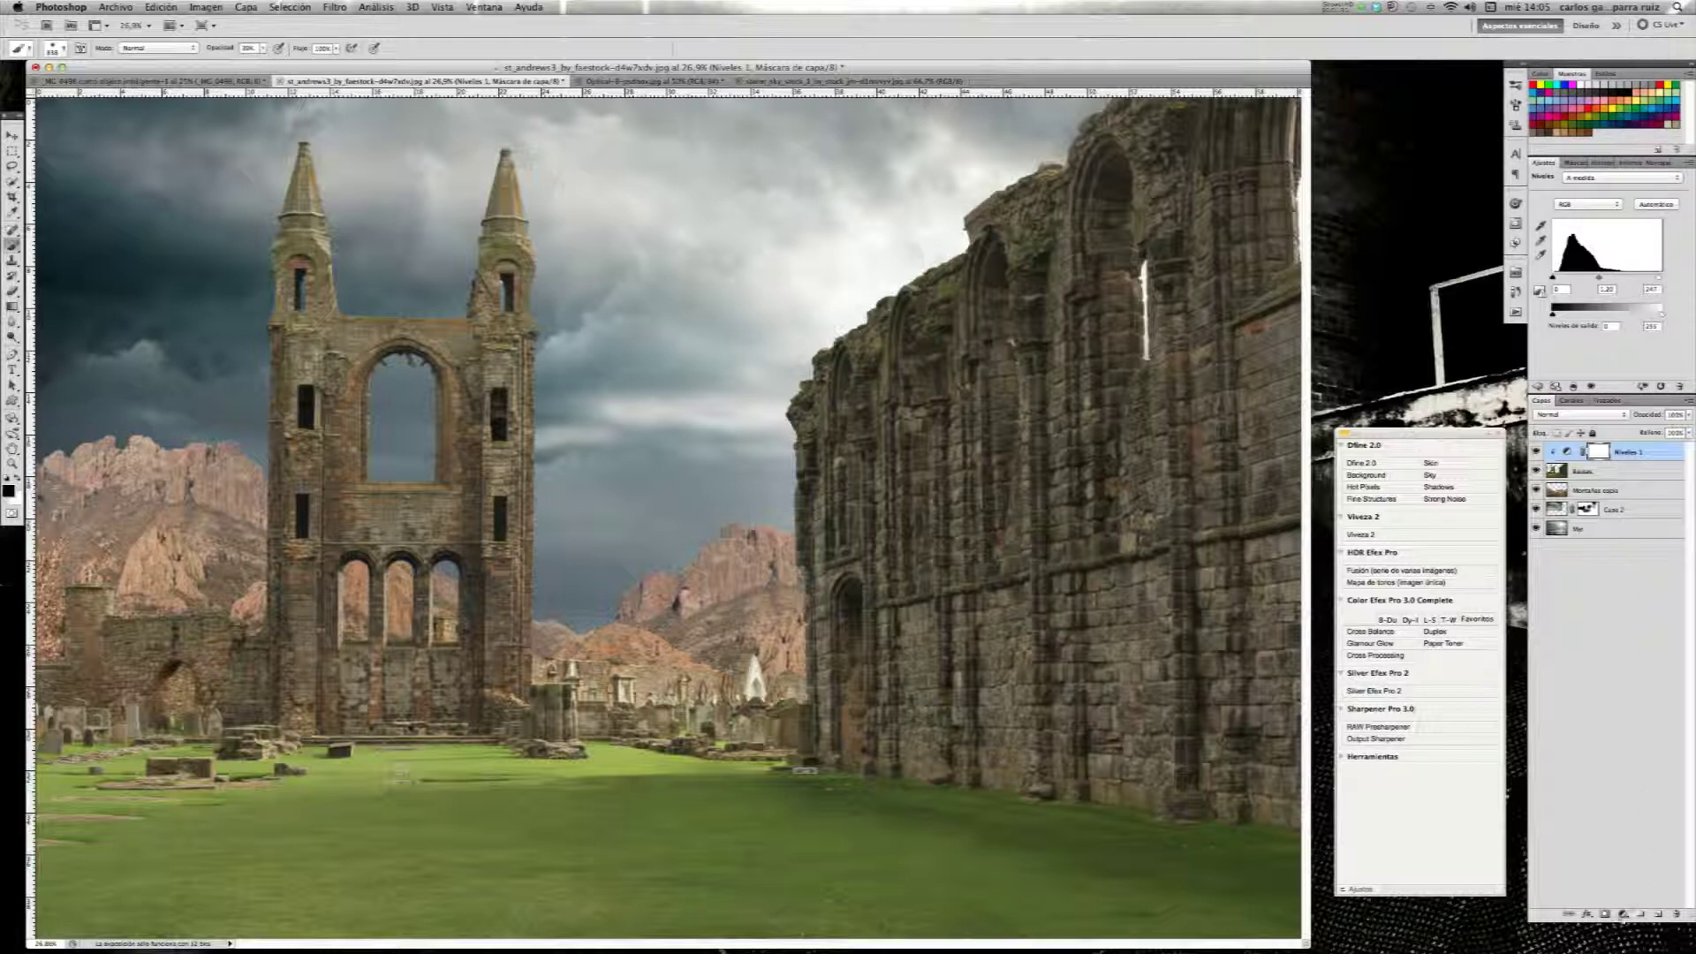
- Add a Hue/Saturation adjustment with saturation lowered to about -54
click(1623, 915)
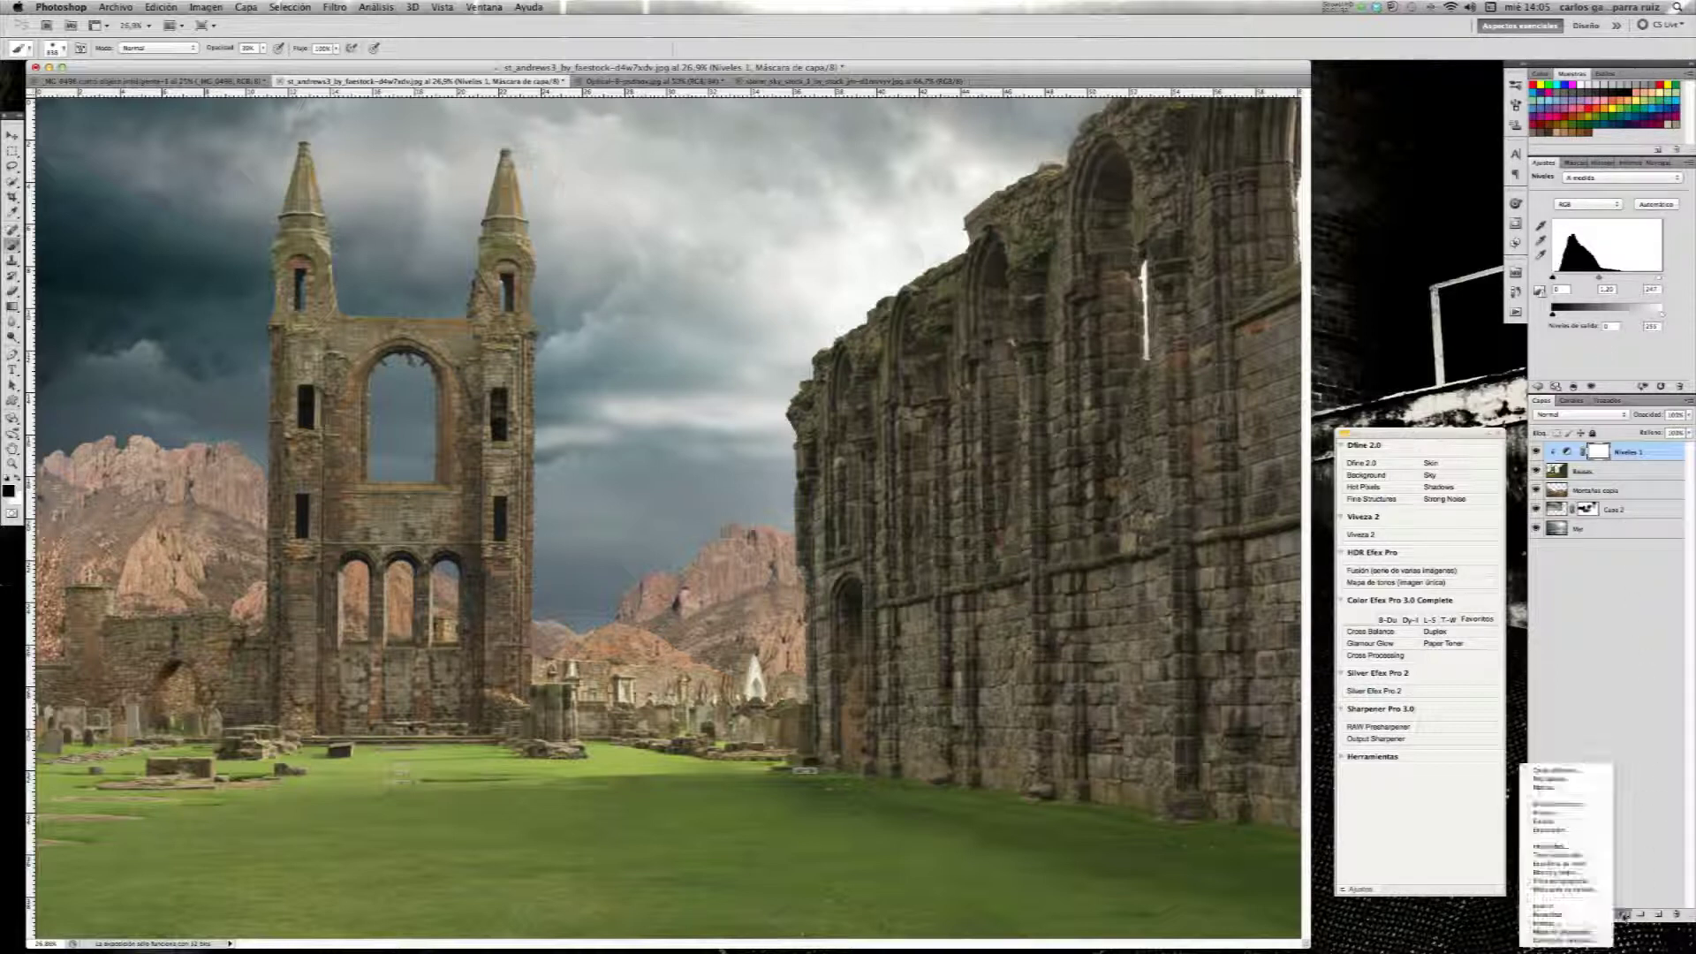
click(1590, 855)
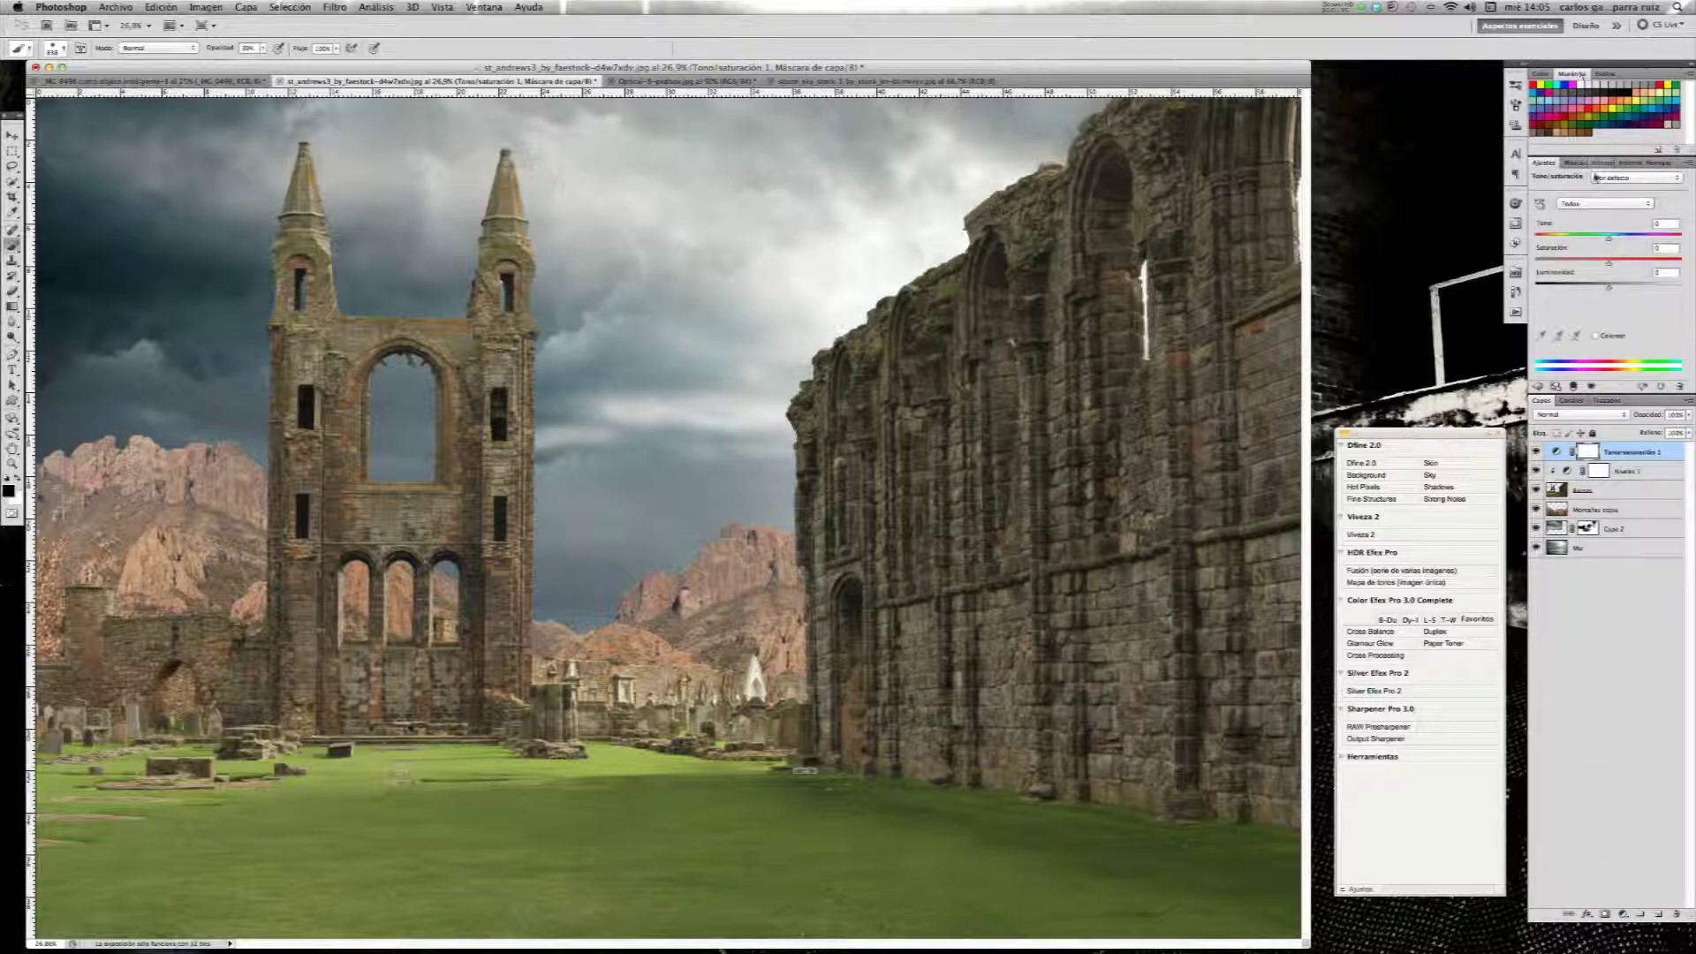
drag(1609, 264, 1571, 271)
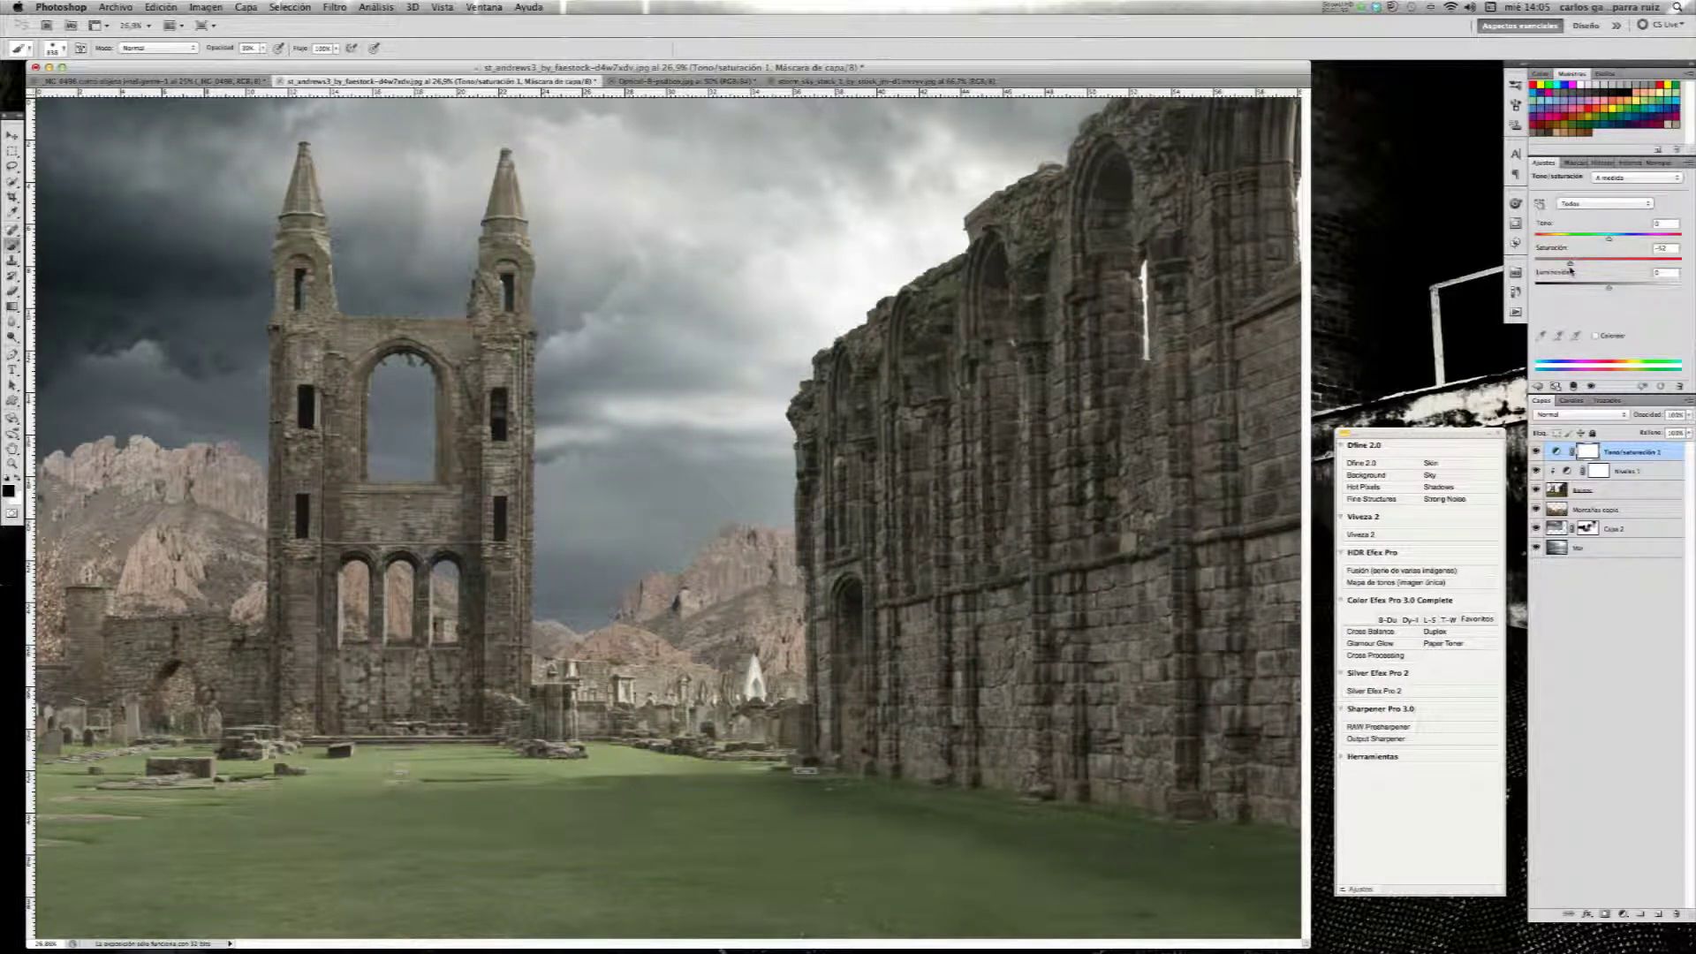
drag(1570, 269, 1569, 271)
- Clip the desaturation to the ruins layer and toggle it to compare before and after
alt+click(1661, 461)
click(1537, 452)
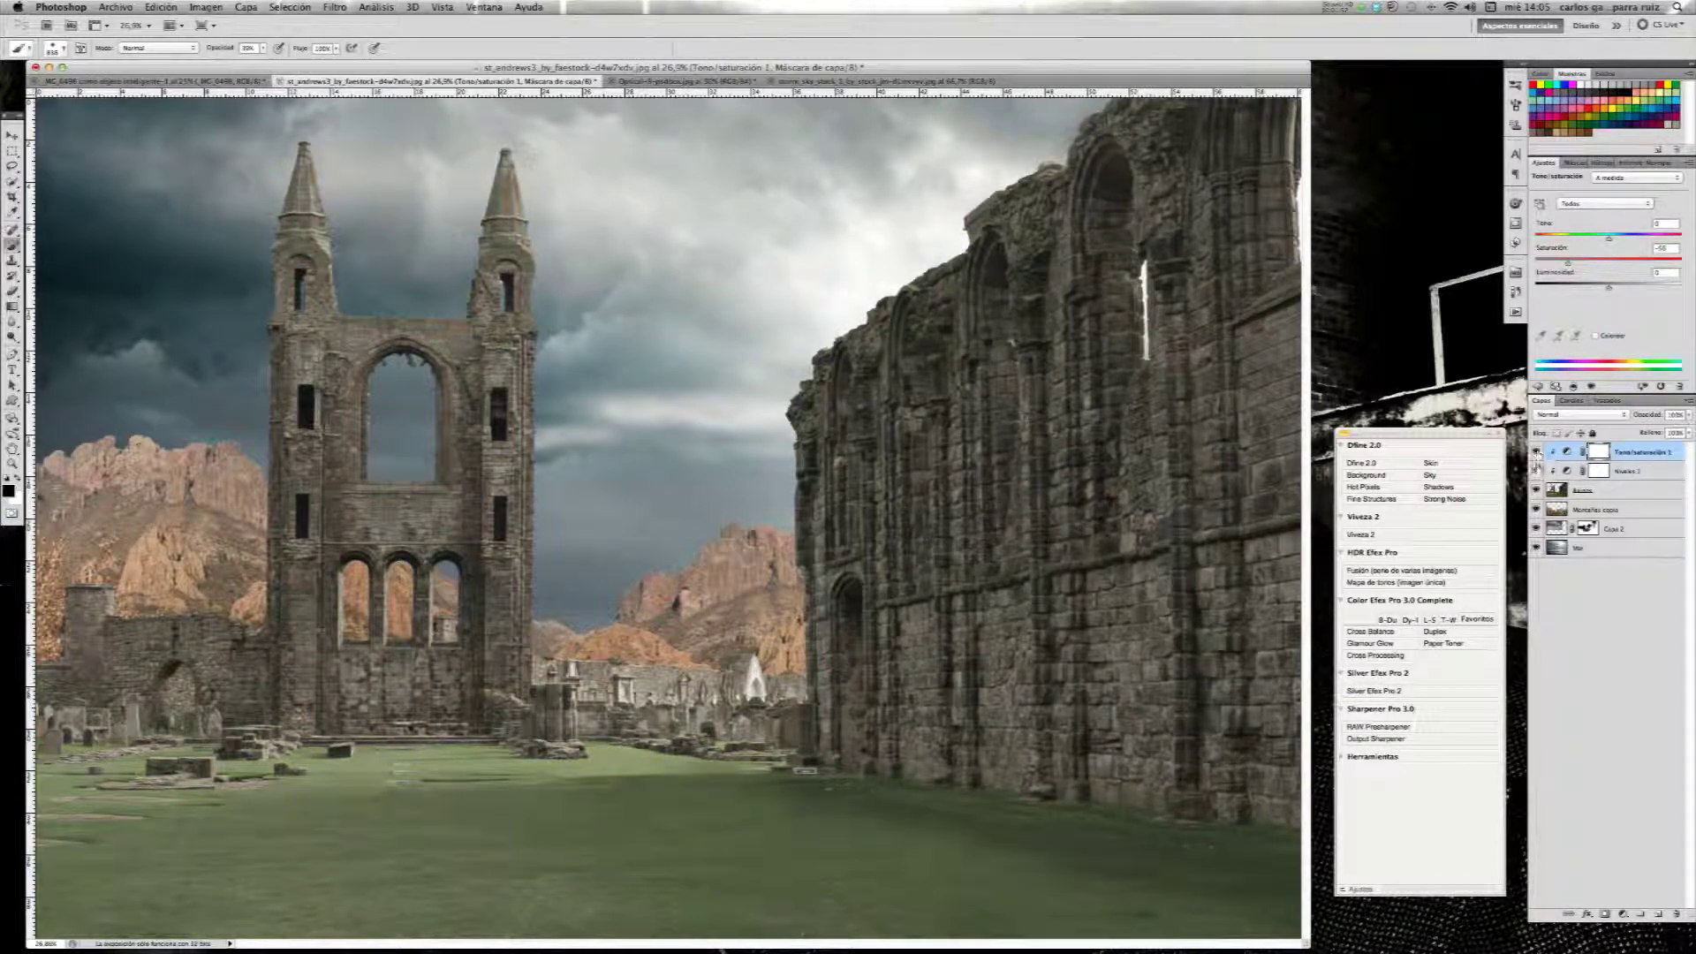
click(1537, 453)
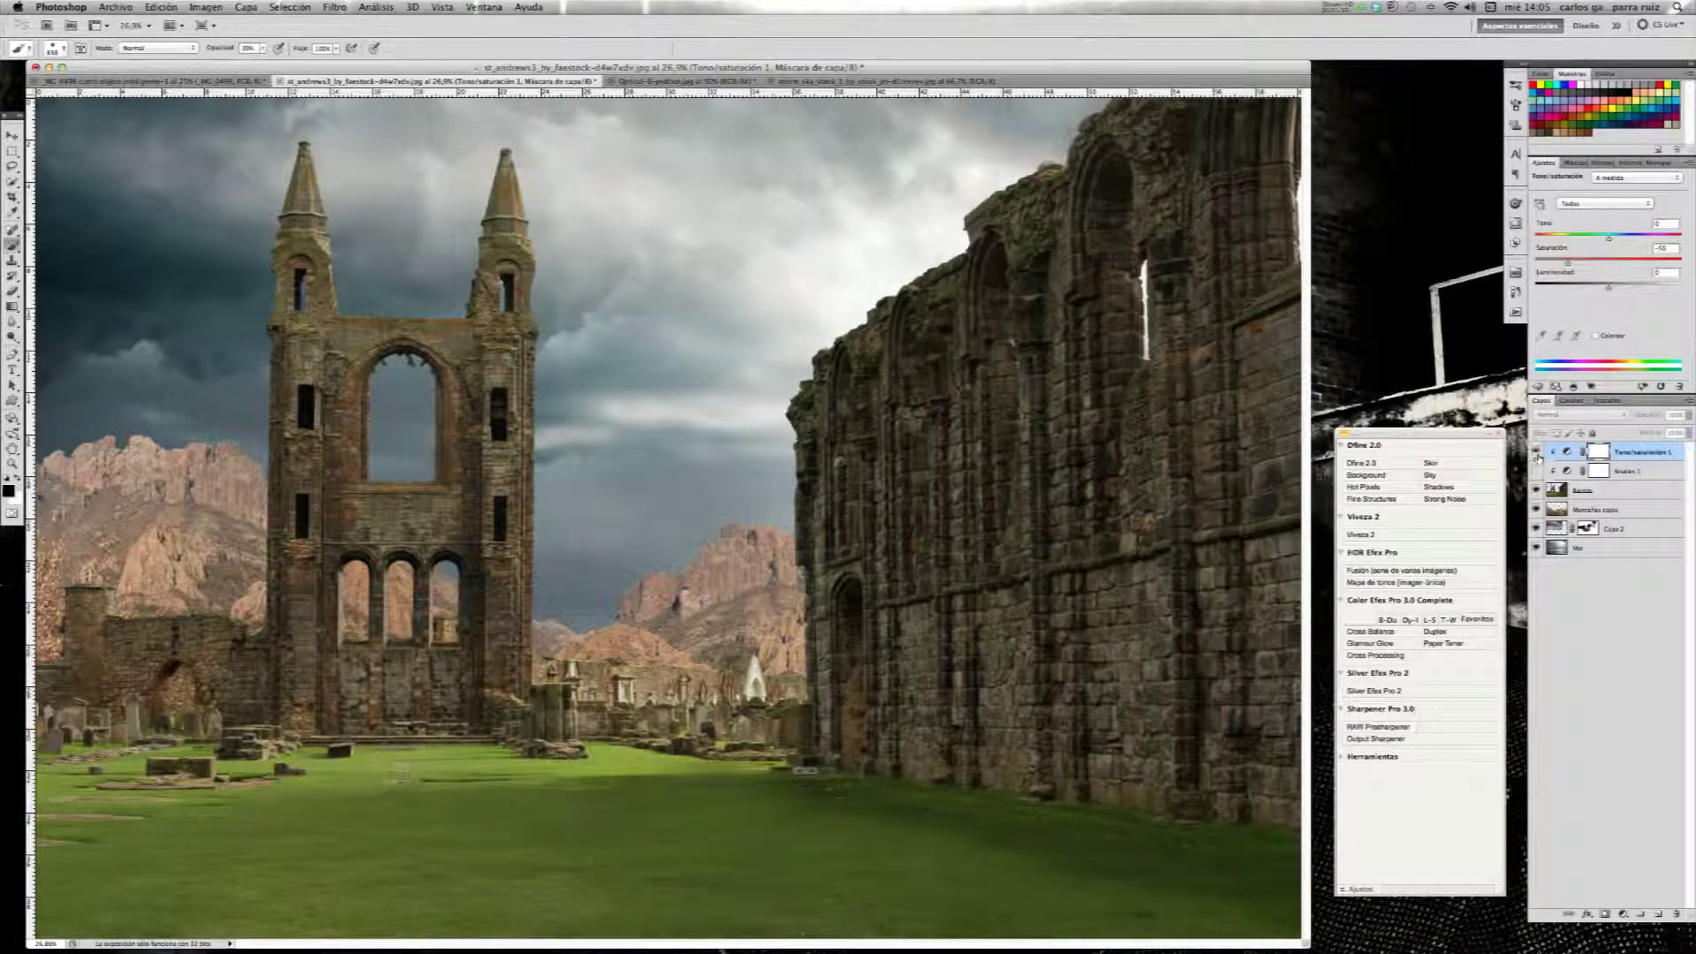
click(1538, 468)
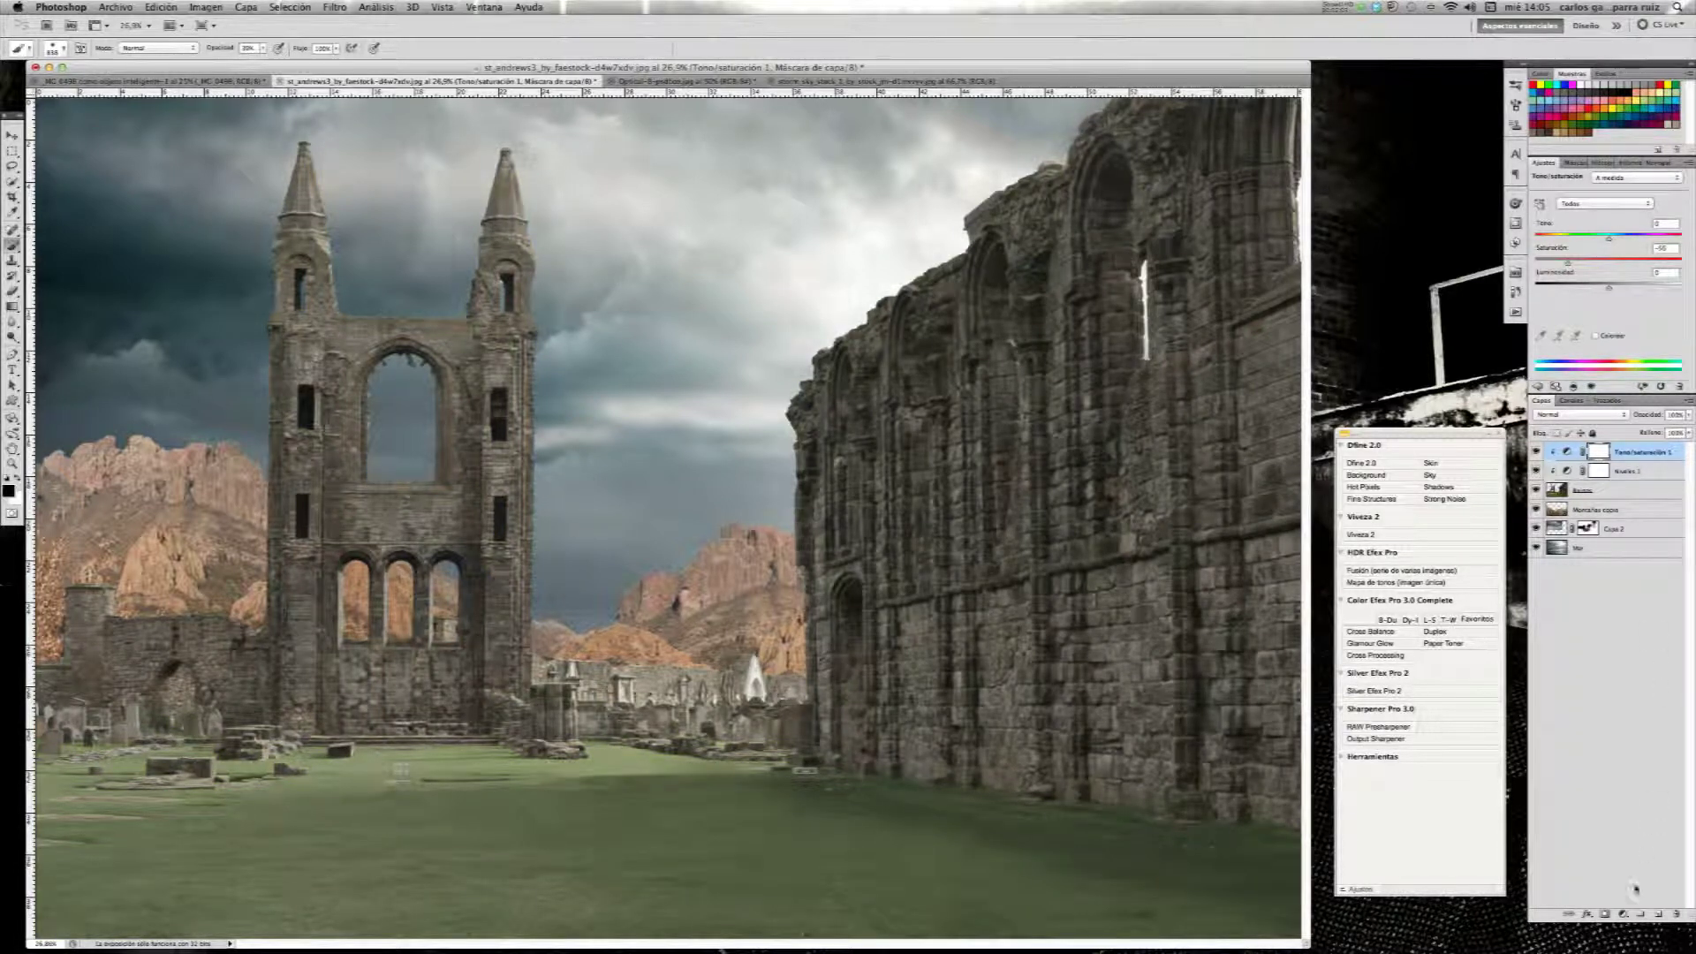
click(1624, 915)
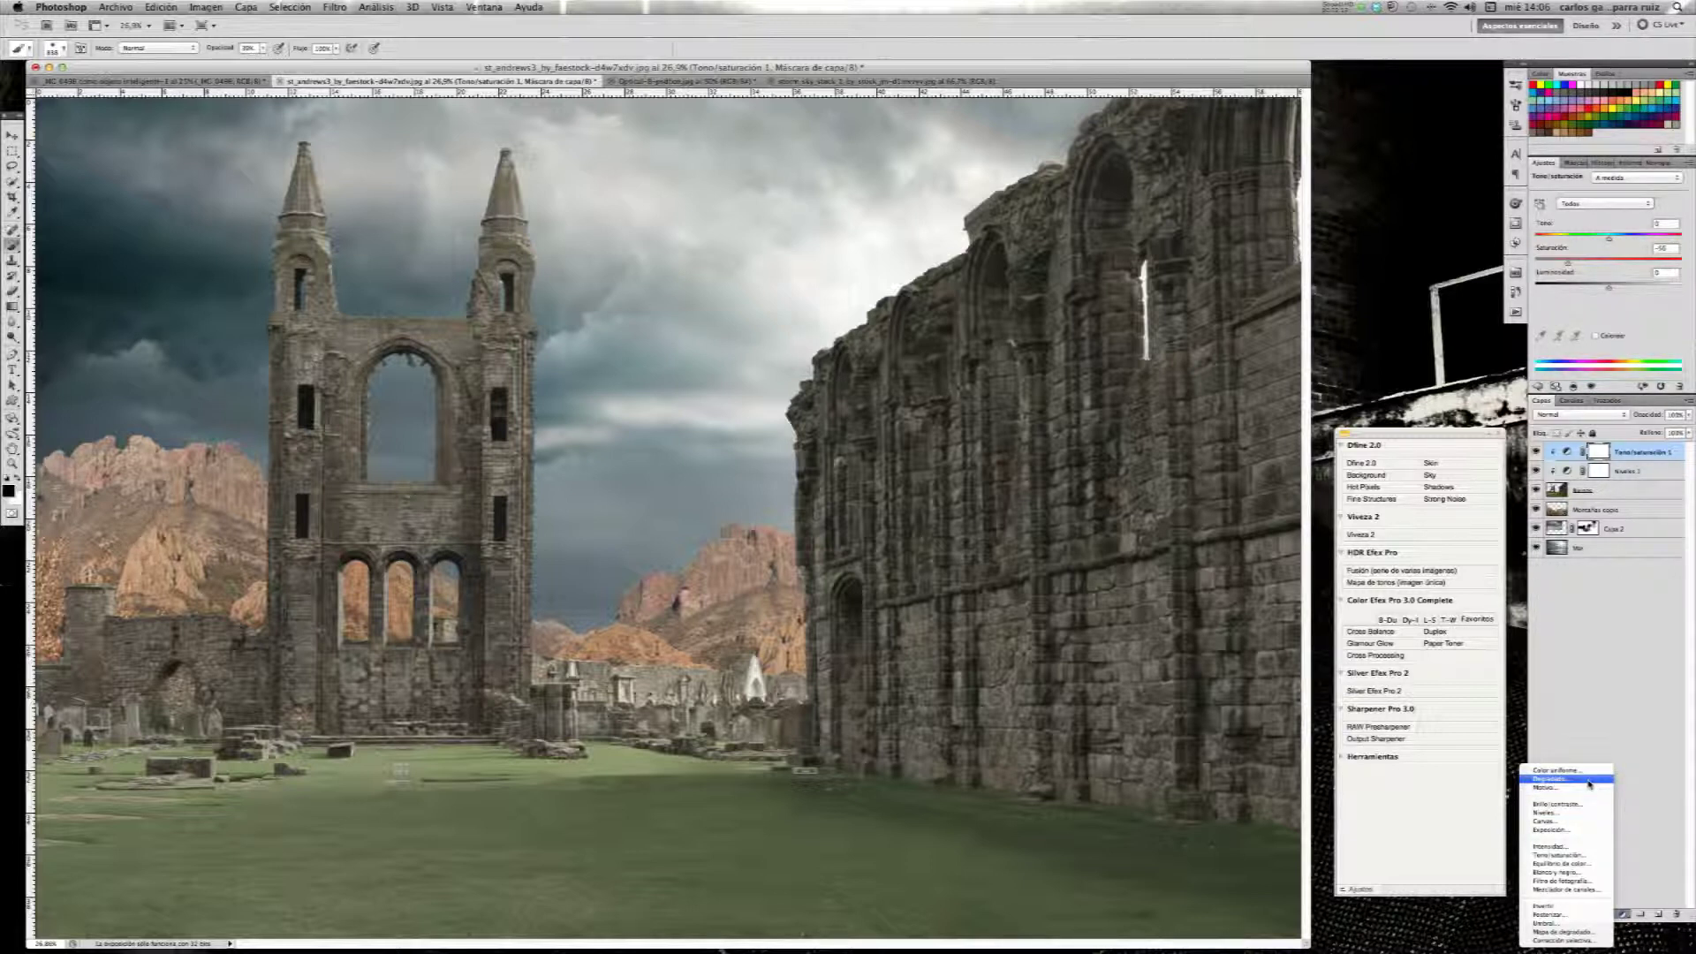
- Add a Gradient Map and set its shadow stop colour to 16445f
click(1585, 932)
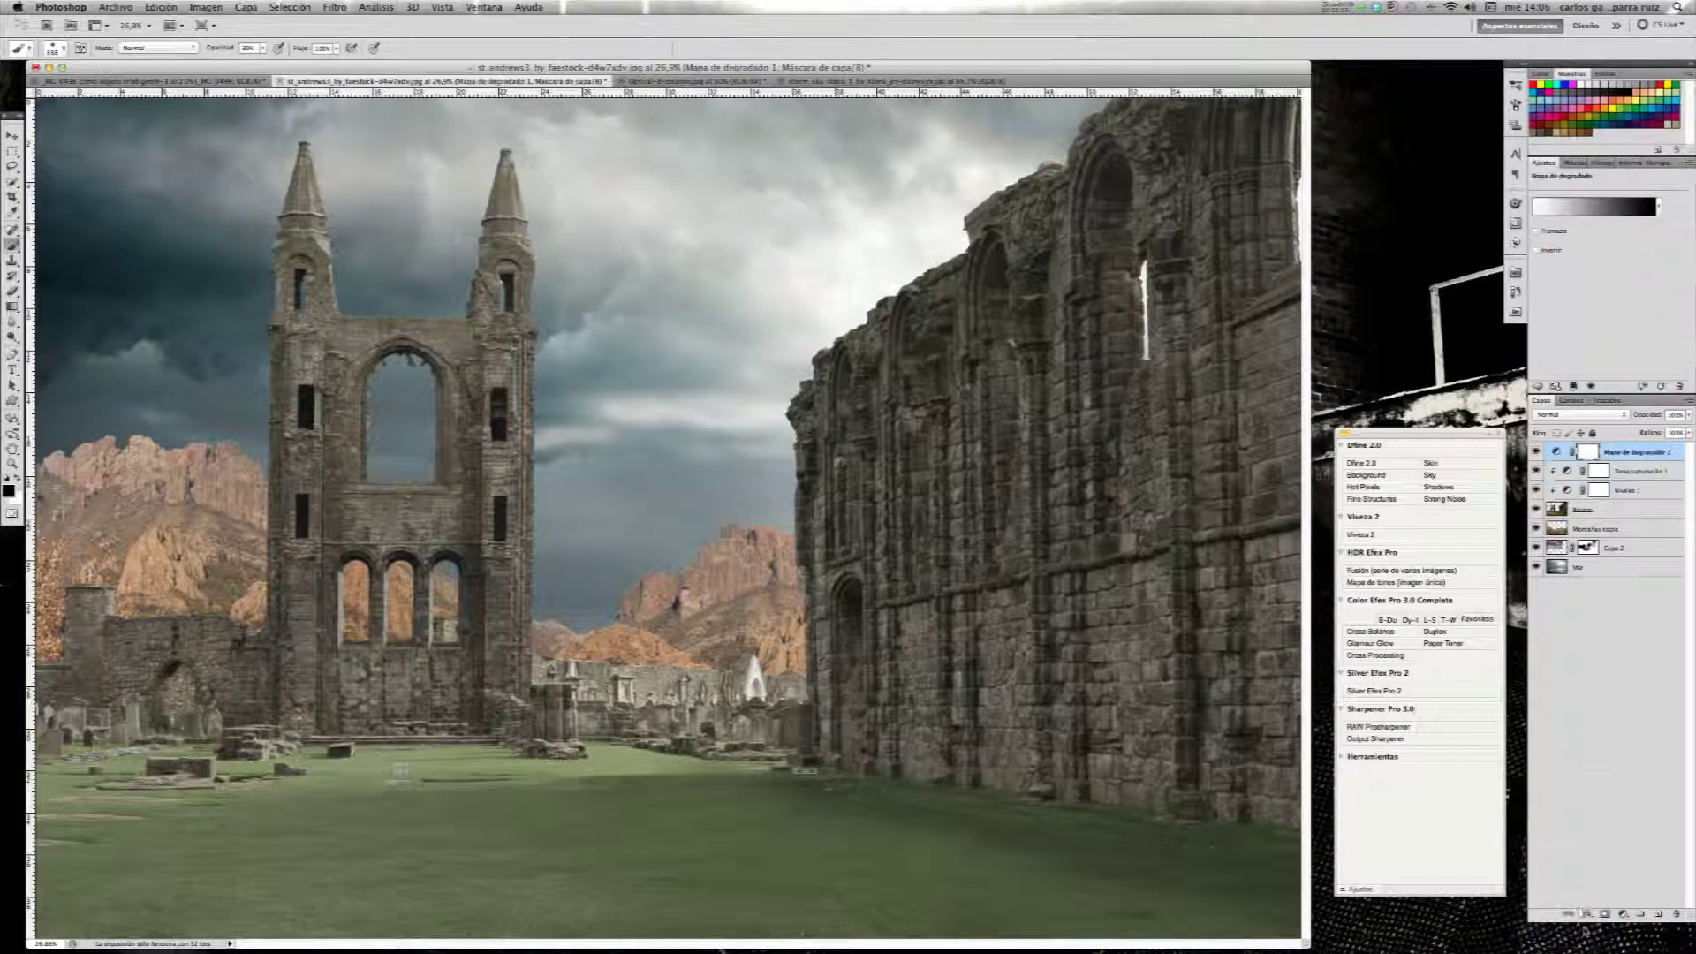
click(1590, 207)
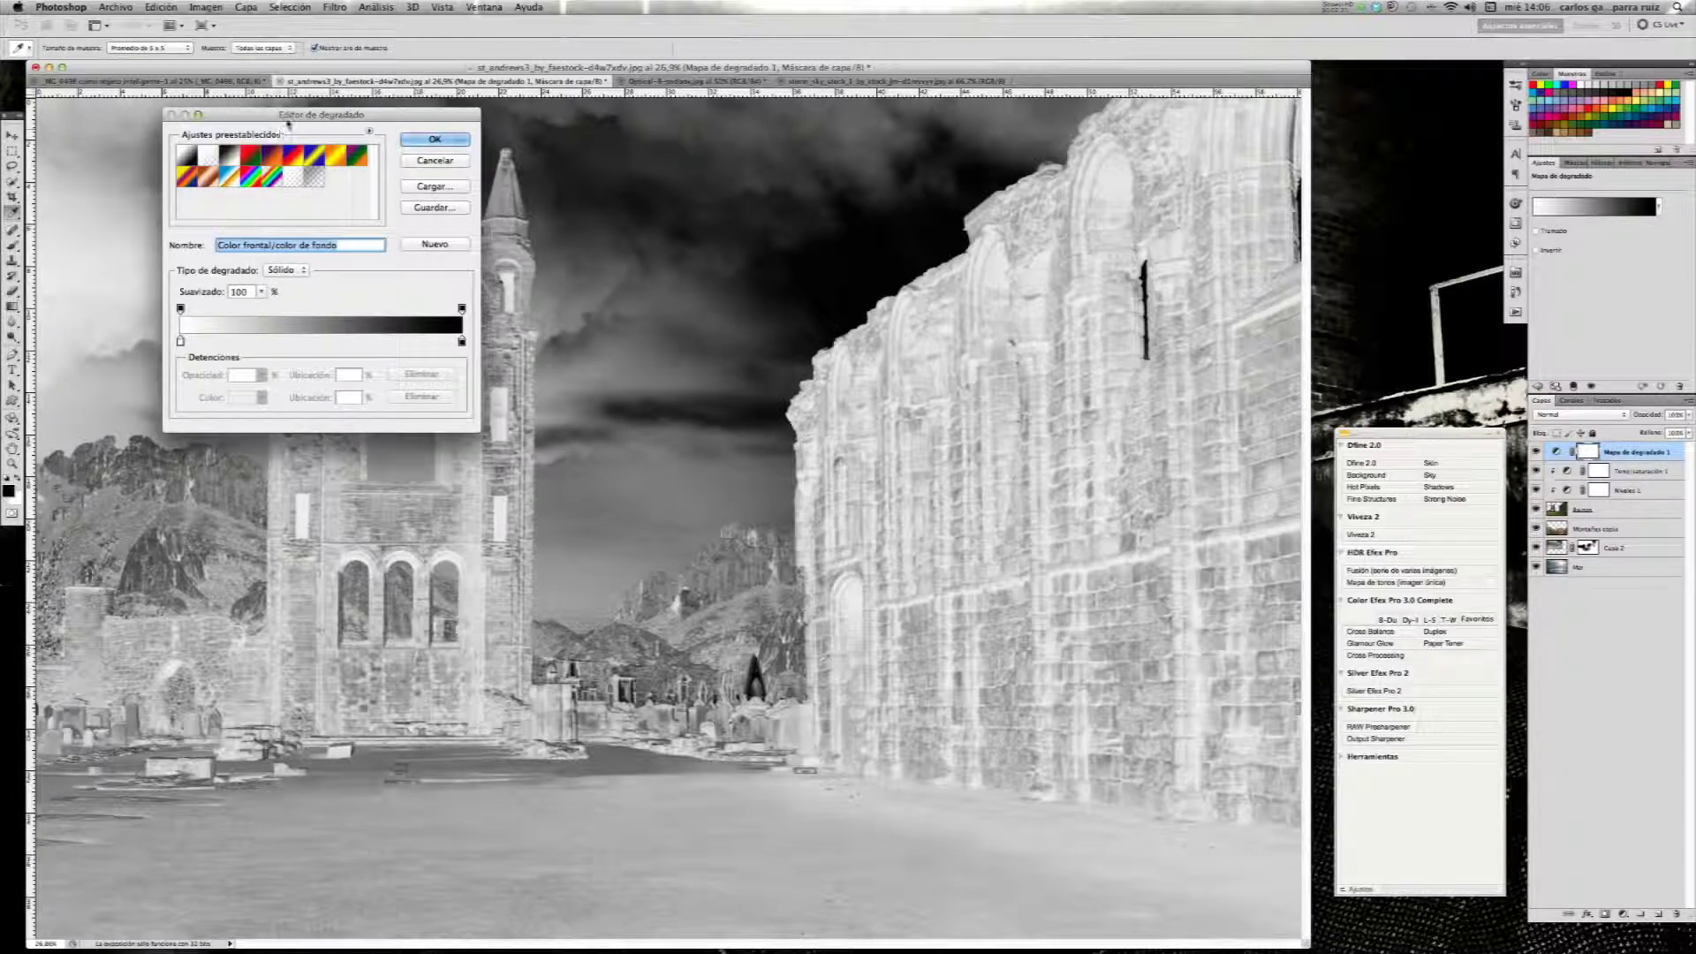
drag(288, 123, 1155, 163)
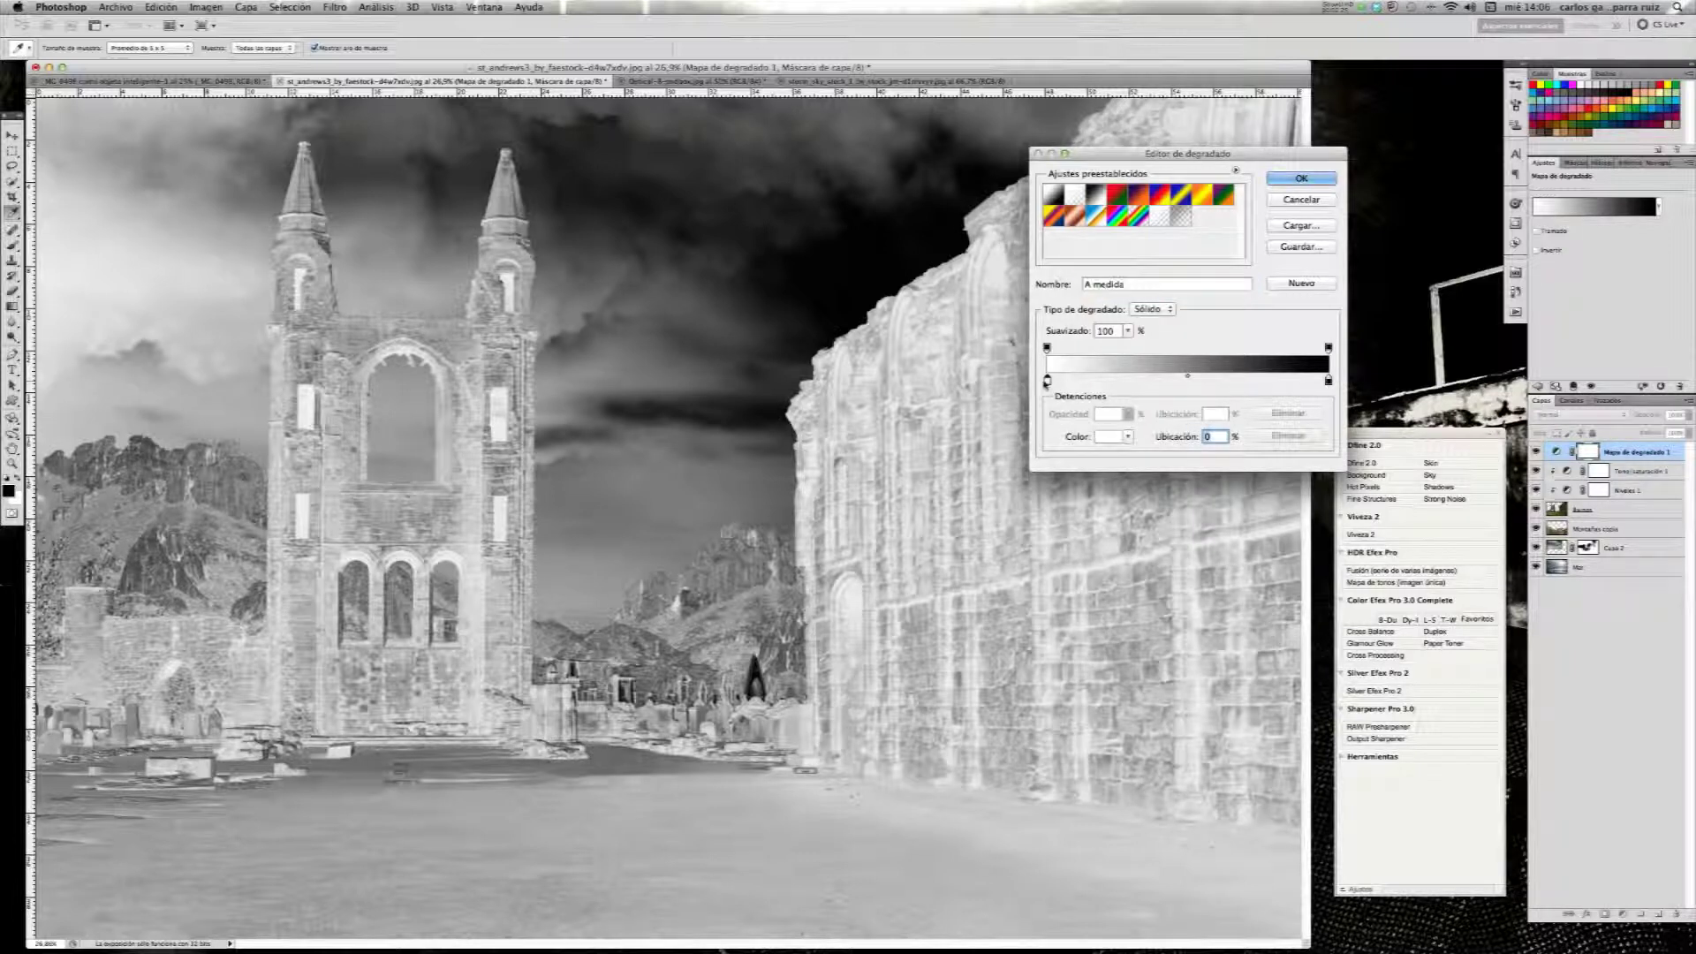
click(1108, 437)
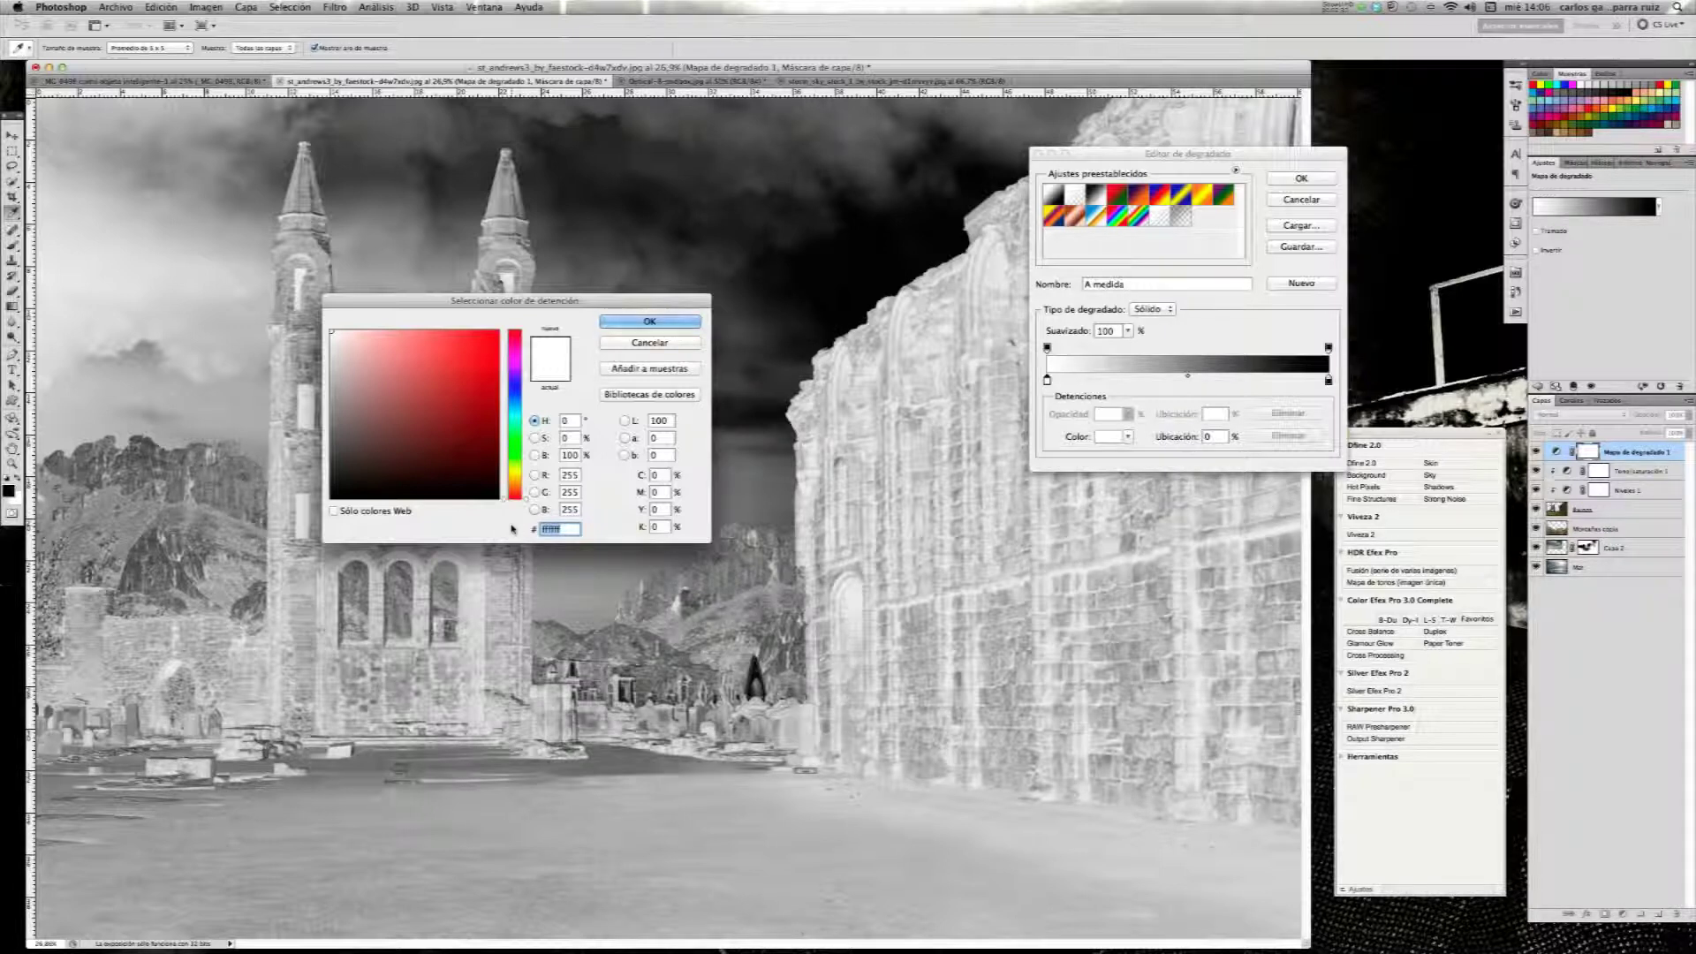
text(16445)
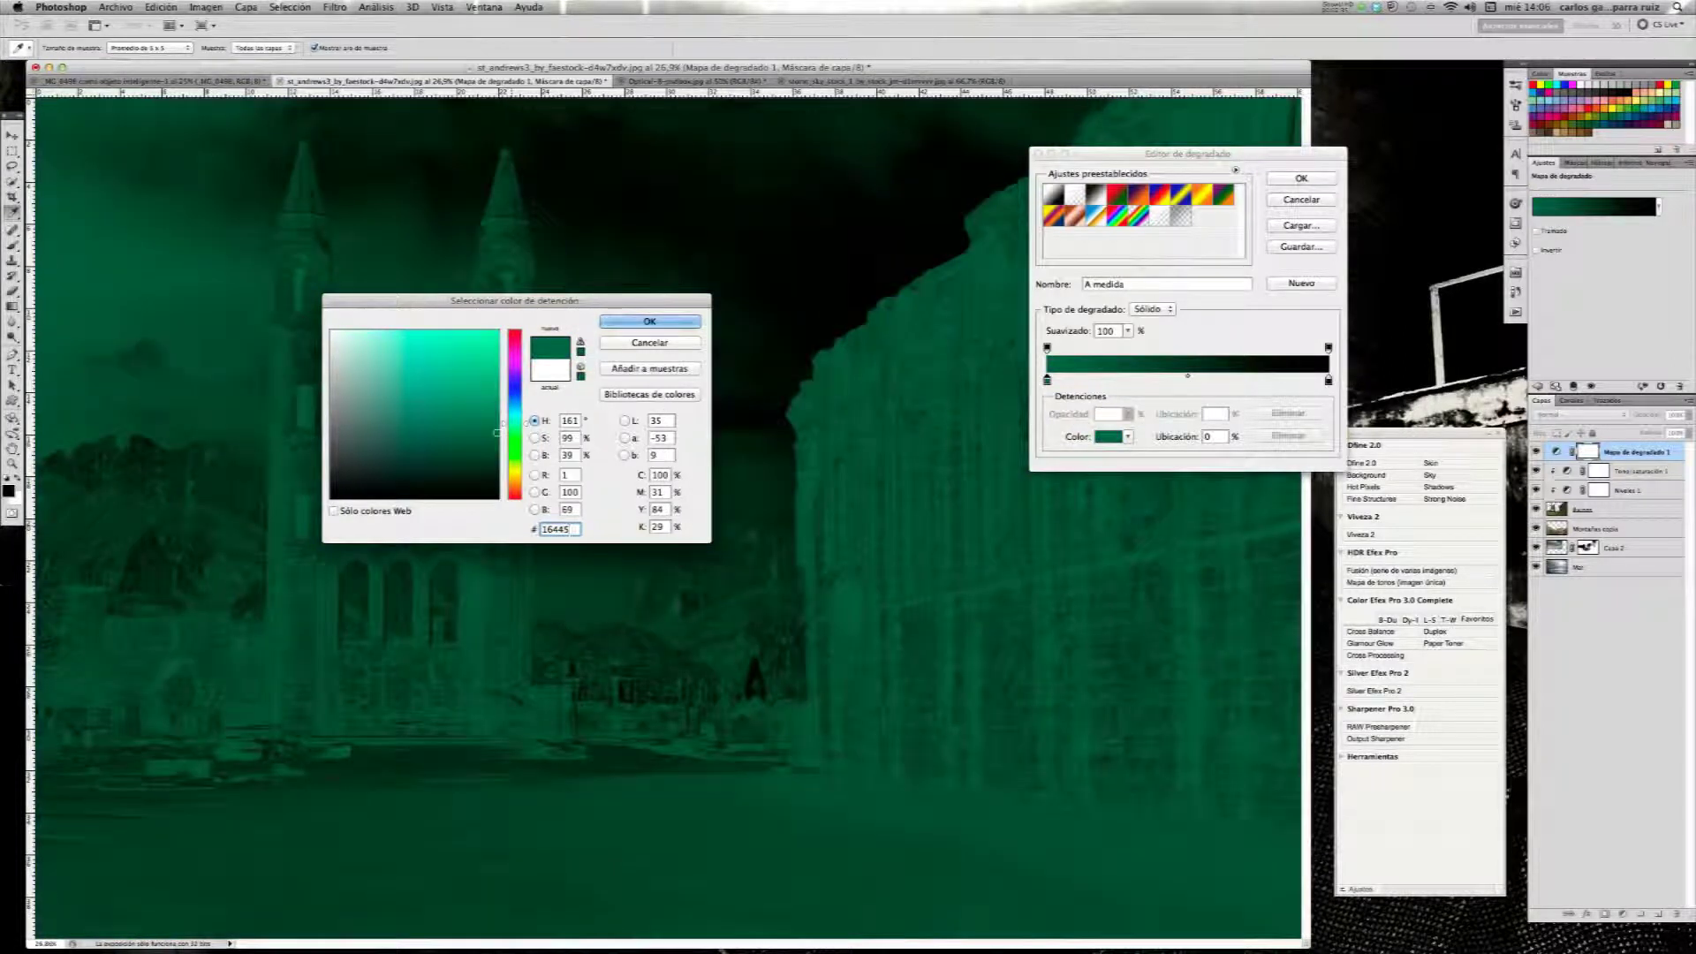
text(f)
key(Return)
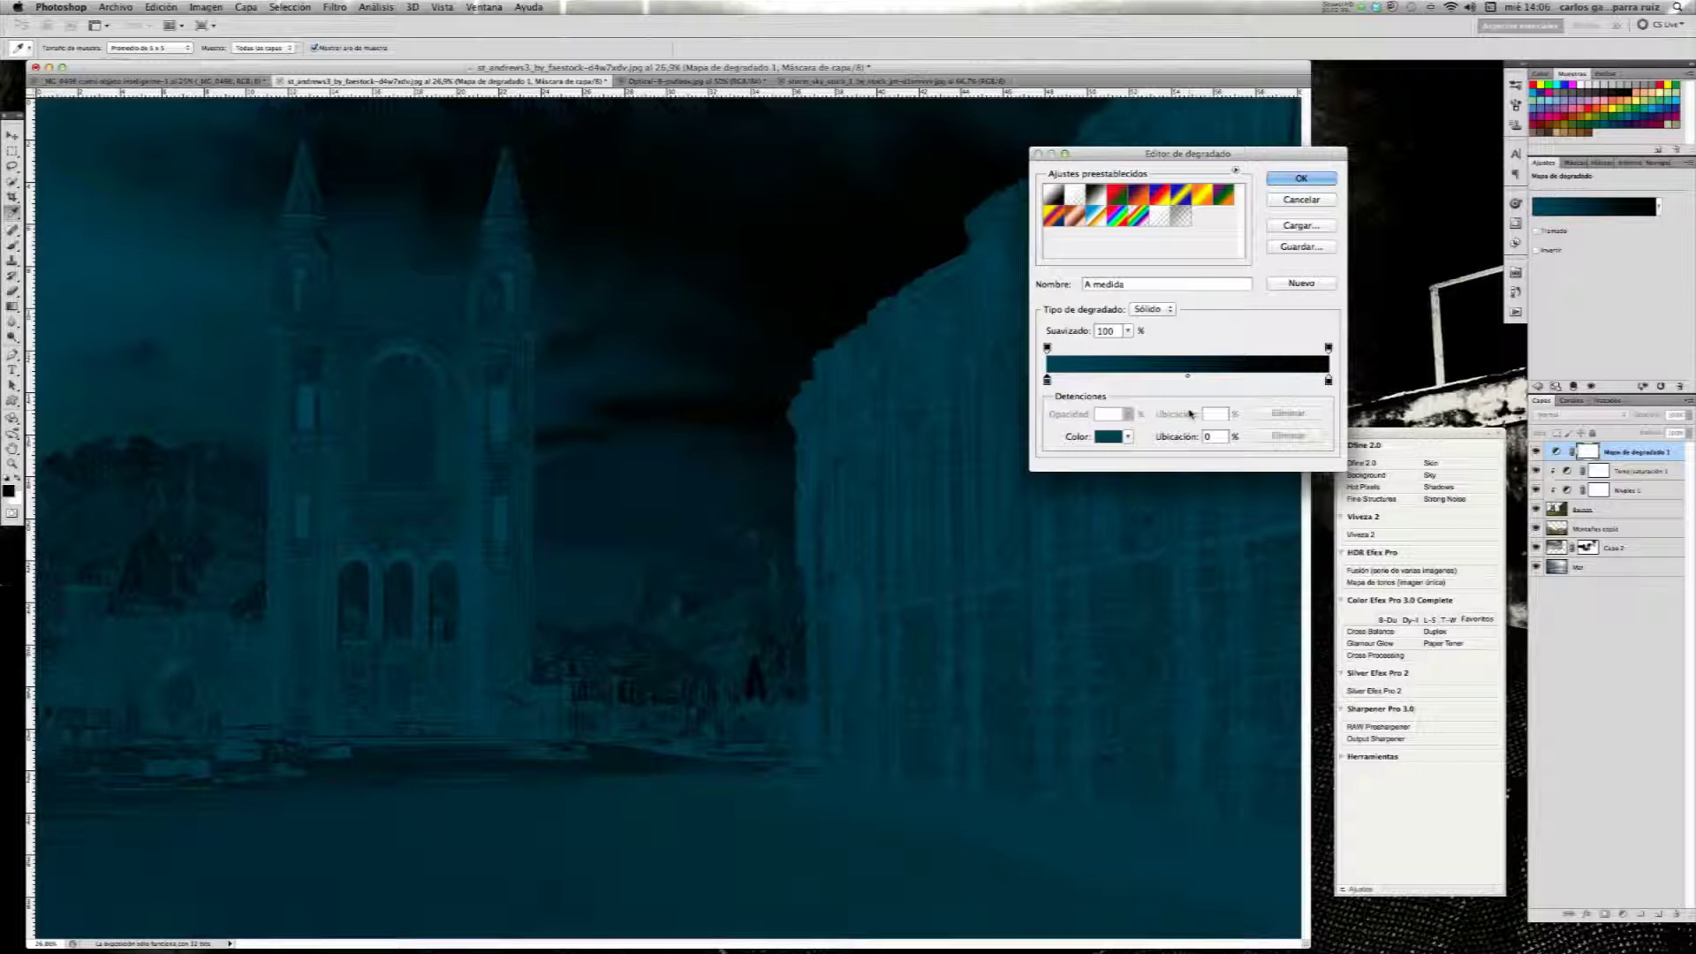
- Set the gradient's highlight stop colour to warm tan c39f79
click(1328, 380)
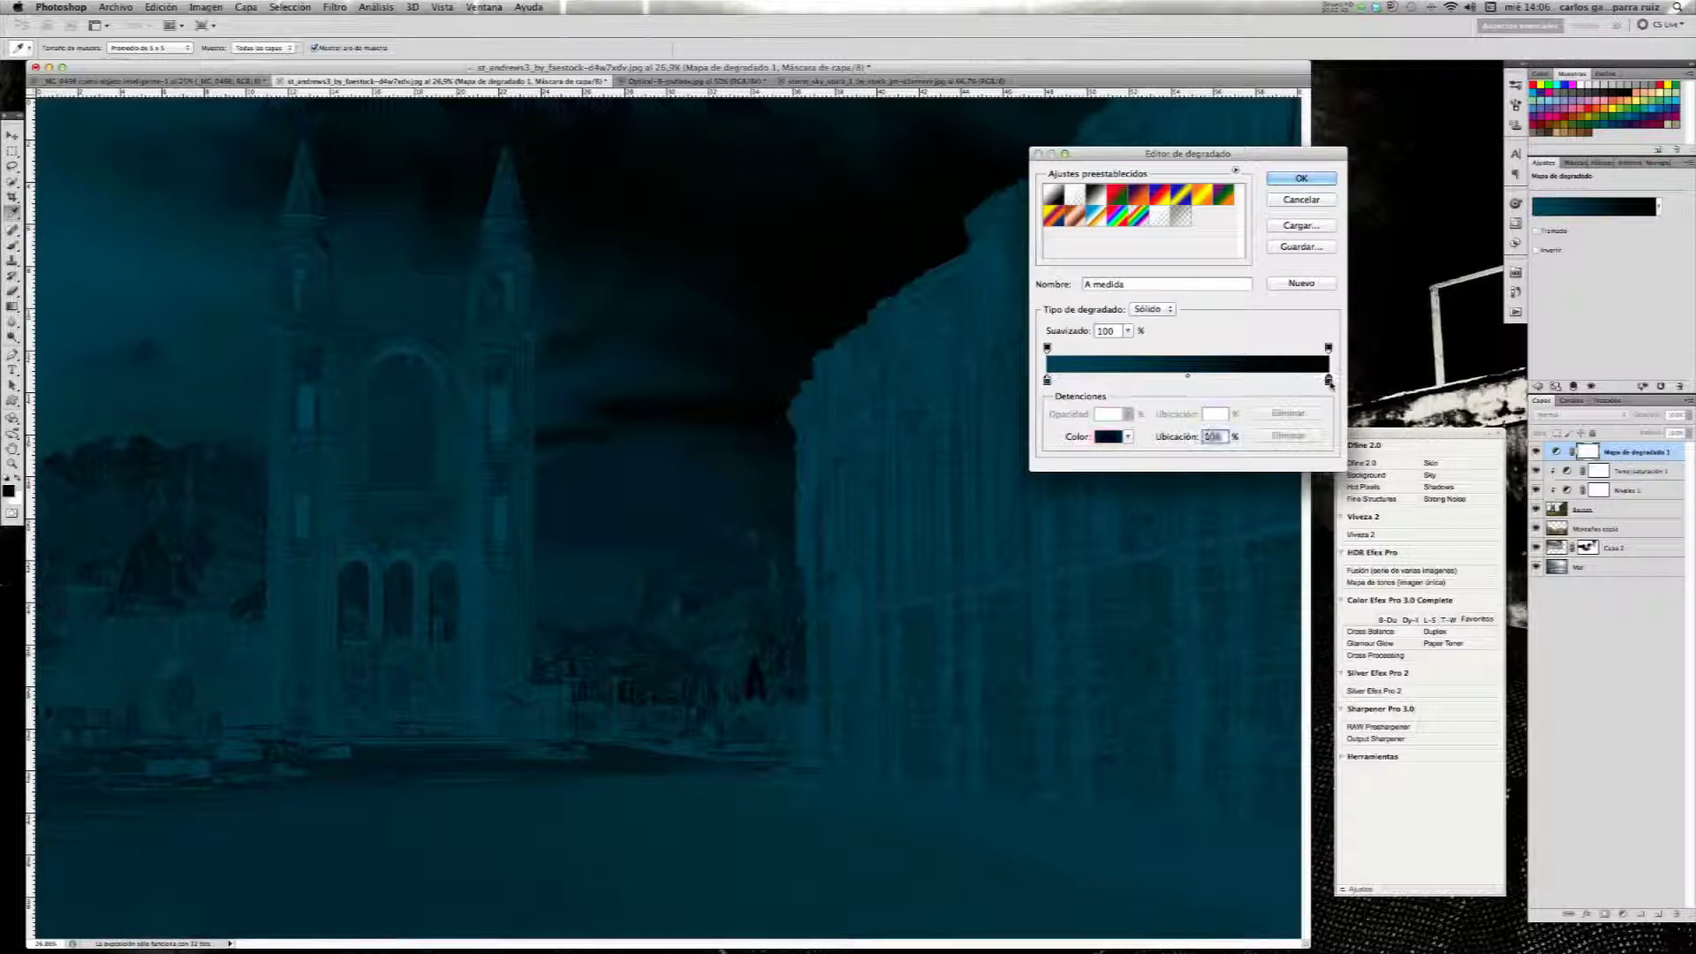
click(1108, 437)
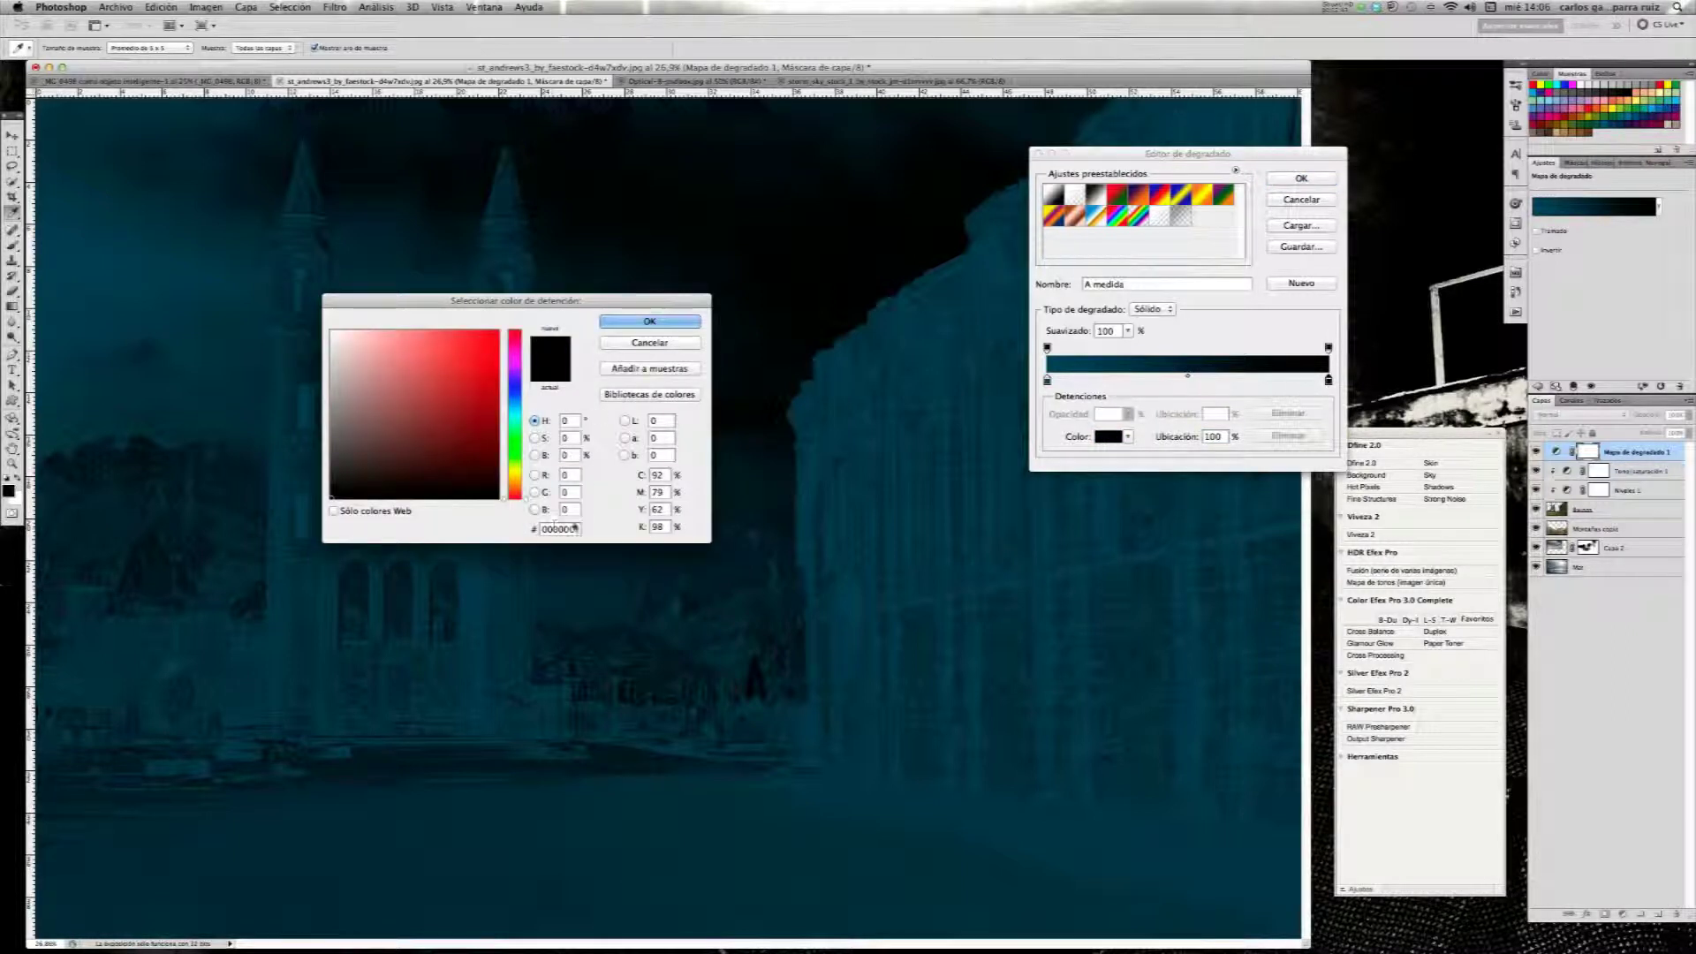
double_click(569, 528)
text(c3)
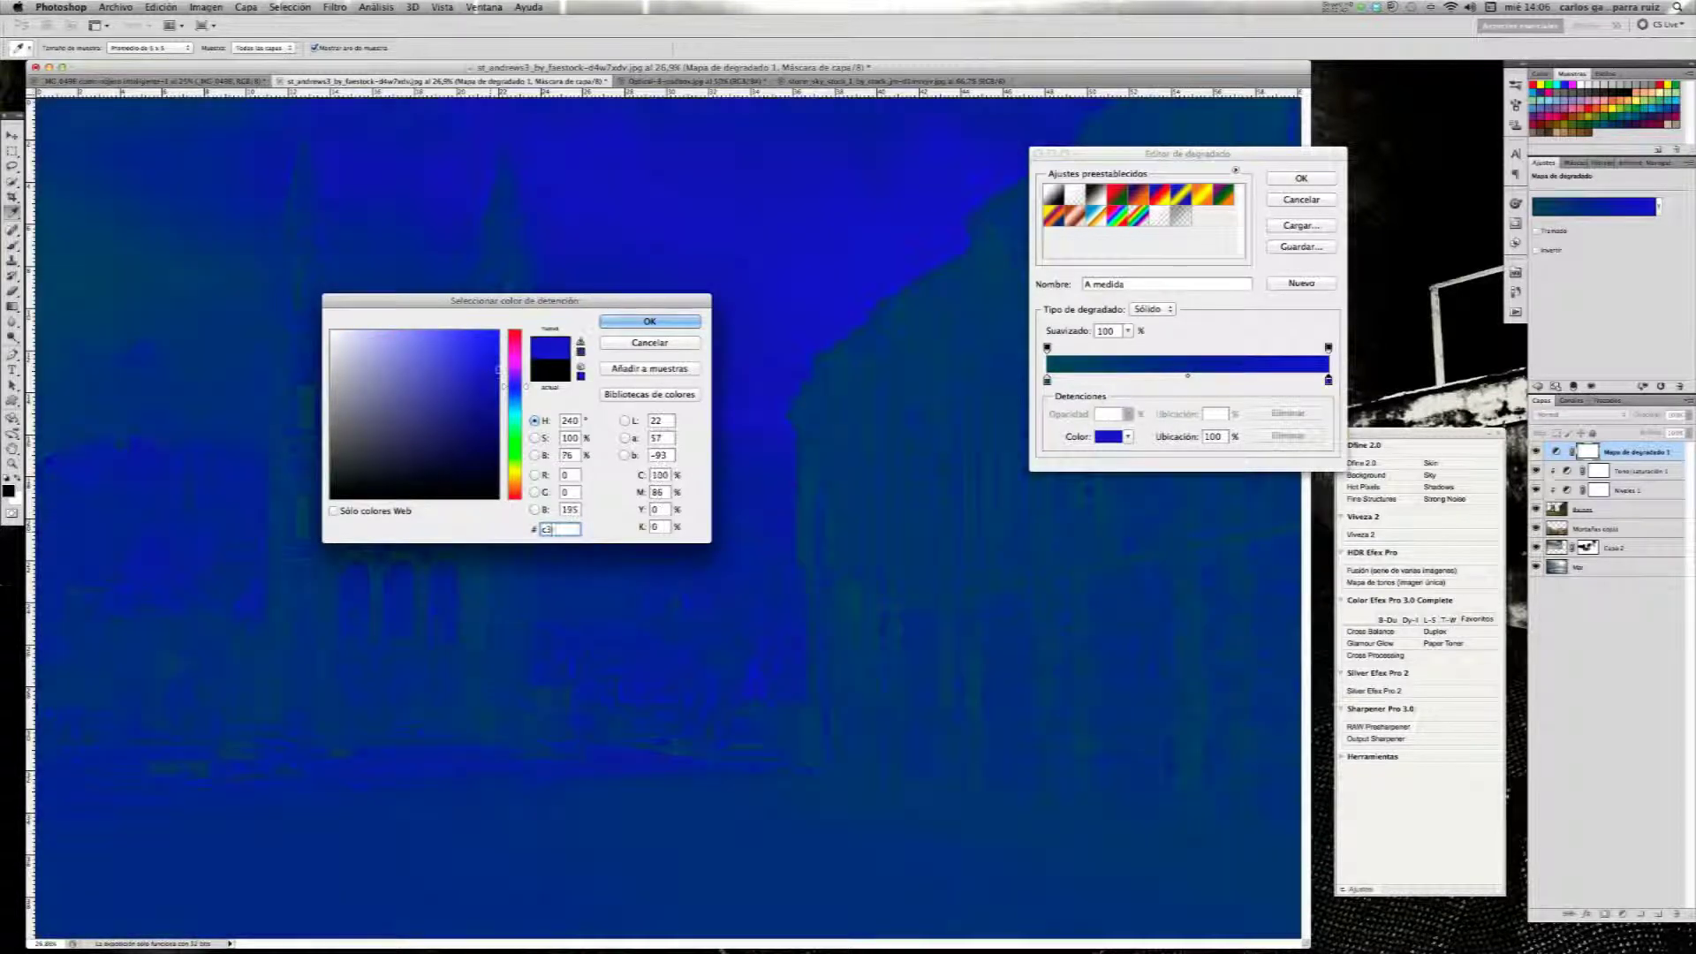
text(9f)
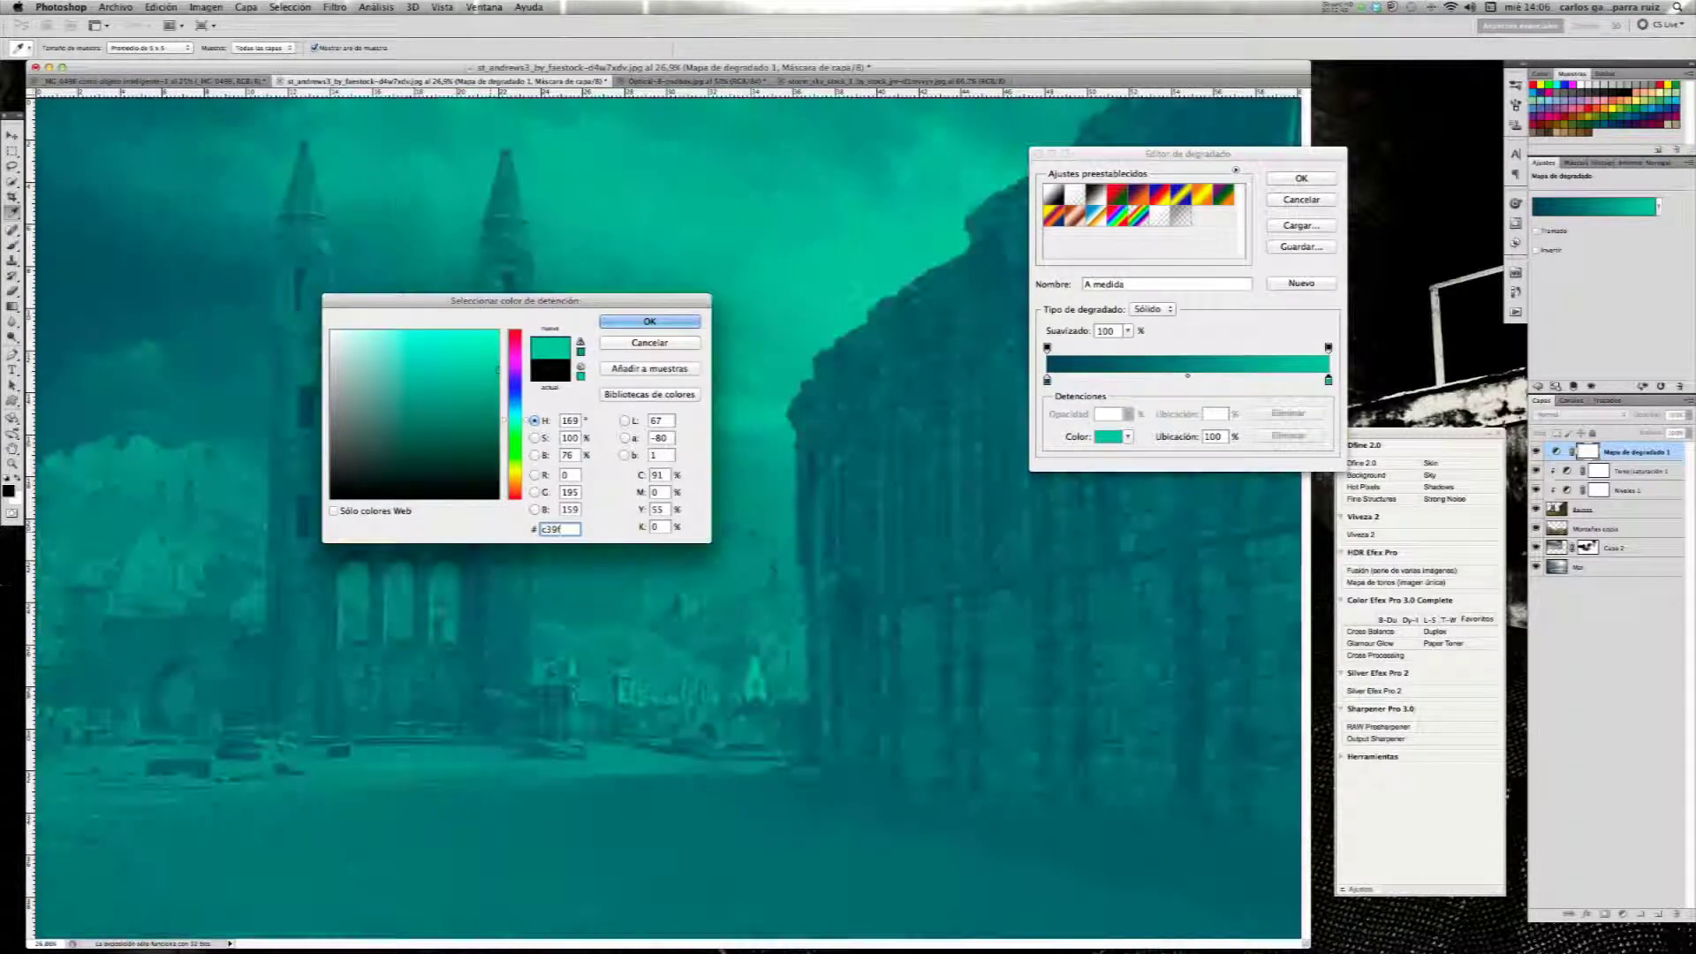
text(79)
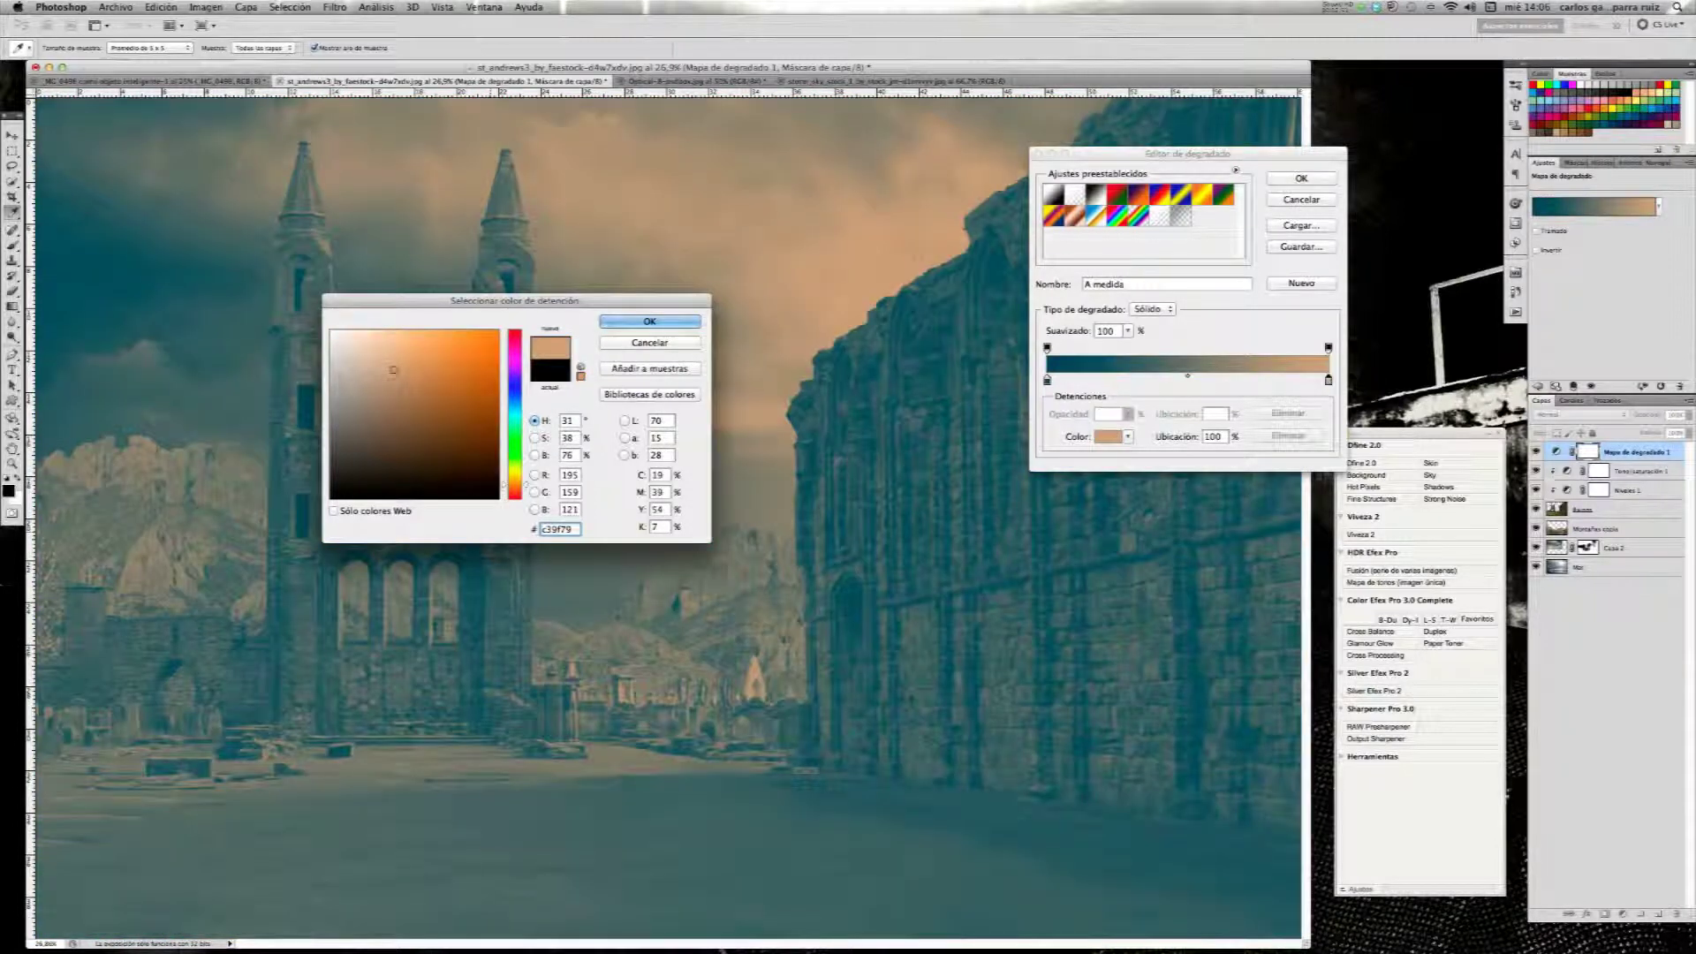
key(Return)
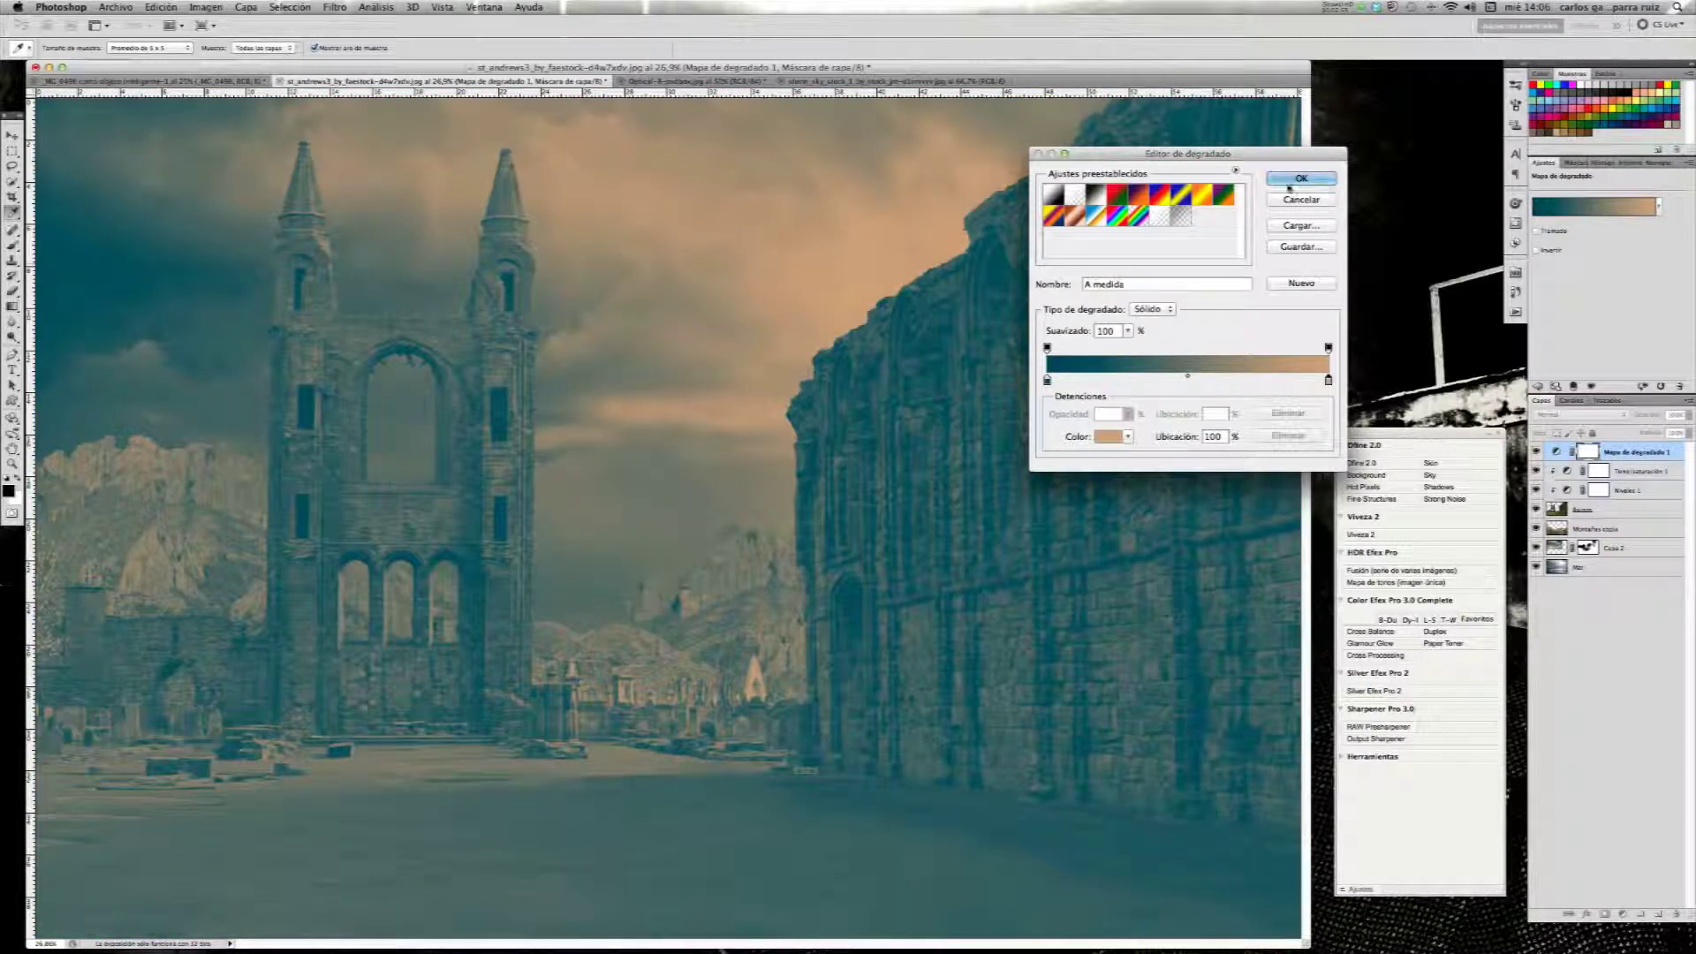
- Accept the teal-to-tan gradient, lower its opacity, and try the Soft Light blend mode
click(1294, 179)
key(b)
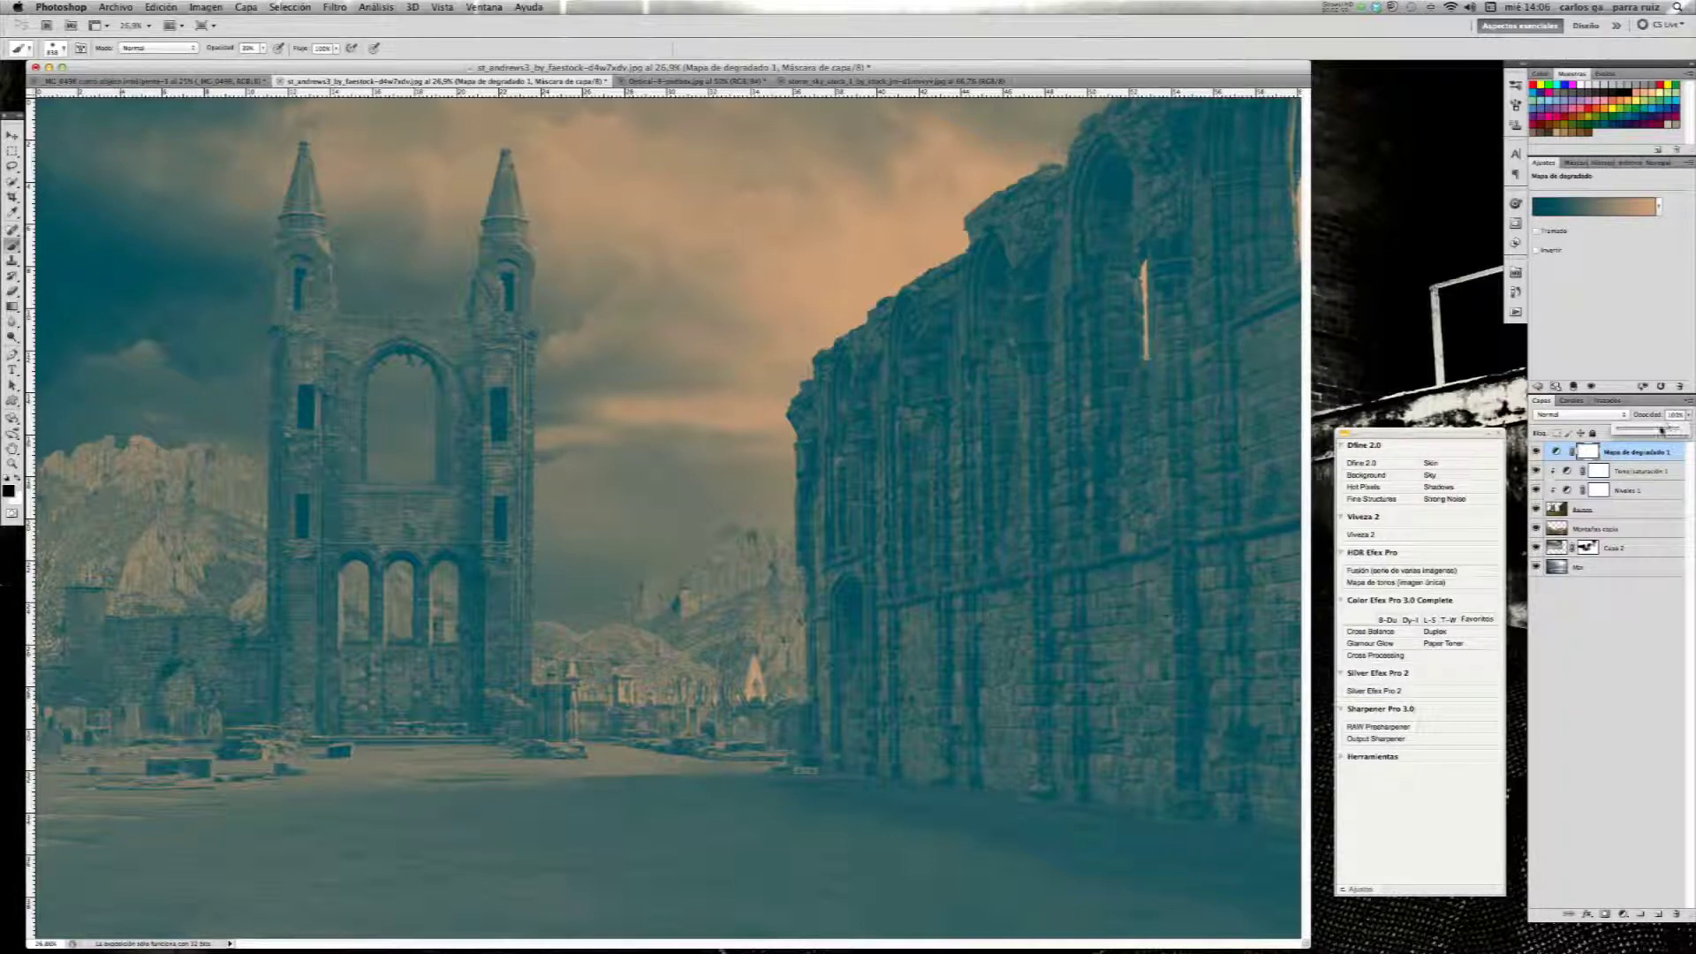
drag(1689, 416, 1653, 431)
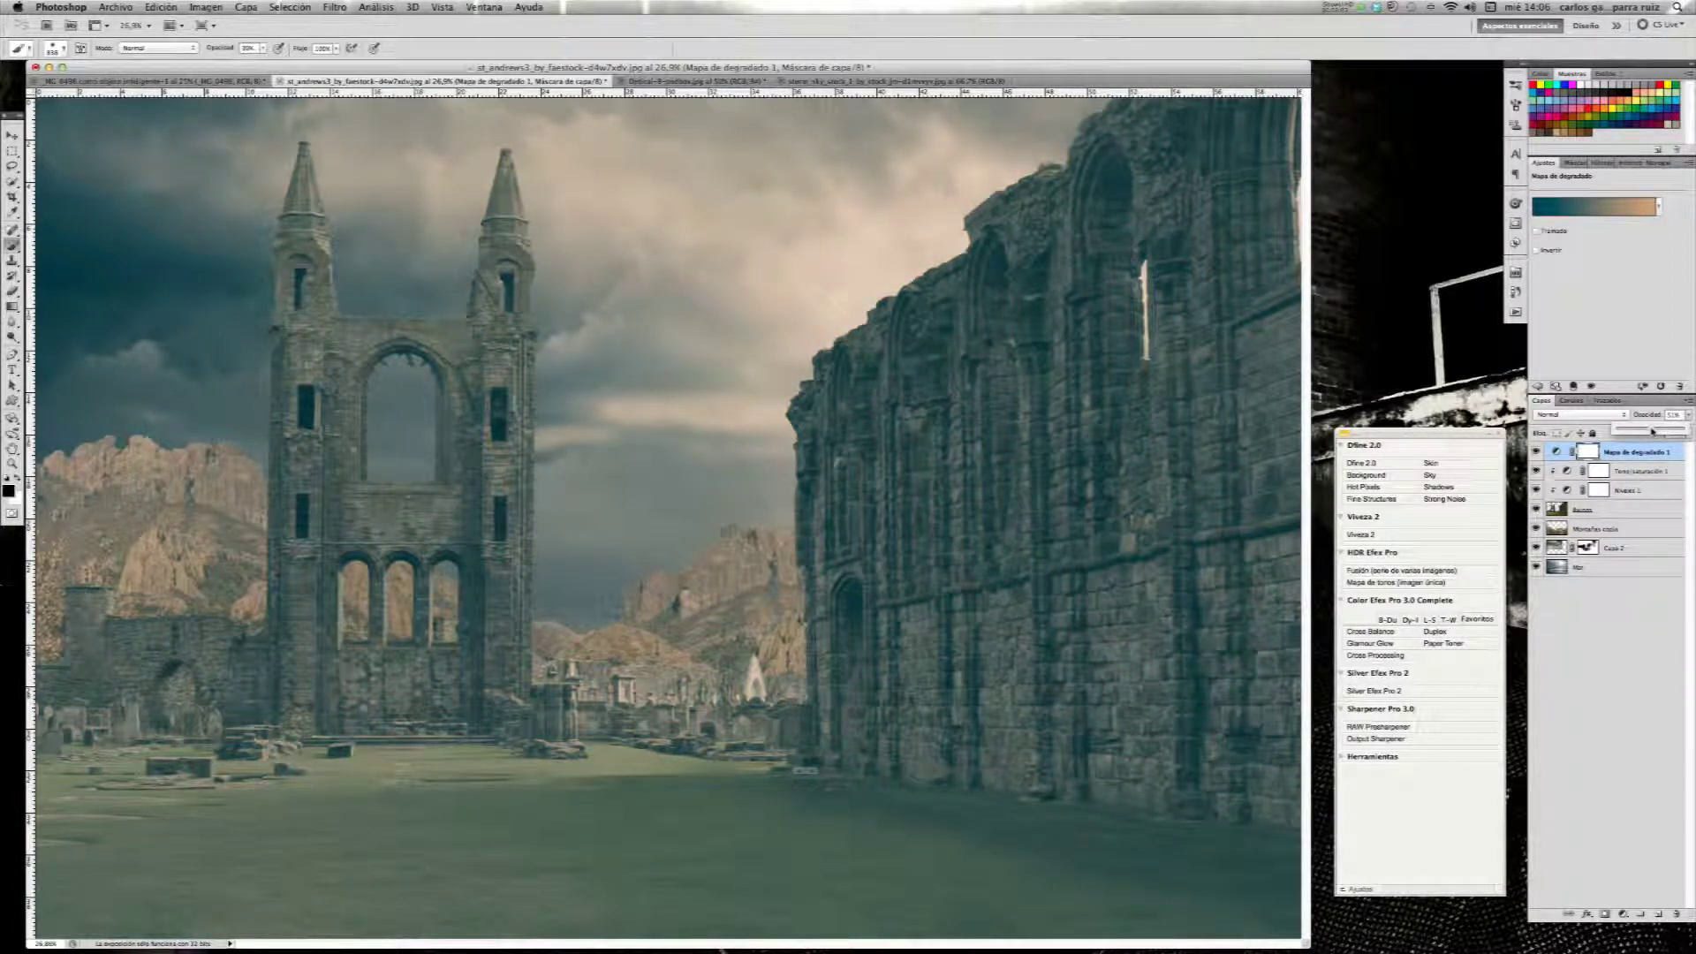
click(1594, 417)
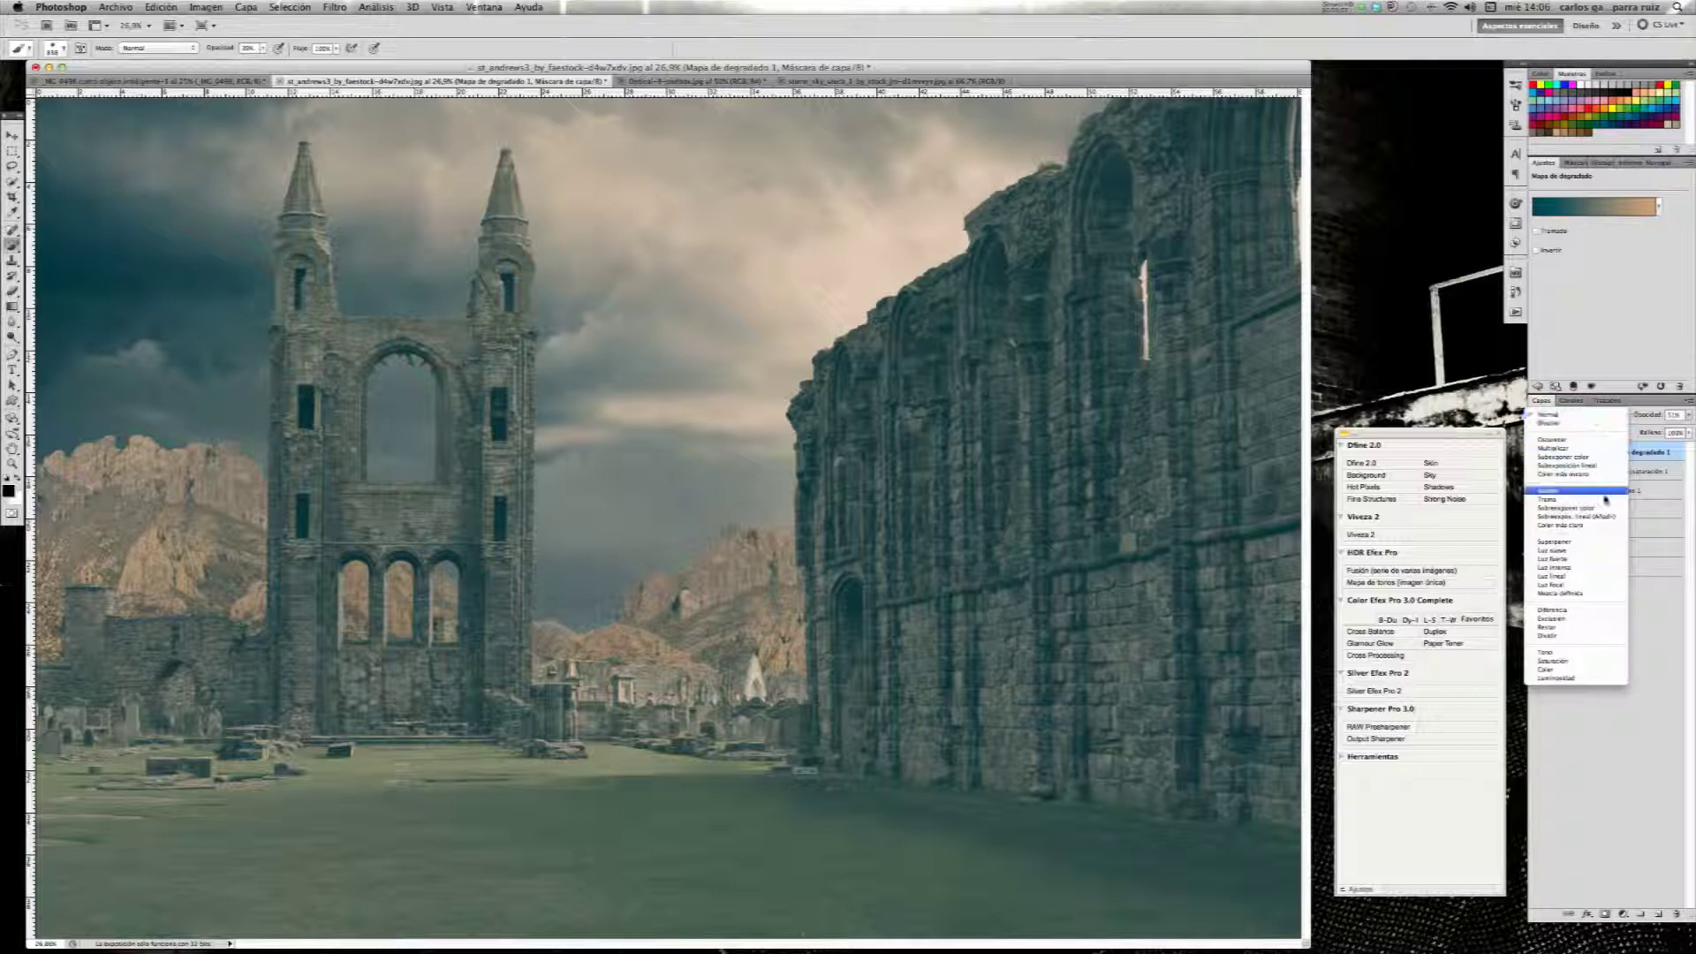
click(1611, 551)
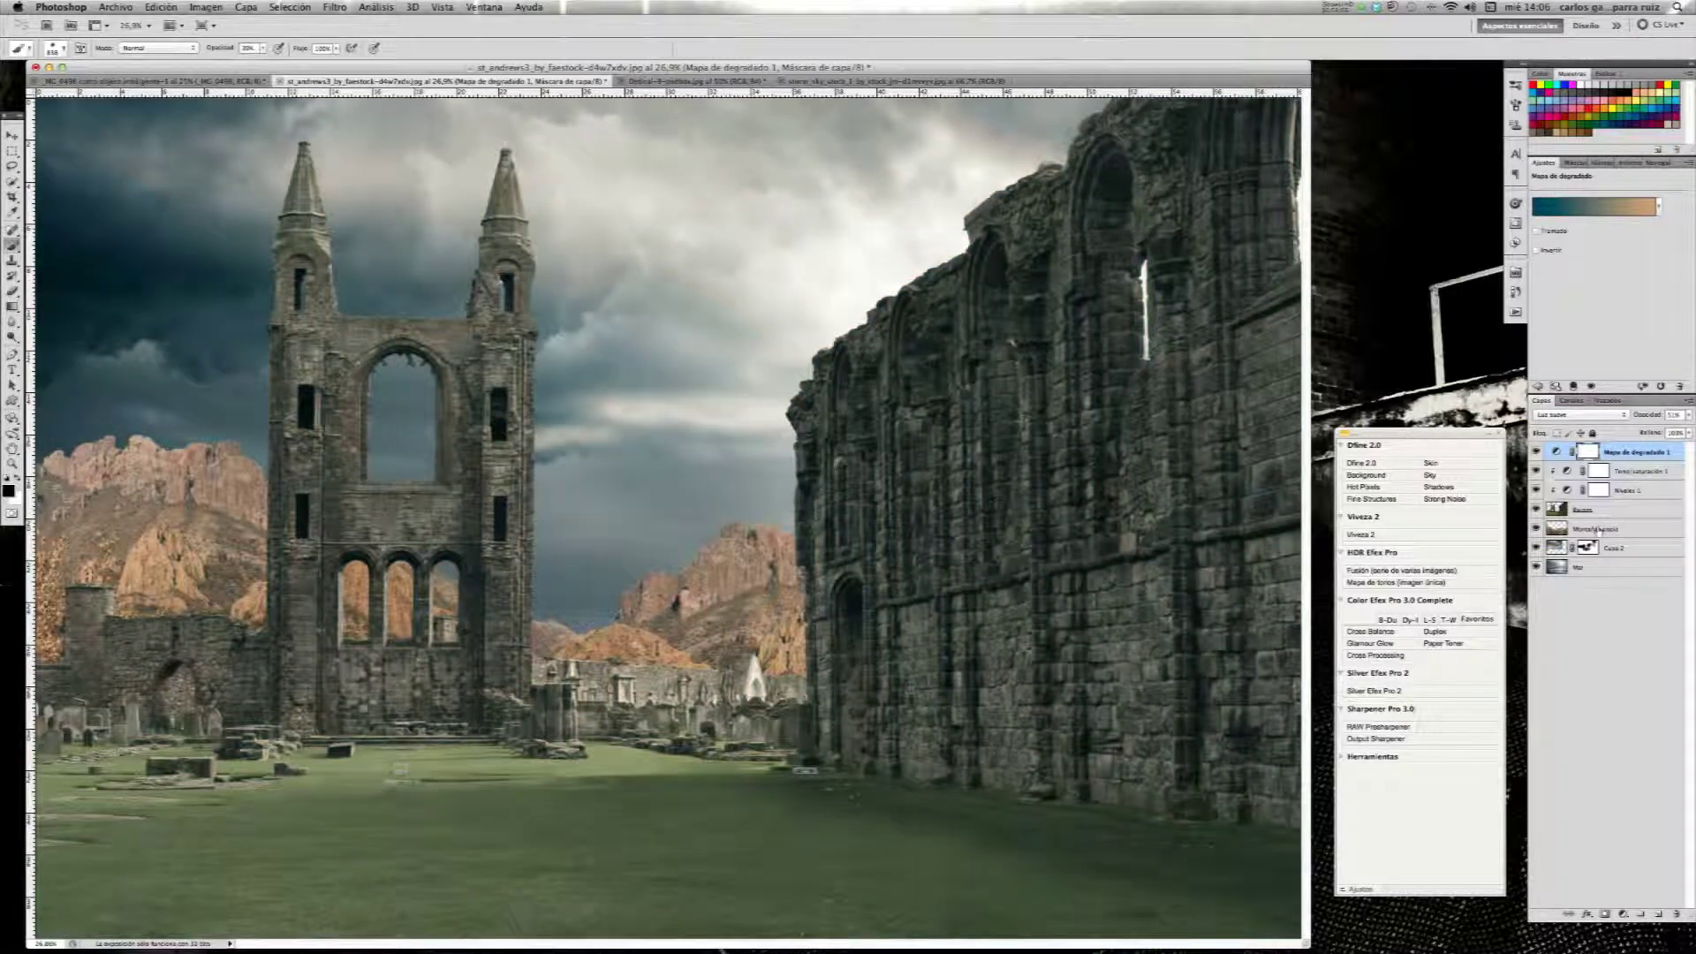
click(1453, 352)
key(super+Tab)
- Switch the gradient map to Linear Light (Luz lineal) and compare it on and off
click(1607, 417)
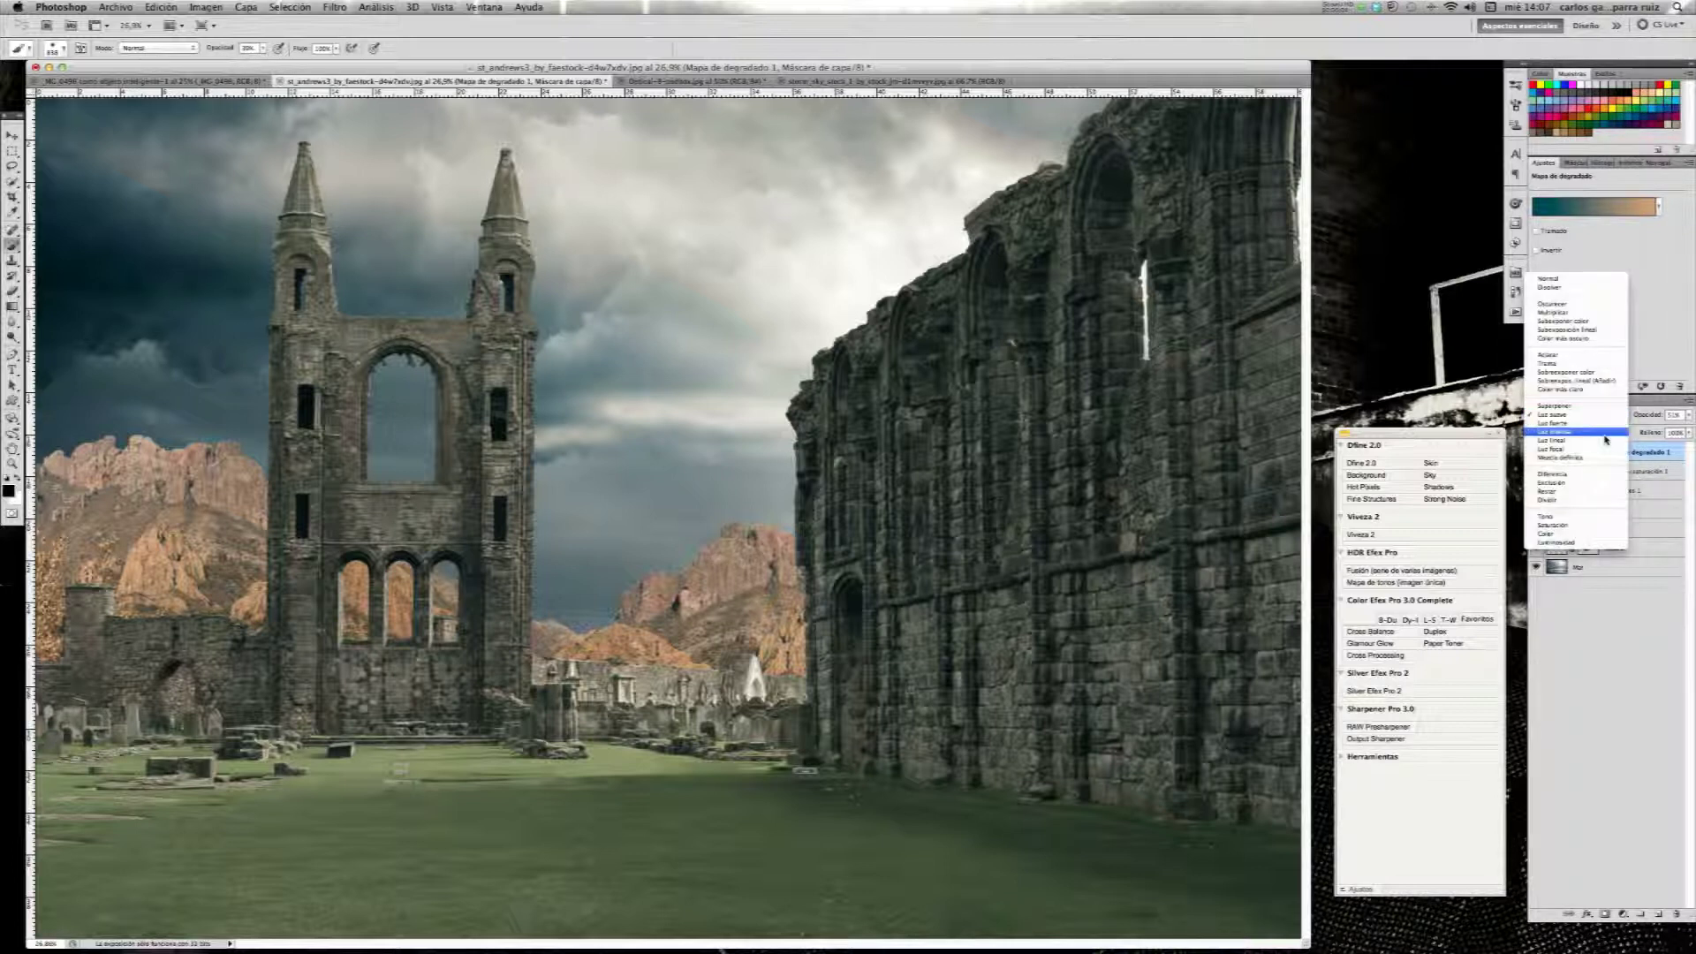
click(1605, 440)
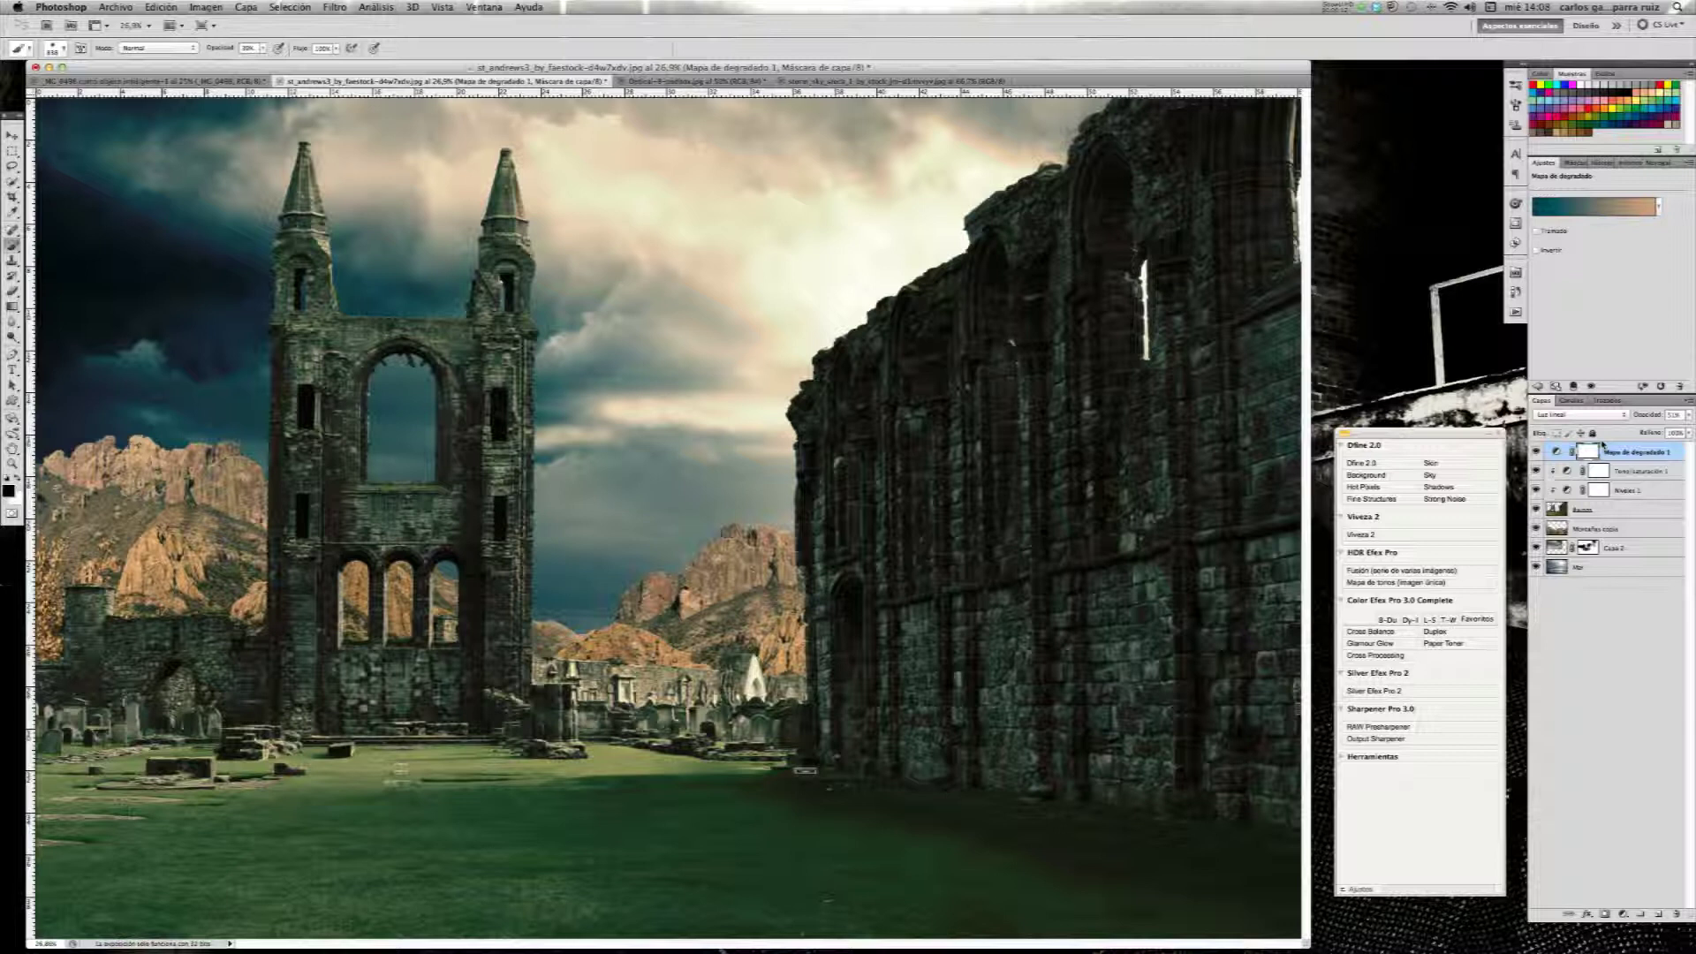
click(1537, 452)
click(1537, 452)
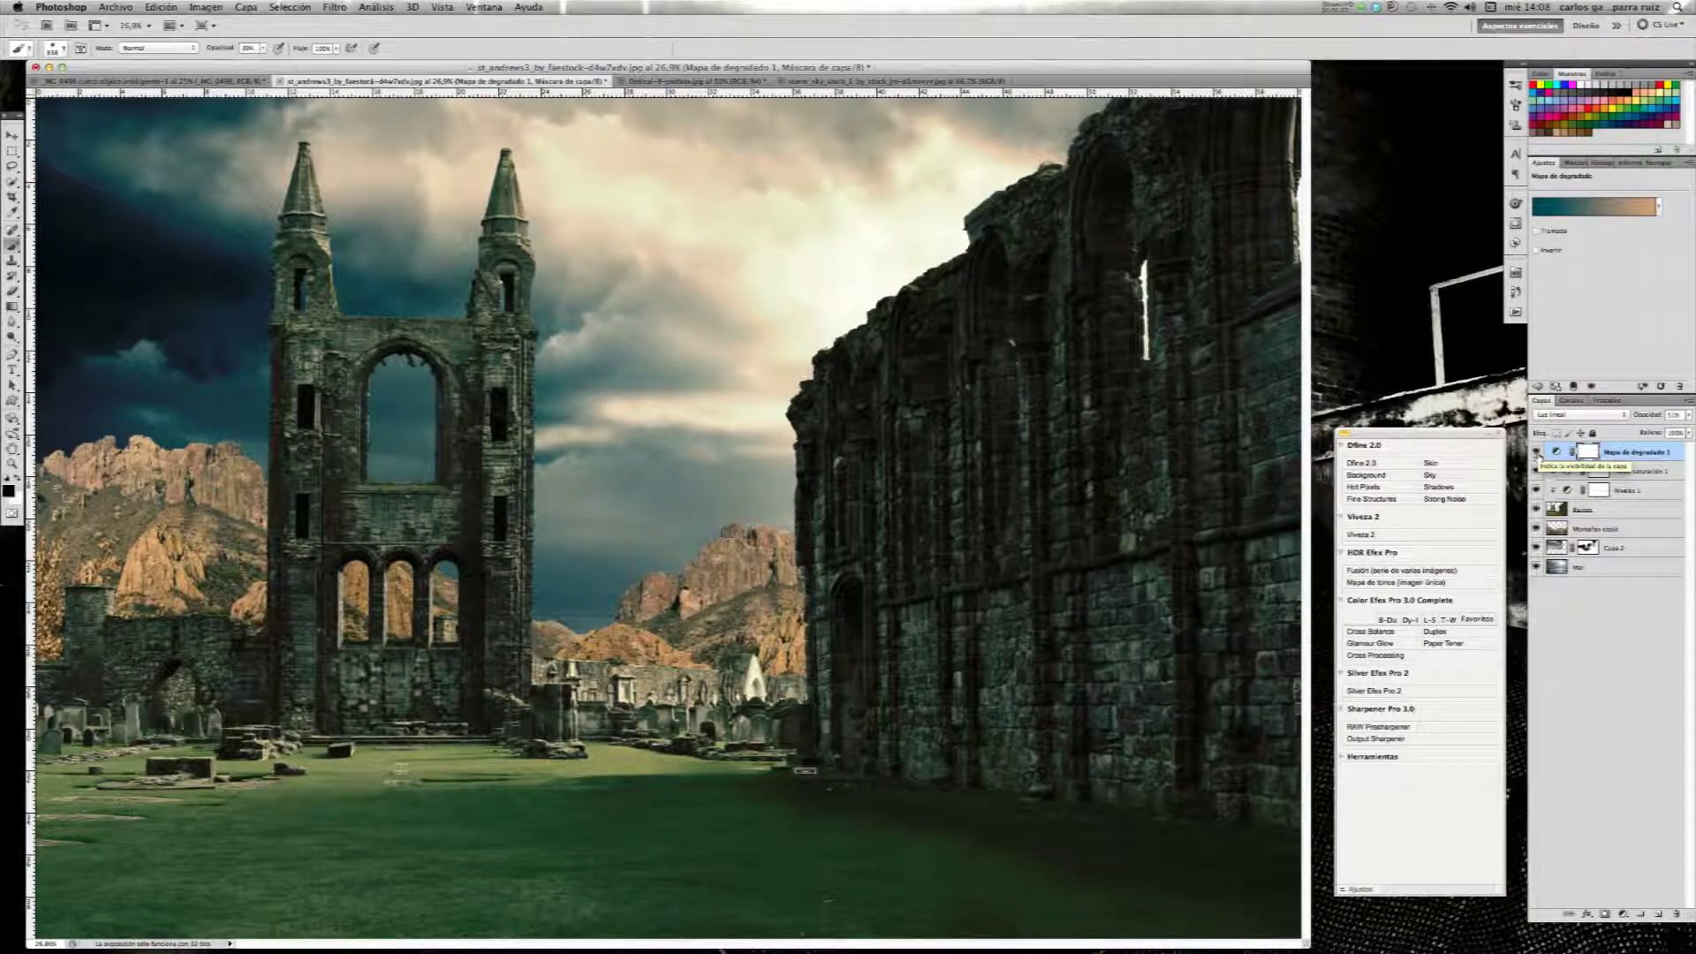
- Lower the gradient map opacity to about 39%, compare, and bring up Optical-8-psdbox.jpg
click(1683, 414)
drag(1657, 431, 1647, 430)
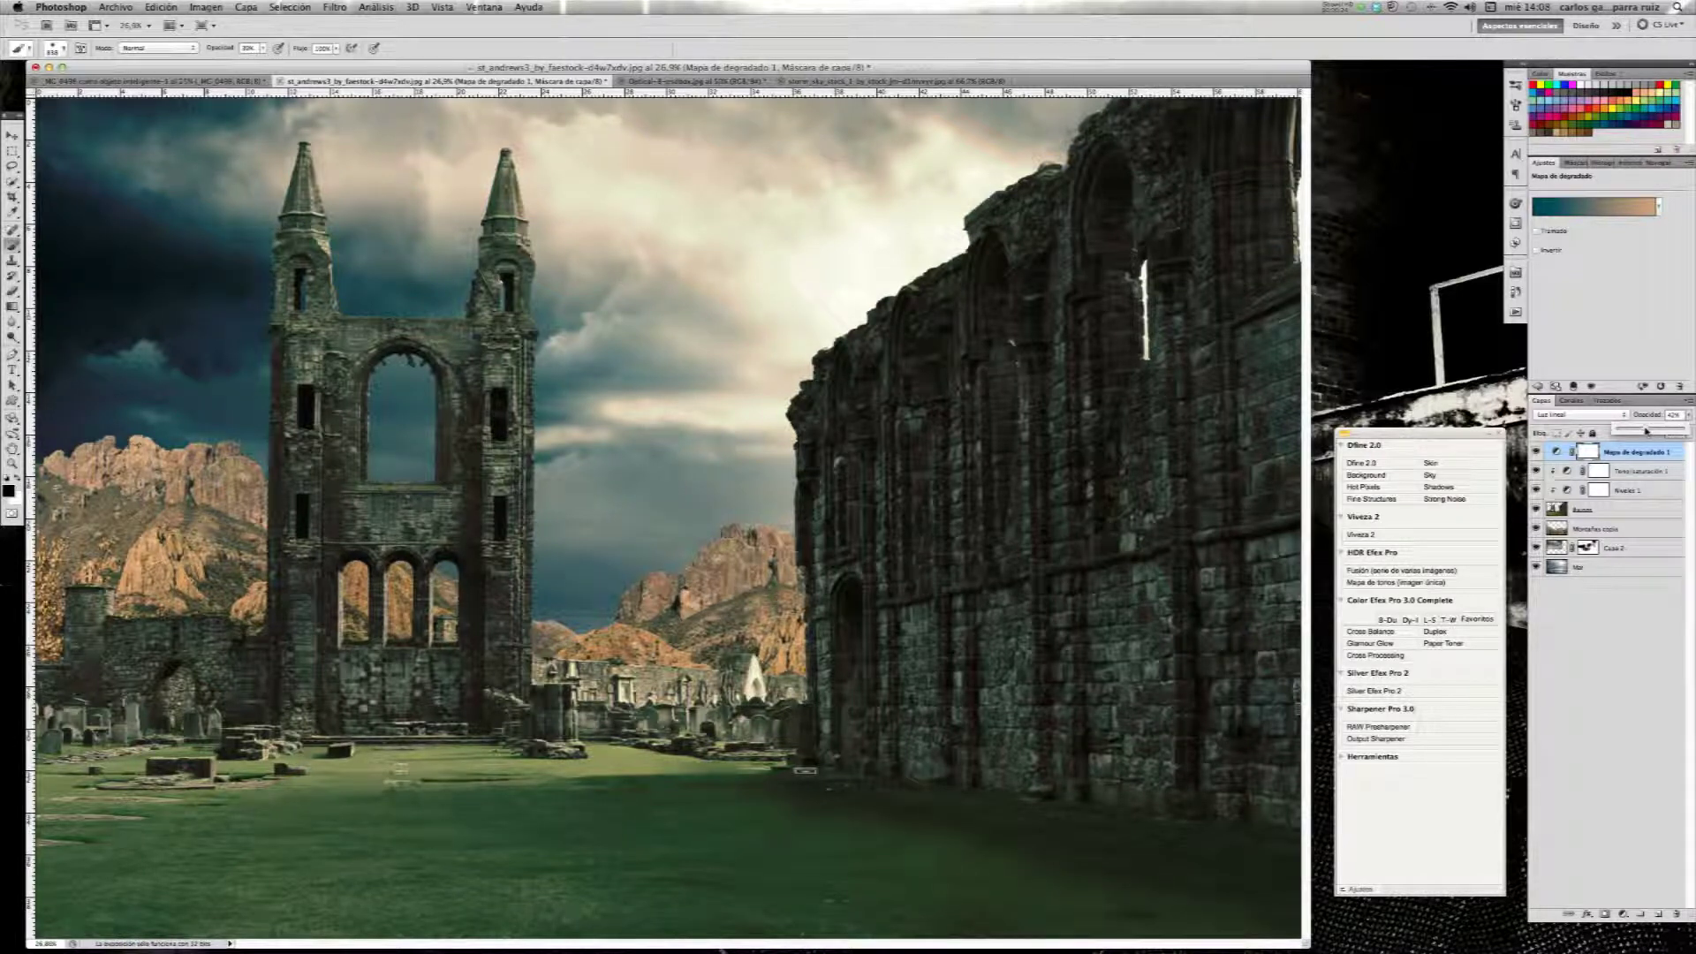
drag(1647, 431, 1644, 432)
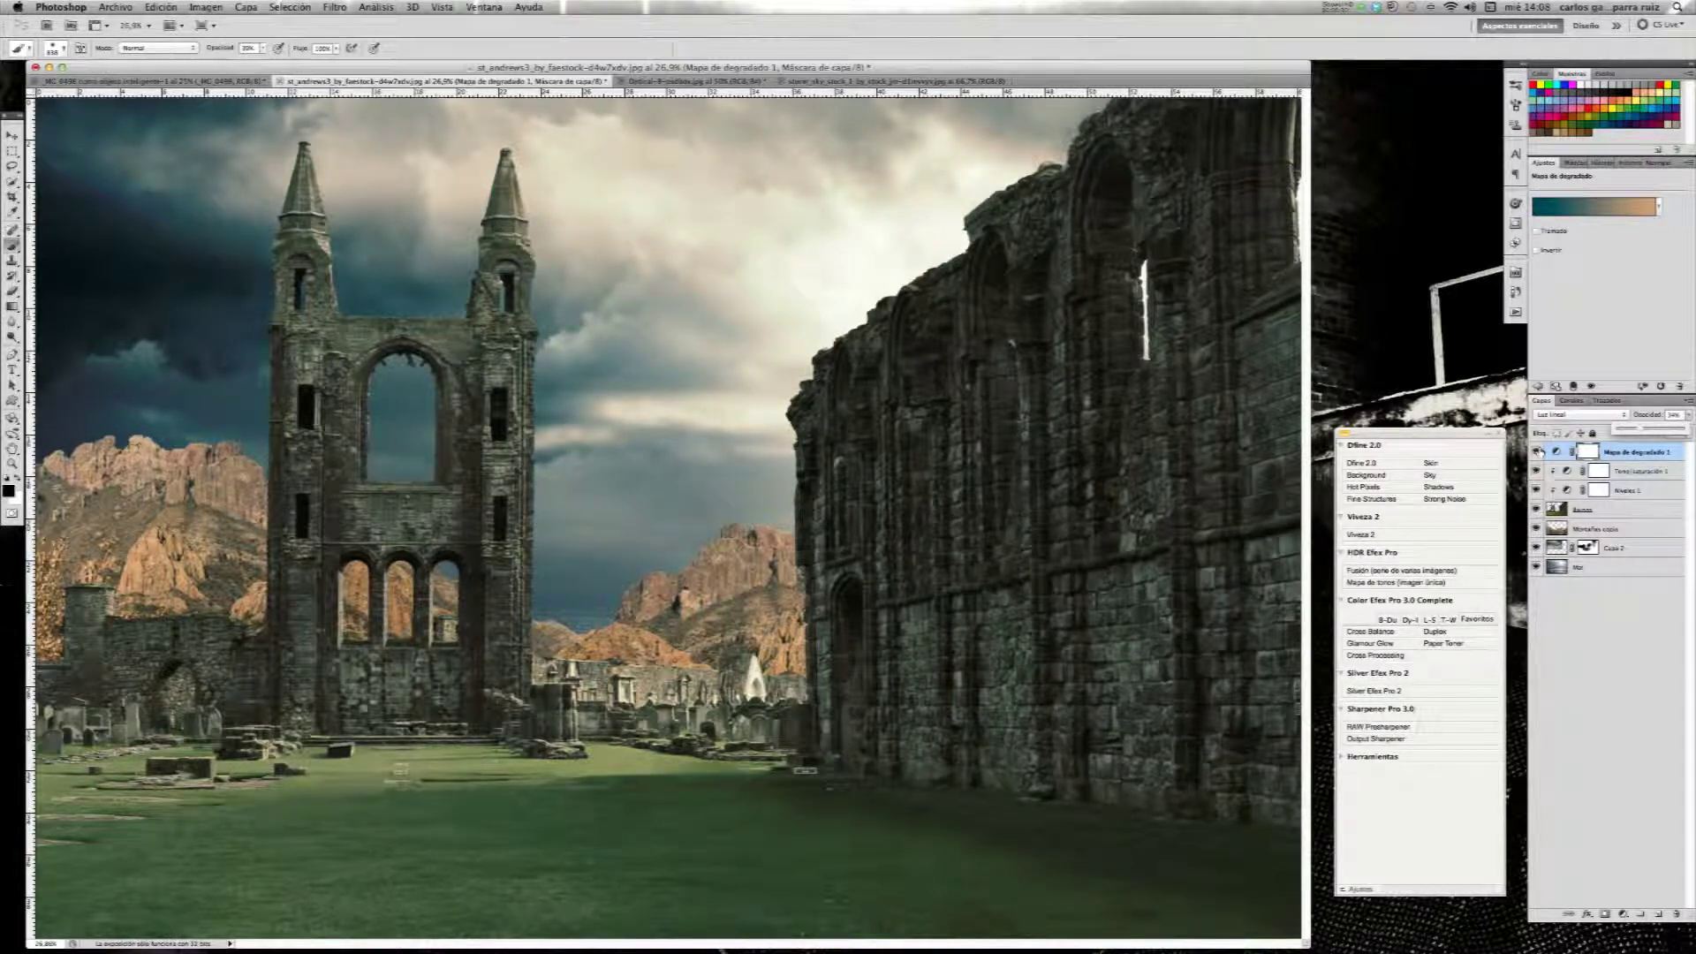
click(1537, 451)
click(1538, 451)
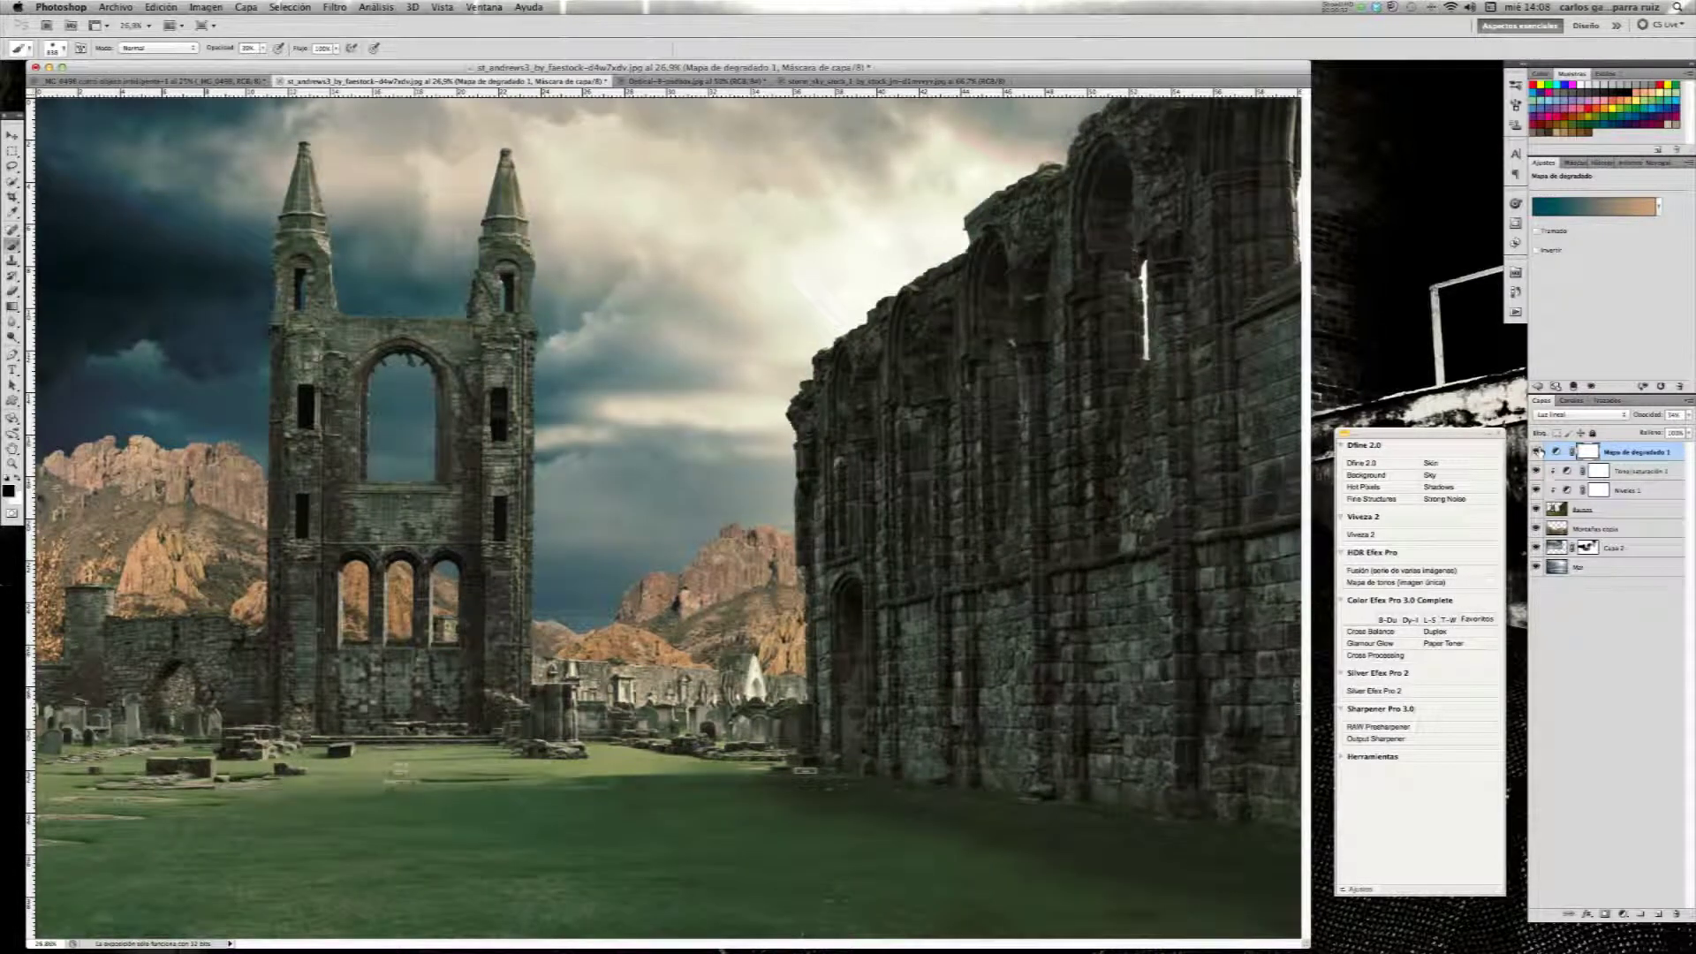
click(1538, 451)
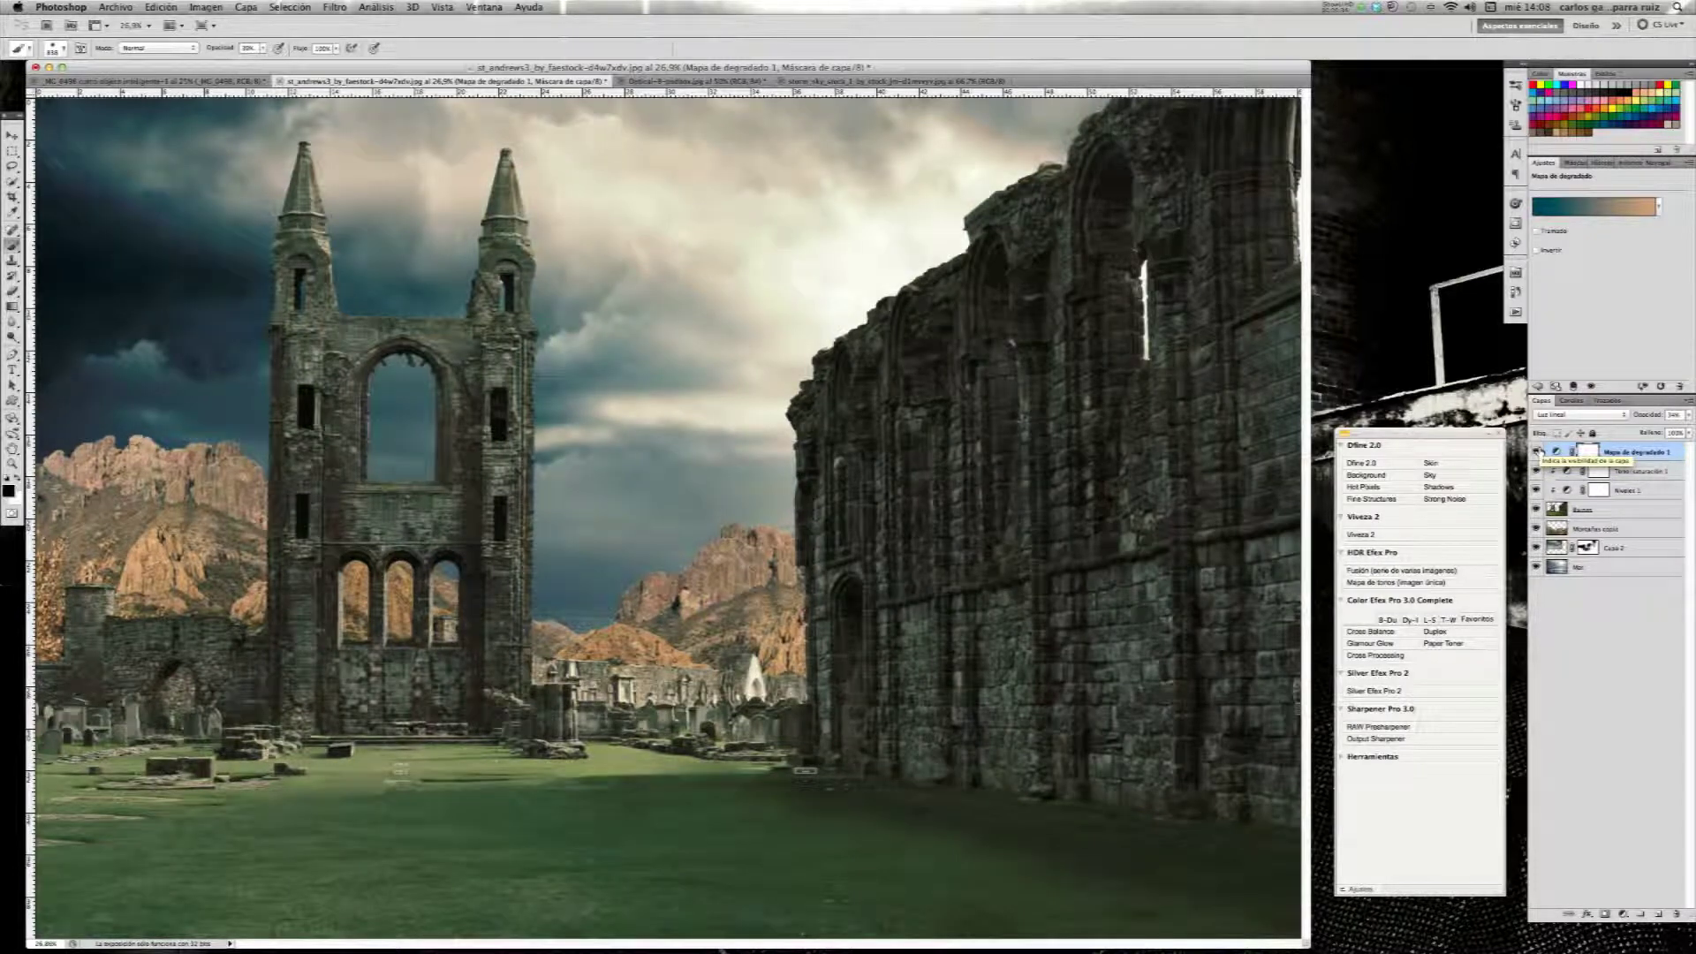
click(739, 81)
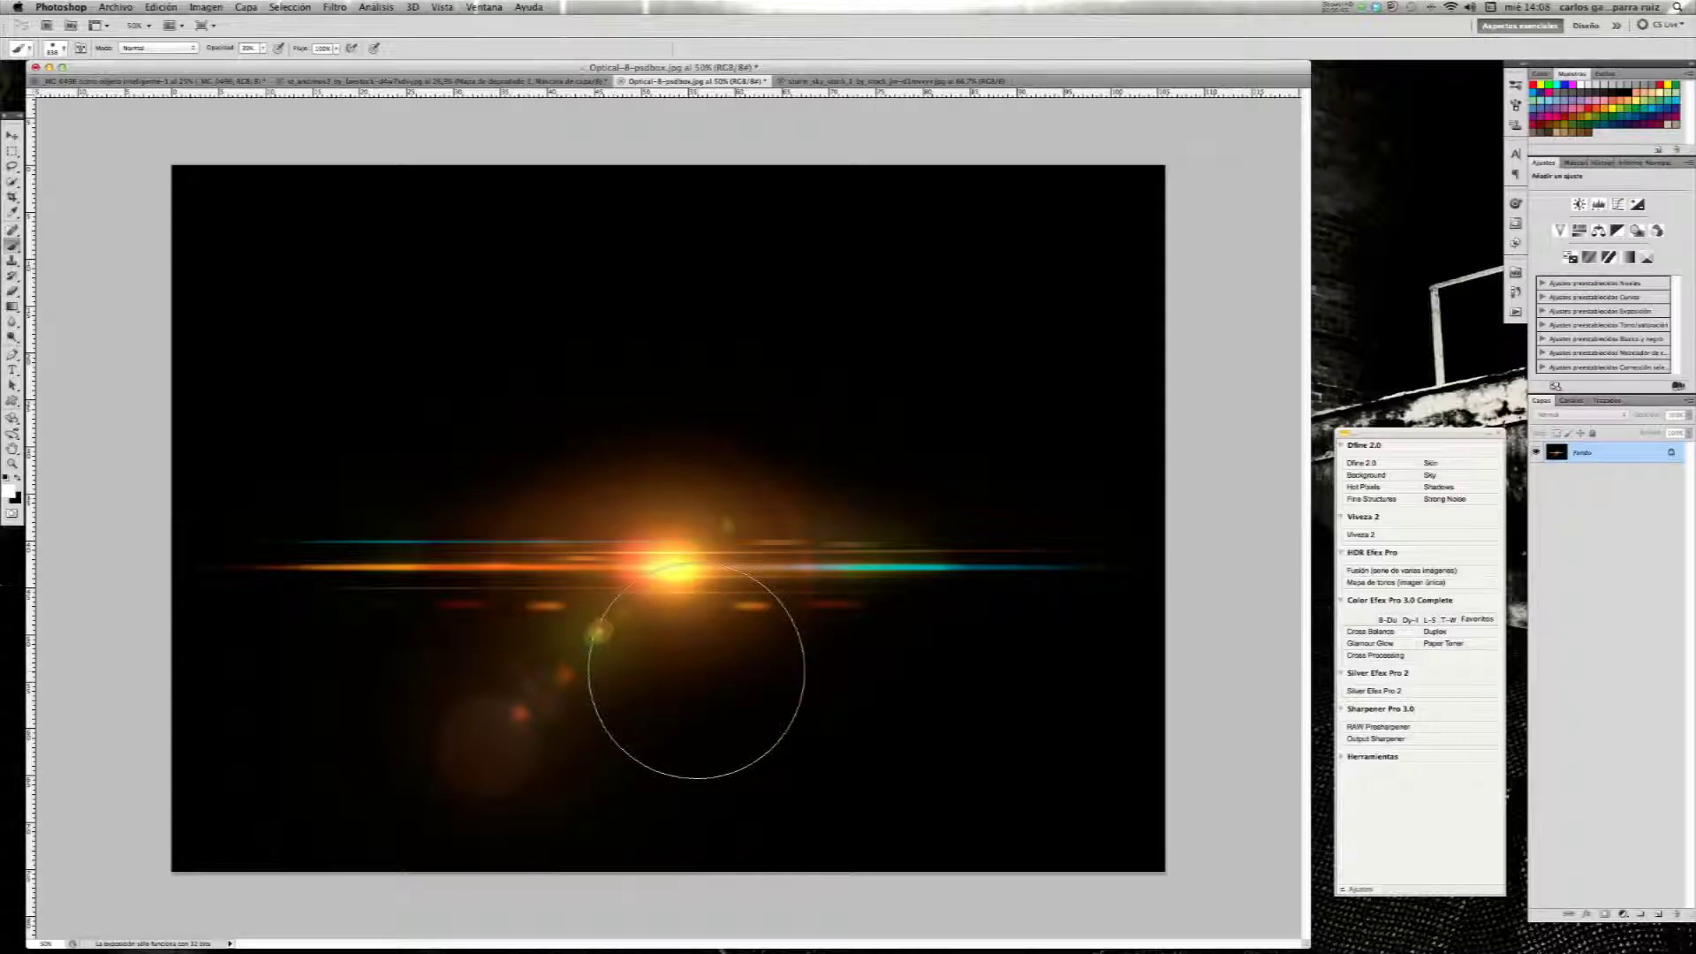
- Drag the lens flare into the abbey composite and name its layer DESTELLO
key(v)
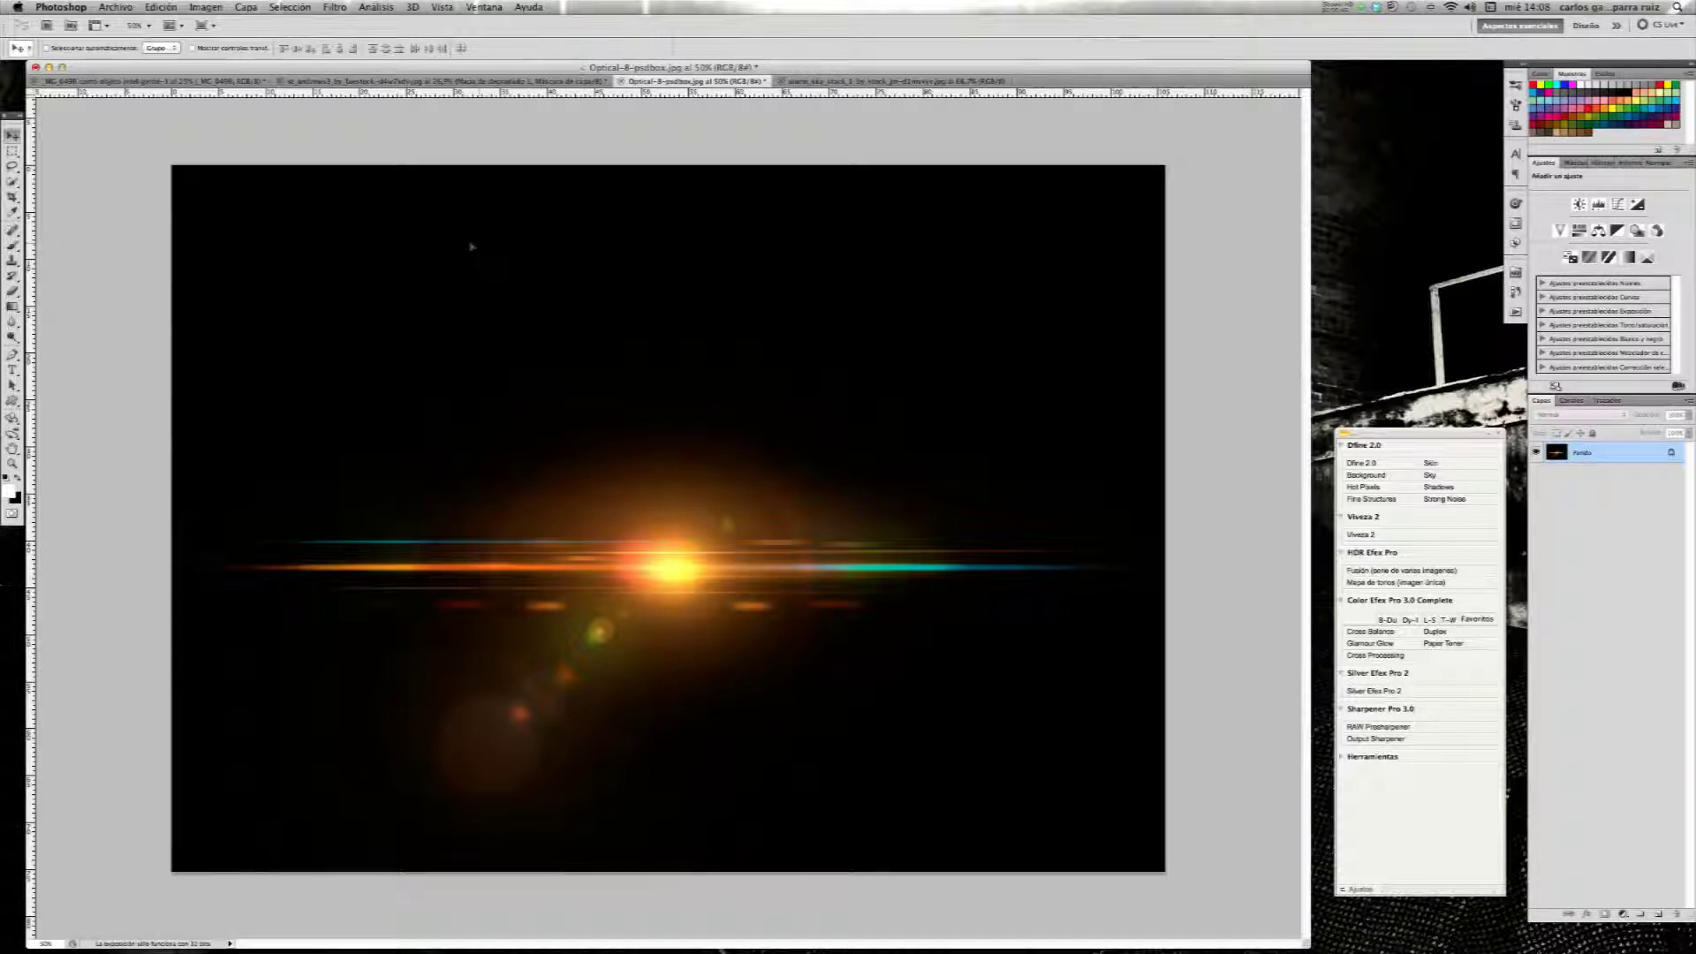
drag(482, 255, 427, 84)
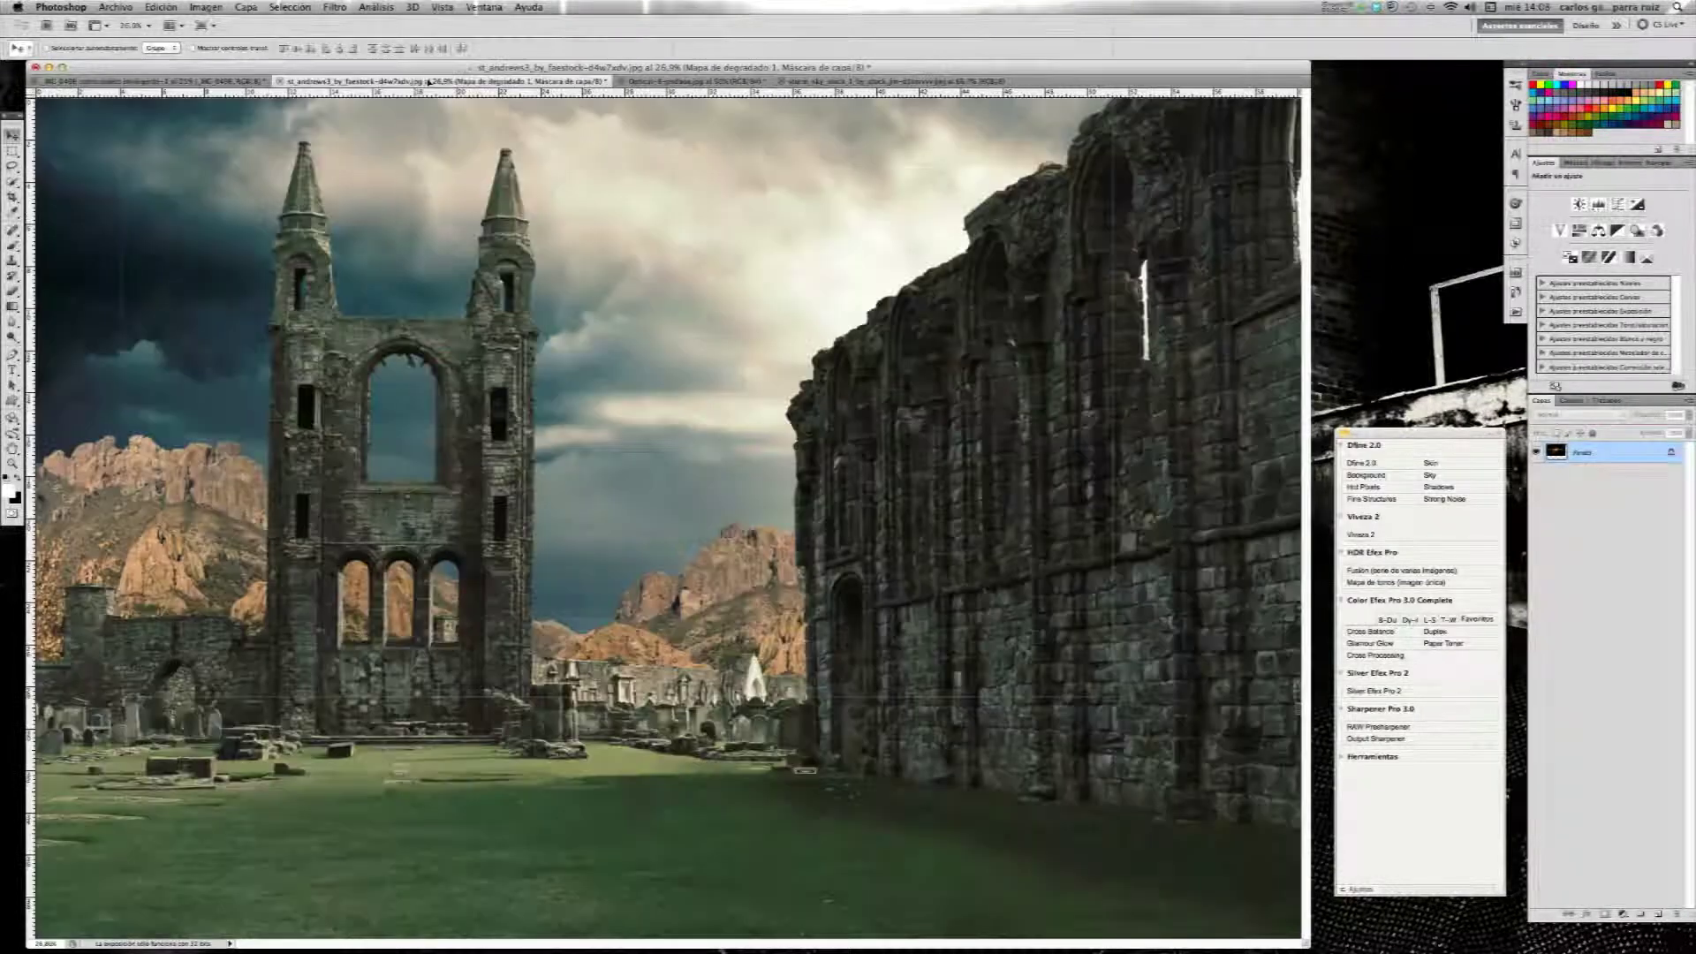
drag(428, 83, 455, 203)
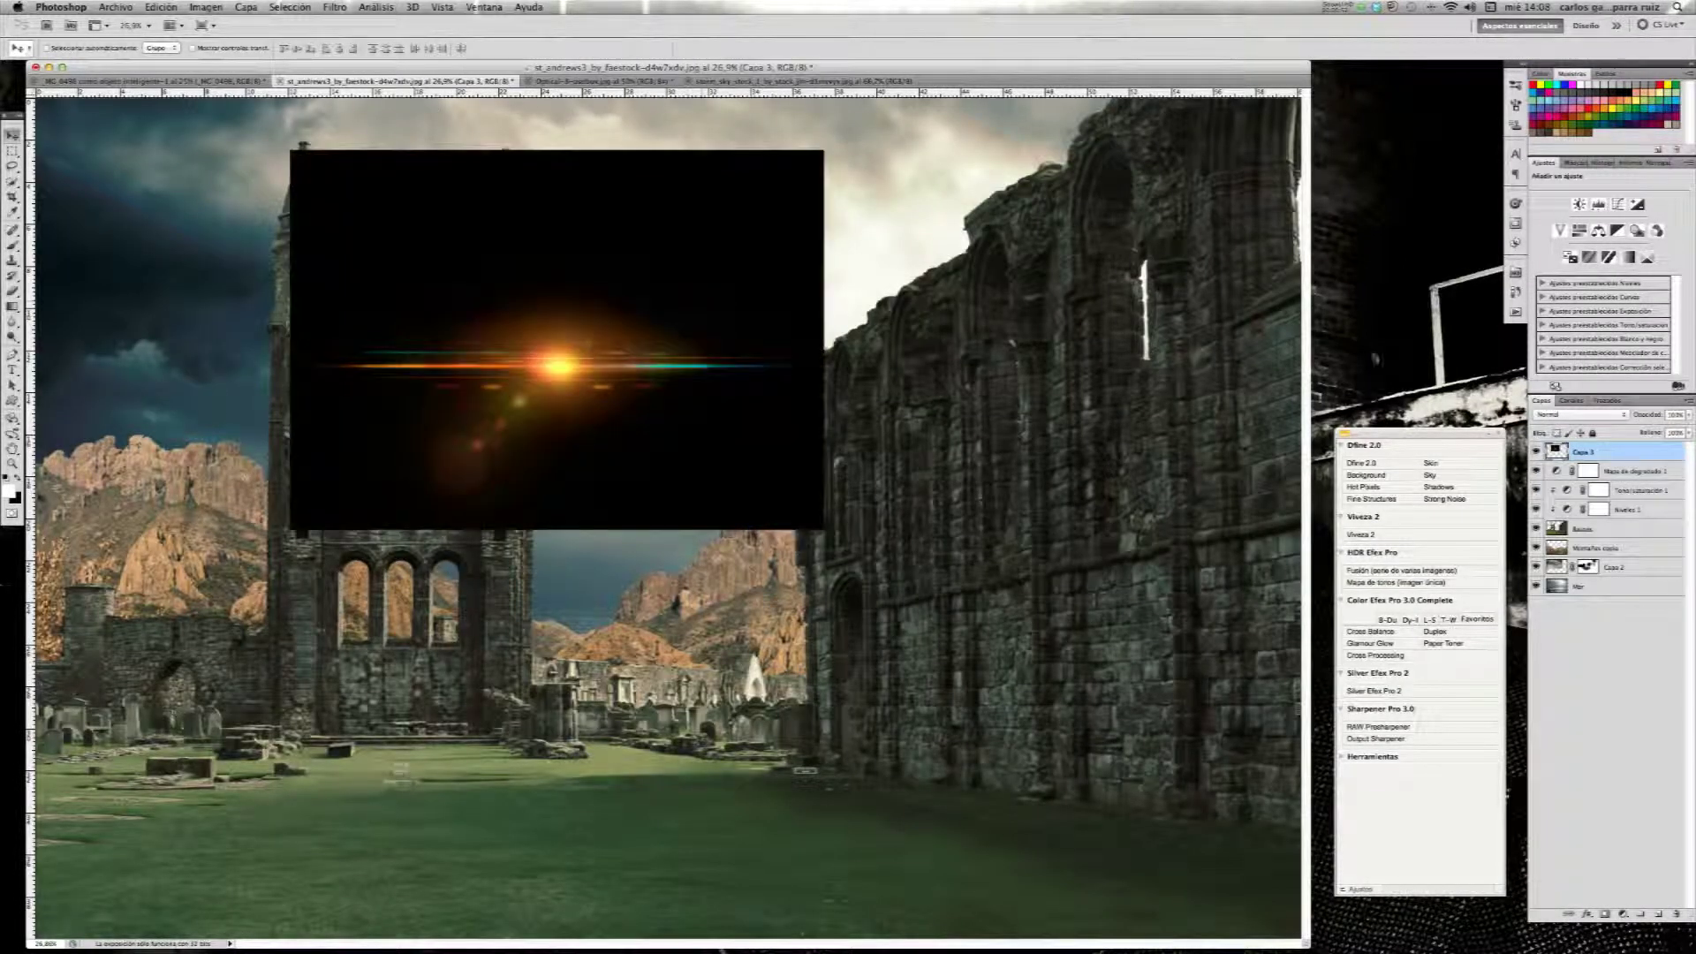
double_click(1589, 454)
text(LLO)
key(Return)
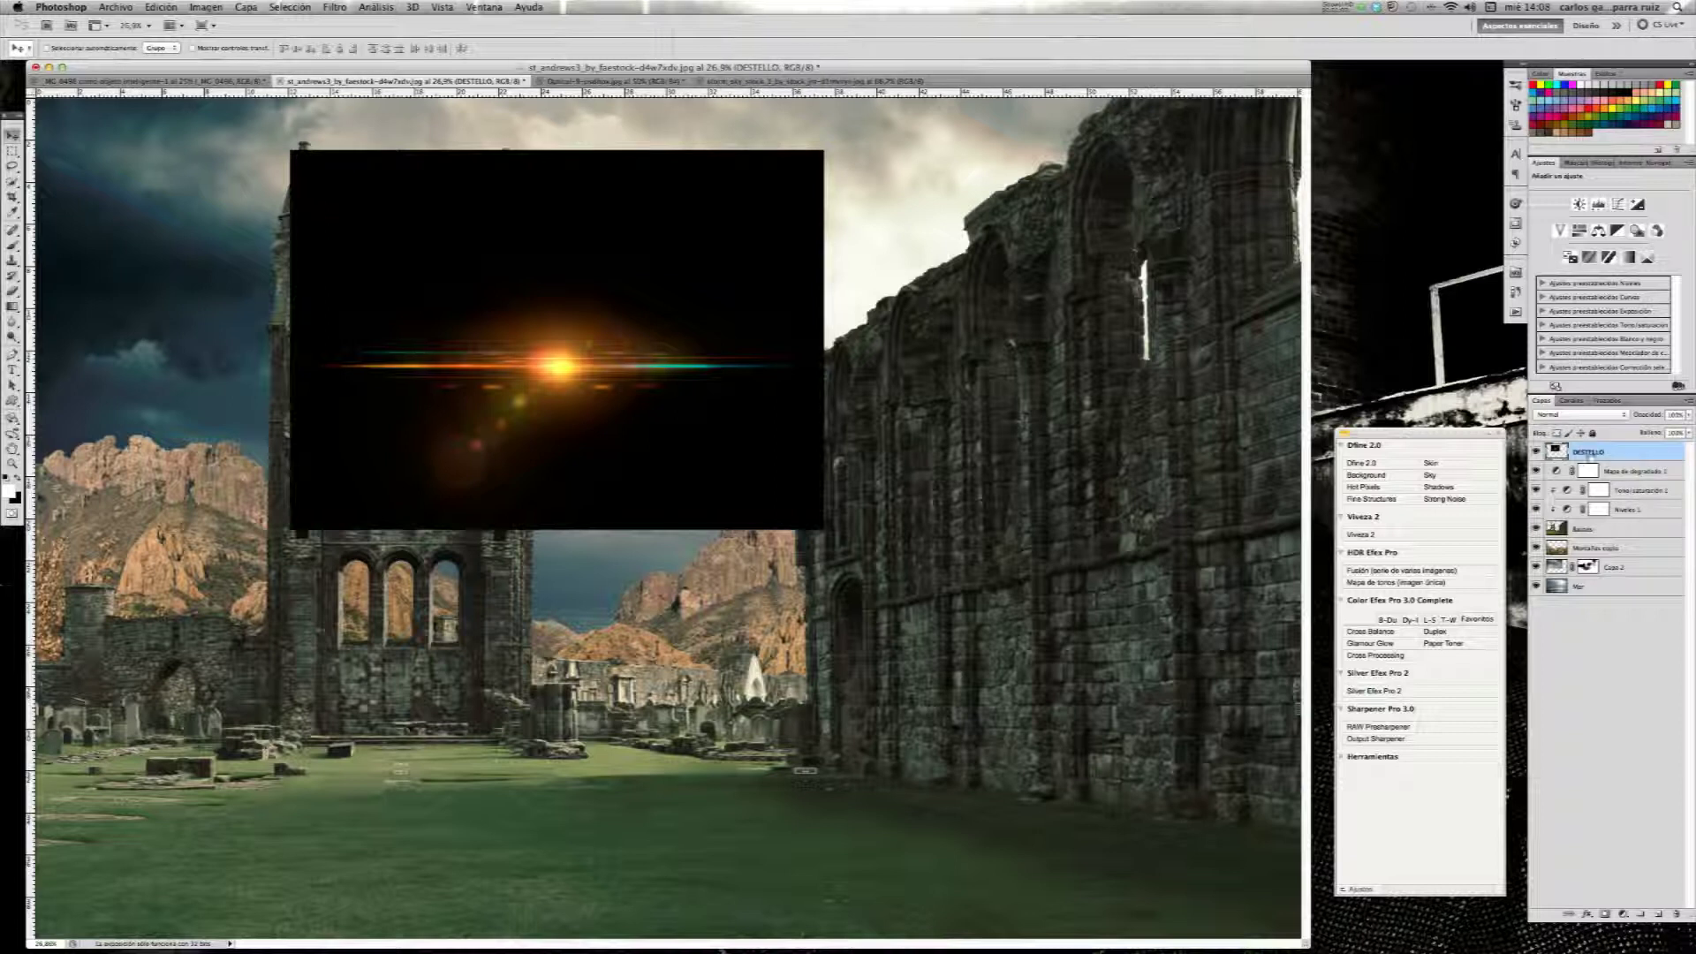
- Blend DESTELLO as Screen (Trama) and place it below Montañas copia
click(1594, 416)
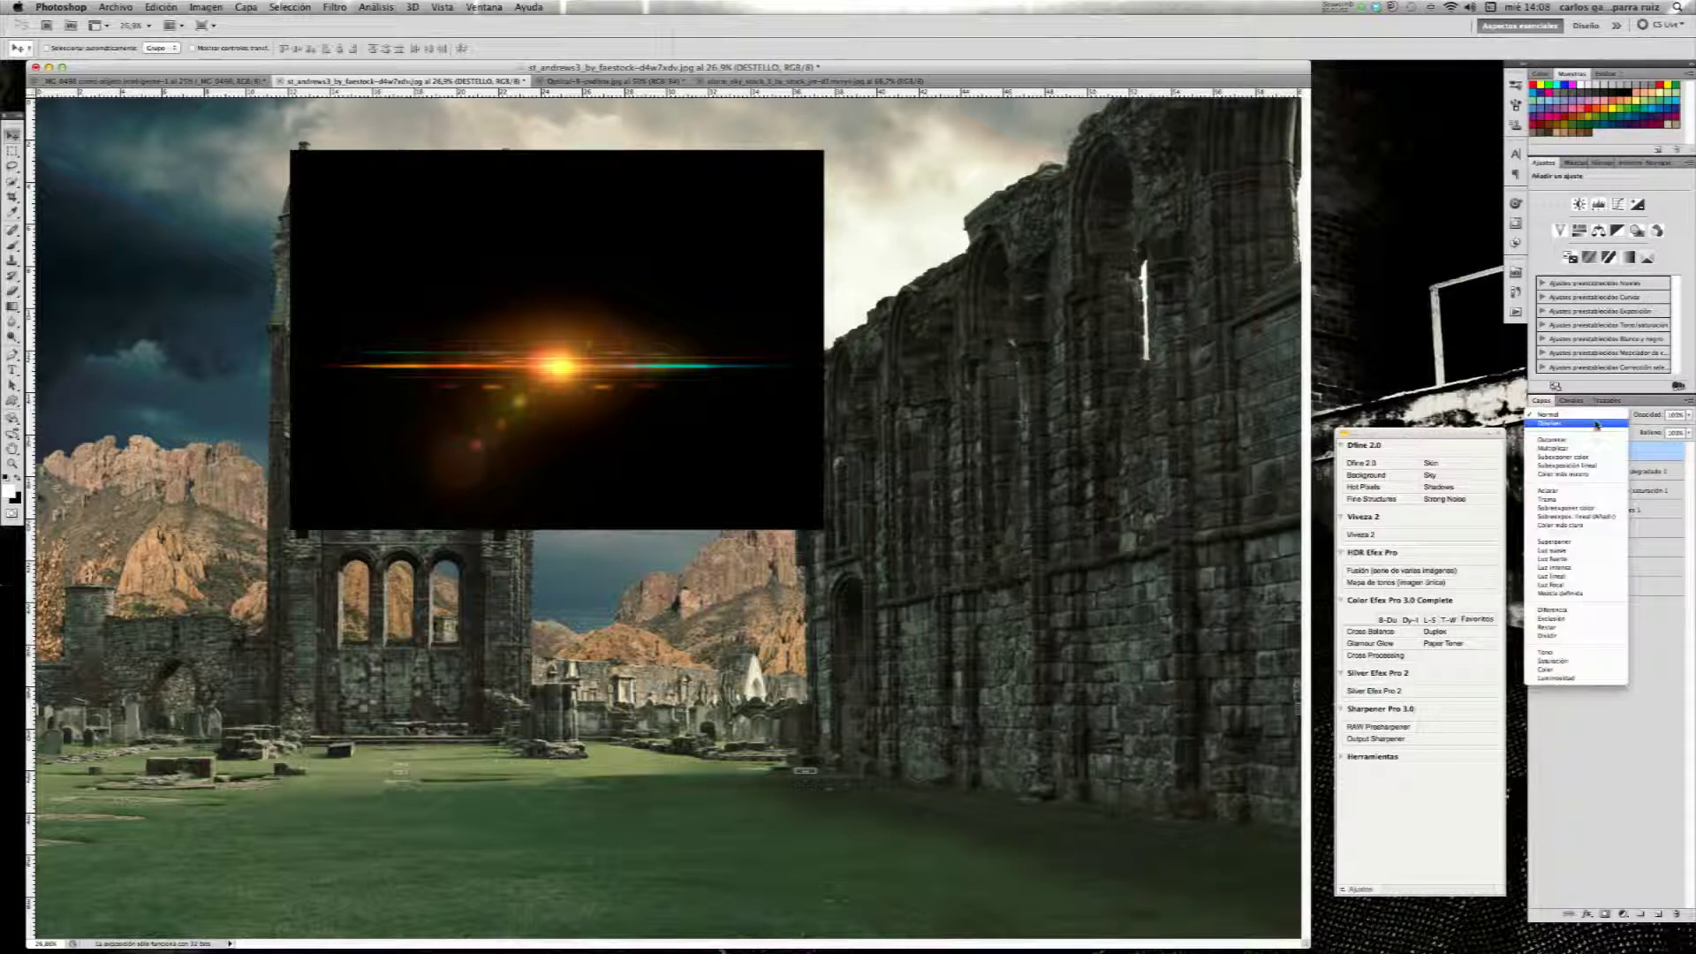
click(1593, 499)
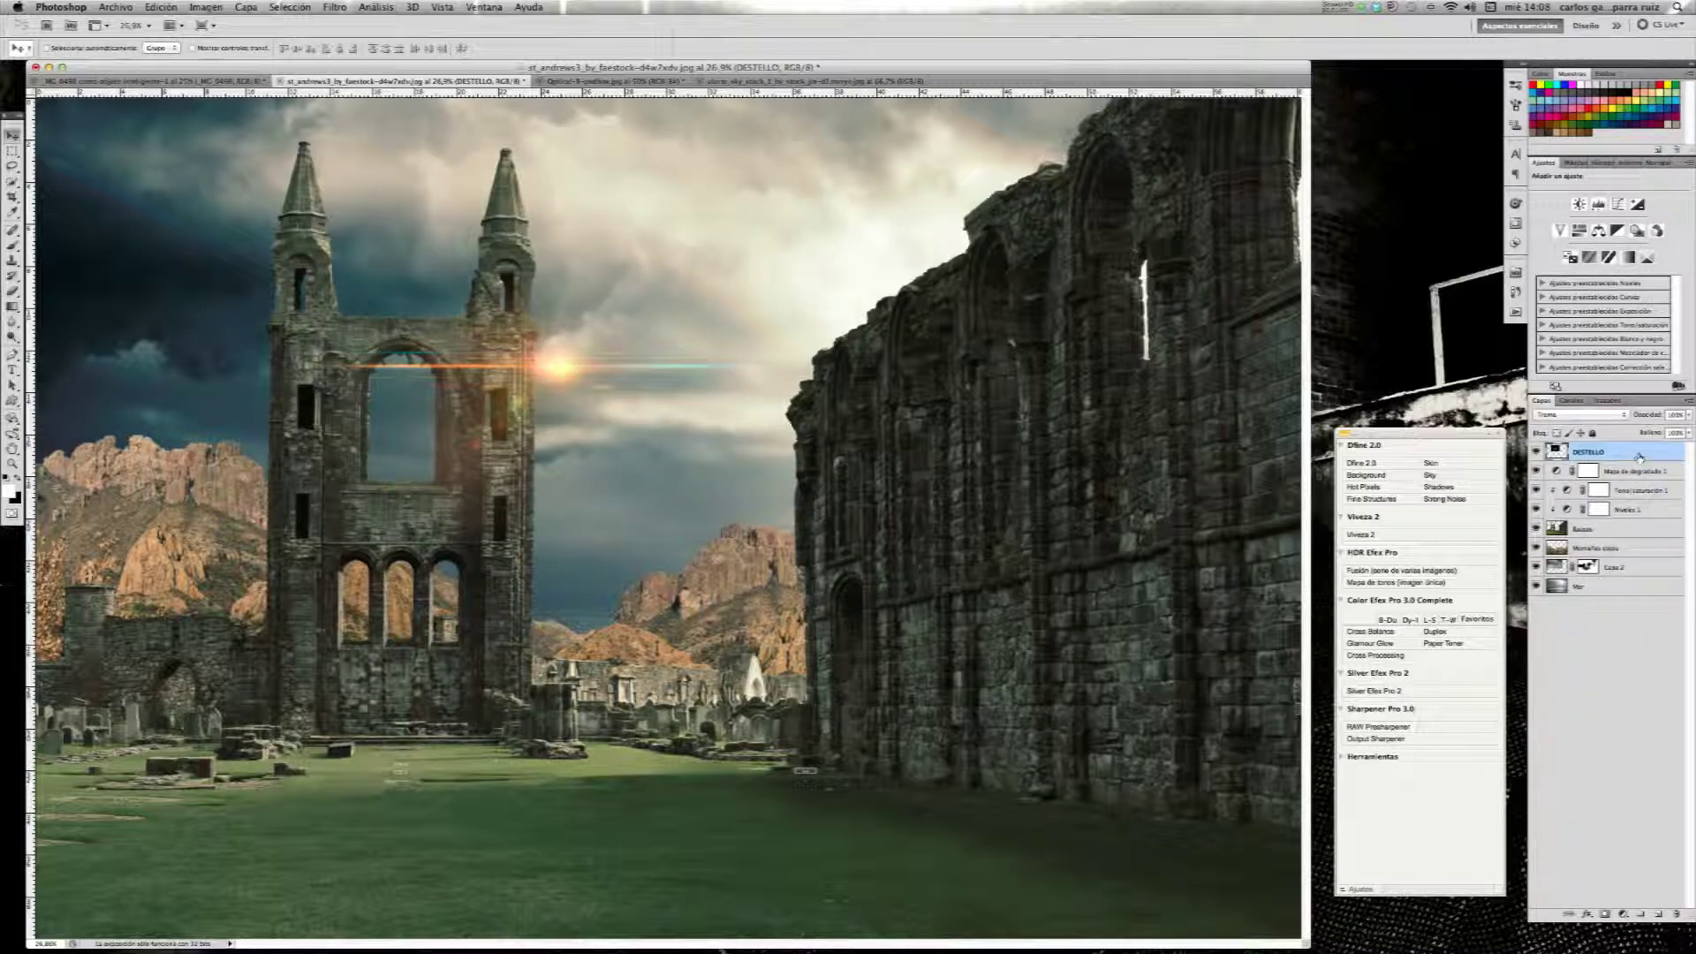
drag(1640, 457, 1646, 552)
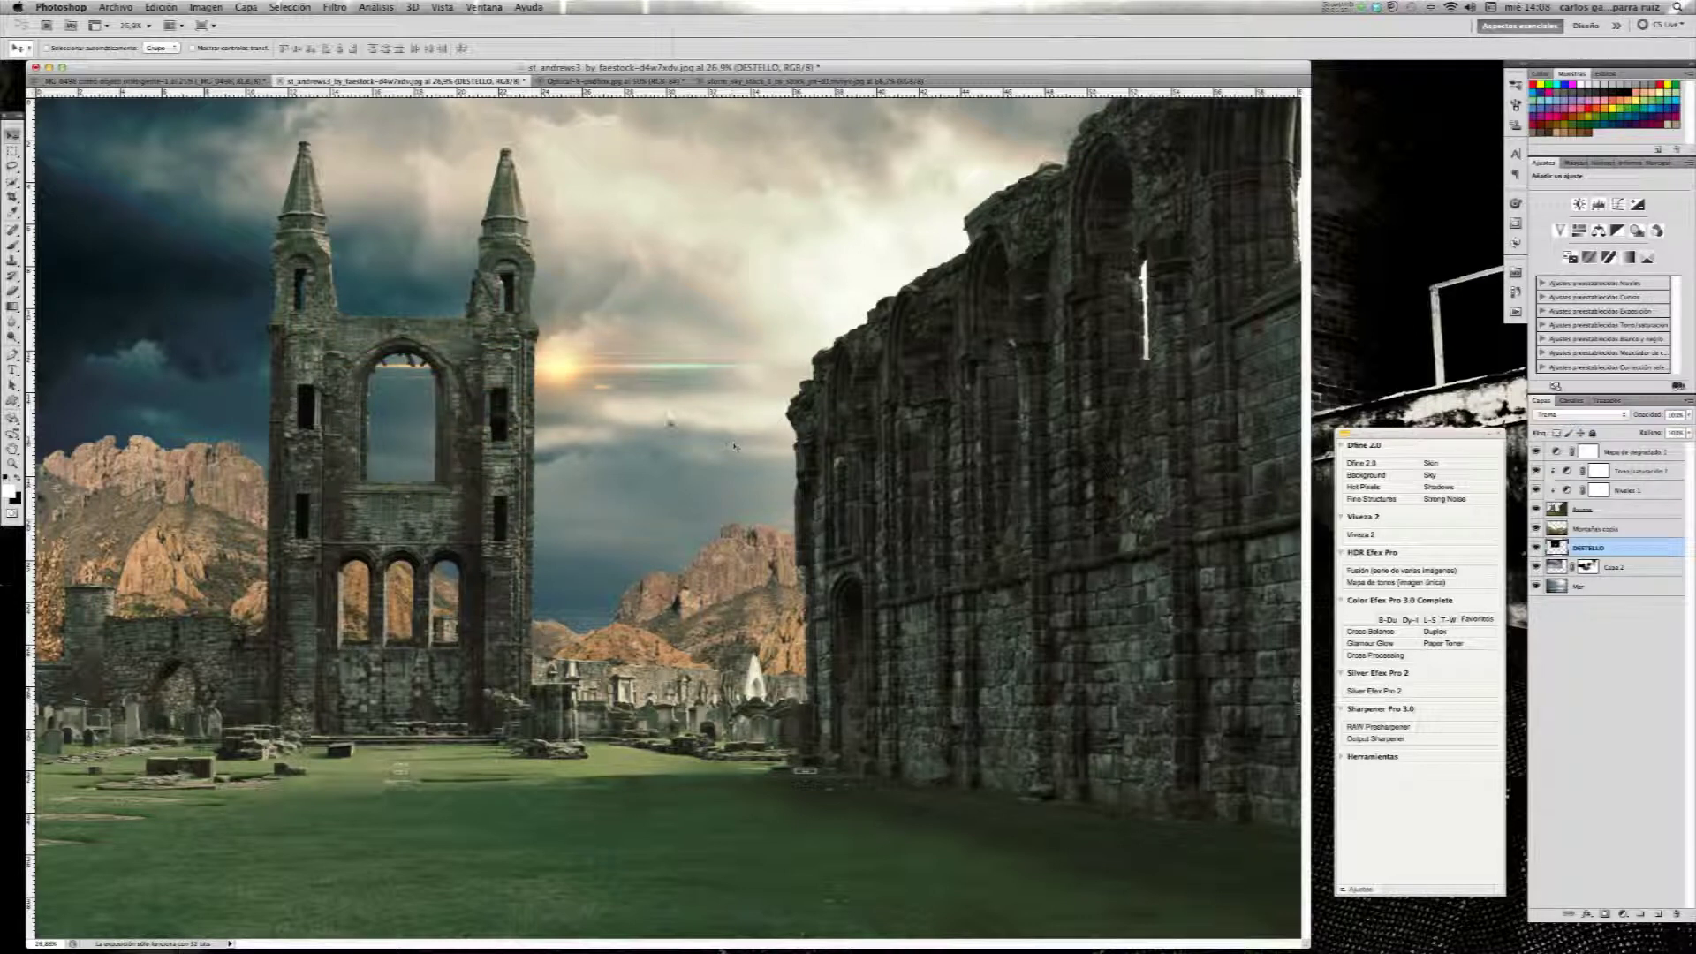
- Free-transform the flare, scaling it up to about 163%
key(ctrl+t)
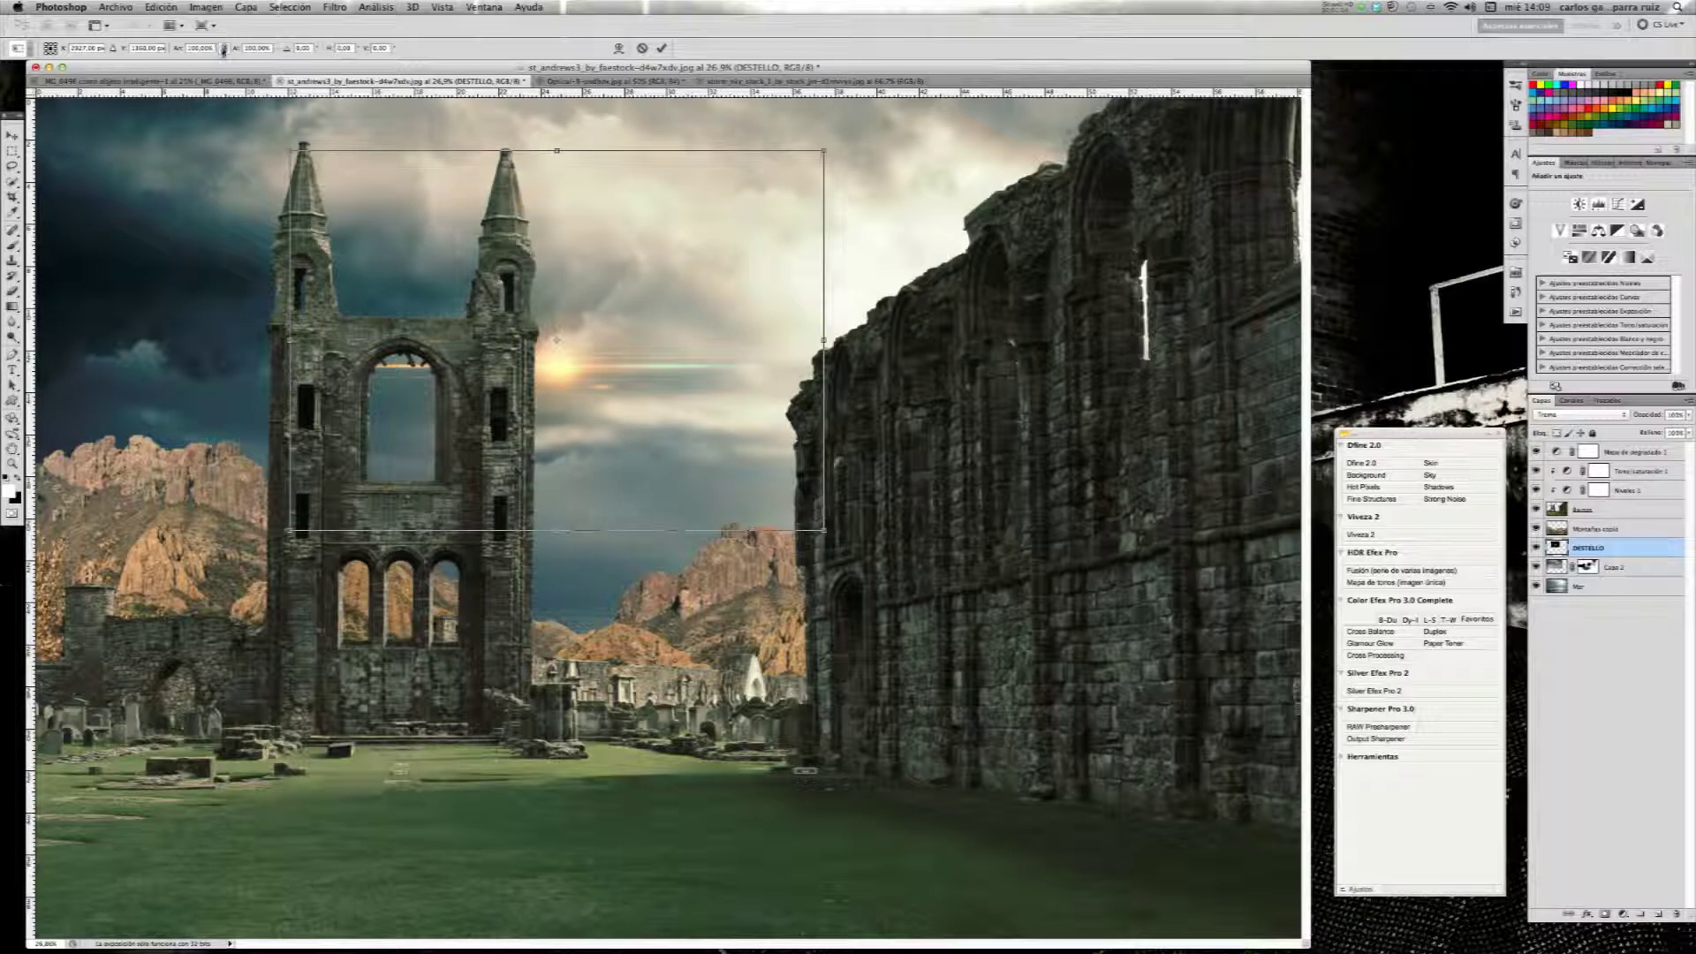
click(257, 47)
text(125)
key(Return)
drag(257, 53, 291, 49)
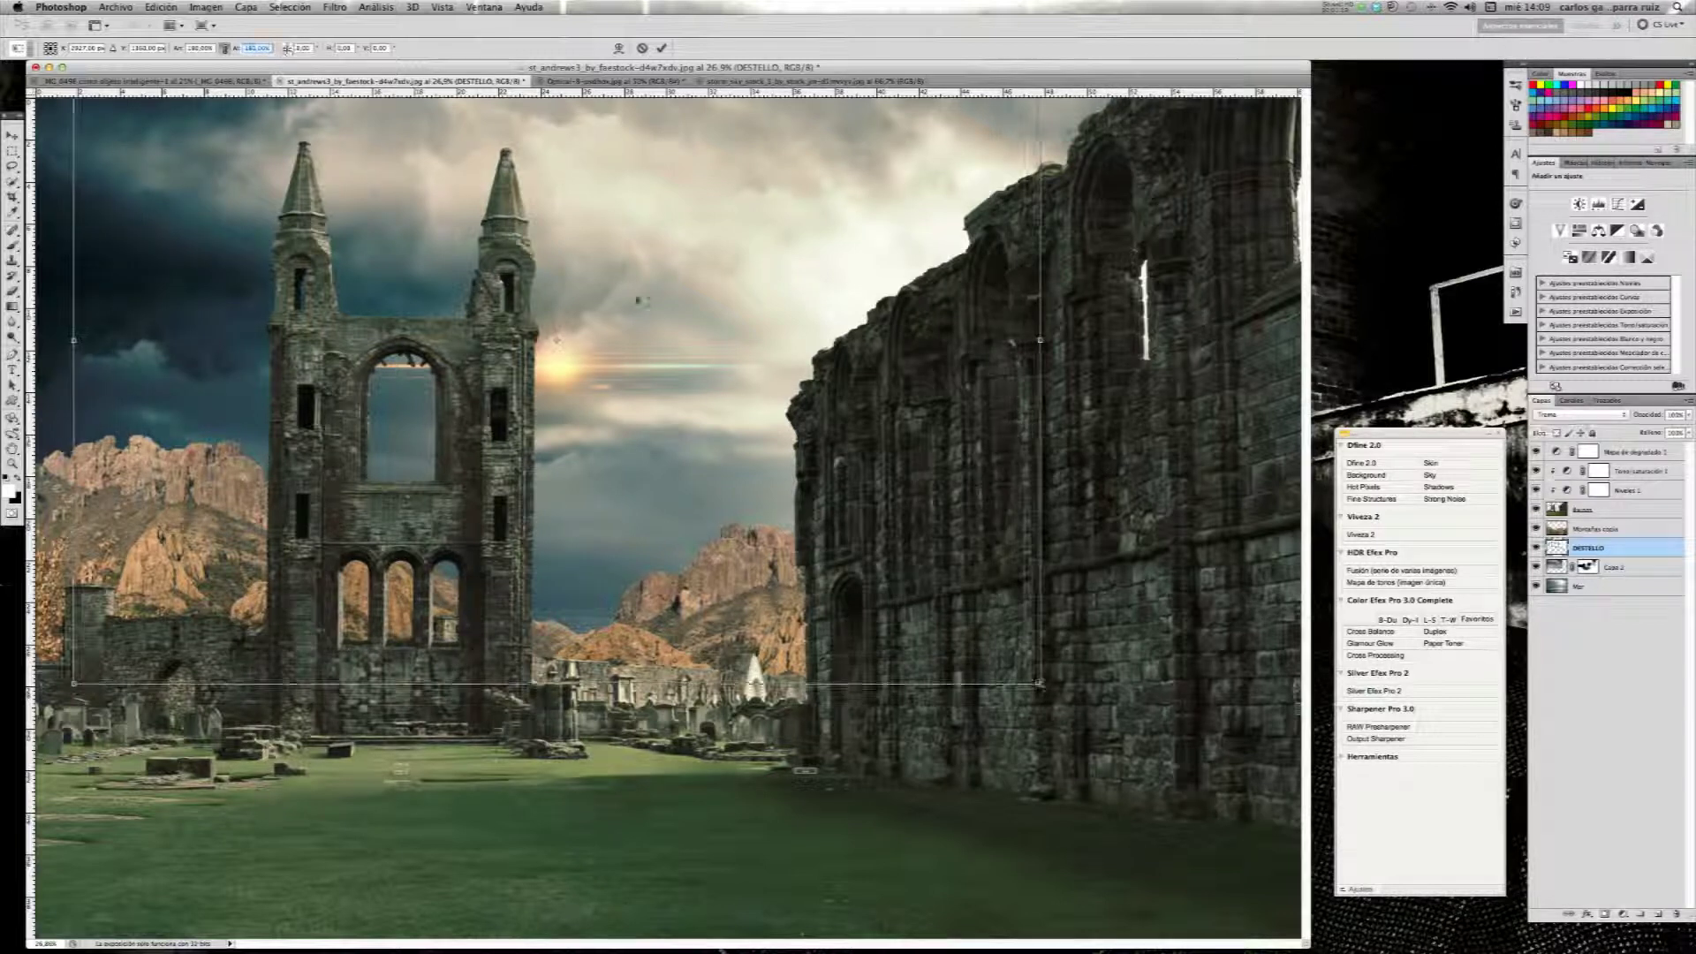
- Settle the sun glow low between the mountains, enlarge it to about 210%, and commit
drag(669, 294, 702, 372)
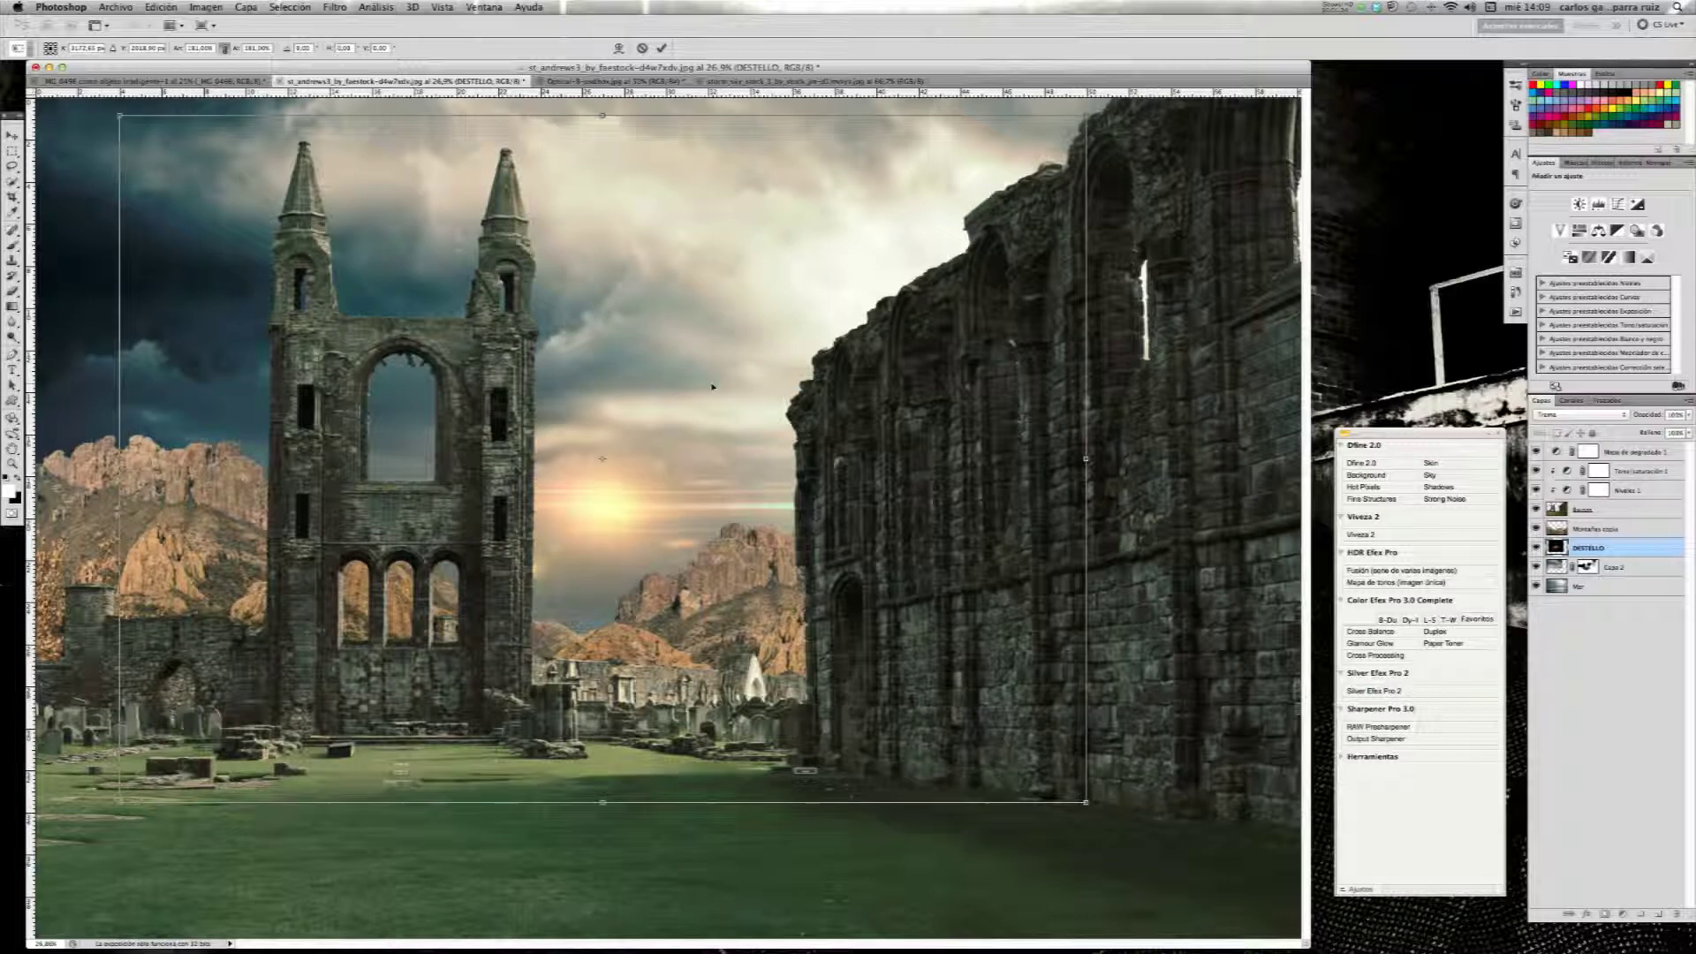
mouse_move(809, 320)
mouse_down()
mouse_move(918, 248)
mouse_move(938, 183)
mouse_up()
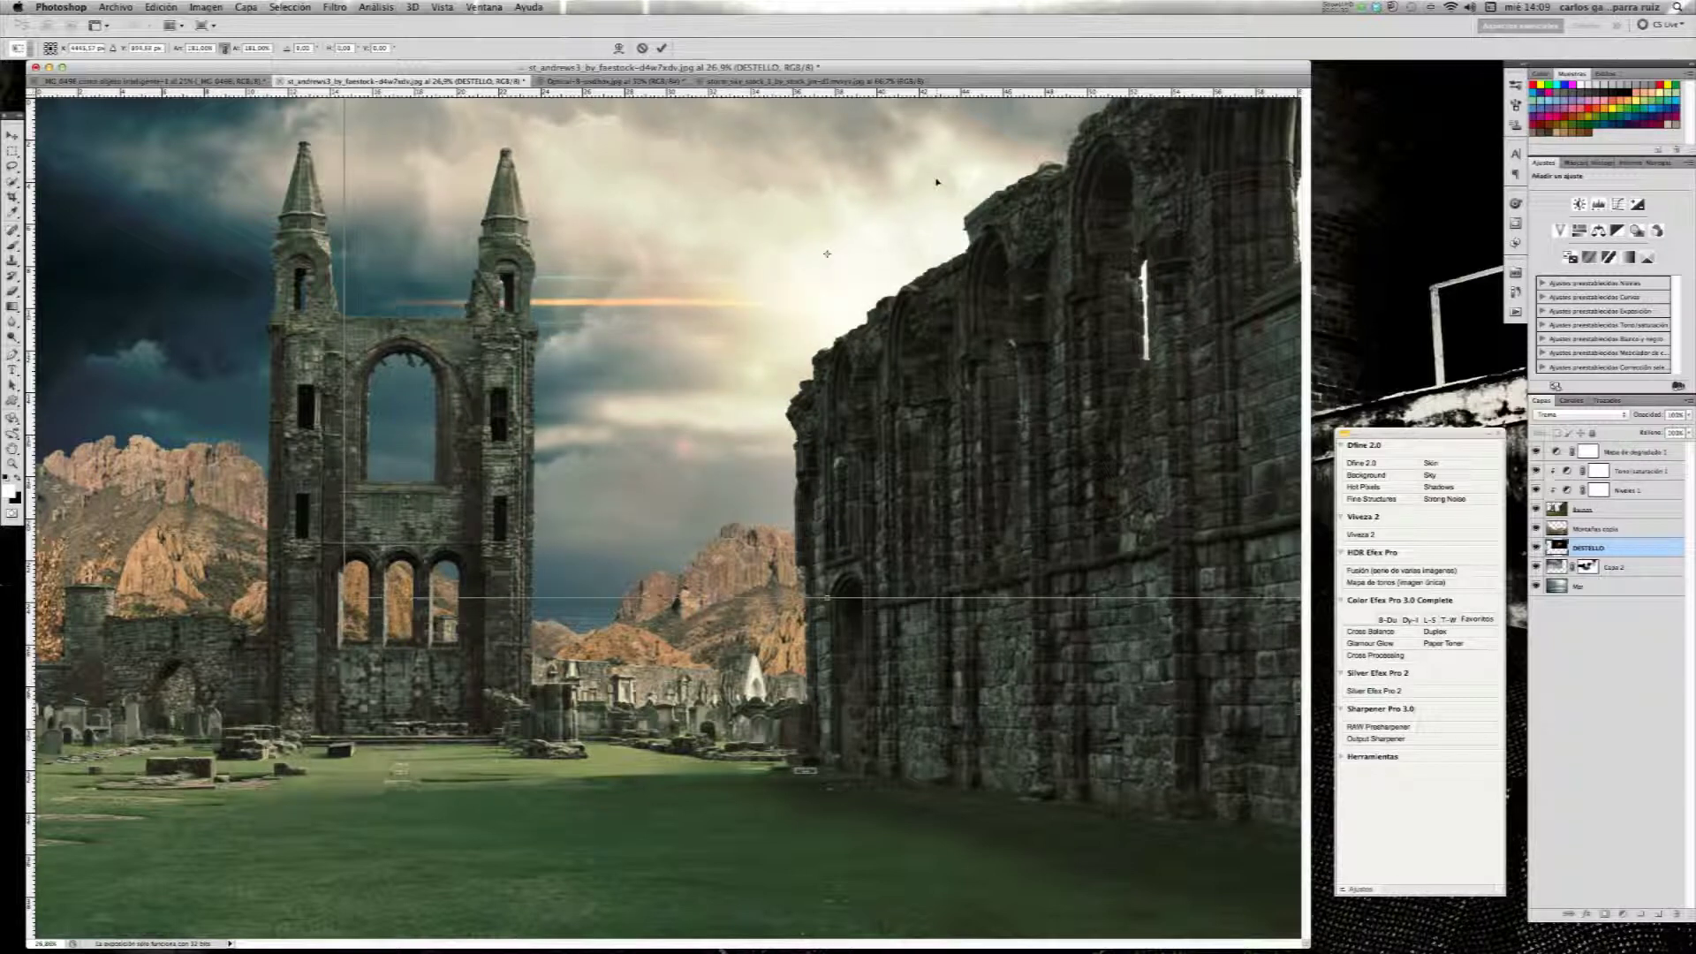
mouse_move(936, 182)
mouse_down()
mouse_move(715, 456)
mouse_move(689, 449)
mouse_up()
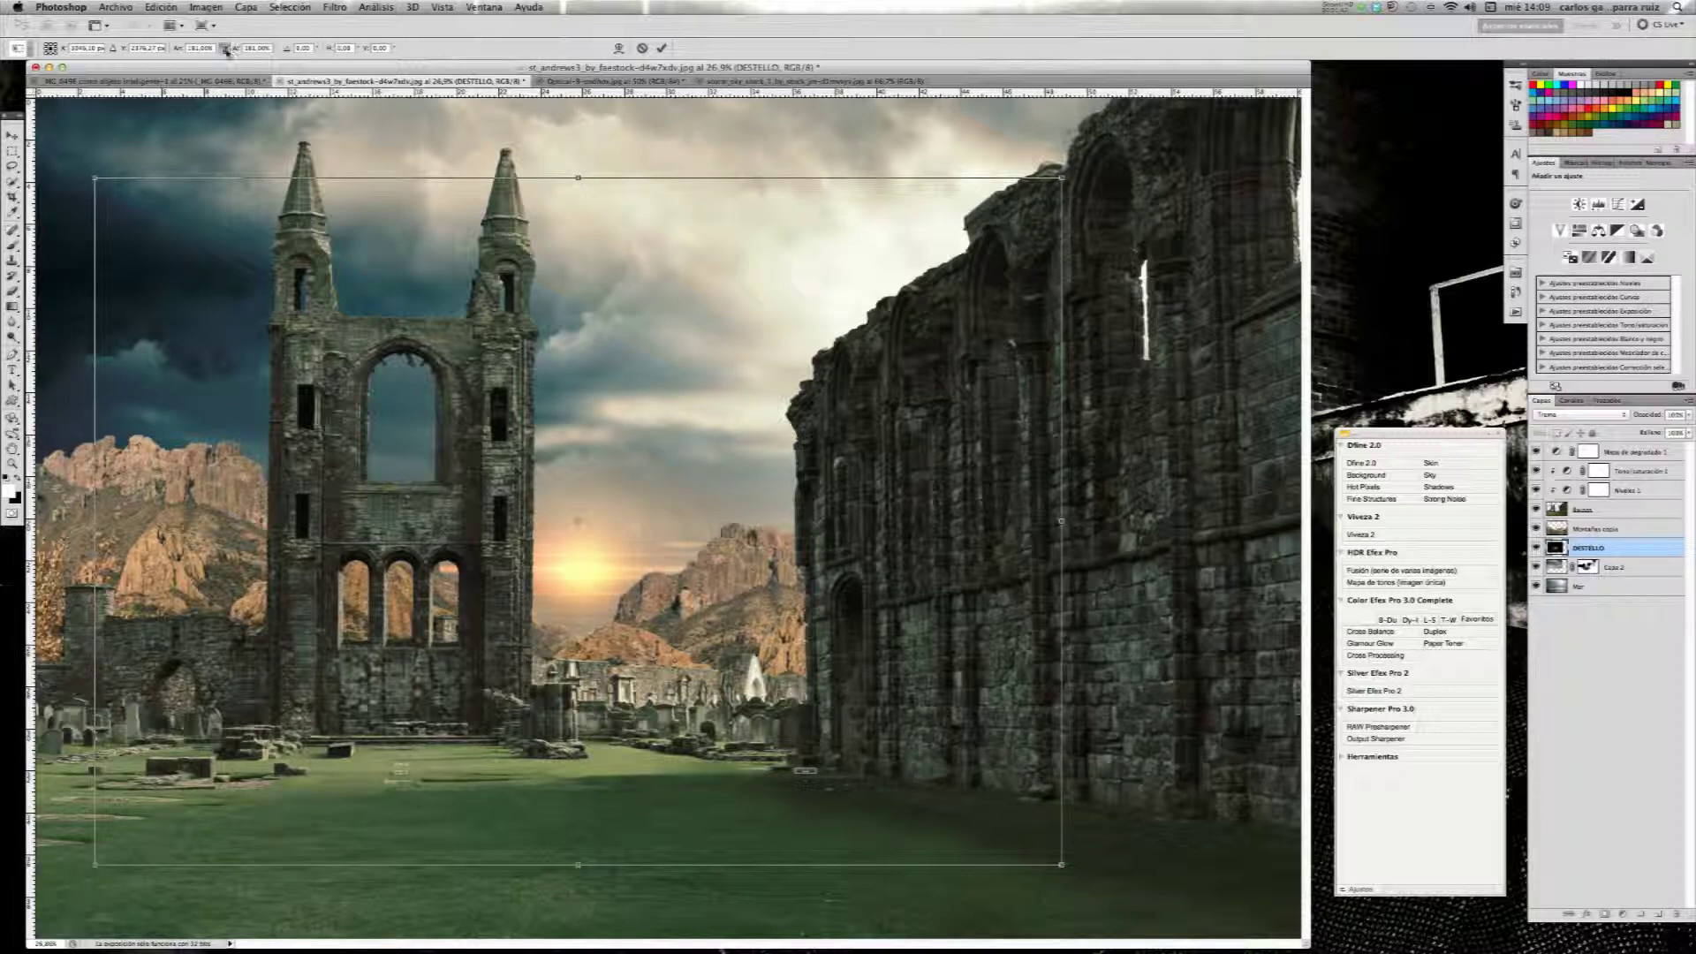
drag(234, 51, 273, 56)
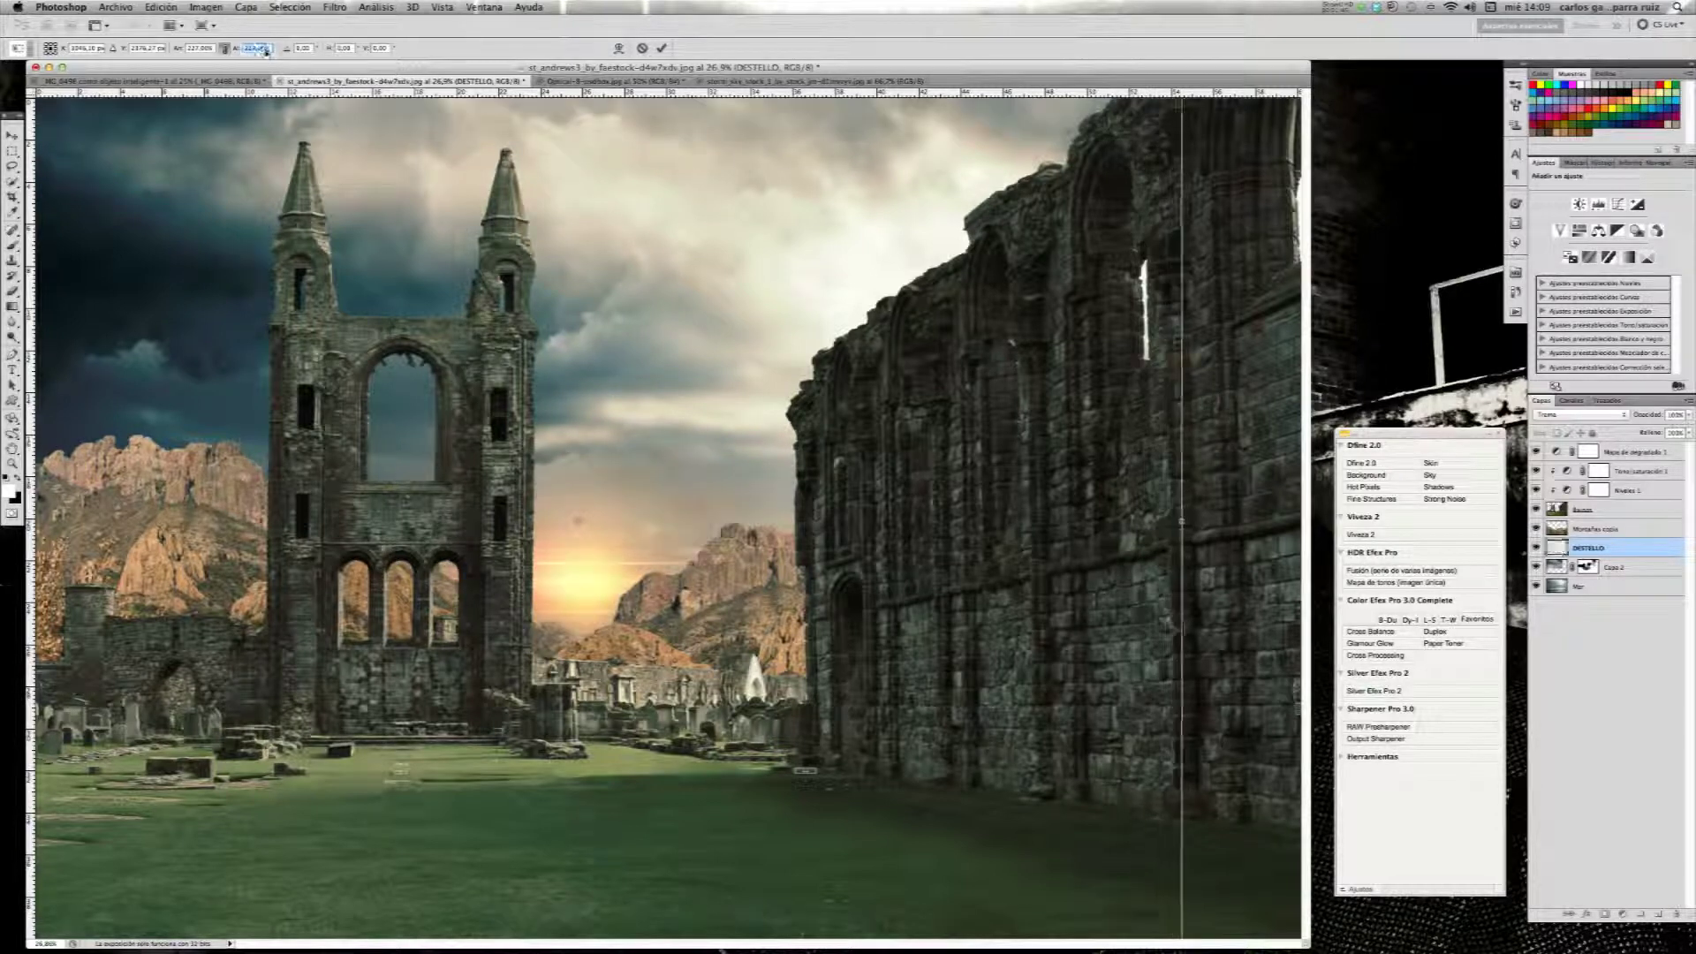
click(662, 48)
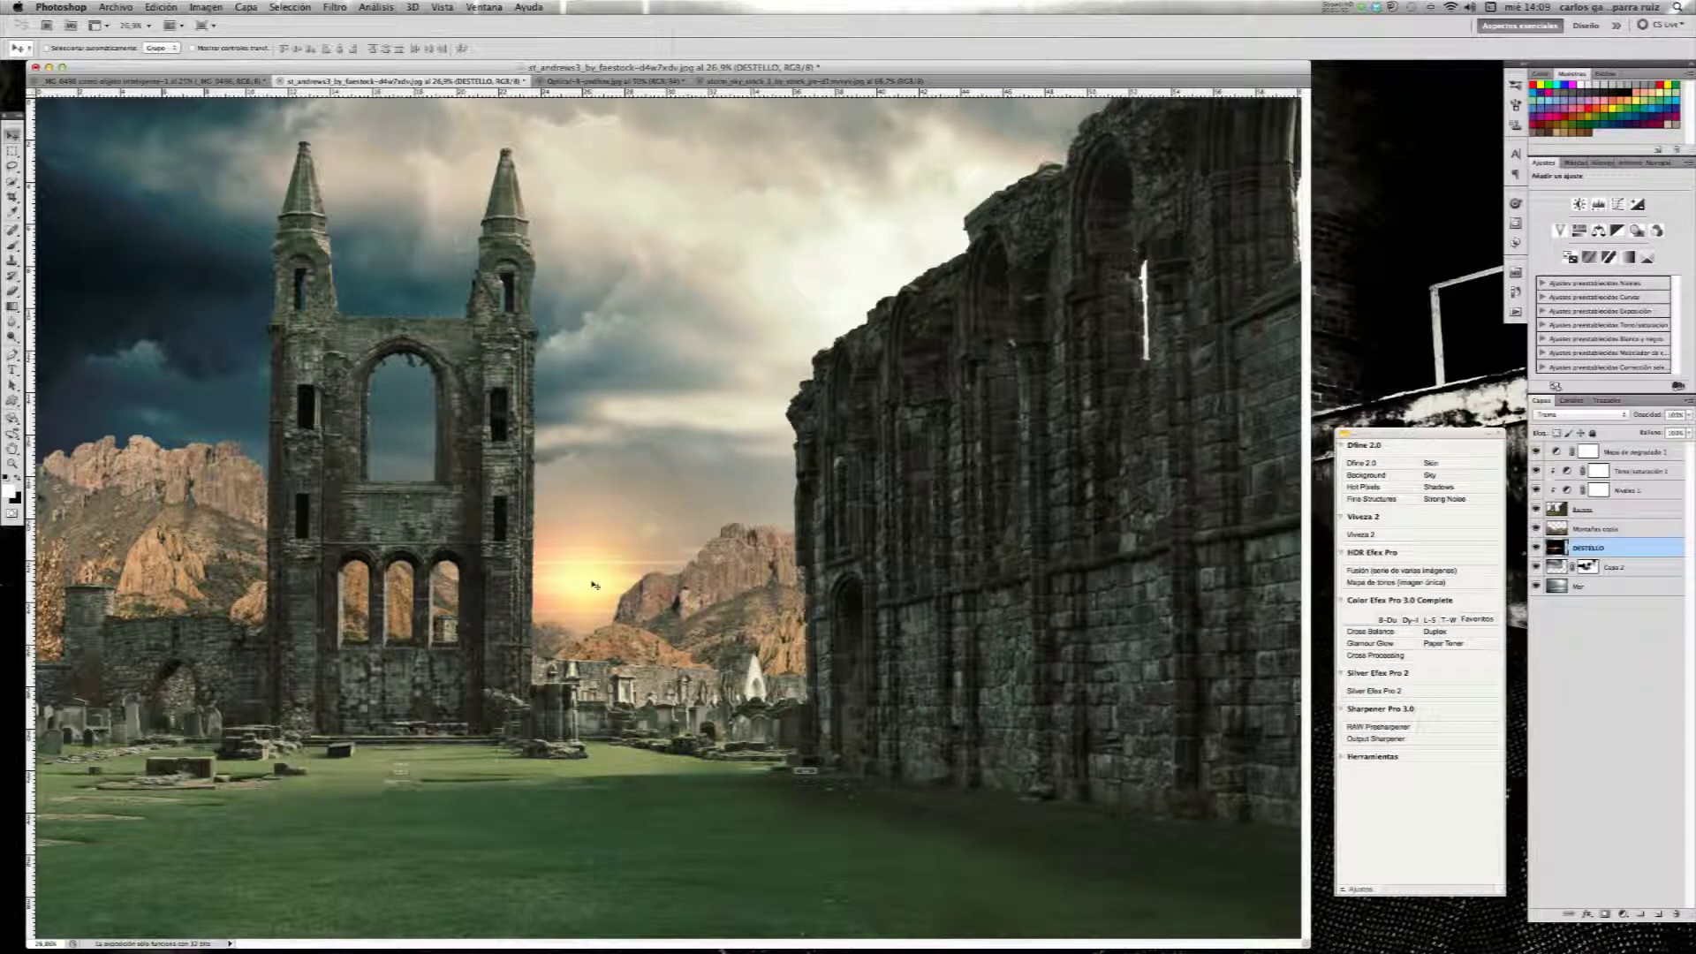
drag(600, 567, 615, 543)
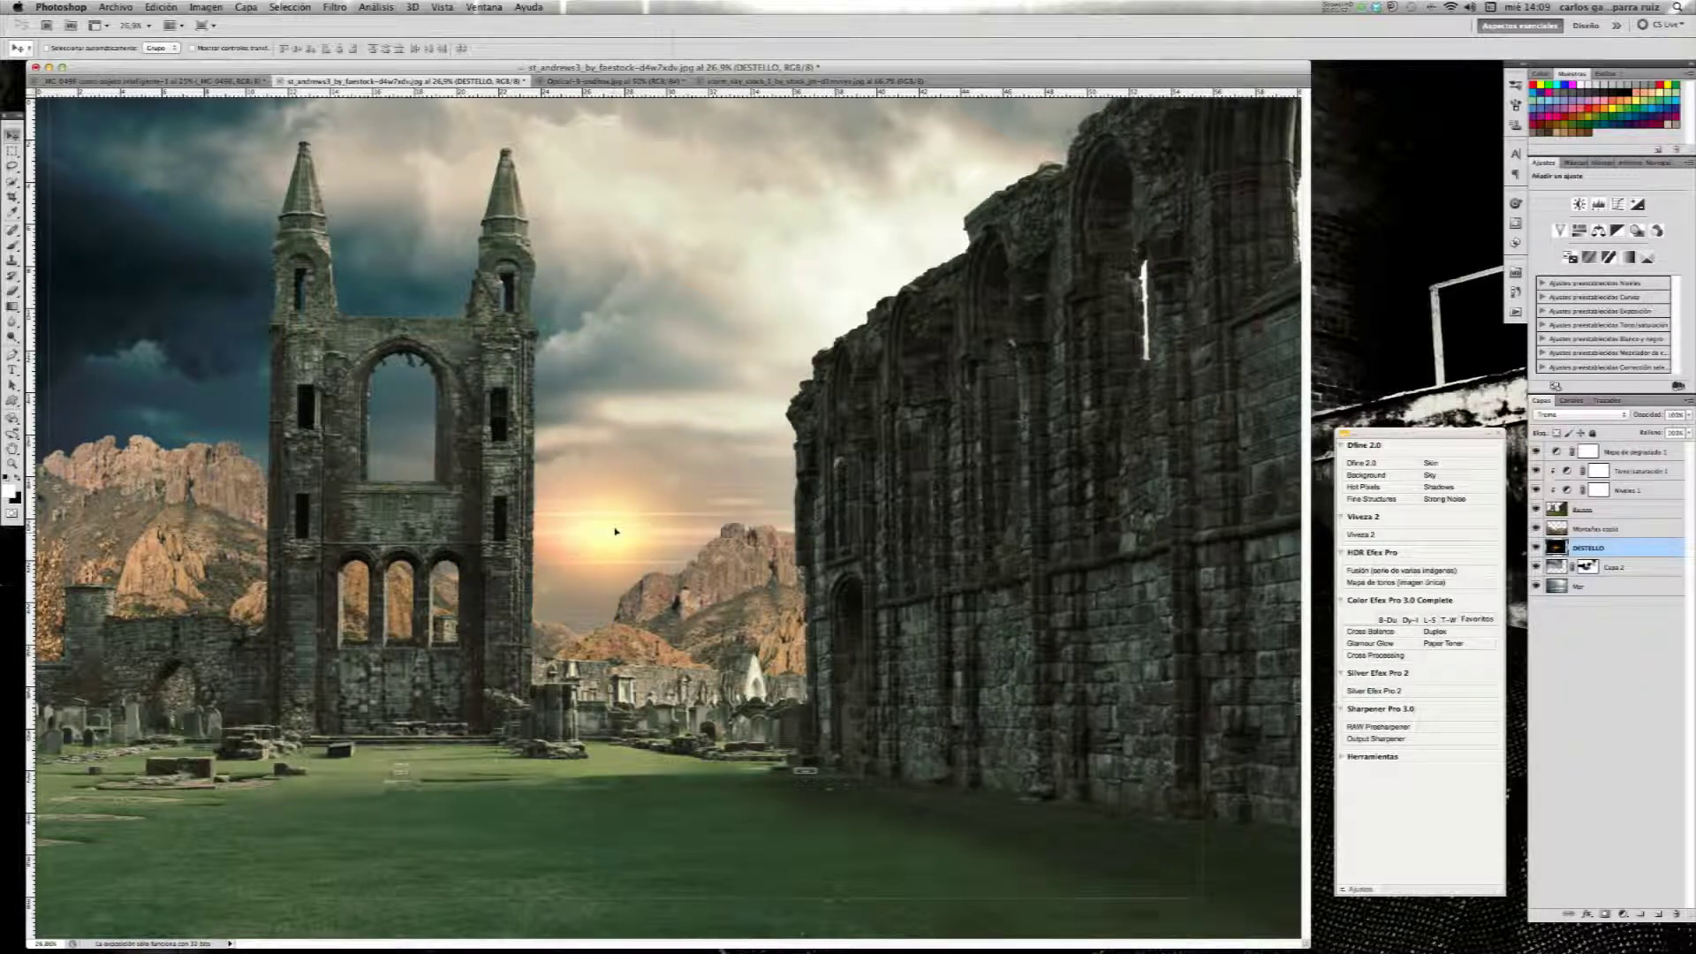
- Shift the sun glow slightly left, then save Optical-8-psdbox.jpg as JPEG and close it
mouse_move(615, 543)
mouse_down()
mouse_move(589, 536)
mouse_move(603, 528)
mouse_up()
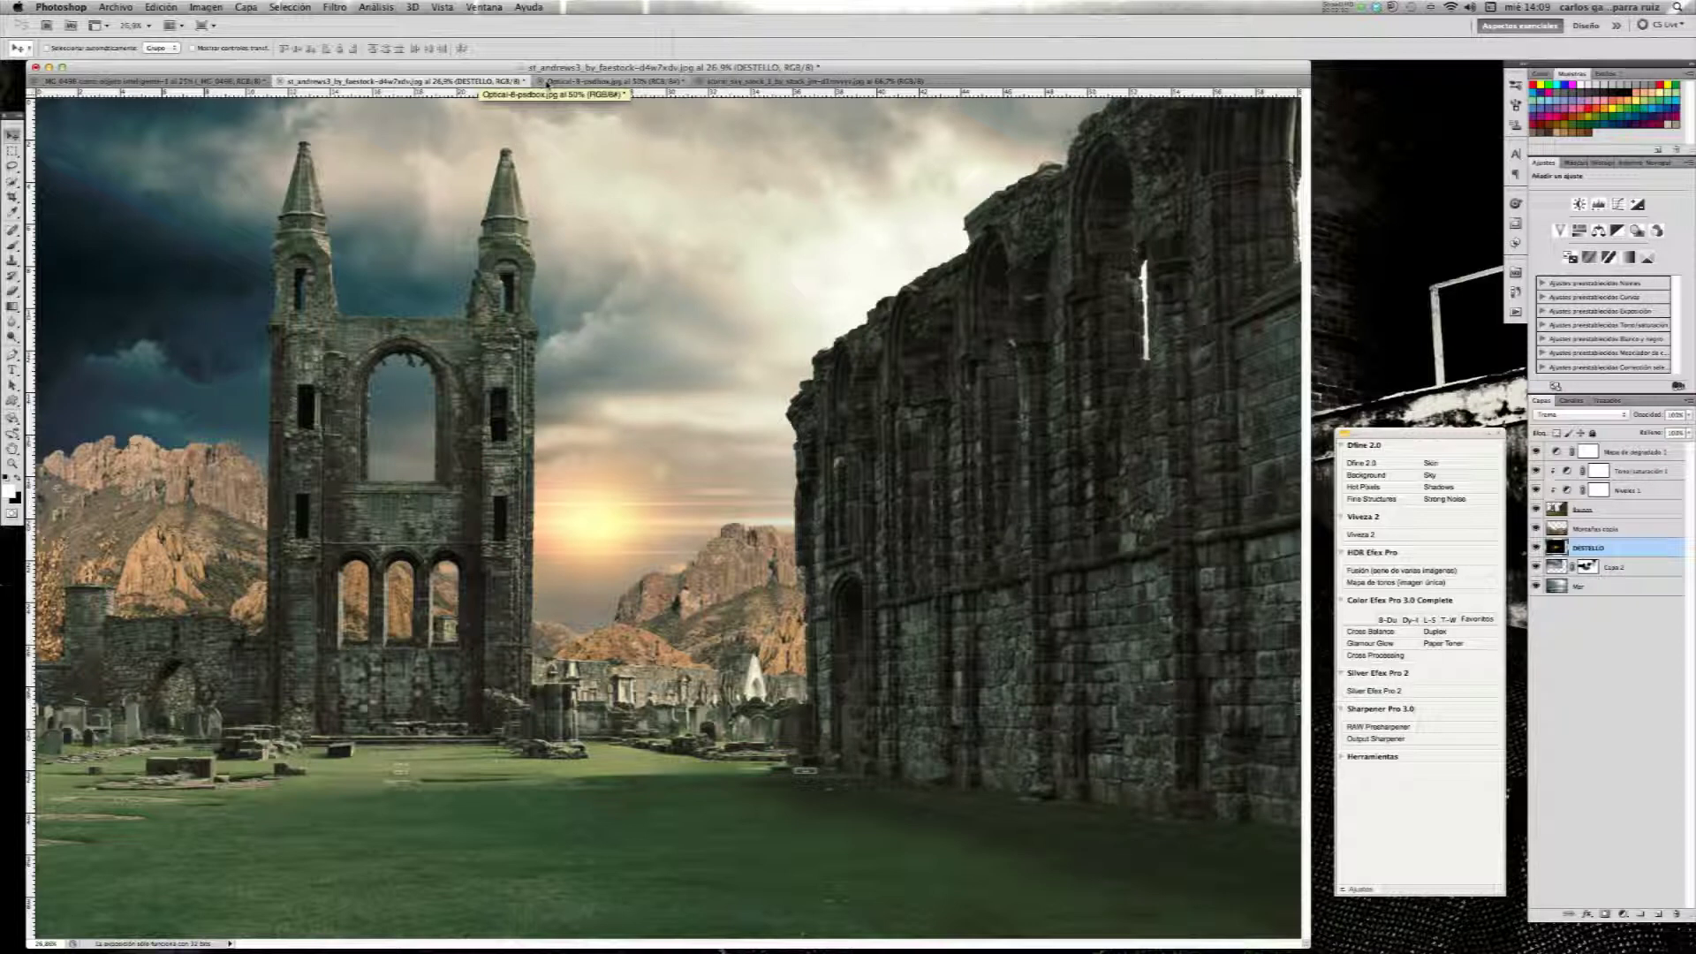
click(565, 82)
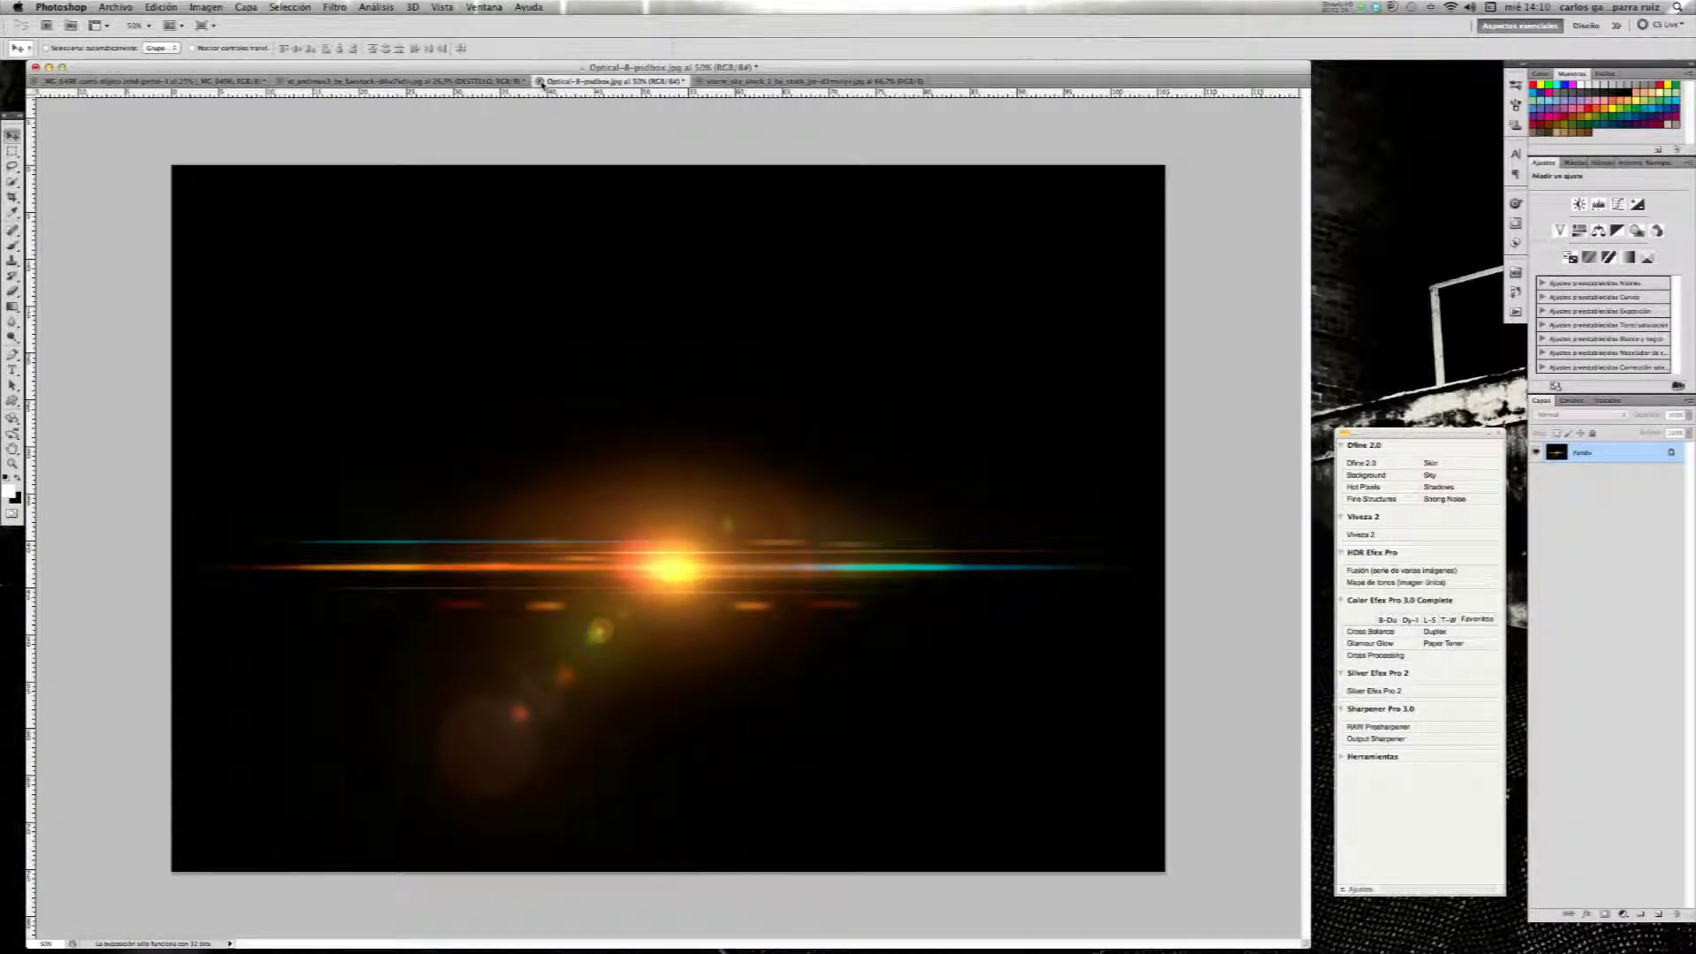
click(540, 81)
click(803, 310)
drag(803, 312, 949, 311)
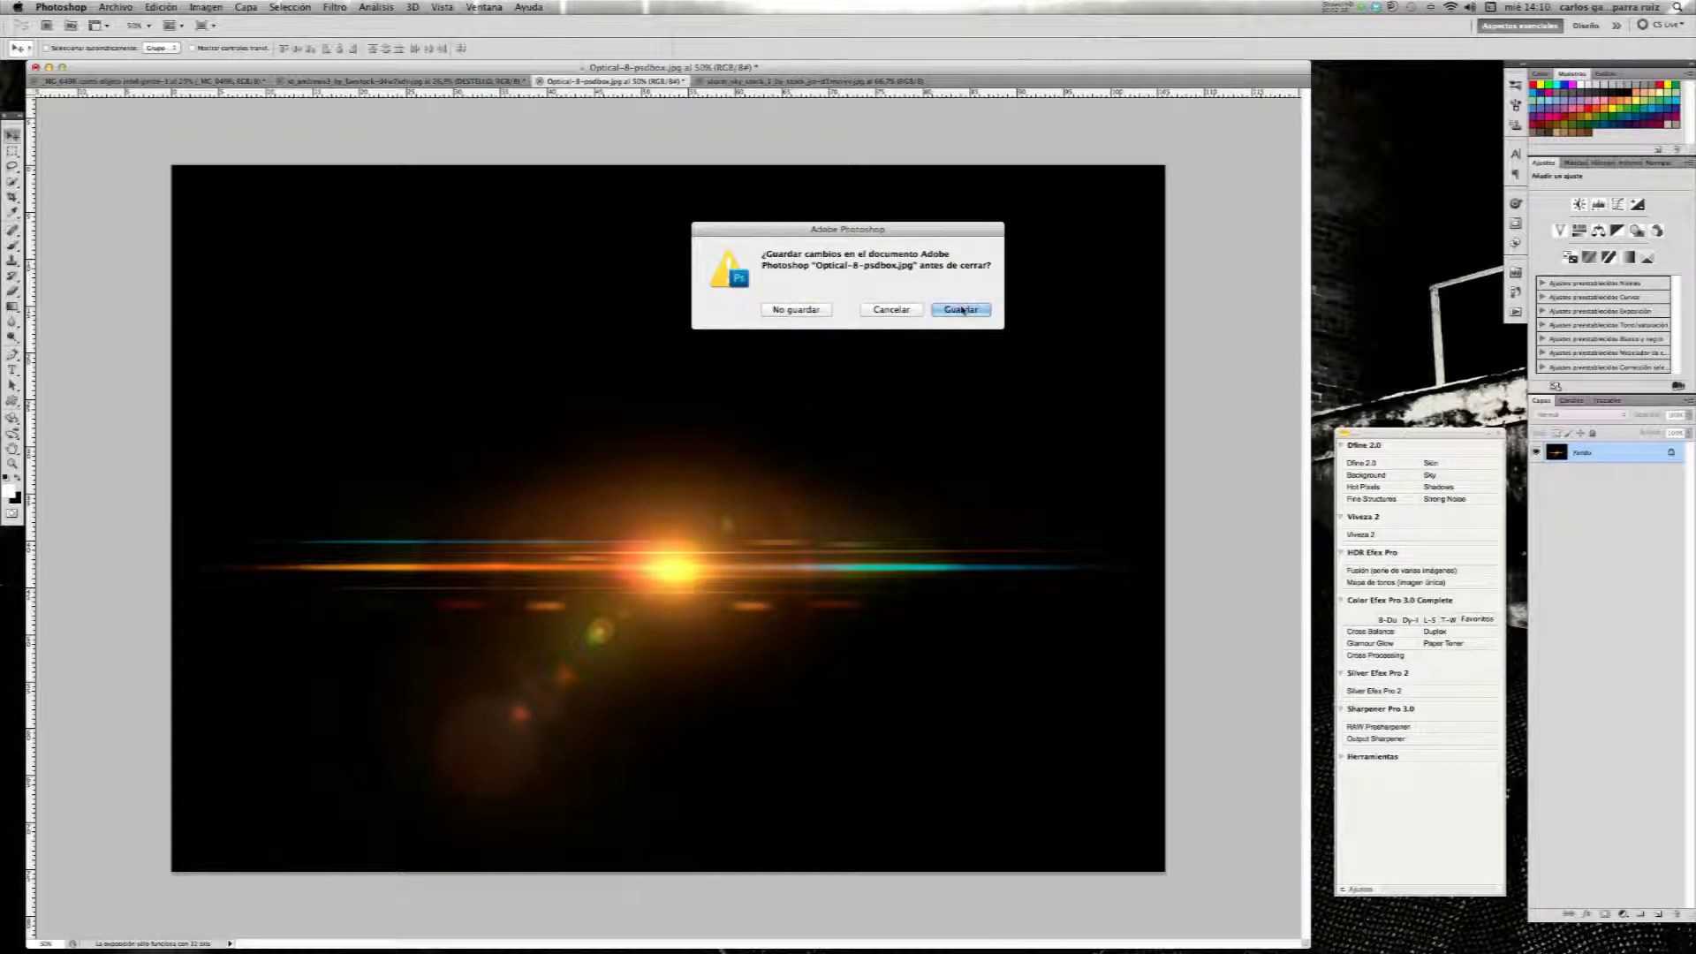
click(961, 310)
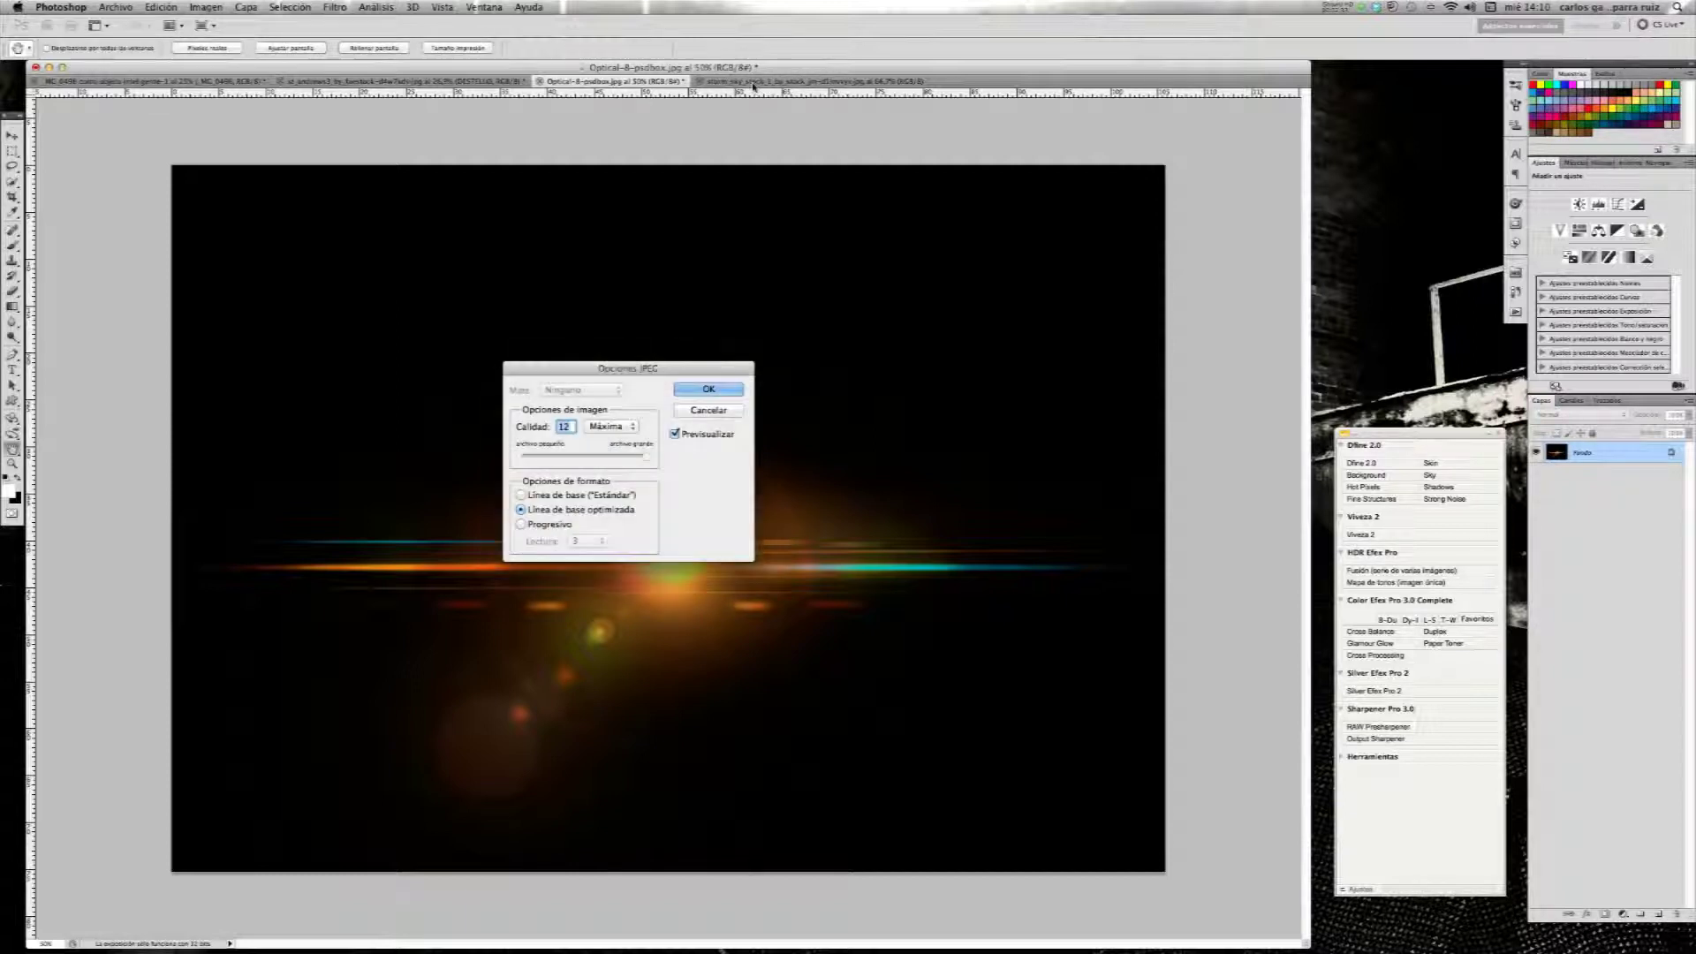
key(Return)
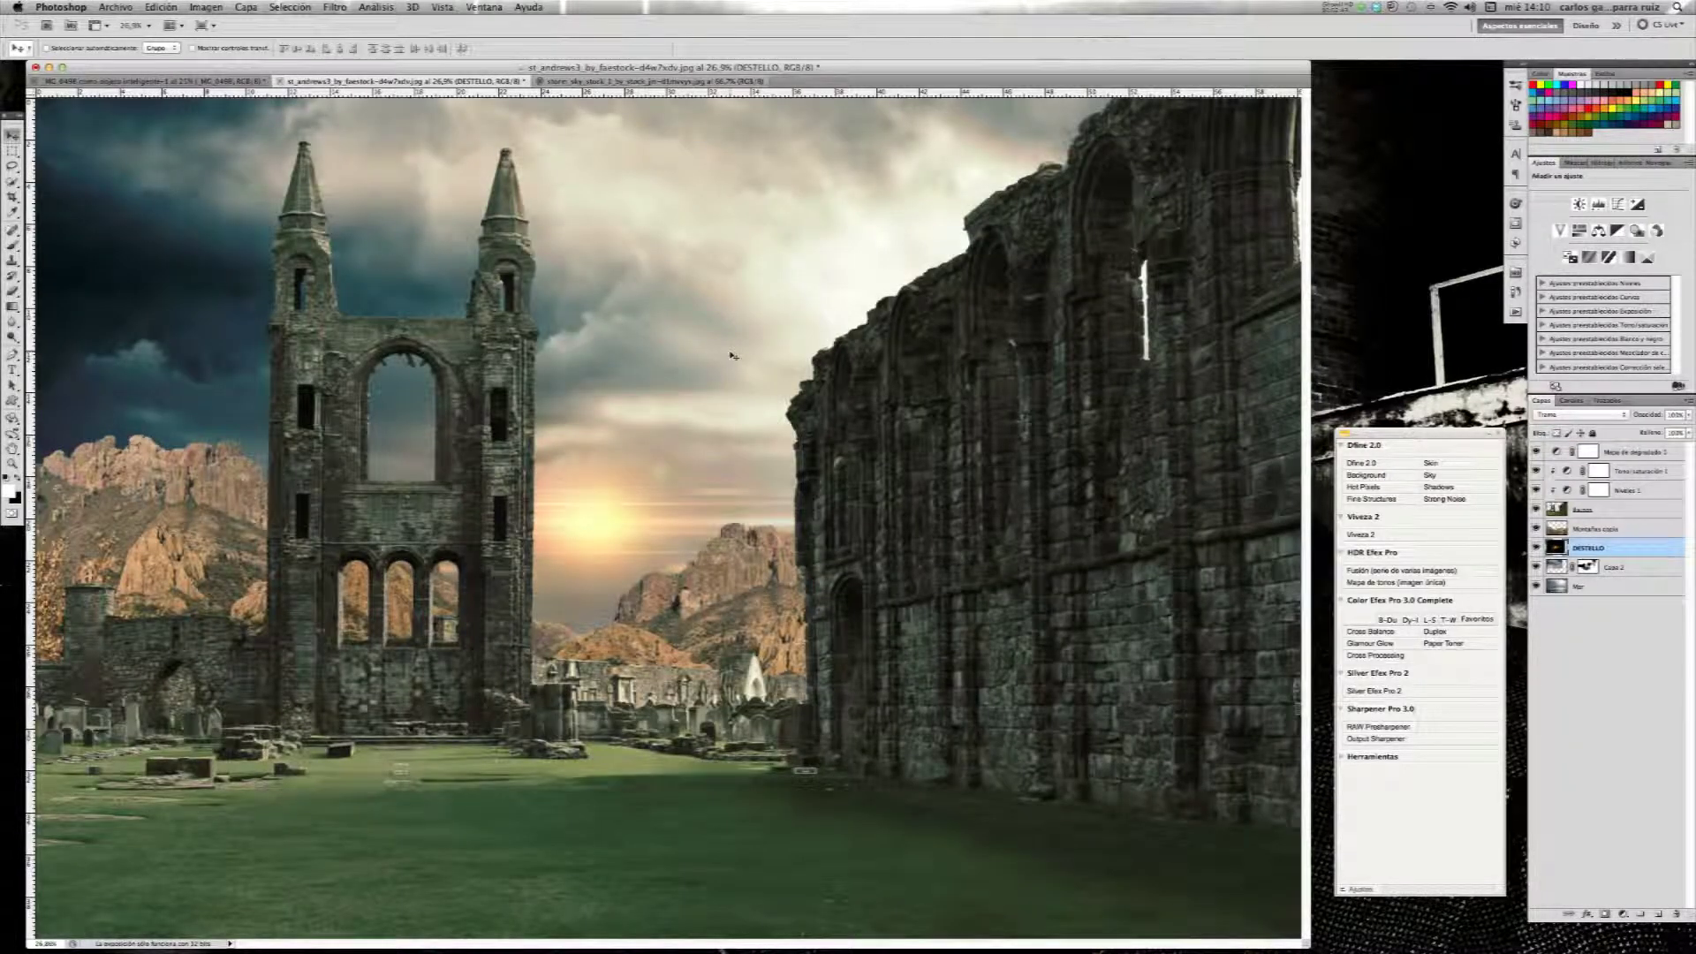
click(658, 81)
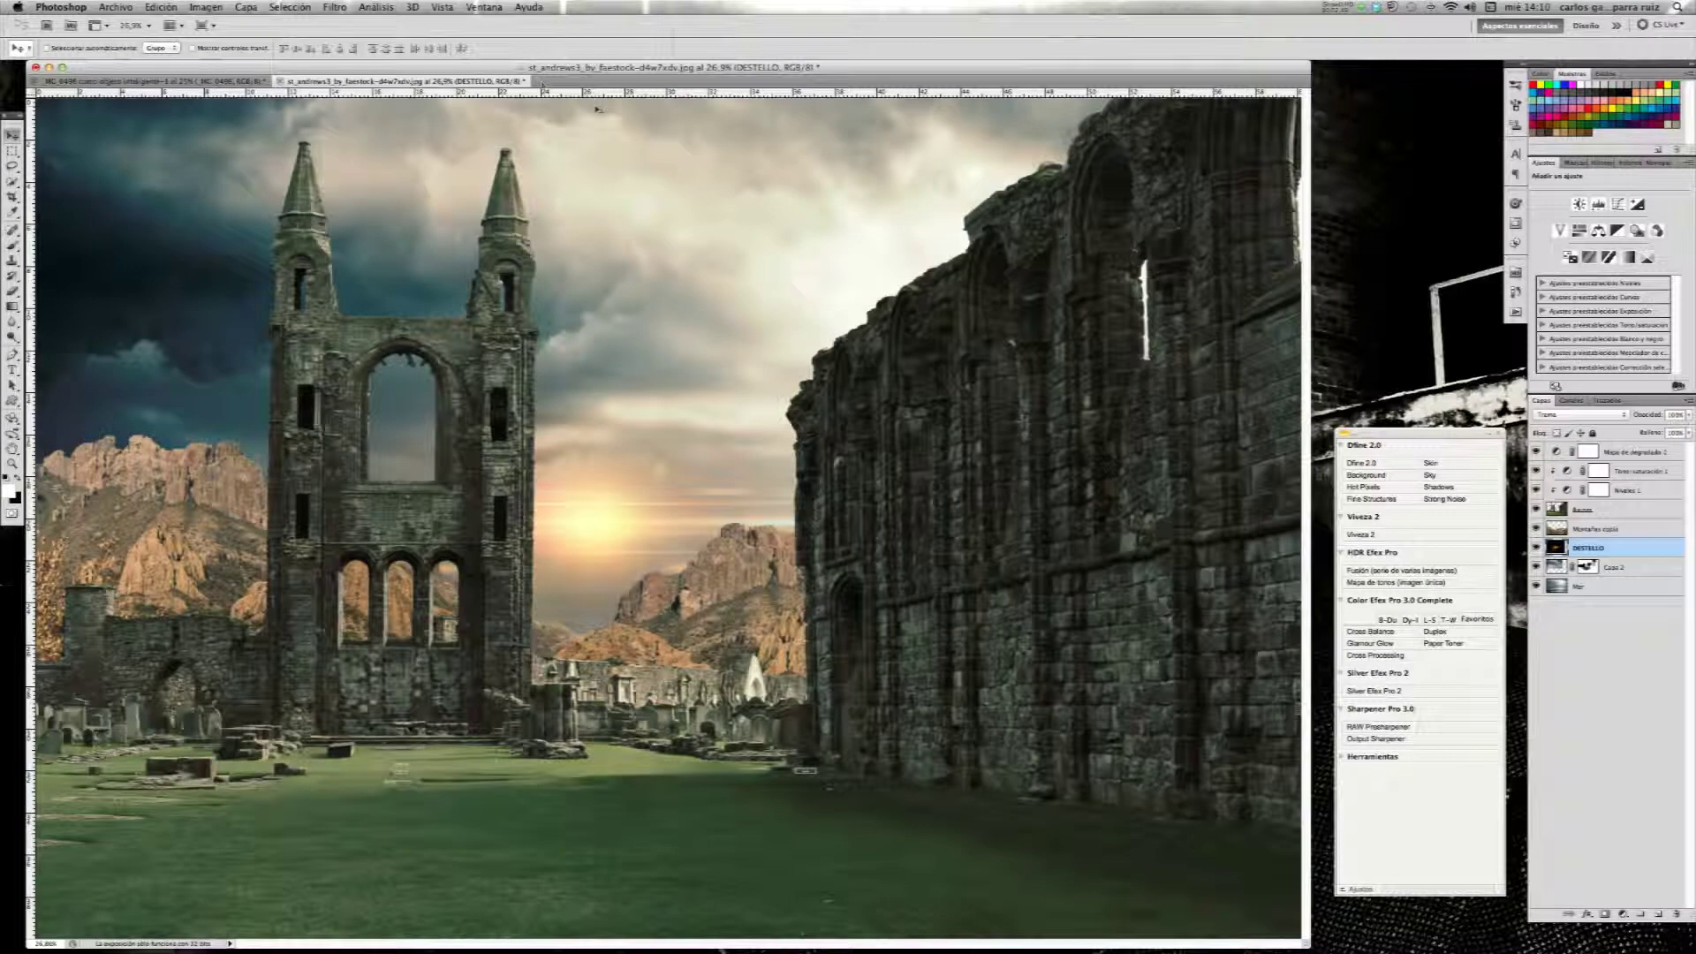
click(1387, 218)
- Add a Photo Filter above Mapa de degradado 1, in Hard Light (Luz fuerte) at about 45% opacity
click(1653, 460)
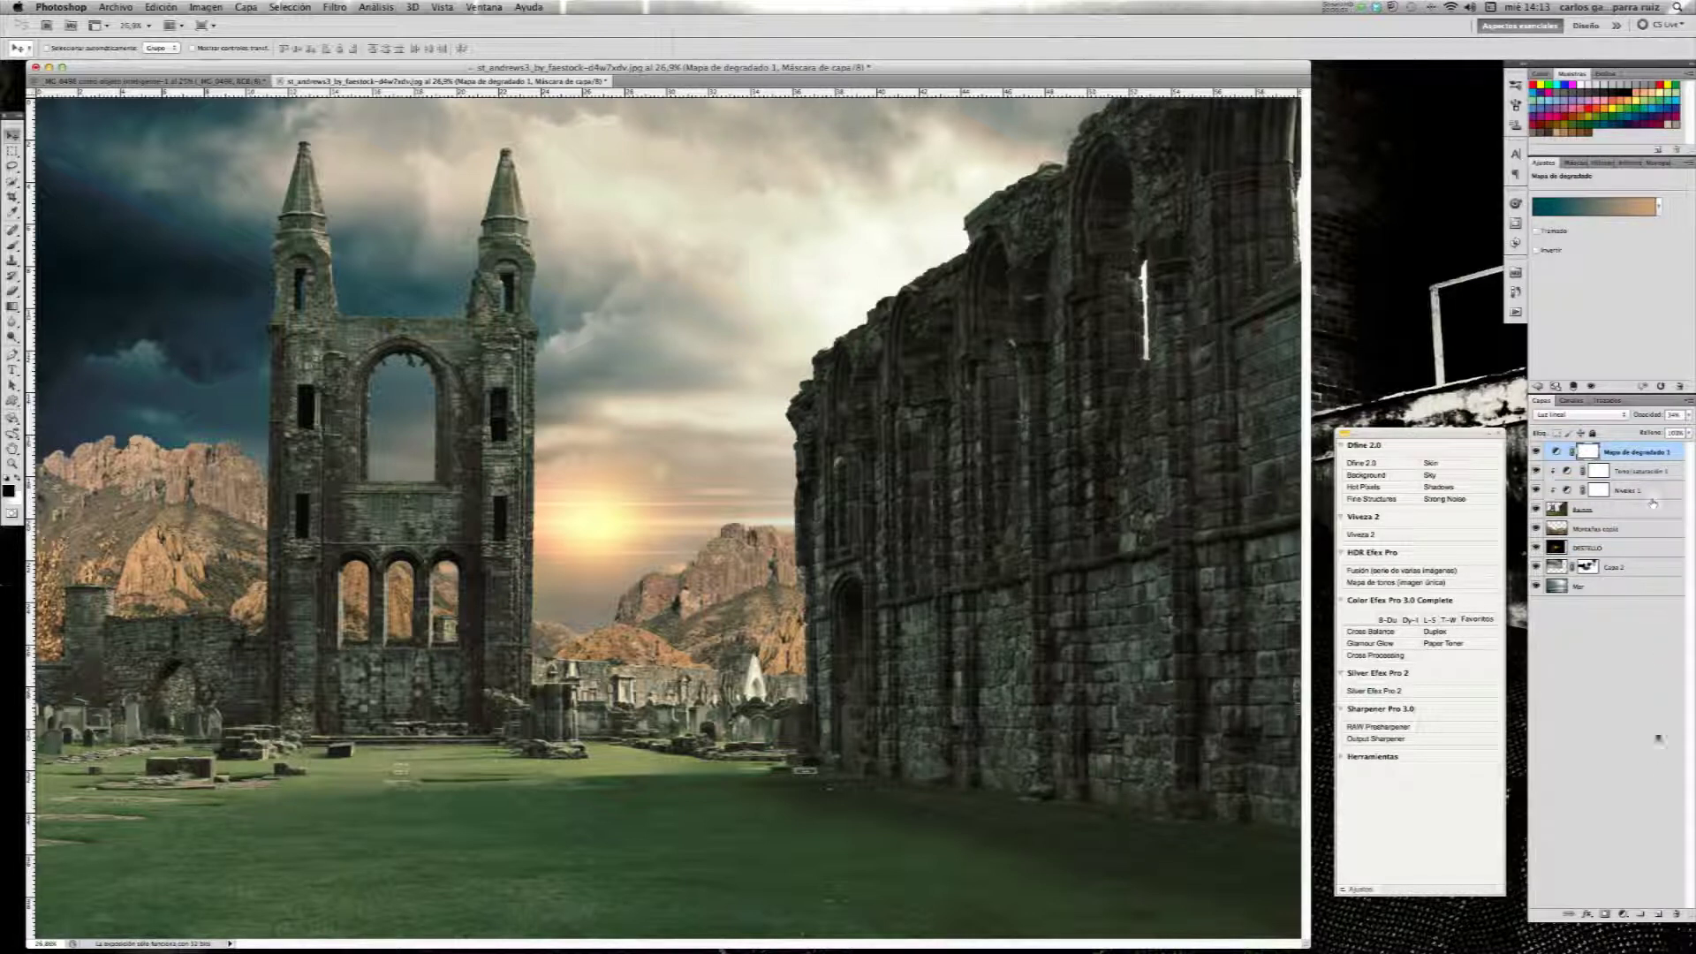
click(1625, 914)
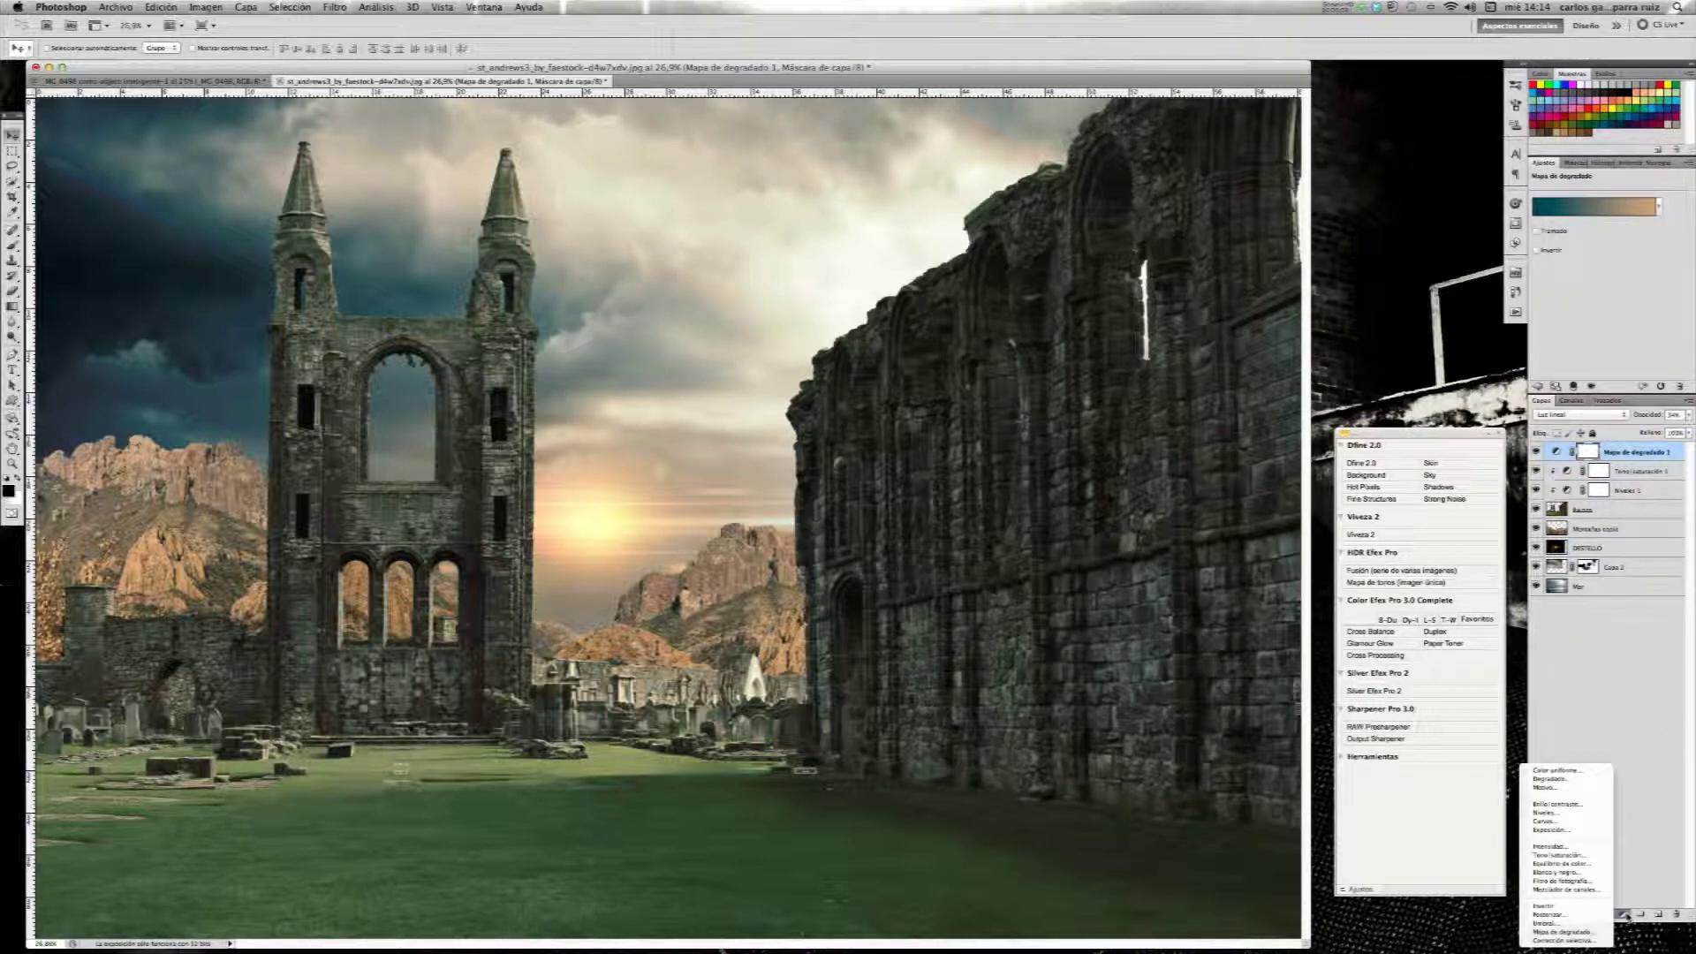
click(1572, 880)
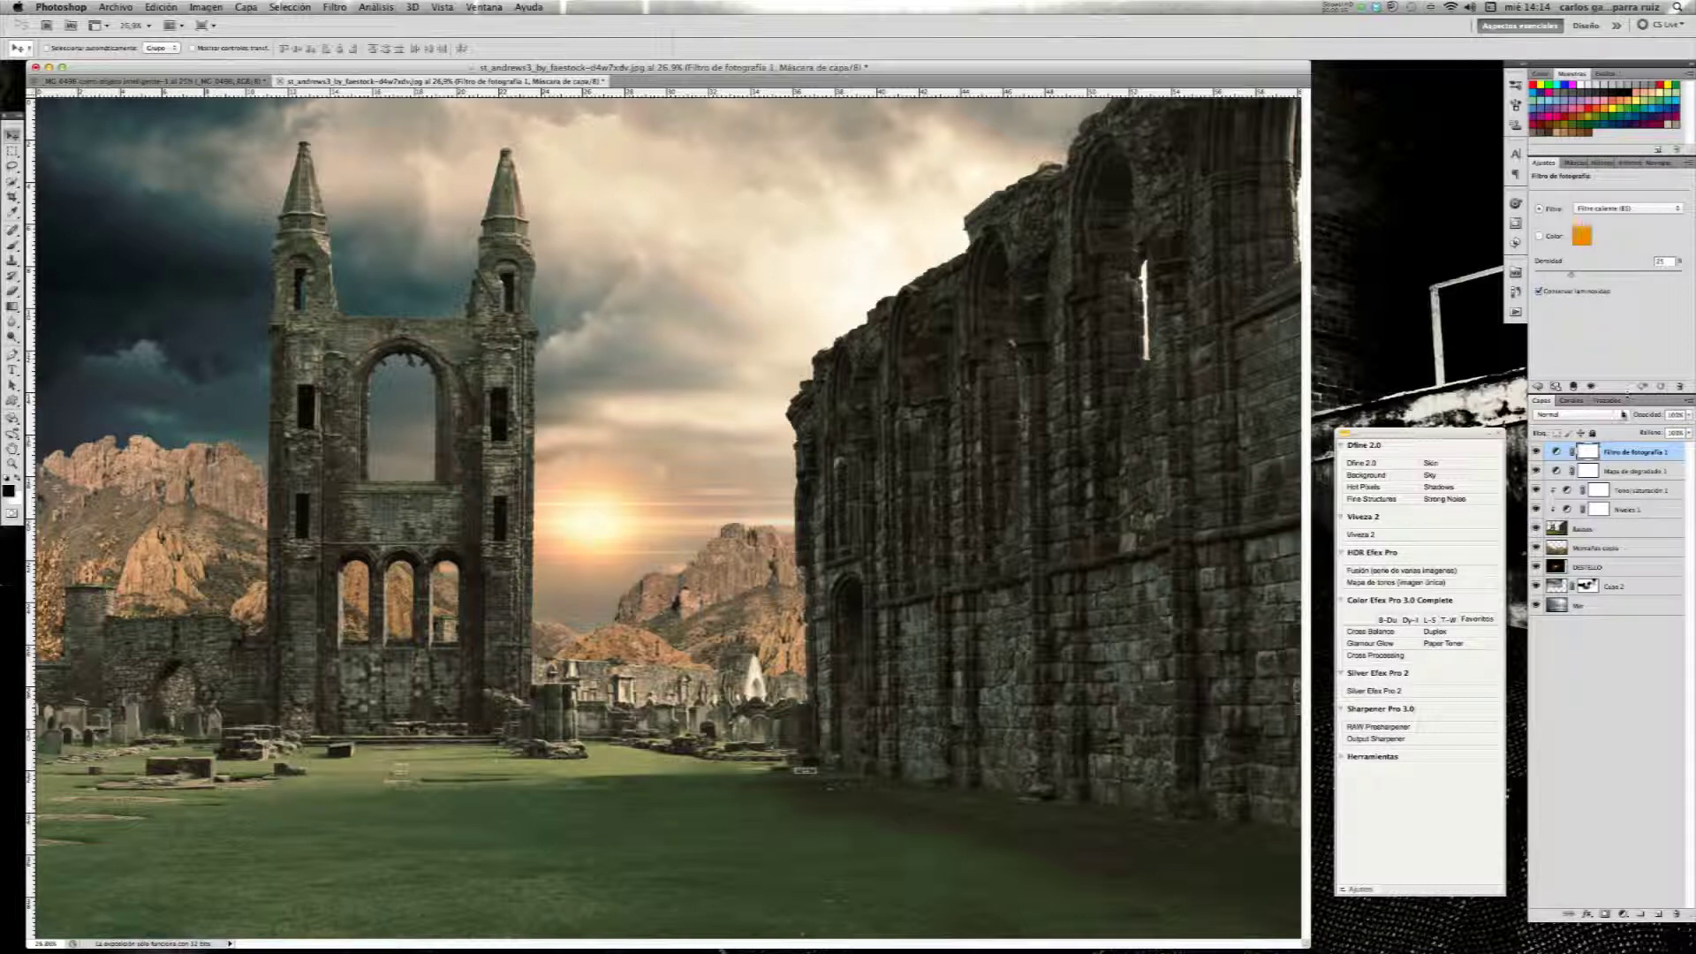
click(1621, 415)
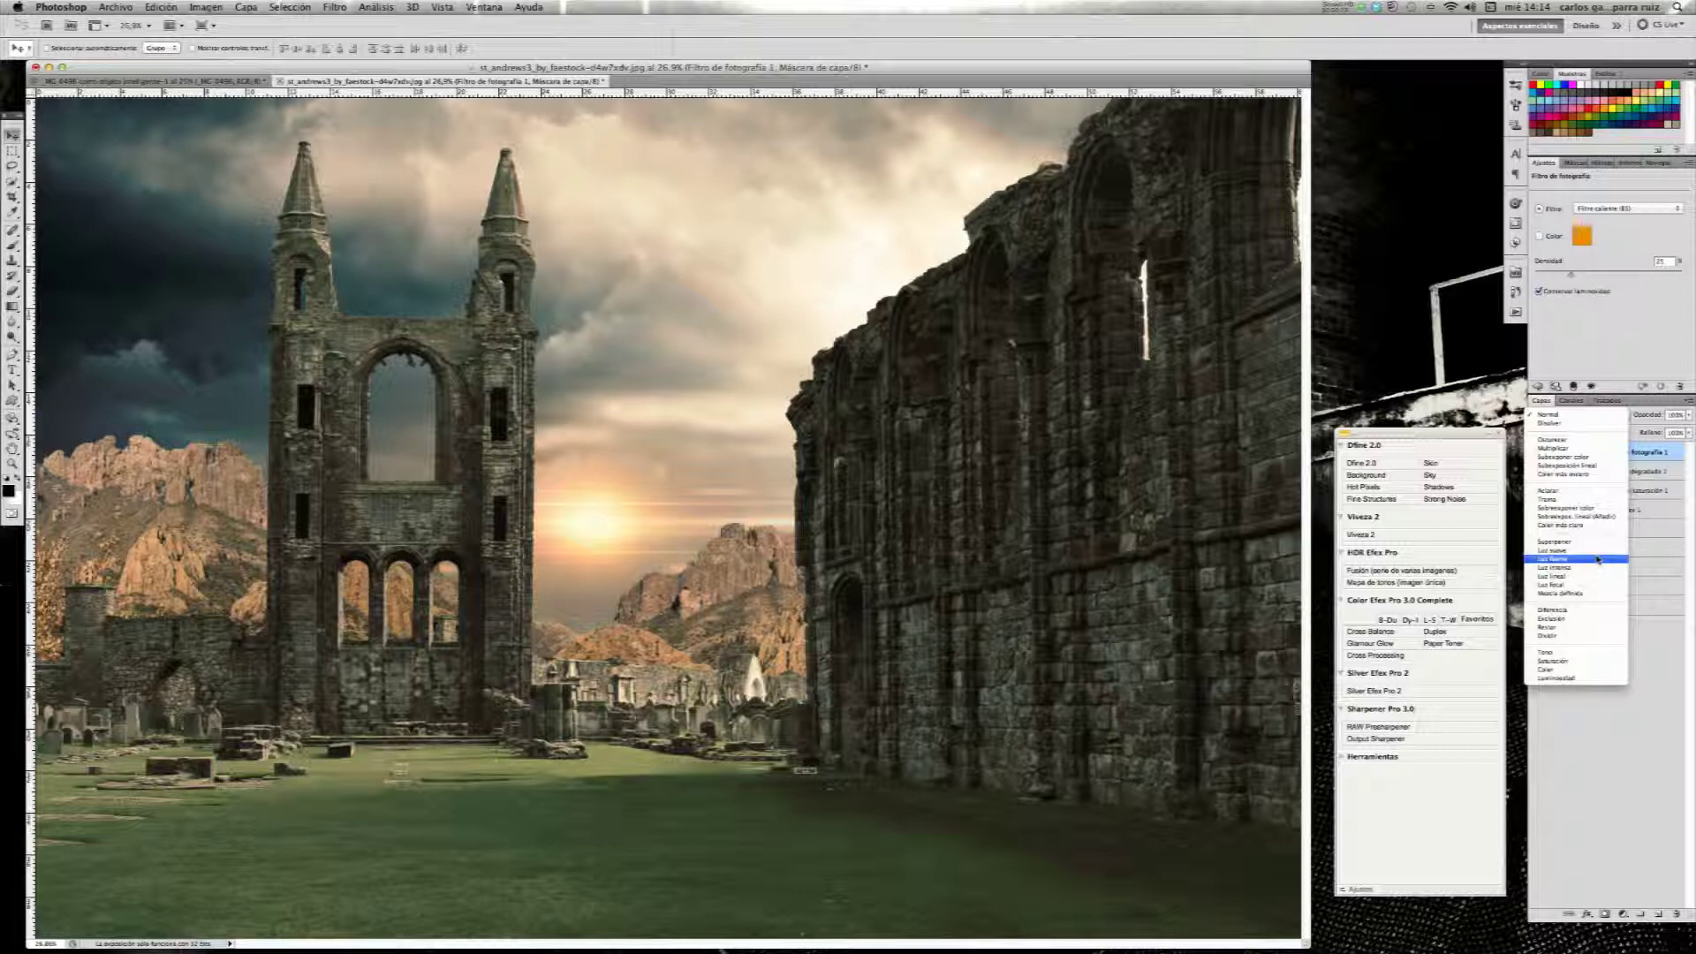
click(1598, 559)
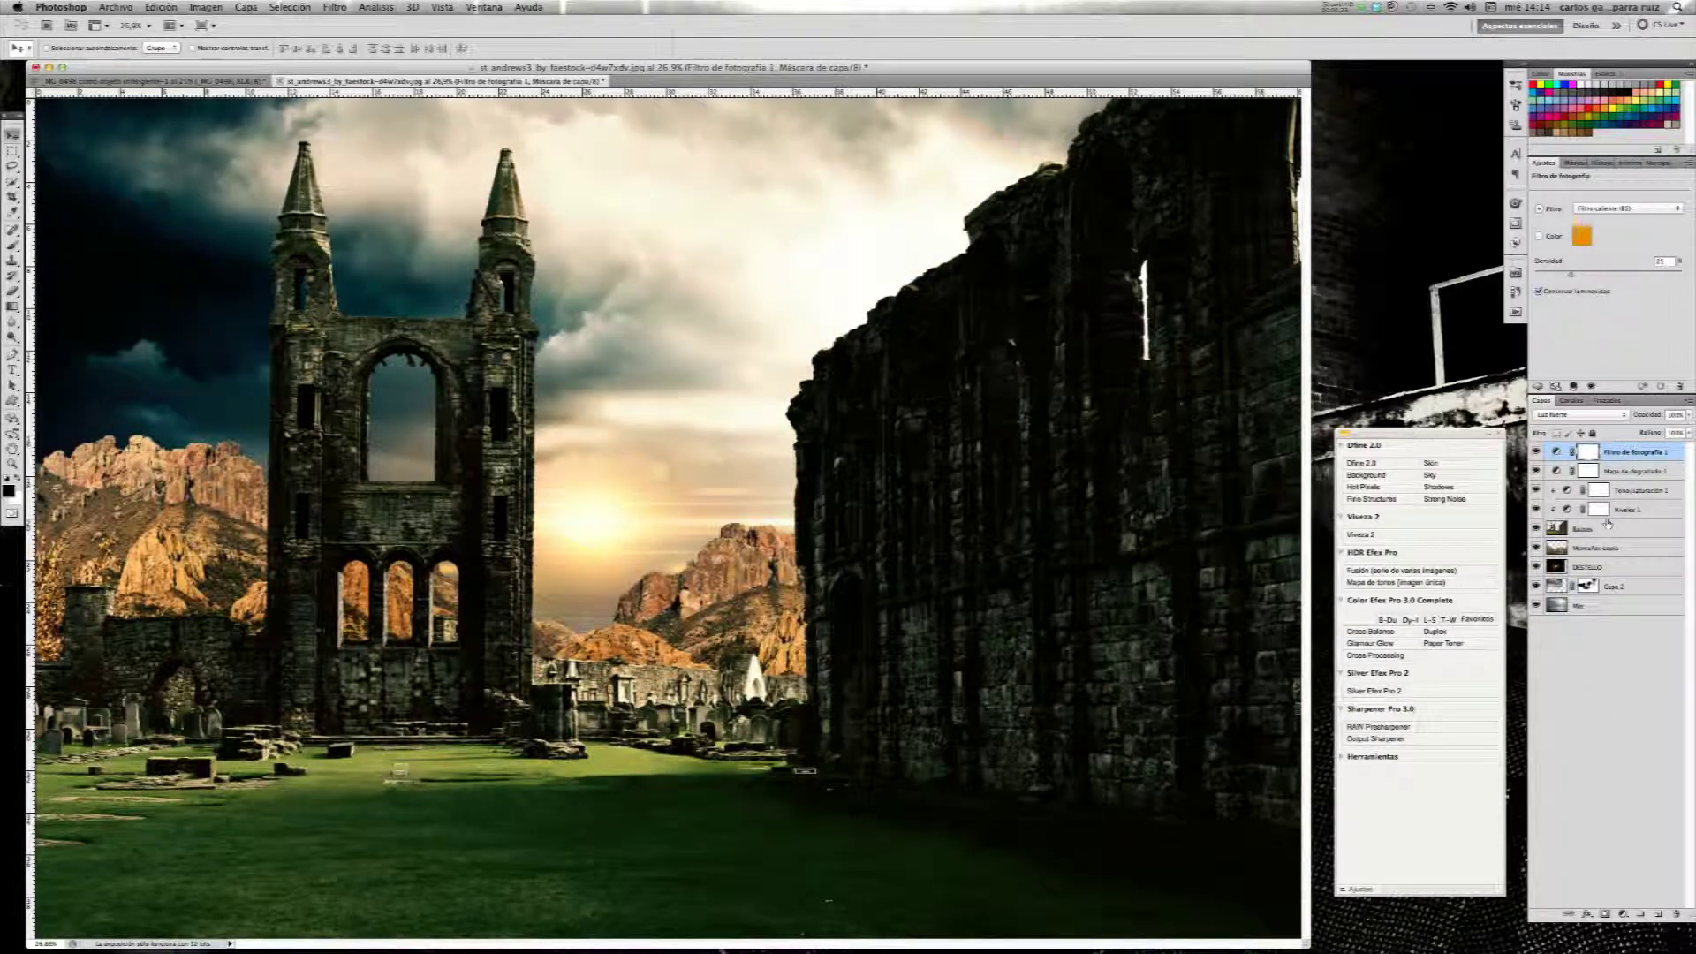
click(1687, 415)
drag(1687, 415, 1648, 431)
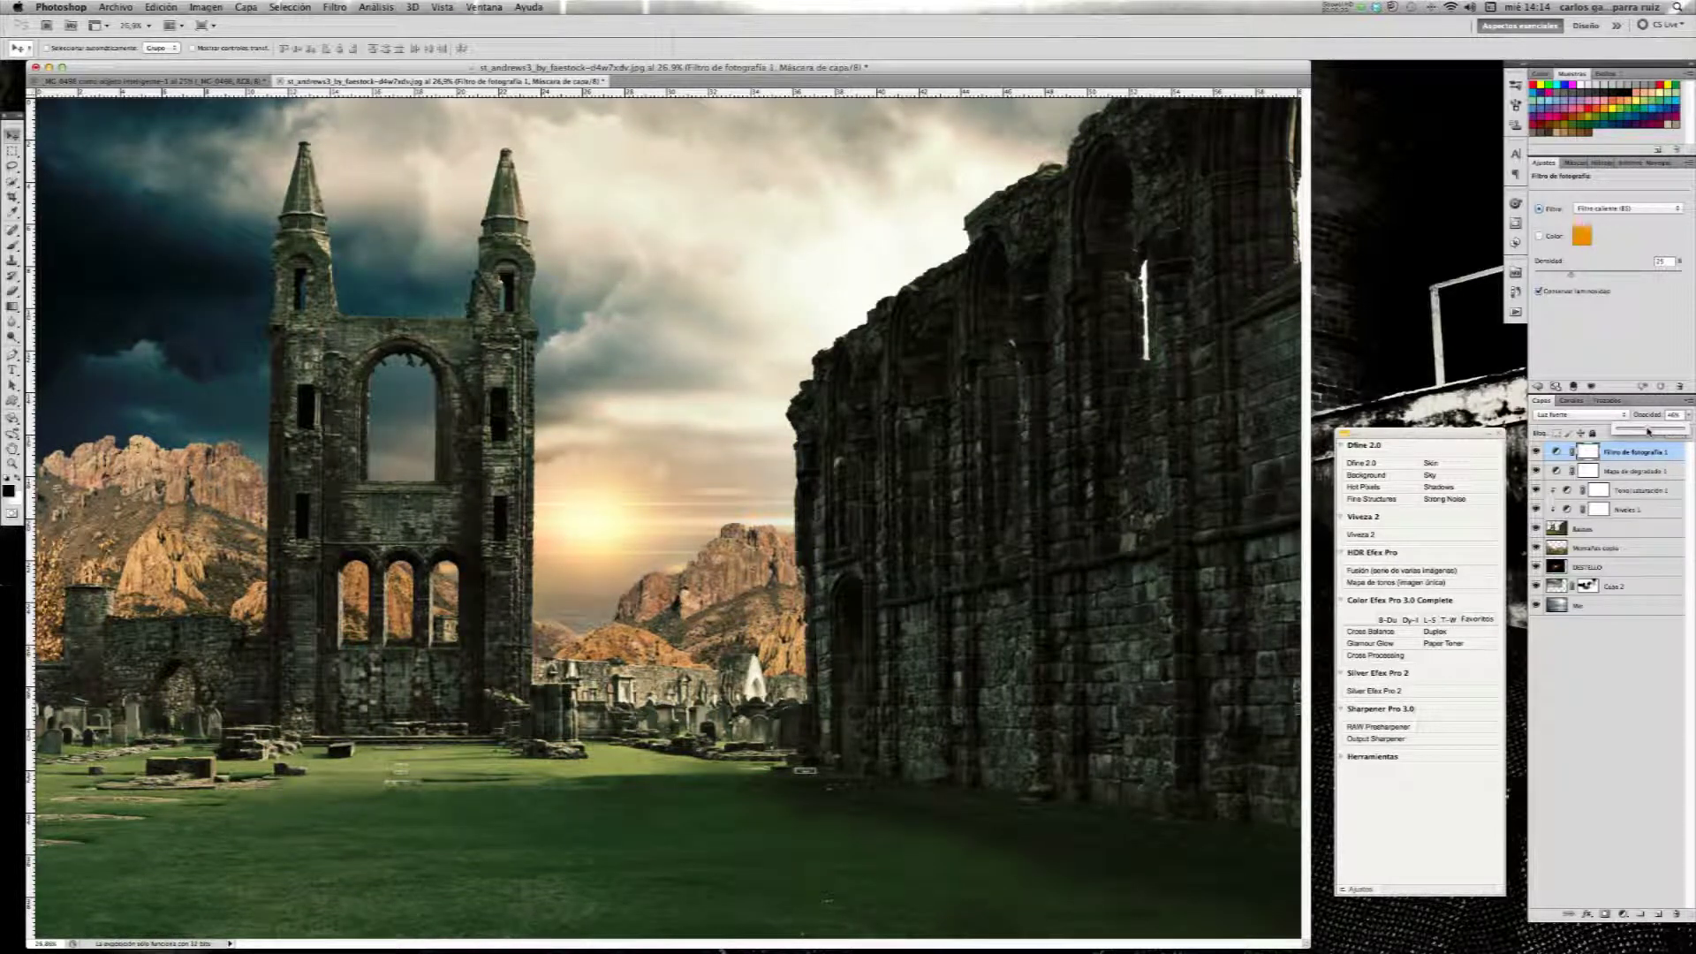
click(1537, 456)
click(1538, 452)
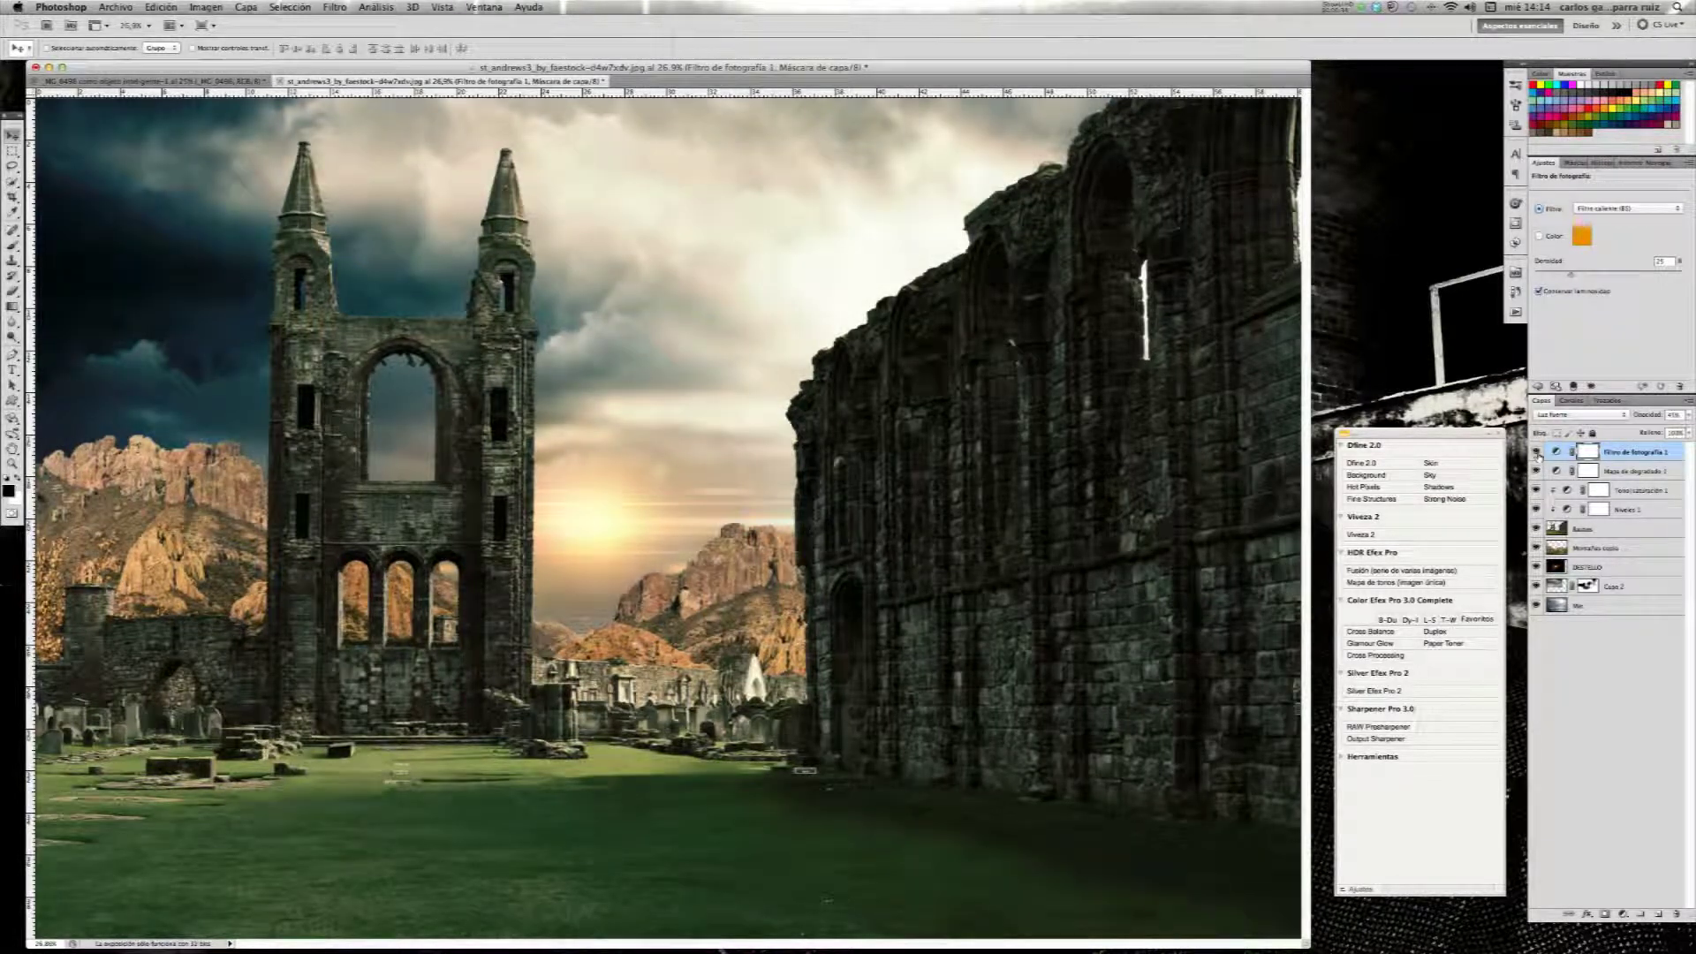